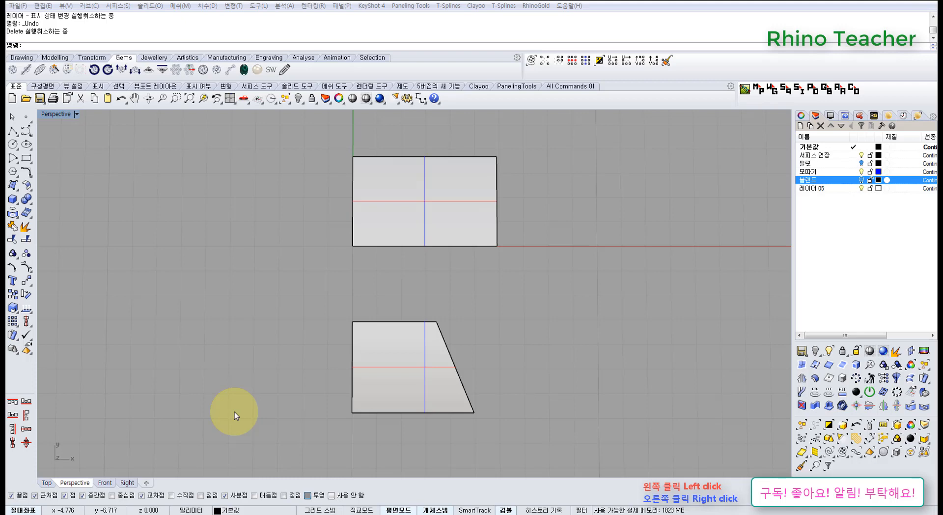
Step: Select both the rectangular and the slanted-edge surfaces and turn on their control points
left_click(325, 311)
right_click_drag(358, 301, 330, 322)
scroll(389, 326, "down", 7)
right_click_drag(391, 330, 398, 293)
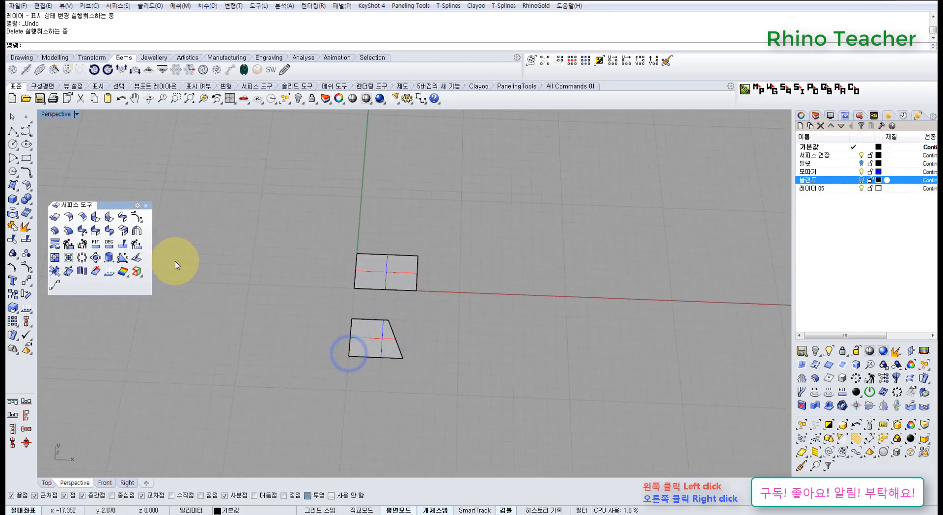
left_click_drag(452, 383, 384, 336)
right_click_drag(388, 342, 417, 342)
key("F10")
scroll(423, 304, "up", 6)
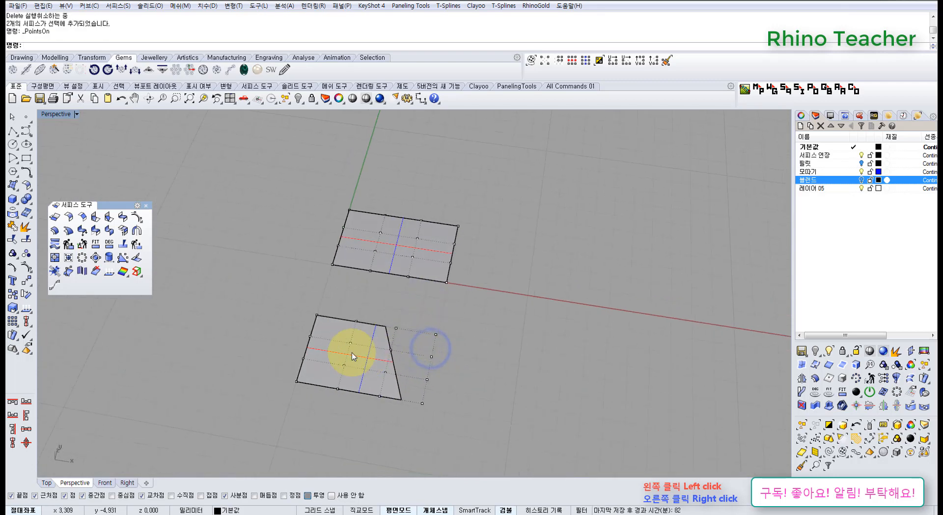
right_click_drag(337, 338, 357, 337)
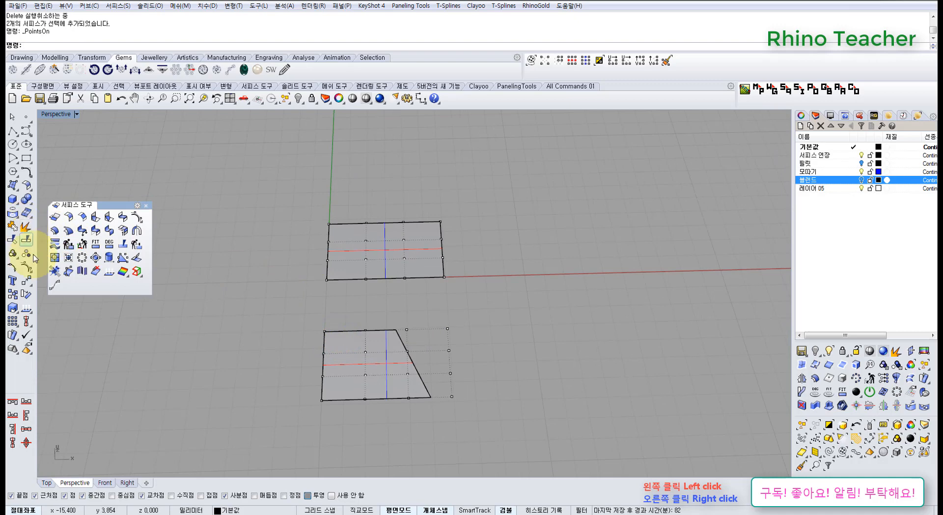
Step: Change the degree of both surfaces to 1 in the U and V directions
left_click(110, 245)
left_click(397, 250)
left_click(375, 344)
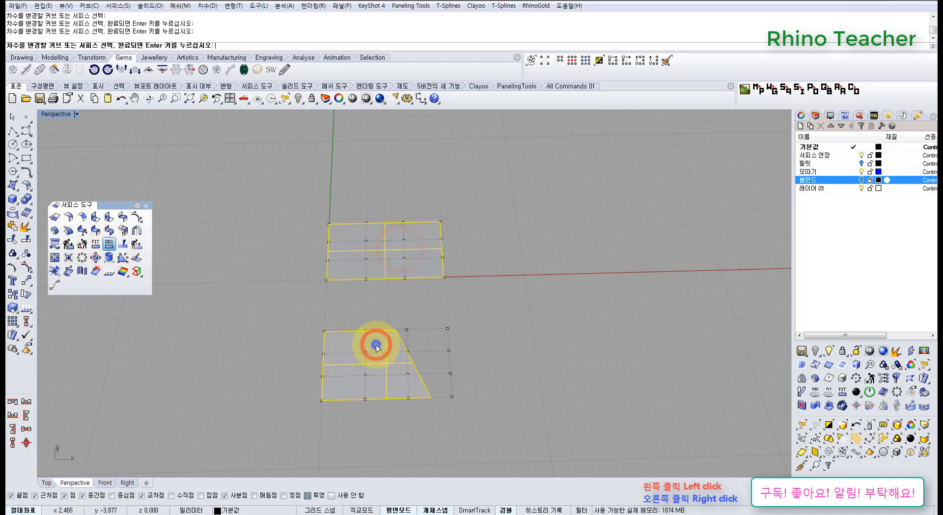
right_click(376, 344)
key("Return")
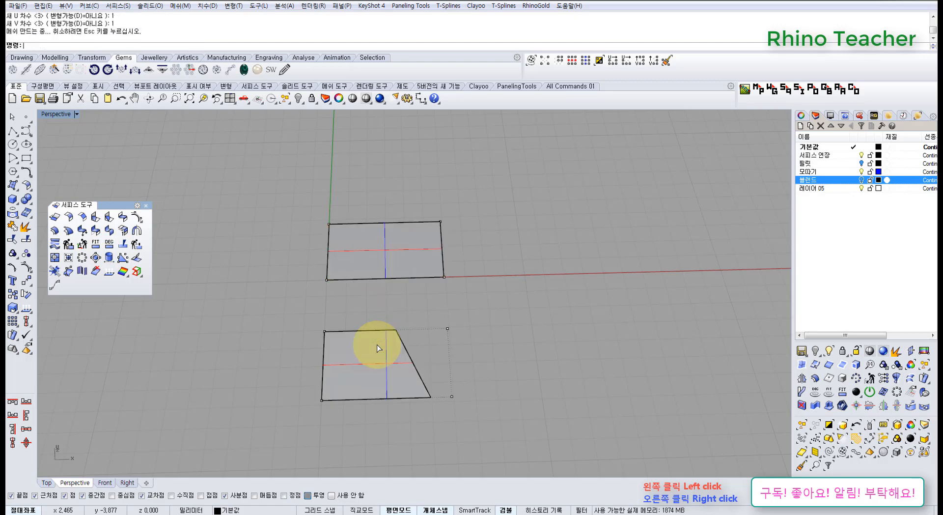
Step: Try extending the slanted edge of the trimmed surface by a factor of 1 with smooth type, and undo the extension
right_click_drag(375, 384, 421, 343)
left_click(410, 379)
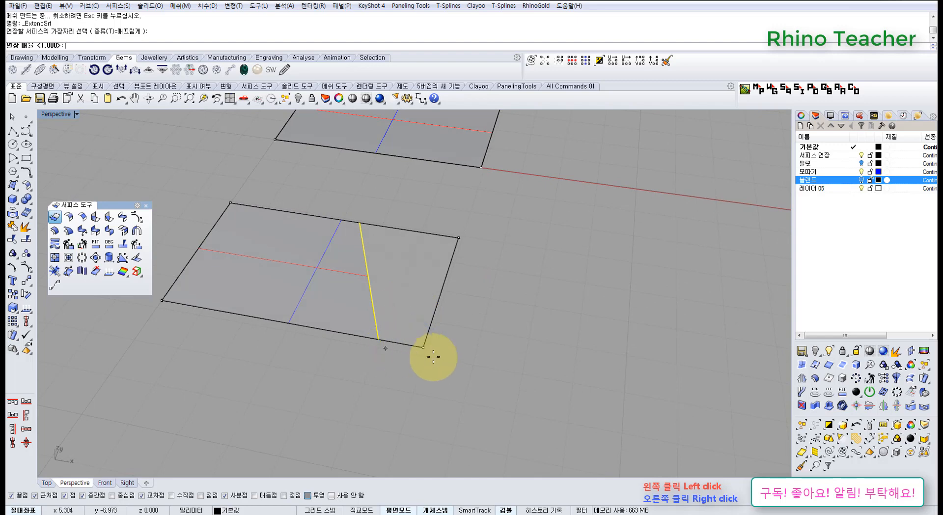
right_click_drag(432, 311, 412, 345)
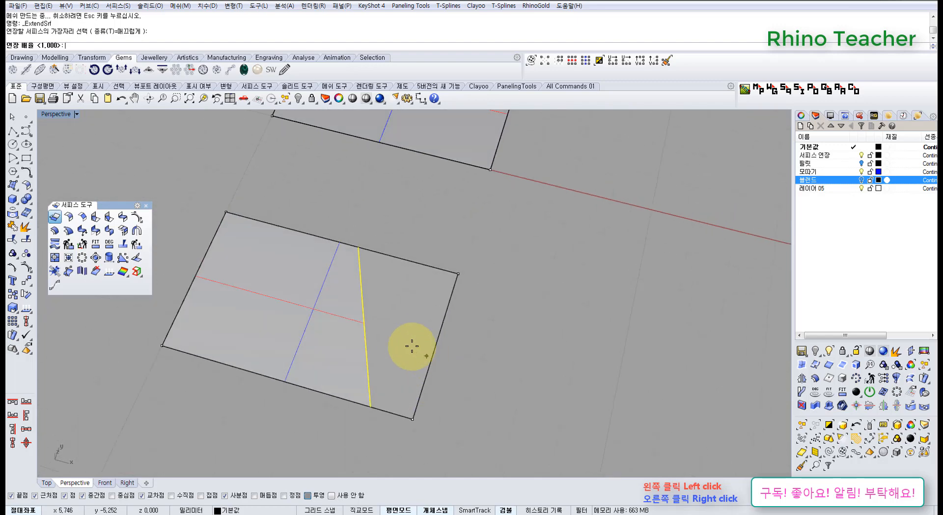
right_click(403, 336)
key("ctrl+z")
scroll(461, 289, "down", 8)
Step: Try extending the short edge of the rectangular surface by a factor of 1, and undo it
right_click(510, 195)
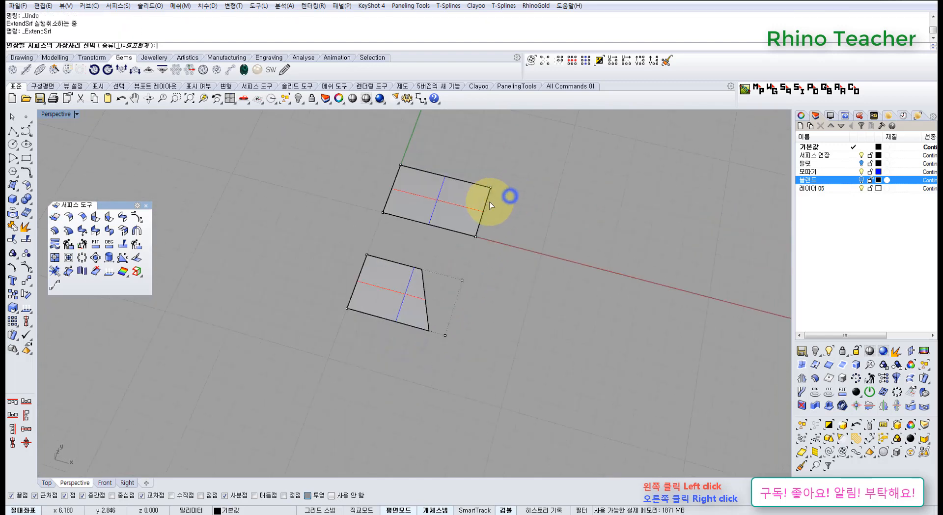
left_click(488, 201)
right_click(487, 201)
key("ctrl+z")
Step: Extend the trimmed surface's slanted edge twice in a row, each by a factor of 1
right_click(432, 307)
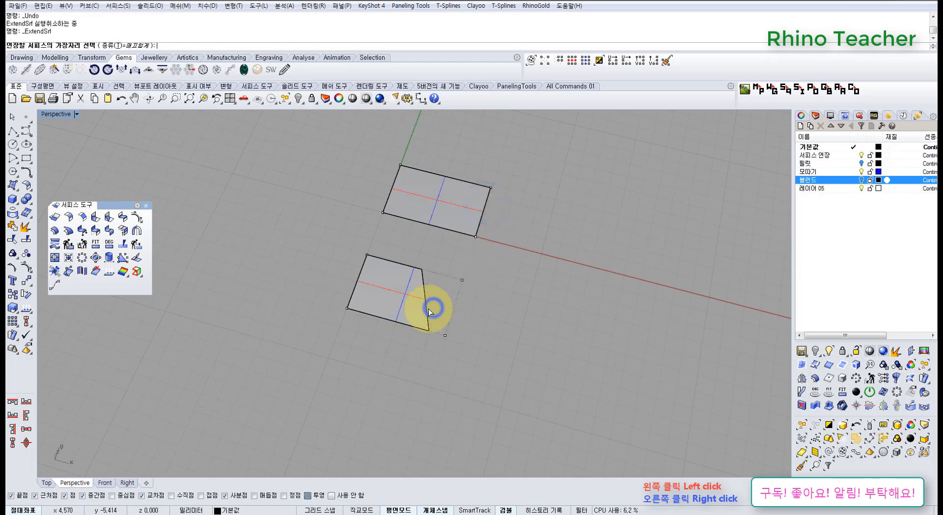
left_click(427, 307)
right_click_drag(427, 308, 431, 286)
right_click(440, 284)
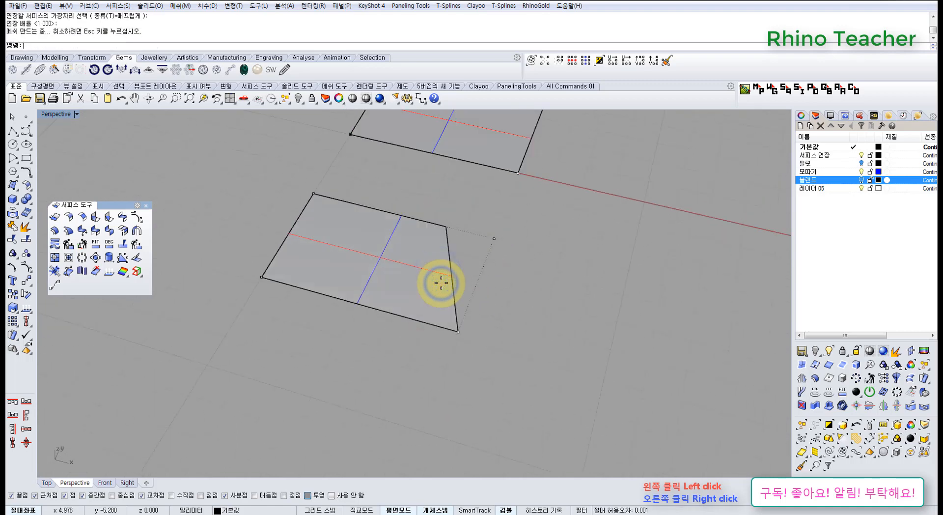
right_click(450, 284)
left_click(450, 284)
right_click(451, 284)
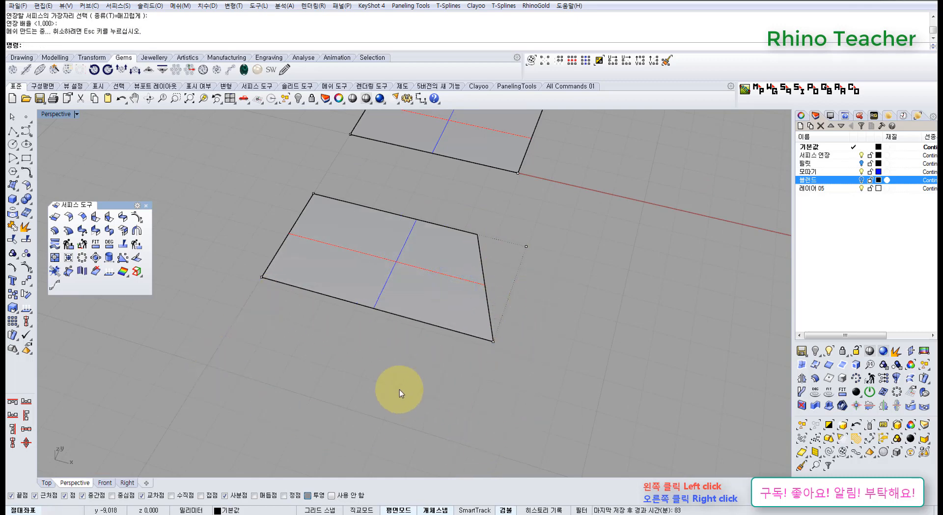
Step: Undo both extensions of the trimmed surface
scroll(400, 389, "down", 6)
right_click_drag(401, 379, 384, 275, "shift")
key("ctrl+z")
key("ctrl+z")
scroll(367, 314, "up", 5)
right_click_drag(383, 267, 391, 343, "shift")
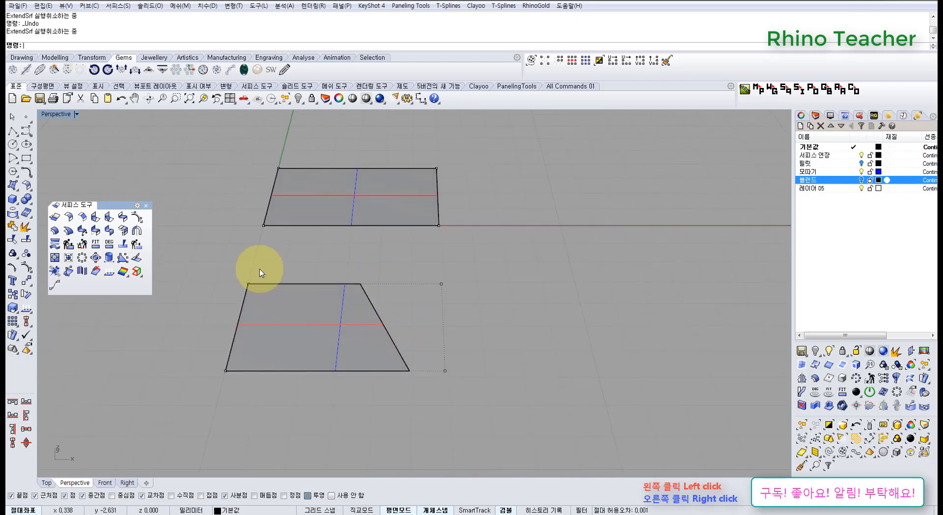
Step: Change the degree of both surfaces to 3 in the U and V directions
left_click(109, 243)
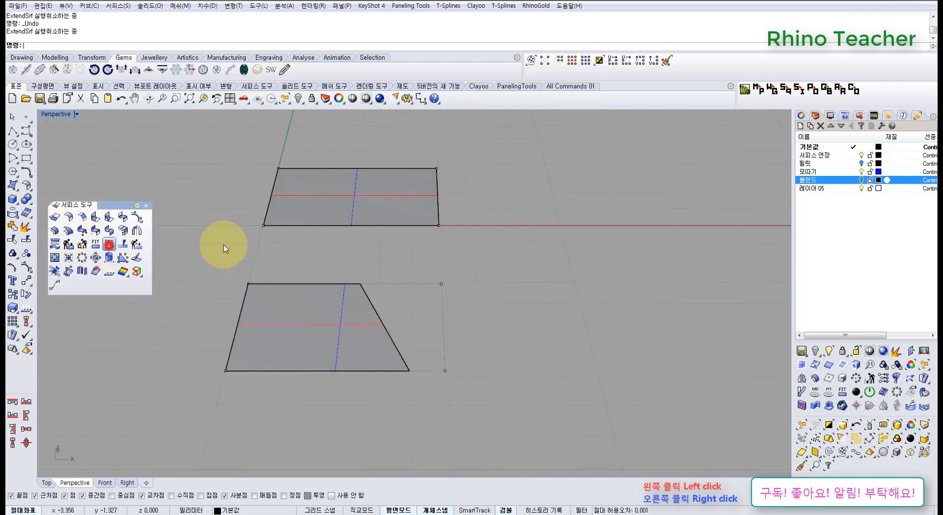
left_click(341, 208)
left_click(305, 298)
right_click(303, 302)
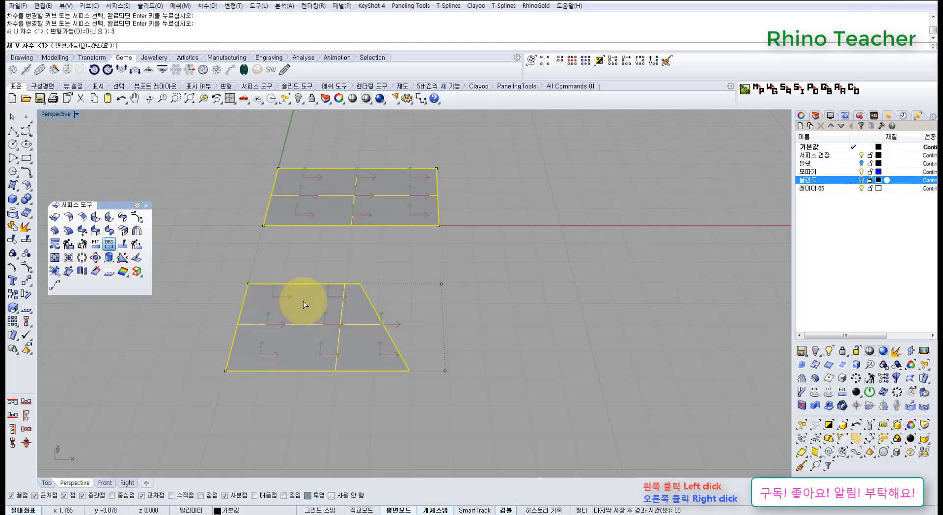
type("3")
key("Return")
right_click_drag(280, 270, 295, 186)
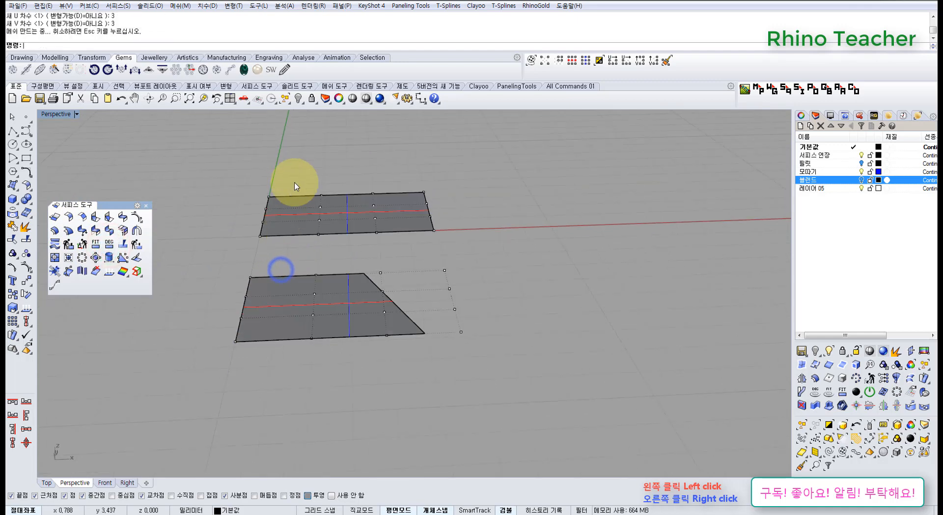
Step: Select the middle columns of control points on both degree-3 surfaces and raise them vertically to form arches
left_click_drag(297, 171, 399, 367)
right_click_drag(345, 260, 309, 294)
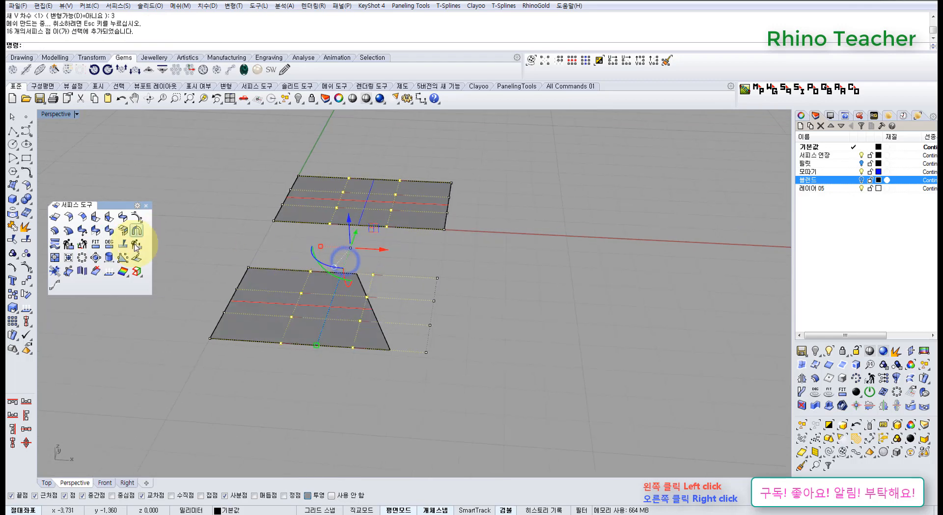
right_click_drag(359, 250, 347, 225)
mouse_move(355, 220)
left_mouse_down()
mouse_move(346, 212)
mouse_move(352, 191)
mouse_move(361, 246)
mouse_move(399, 226)
left_mouse_up()
right_click_drag(399, 226, 401, 232)
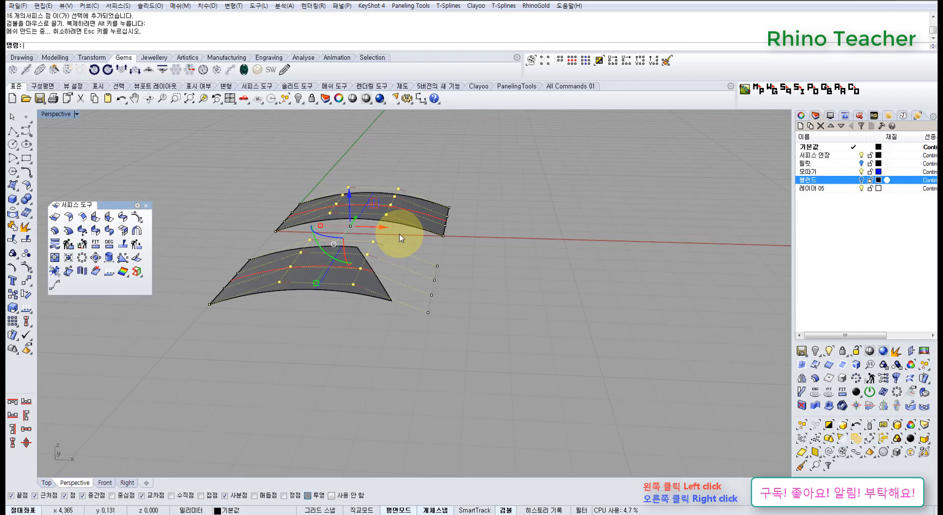
Step: Undo the control point move and the degree change on both surfaces
right_click_drag(280, 259, 262, 272)
scroll(308, 281, "down", 5)
scroll(303, 290, "up", 6)
key("ctrl+z")
right_click_drag(354, 224, 320, 285)
key("ctrl+z")
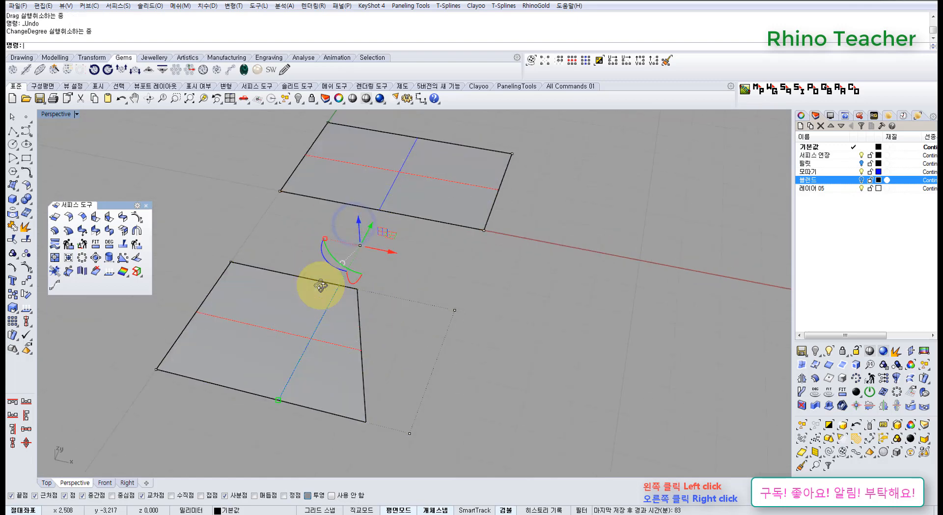
scroll(320, 286, "down", 2)
right_click_drag(245, 310, 270, 322)
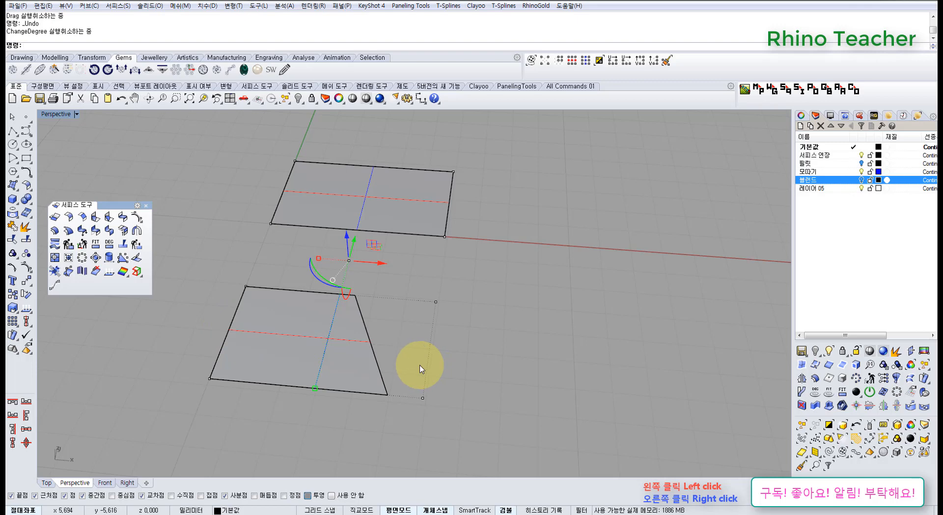
Step: Change both surfaces to degree 3 in U, keeping degree 1 in V
left_click(113, 245)
left_click(335, 205)
left_click(301, 333)
right_click(297, 333)
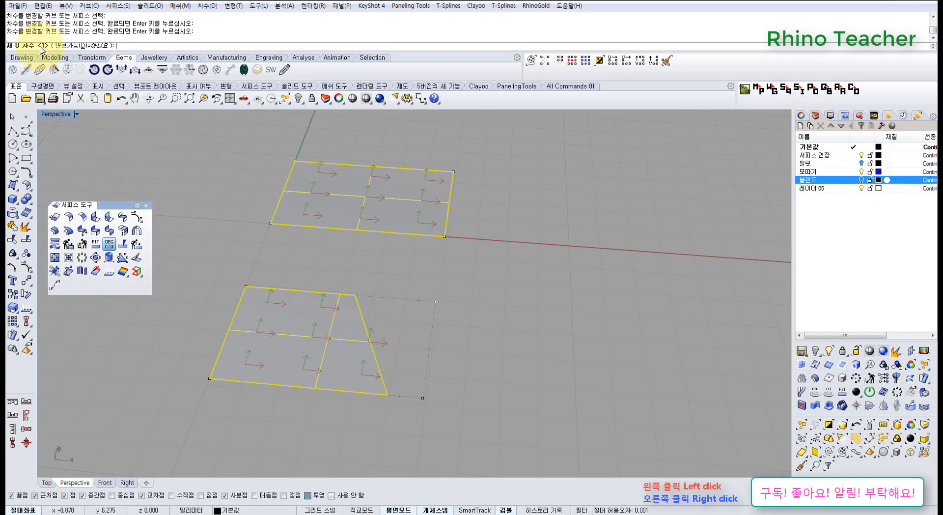
type("3")
key("Return")
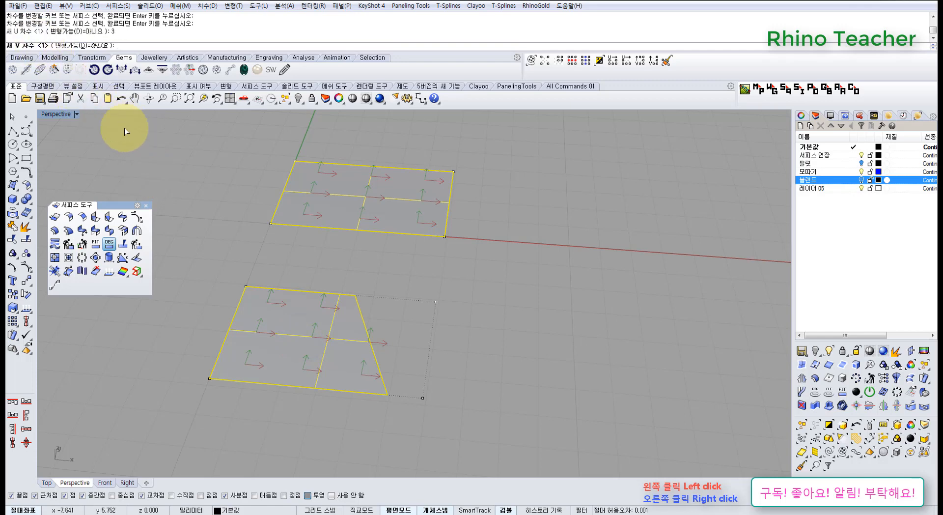
right_click(202, 185)
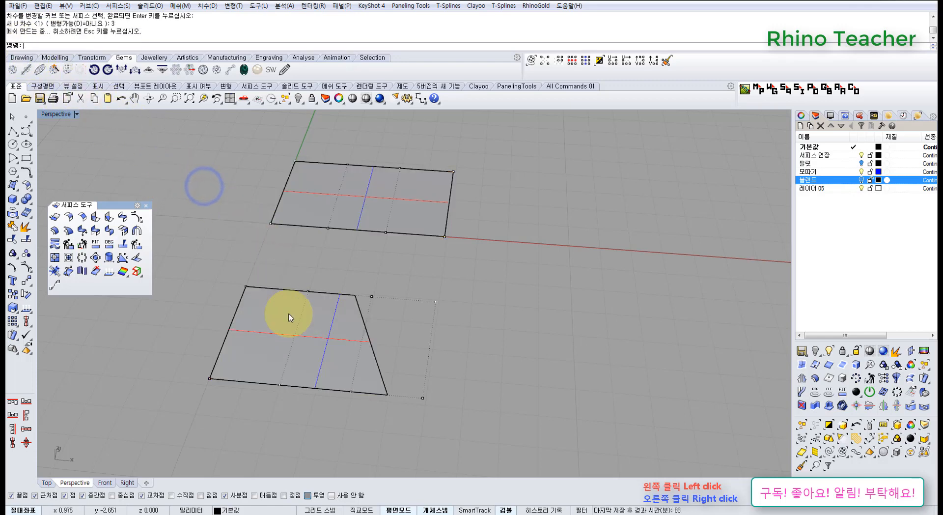
Step: Select the middle control points of both surfaces and raise them vertically so each surface arches along its length
right_click_drag(314, 346, 305, 237)
left_click_drag(291, 193, 400, 364)
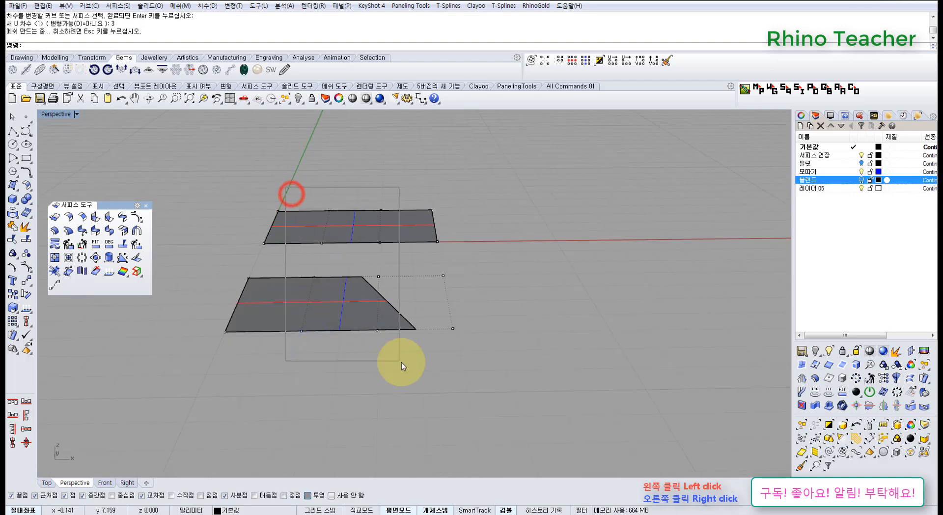
right_click_drag(388, 307, 353, 264)
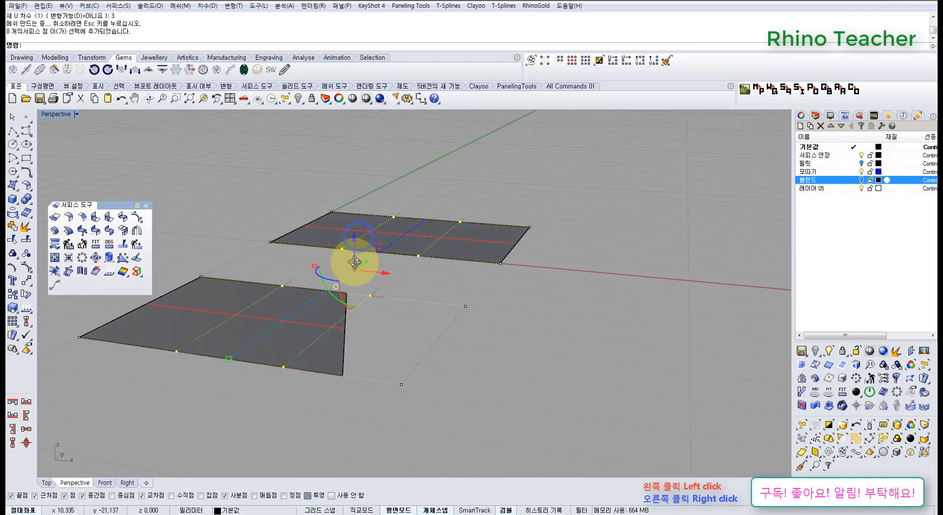
left_click_drag(354, 249, 341, 217)
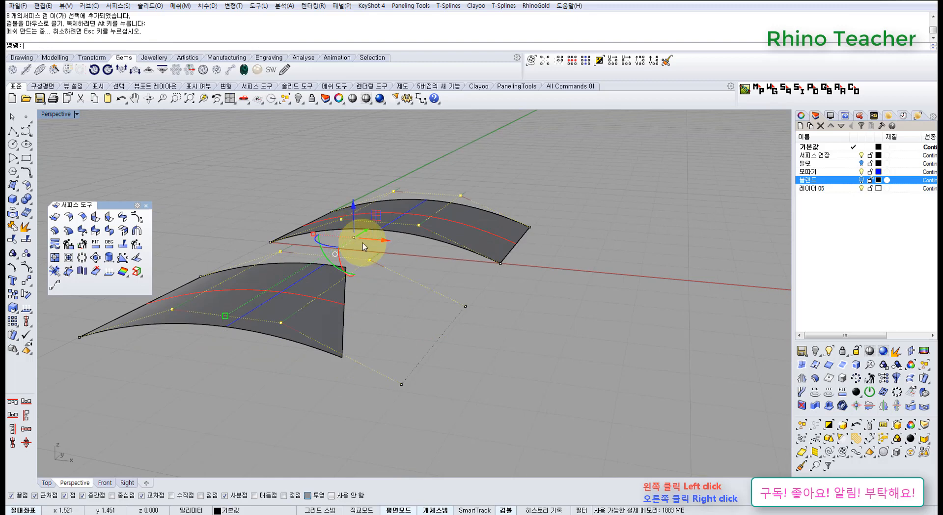
right_click_drag(362, 243, 386, 318)
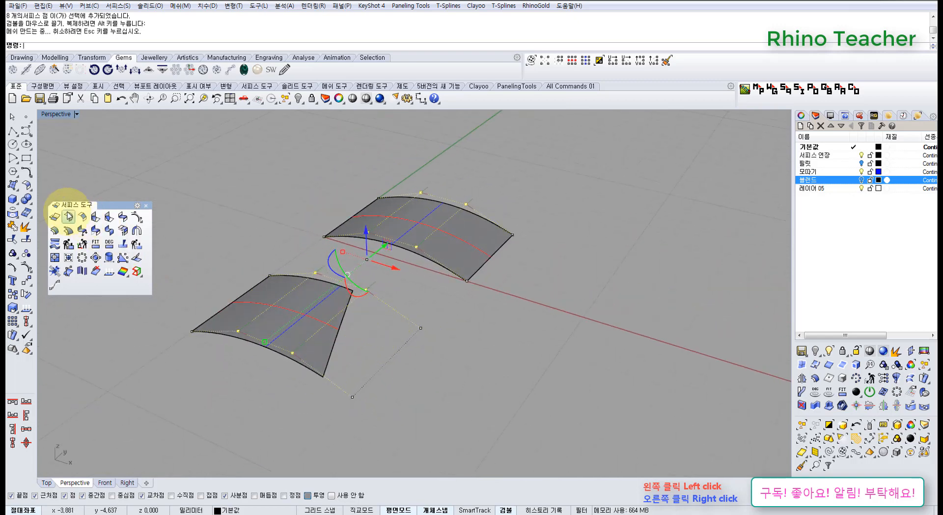
mouse_move(433, 256)
right_mouse_down()
mouse_move(432, 272)
mouse_move(488, 237)
mouse_move(446, 326)
mouse_move(436, 315)
mouse_move(423, 330)
right_mouse_up()
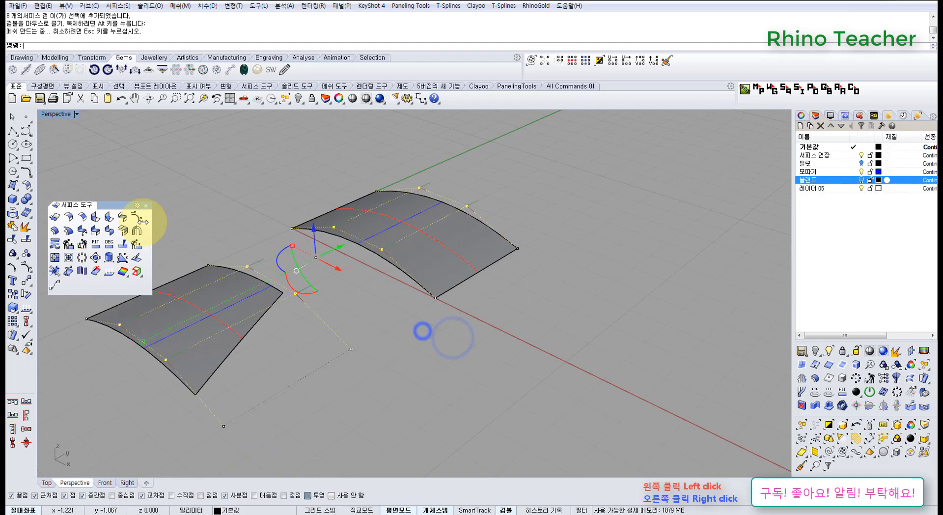
Step: Try a smooth extension of the arched rectangular surface's end edge by a factor of 1, and undo it
left_click(55, 217)
left_click(453, 288)
right_click(453, 287)
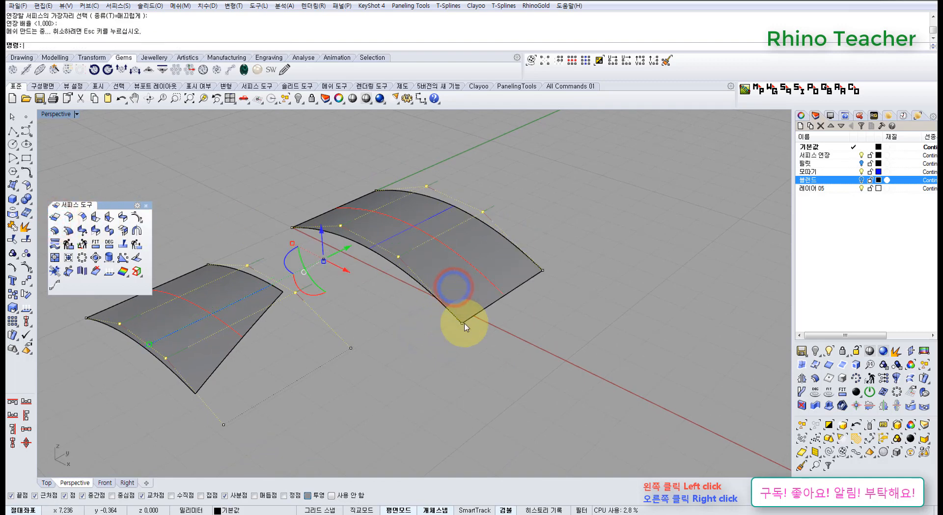
right_click_drag(442, 314, 421, 316)
key("ctrl+z")
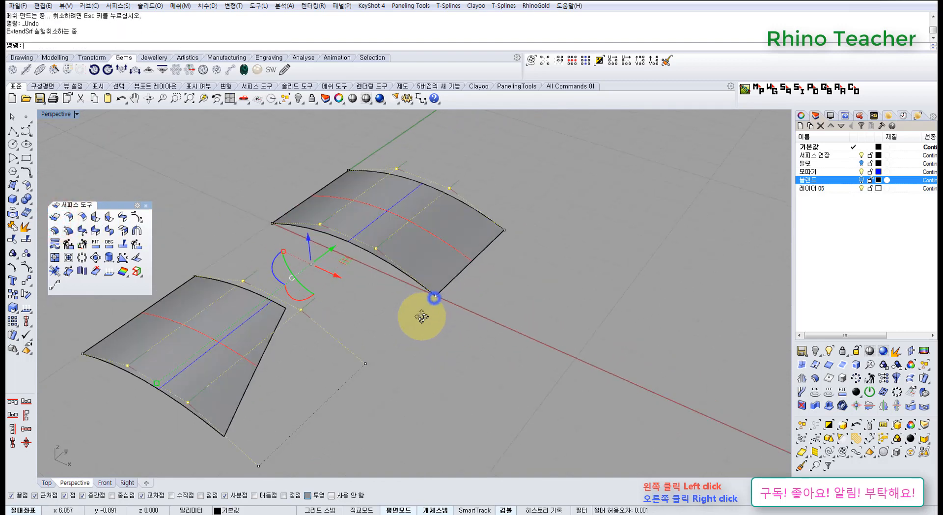
Step: Extend the end edge of the arched rectangular surface by a factor of 1 with the extension type set to Line
right_click(421, 317)
left_click(128, 45)
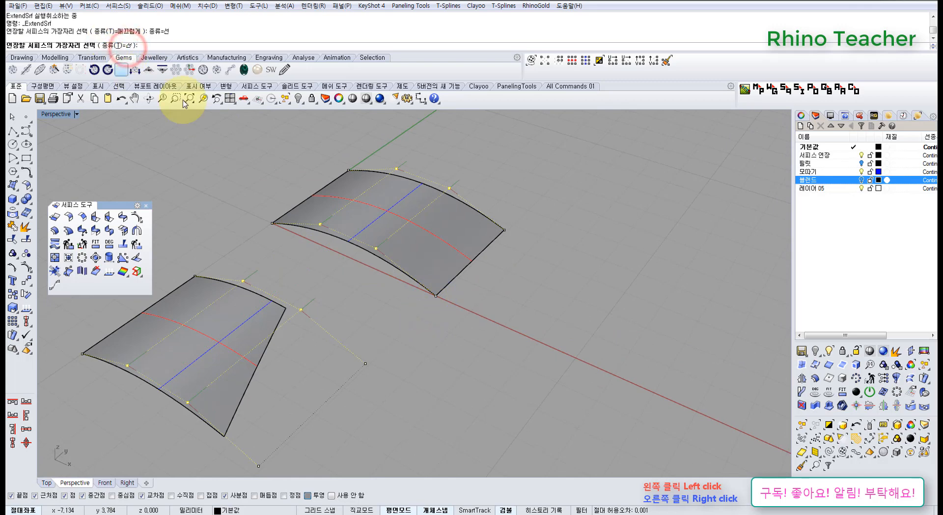
right_click_drag(438, 322, 470, 284)
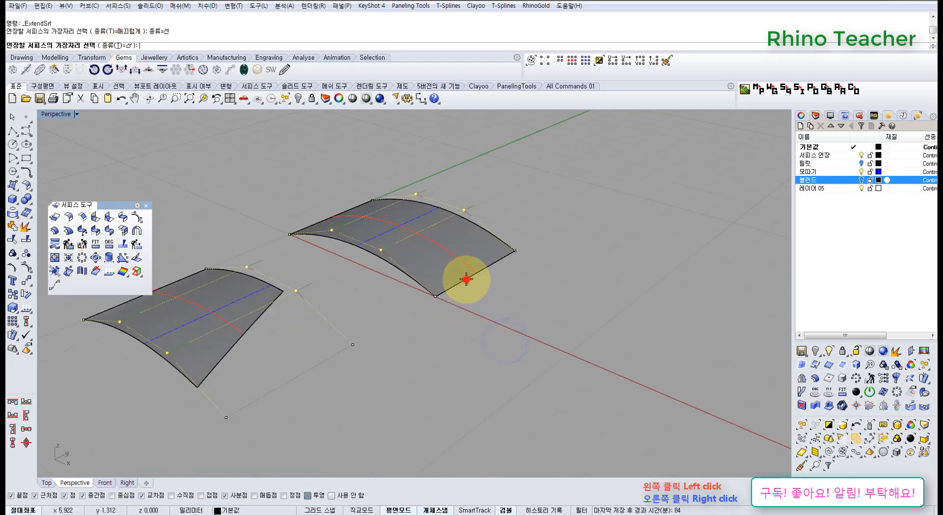
left_click(466, 279)
right_click(466, 279)
right_click_drag(463, 325, 511, 302)
scroll(440, 300, "up", 3)
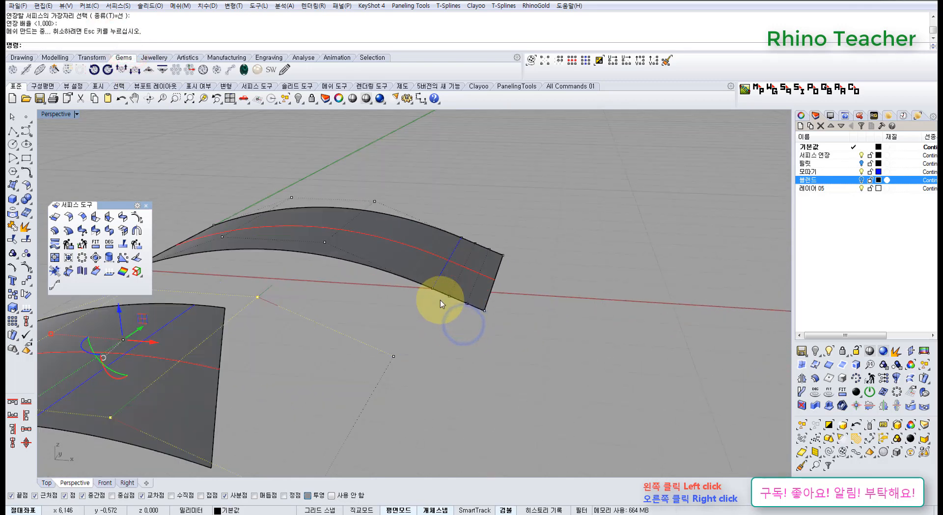
Step: Try moving the pair of control points where the straight extension begins, undo the move, and clear the selection
right_click_drag(429, 297, 445, 289)
left_click_drag(395, 201, 441, 308)
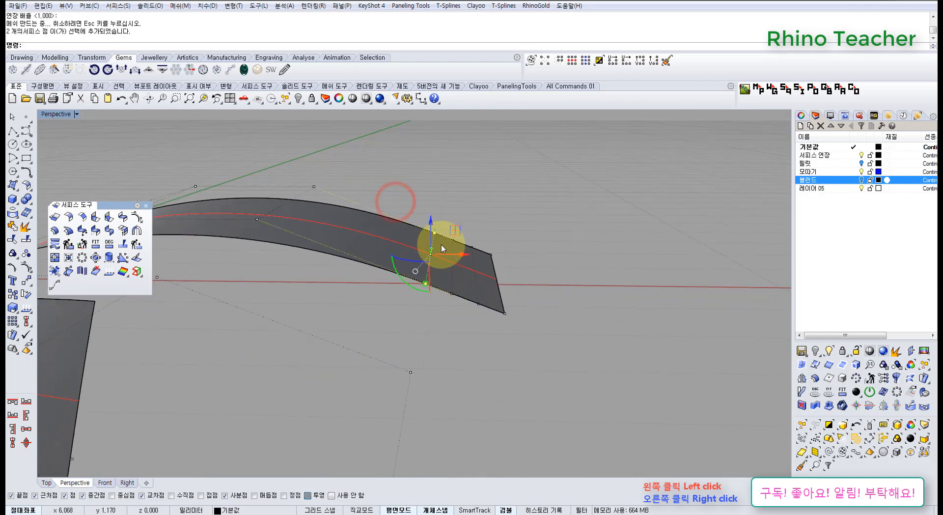
left_click_drag(448, 225, 491, 263)
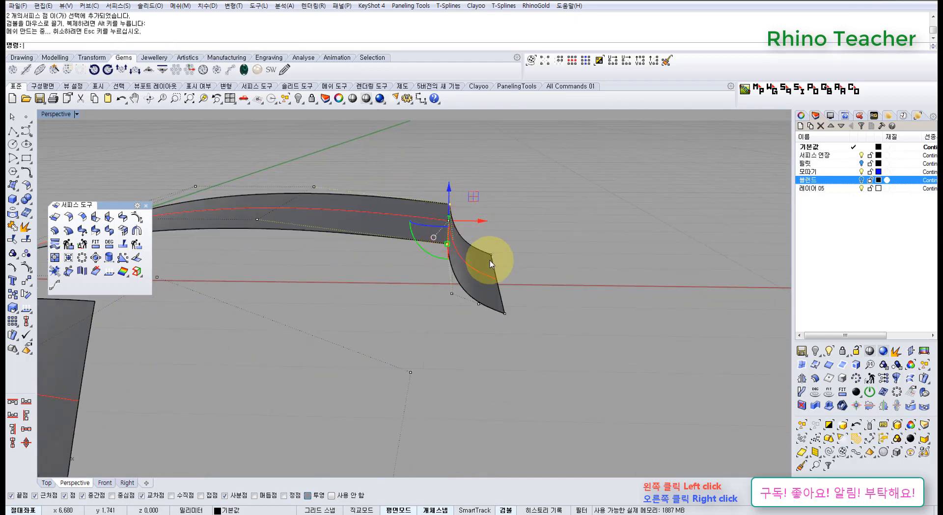
right_click_drag(498, 271, 458, 287)
key("ctrl+z")
scroll(458, 290, "down", 6)
left_click(430, 343)
right_click_drag(346, 326, 291, 289)
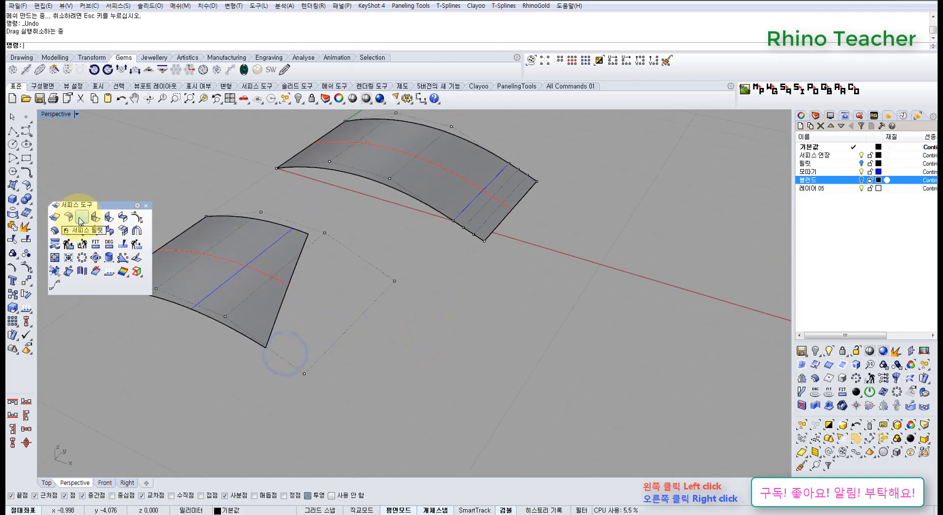
Step: Try a Line extension of the trimmed surface's slanted end edge by a factor of 1, and undo it
left_click(54, 216)
left_click(278, 318)
key("Return")
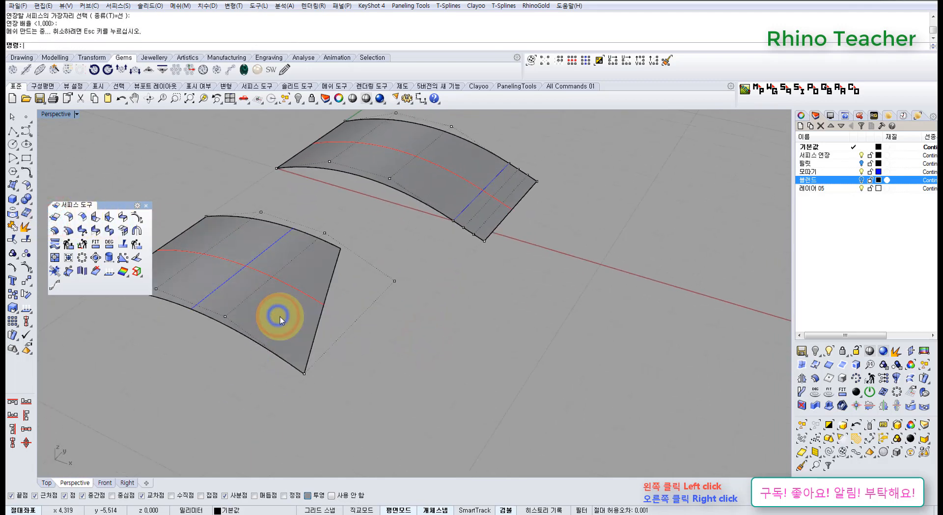
right_click_drag(308, 348, 330, 294)
key("ctrl+z")
Step: Try a Line extension of the trimmed surface's slanted end edge by a factor of 3, and undo it
right_click(330, 291)
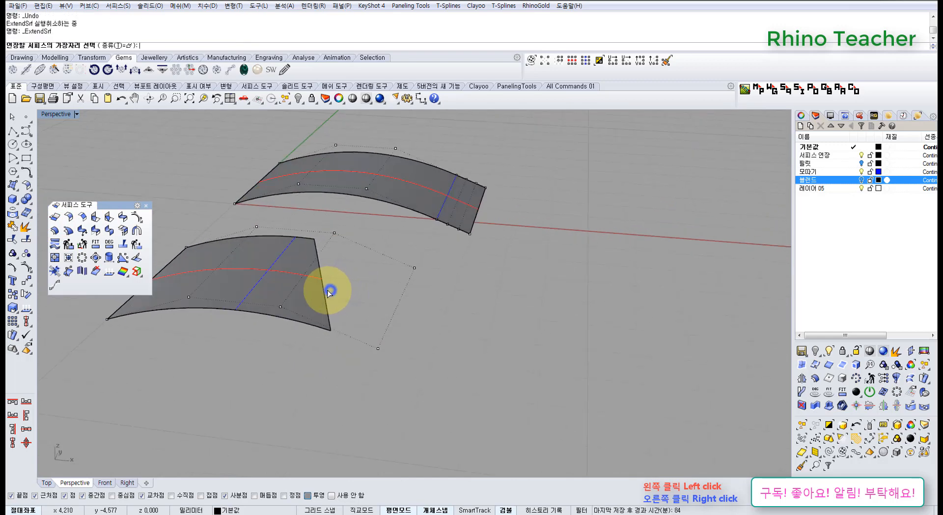
left_click(324, 289)
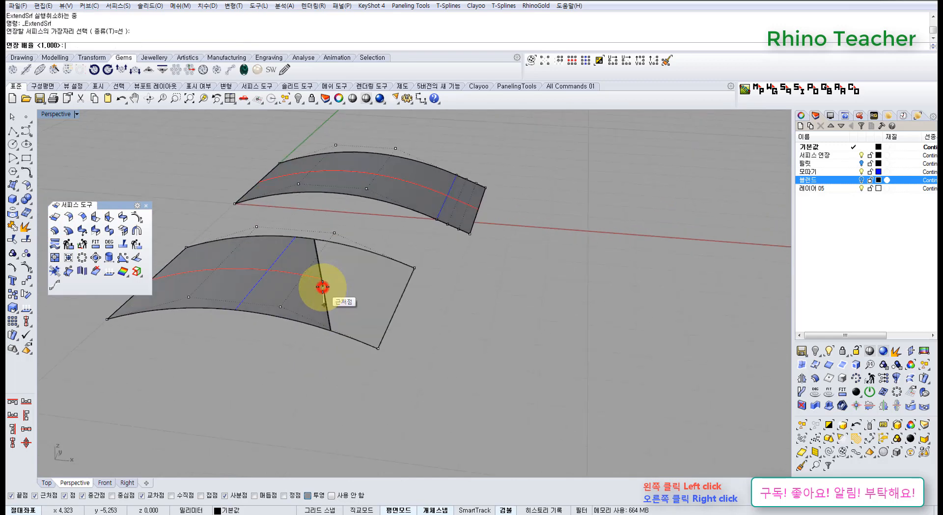
type("3")
key("Return")
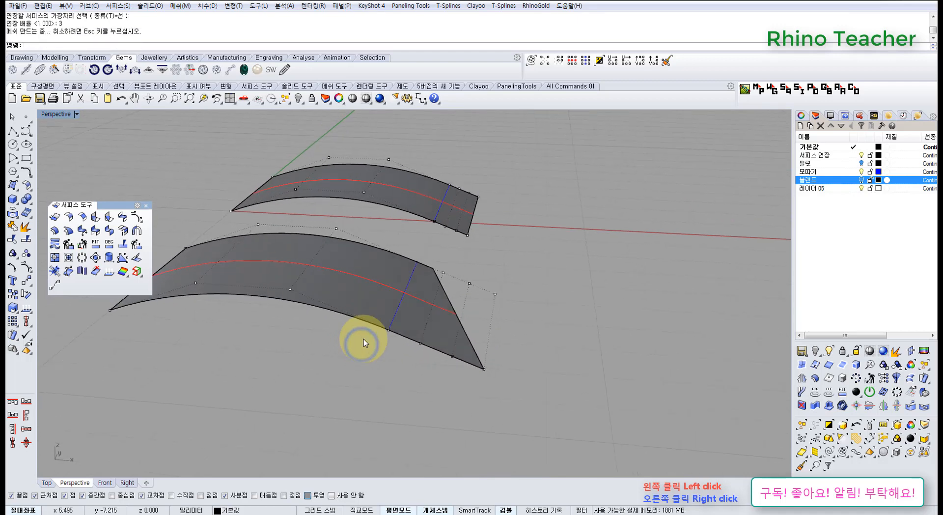
key("ctrl+z")
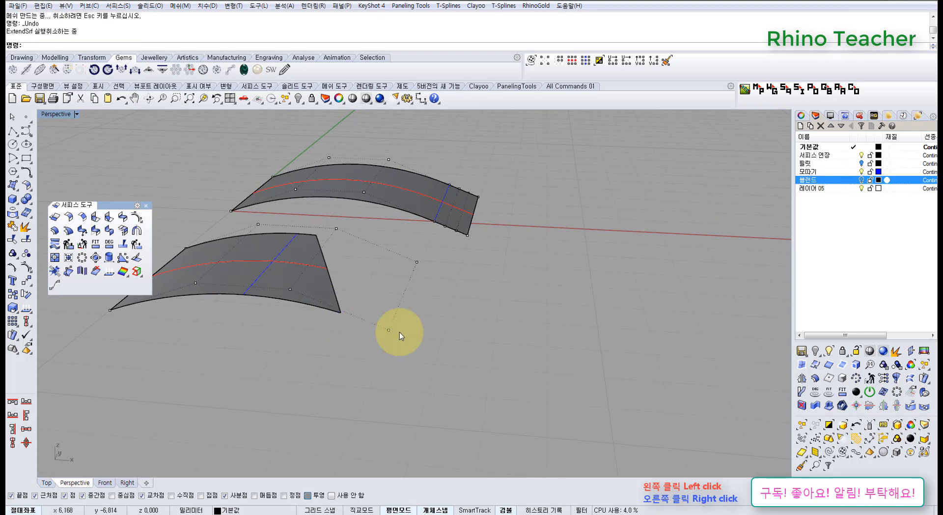
mouse_move(385, 328)
right_mouse_down()
mouse_move(388, 312)
mouse_move(381, 315)
right_mouse_up()
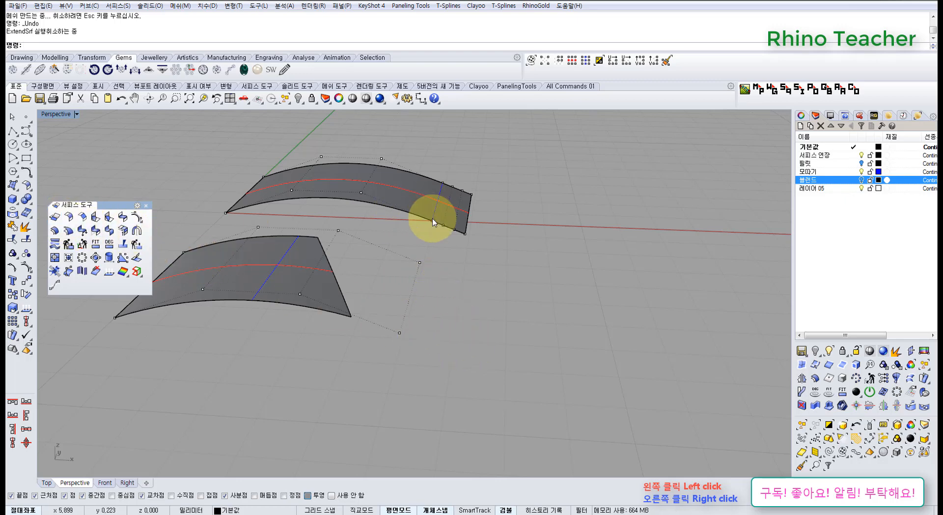
Step: Extend the slanted end edge of the trimmed surface by a factor of 3 with the Line type
left_click(54, 216)
left_click(345, 297)
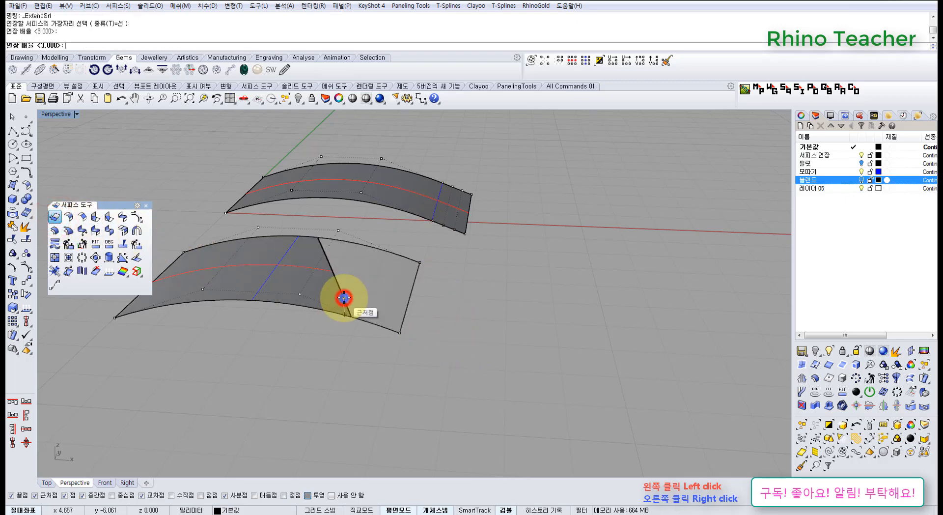
right_click(344, 298)
right_click_drag(401, 285, 408, 308)
scroll(408, 308, "down", 5)
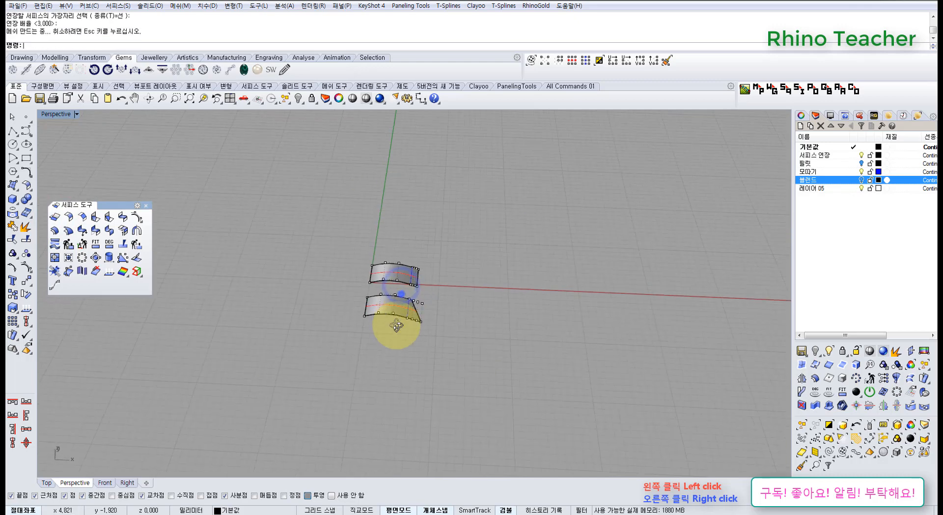
Step: Switch to the Top view and float the curve Extend toolbar beside the surface tools
key("ctrl+F1")
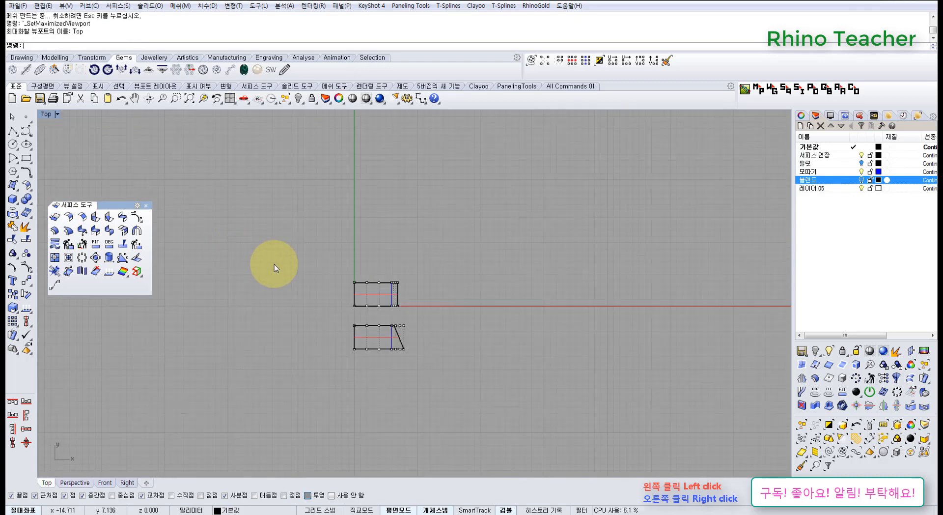
right_click_drag(310, 270, 157, 270)
left_click(27, 172)
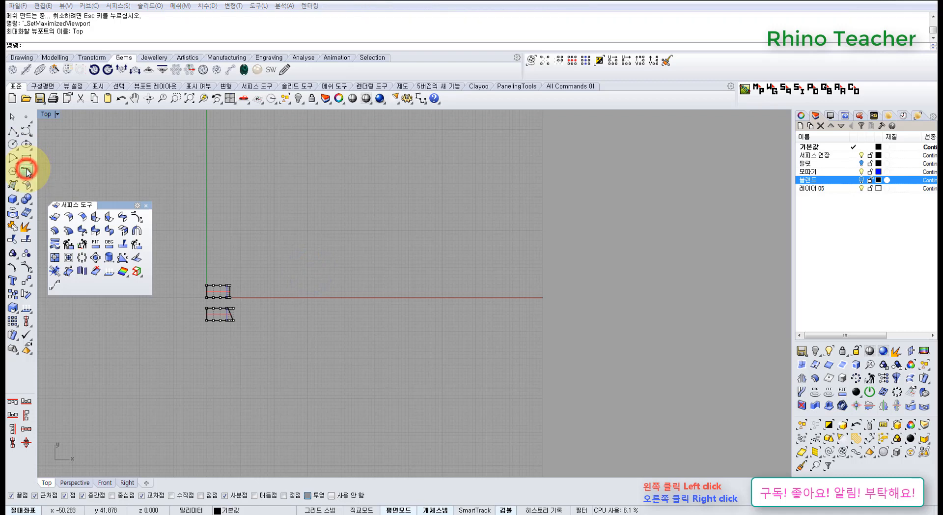
left_click(97, 192)
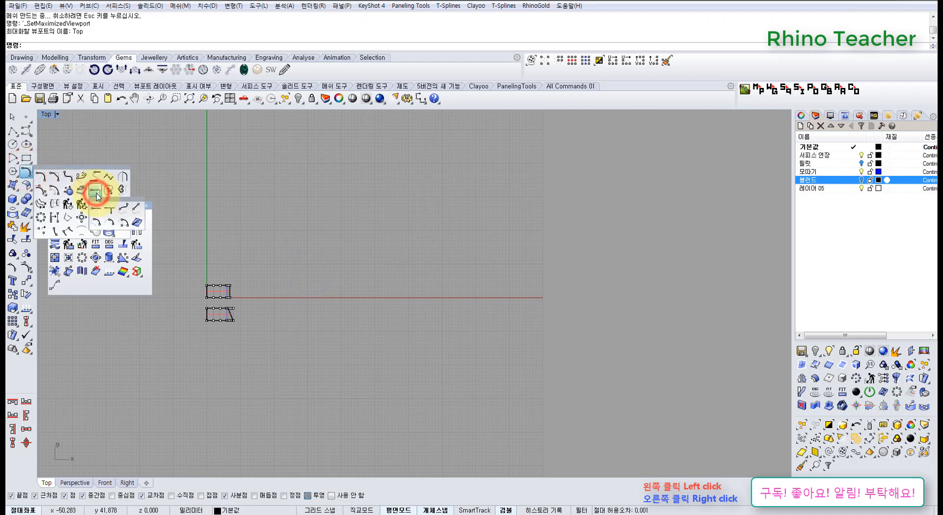
left_click_drag(113, 202, 198, 184)
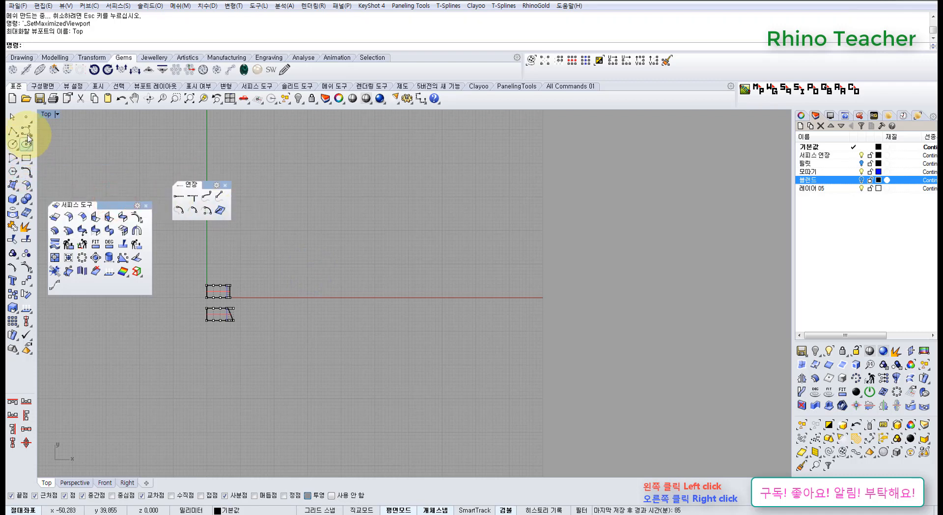
Step: Draw an arched degree 3 control-point curve with four points in open space beside the two surfaces
left_click(26, 130)
scroll(261, 269, "up", 4)
left_click(246, 302)
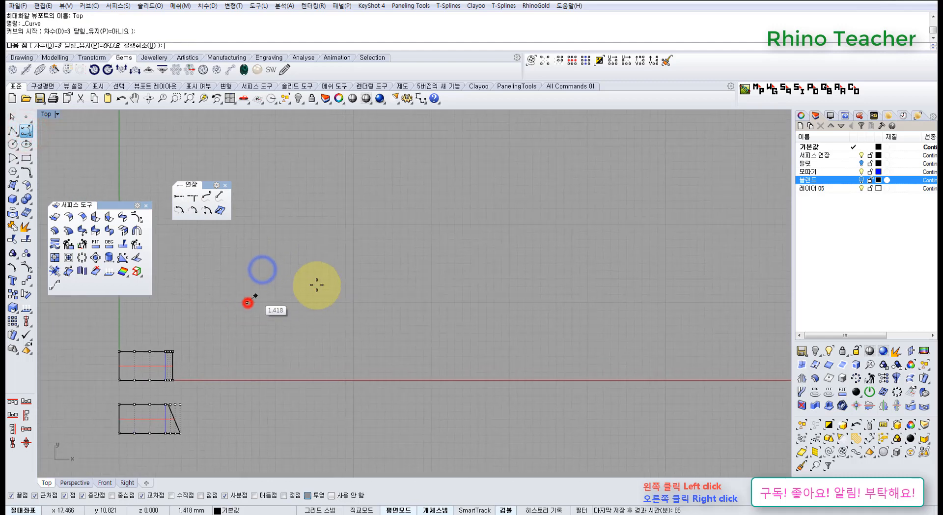
left_click(313, 280)
left_click(376, 318)
left_click(396, 368)
right_click(398, 365)
right_click_drag(423, 372, 394, 276)
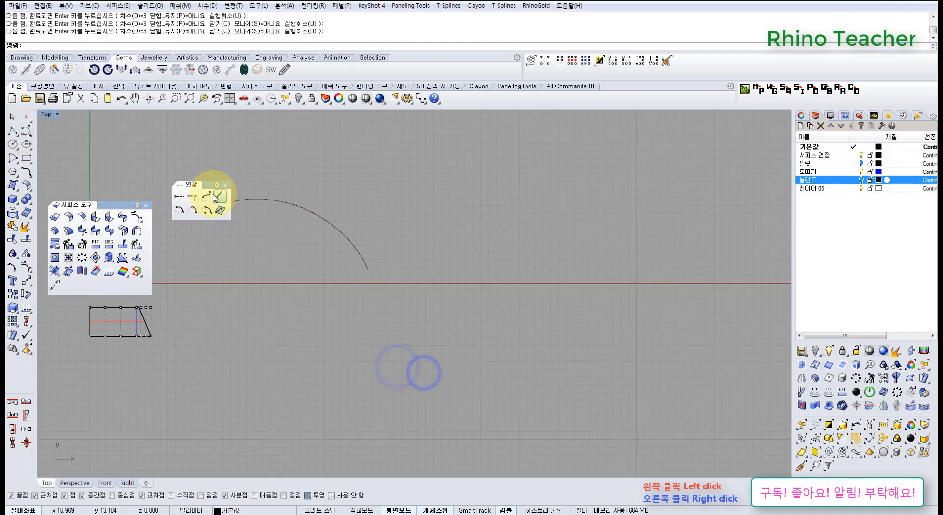
Step: Extend the lower end of the arched curve with a straight line segment
left_click(219, 199)
left_click(364, 261)
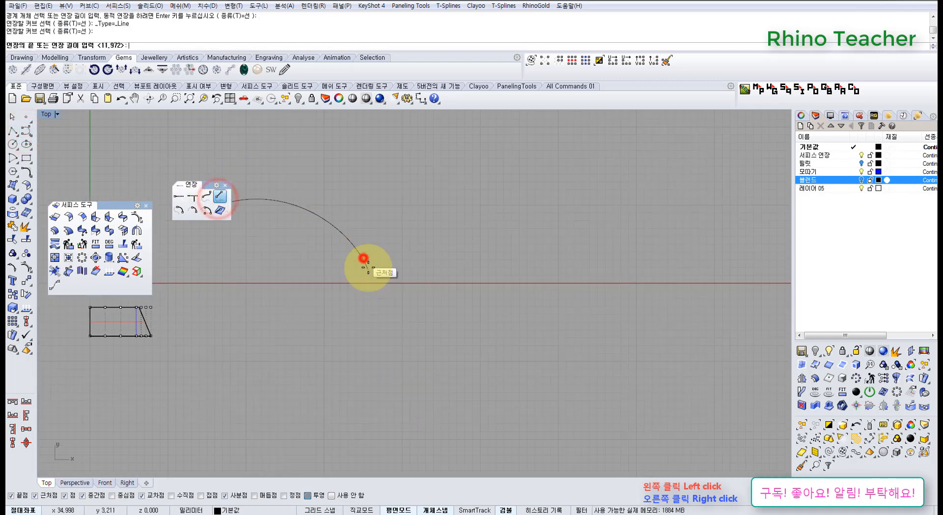
left_click(422, 375)
right_click(411, 288)
left_click(435, 240)
Step: Try moving the control point where the curve meets its straight extension, and undo the move
left_click_drag(393, 232, 293, 343)
key("F10")
right_click_drag(347, 311, 374, 323)
scroll(380, 314, "down", 6)
scroll(375, 312, "up", 6)
left_click(380, 296)
left_click_drag(369, 298, 418, 276)
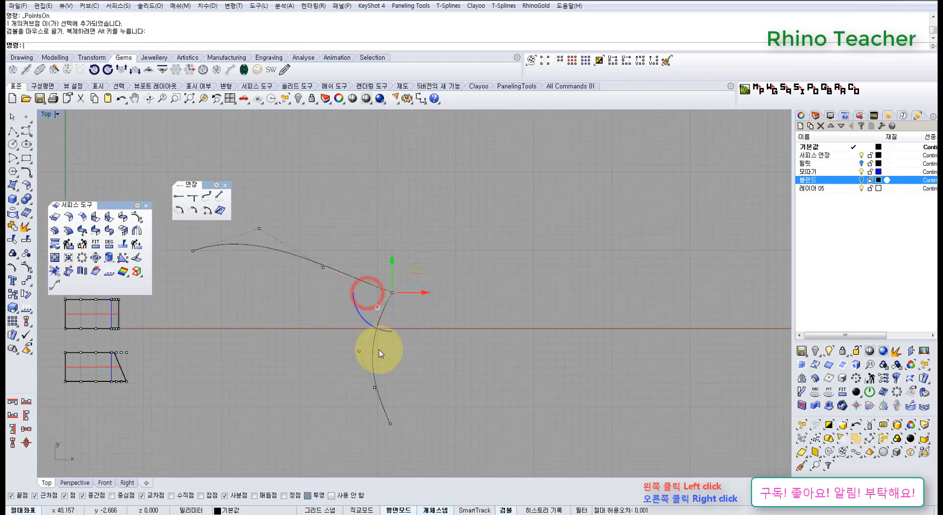
key("ctrl+z")
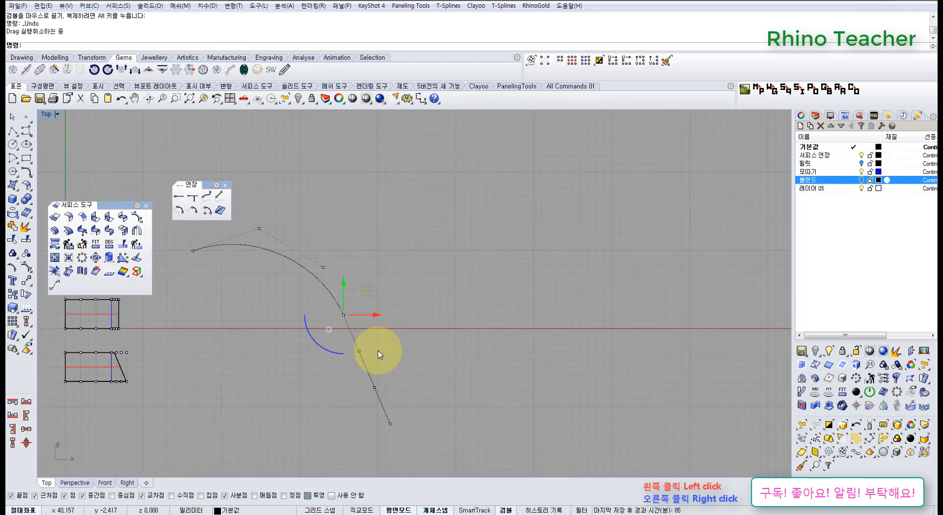
Step: Return to the Perspective view, hide the control points, and explode the extended curve into its segments
key("ctrl+F4")
scroll(377, 353, "down", 8)
key("Escape")
key("Escape")
right_click_drag(614, 300, 423, 290, "shift")
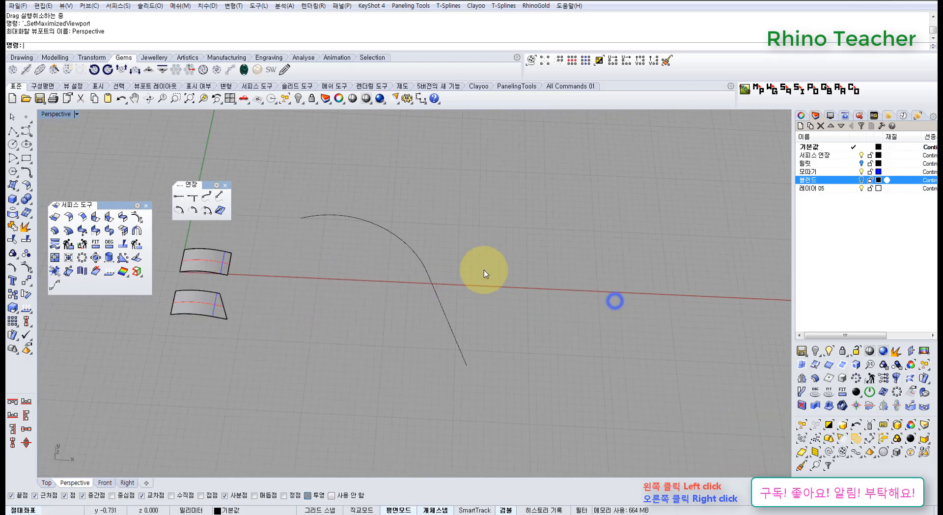
left_click_drag(484, 272, 294, 276)
left_click(21, 228)
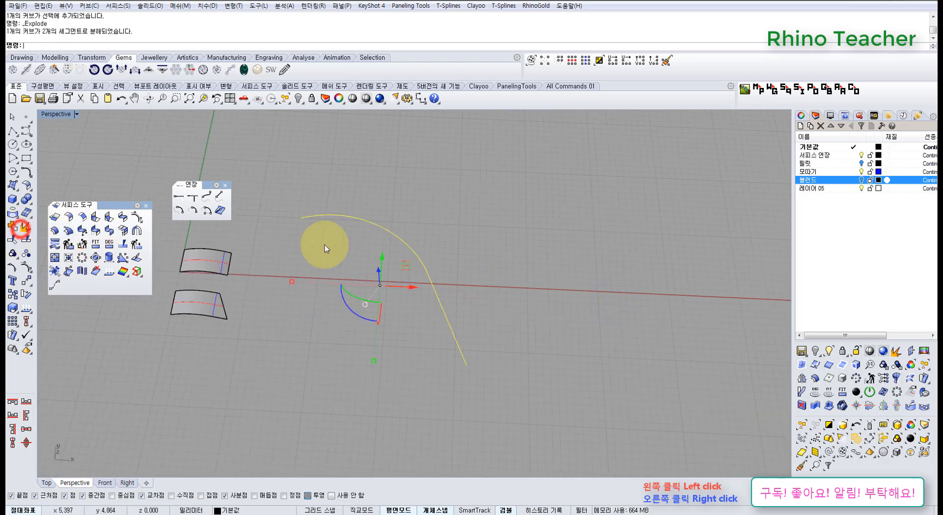
Step: Select the arched and straight segments separately and together to examine where the exploded curve is divided
left_click(461, 198)
left_click_drag(429, 213, 368, 257)
left_click_drag(483, 306, 430, 287)
scroll(452, 263, "up", 7)
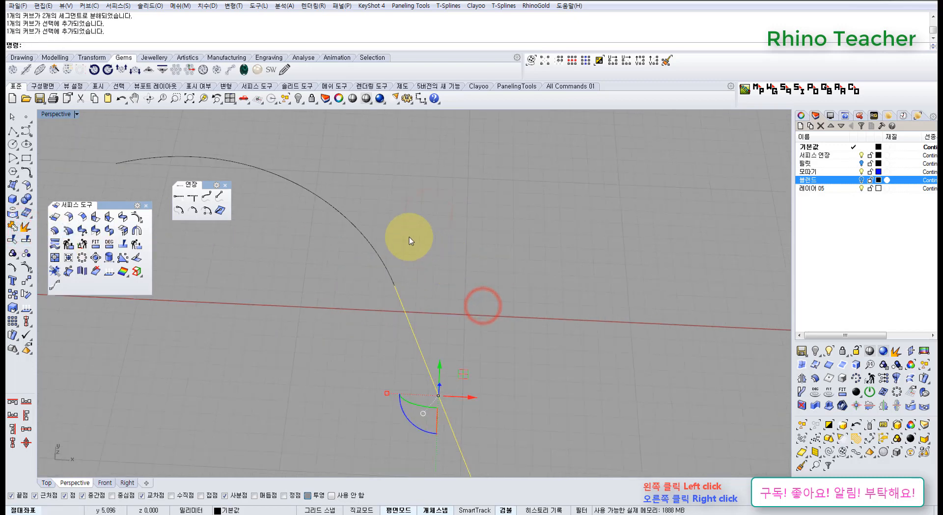
left_click_drag(408, 237, 363, 266)
left_click_drag(443, 300, 394, 338)
left_click_drag(417, 260, 369, 314)
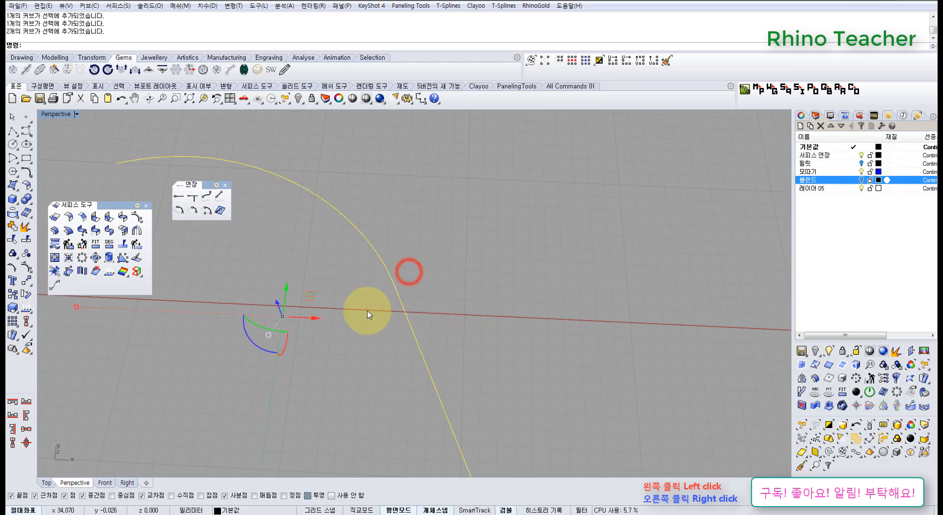
key("F10")
right_click_drag(429, 269, 435, 302)
scroll(435, 303, "down", 8)
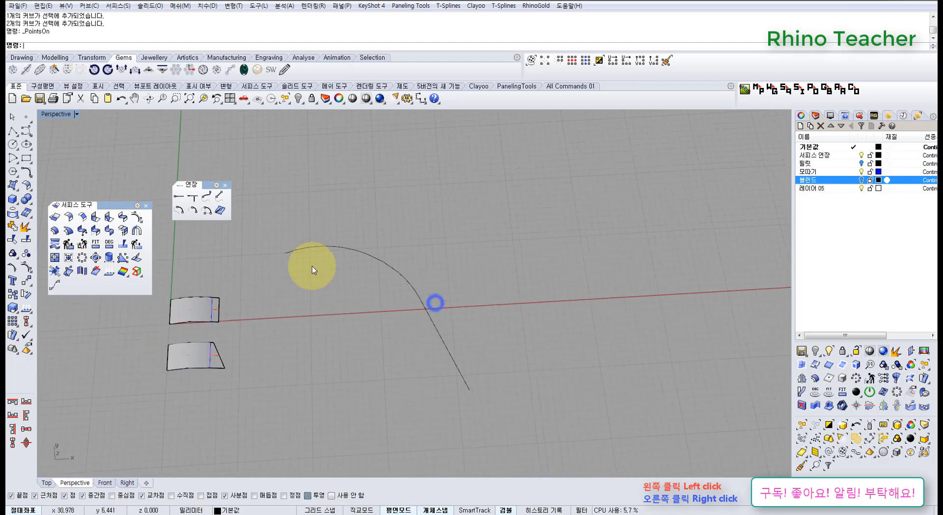
Step: Check the geometric continuity between the arched curve and the straight segment at their shared end
left_click(27, 309)
left_click(84, 326)
left_click(394, 269)
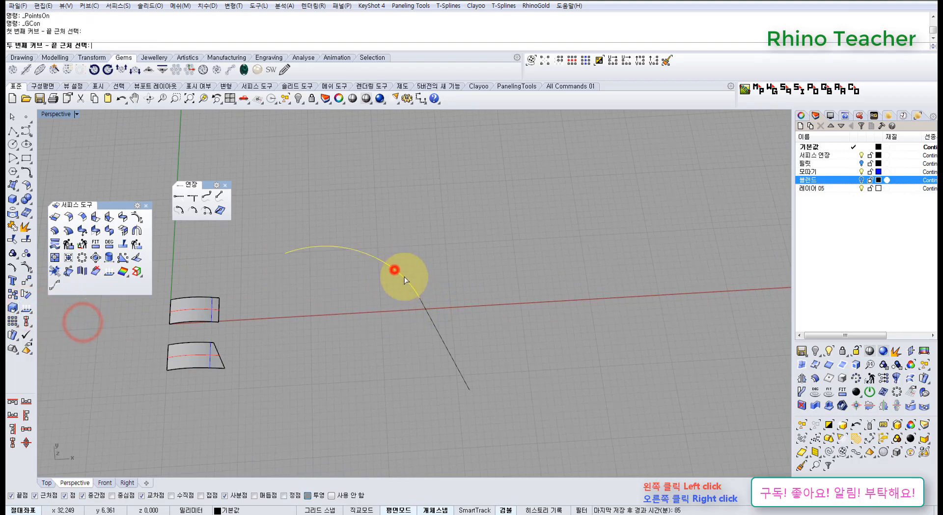
left_click(426, 314)
right_click_drag(364, 330, 354, 319)
Step: Join the arched and straight segments and extrude the joined curve upward by about 10 mm as an open surface
left_click_drag(463, 250, 342, 371)
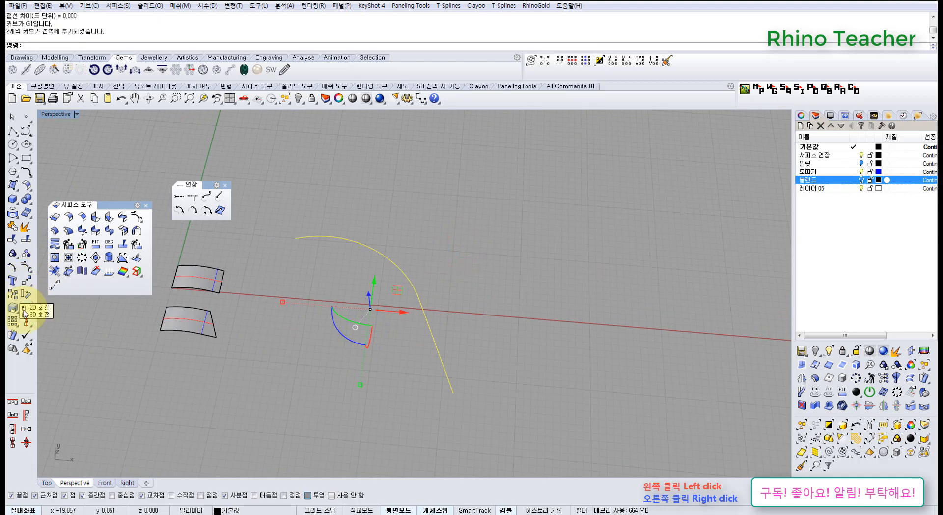
left_click(13, 227)
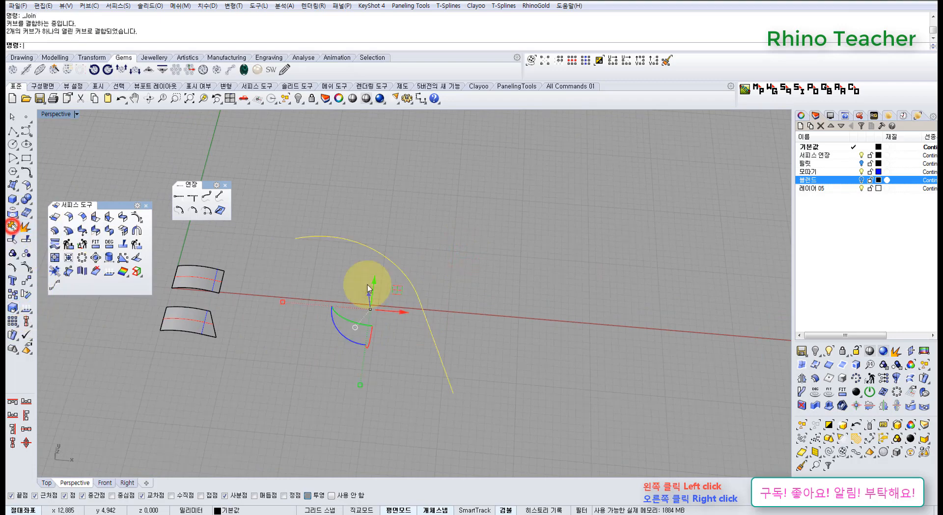
right_click_drag(452, 331, 175, 231)
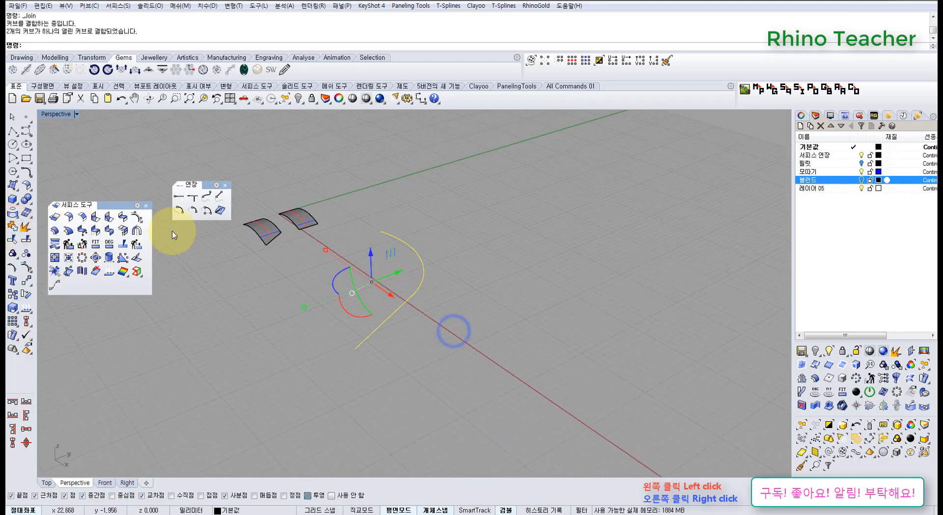
left_click(14, 185)
left_click(55, 218)
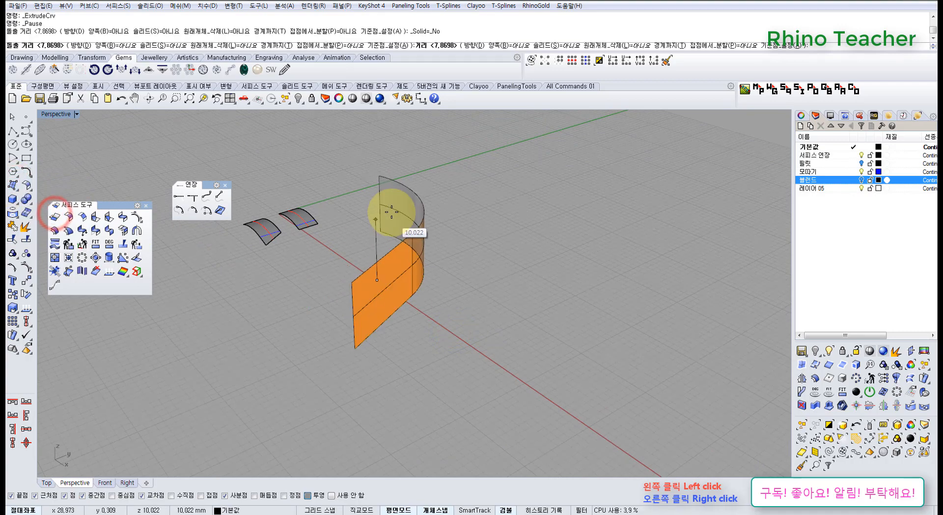
left_click(391, 211)
left_click(514, 251)
right_click_drag(464, 252, 428, 227)
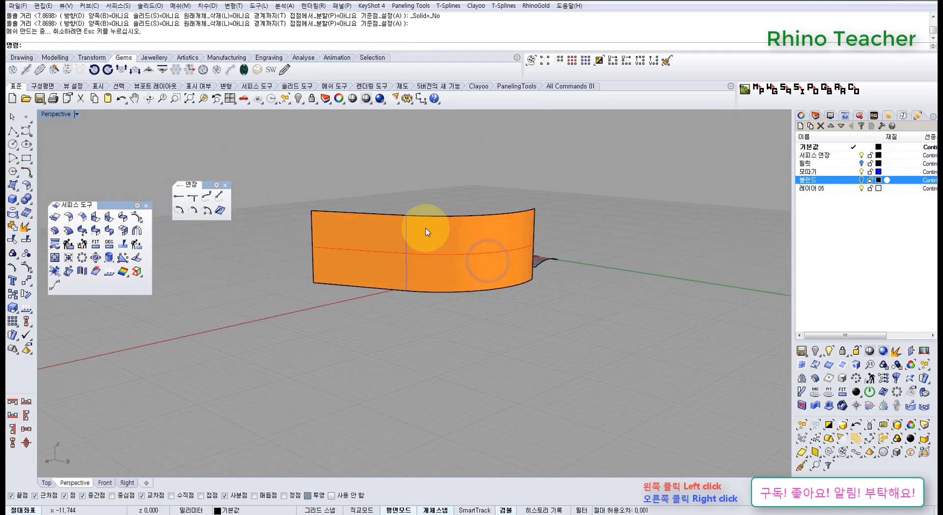
scroll(385, 195, "up", 4)
right_click_drag(391, 360, 379, 249)
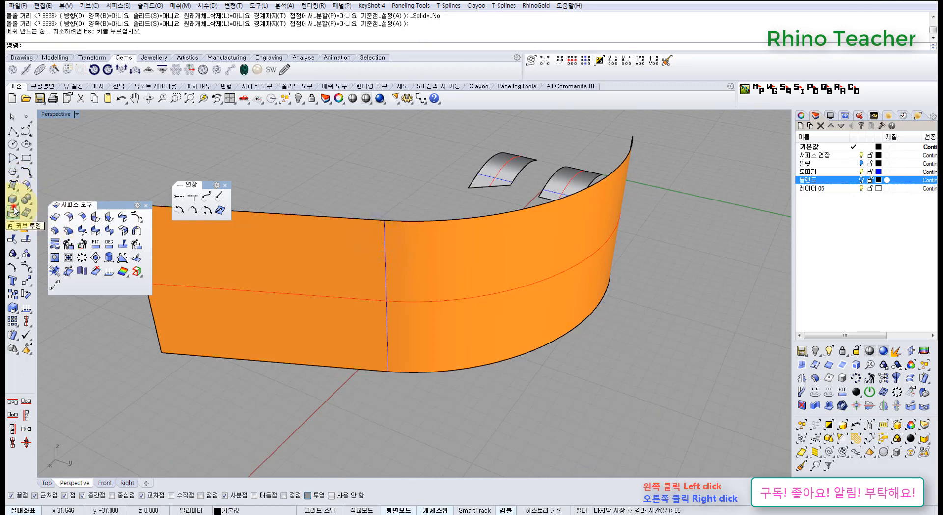
Step: Select the extruded surface and turn on its control points
left_click(13, 187)
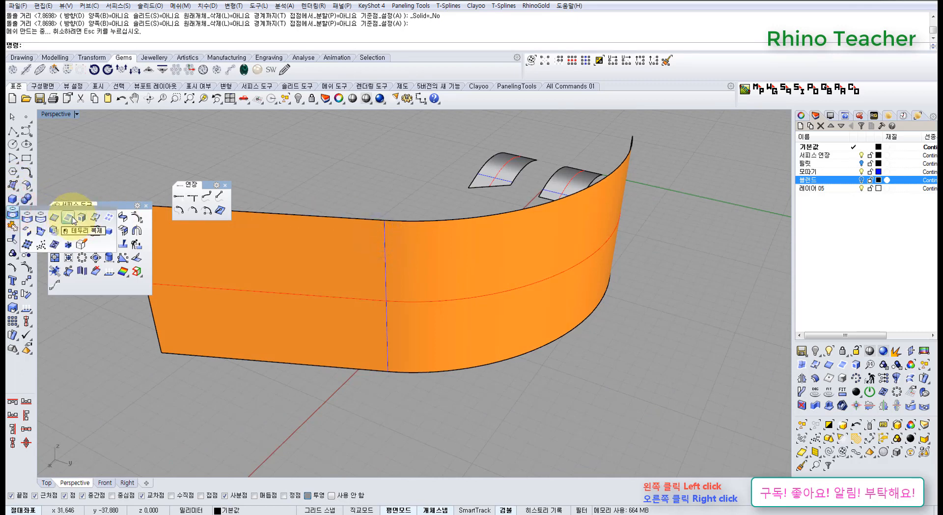
scroll(393, 249, "down", 5)
right_click_drag(381, 205, 425, 282)
left_click(425, 279)
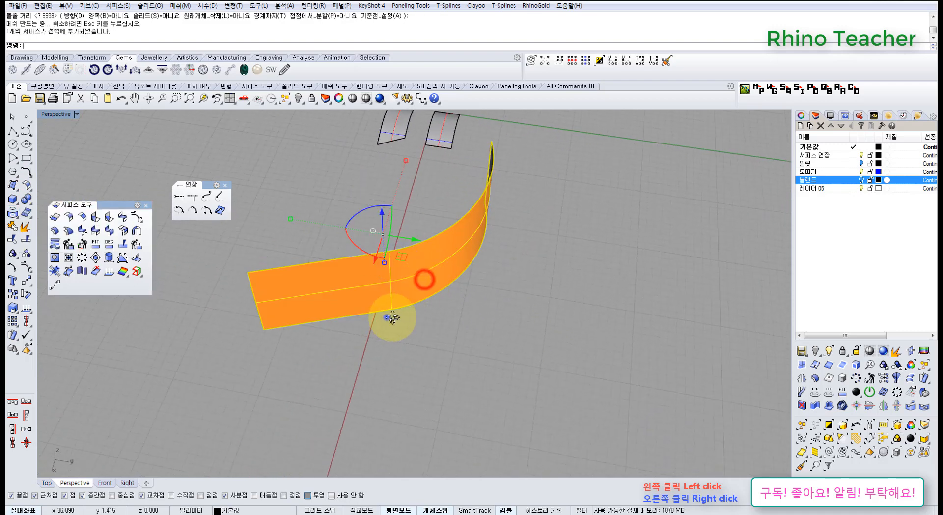
right_click_drag(386, 318, 432, 313)
key("F10")
mouse_move(380, 263)
right_mouse_down()
mouse_move(384, 277)
mouse_move(378, 269)
right_mouse_up()
Step: Move the pair of control points at the junction of the surface's curved and straight portions outward to form a crease
left_click(375, 270)
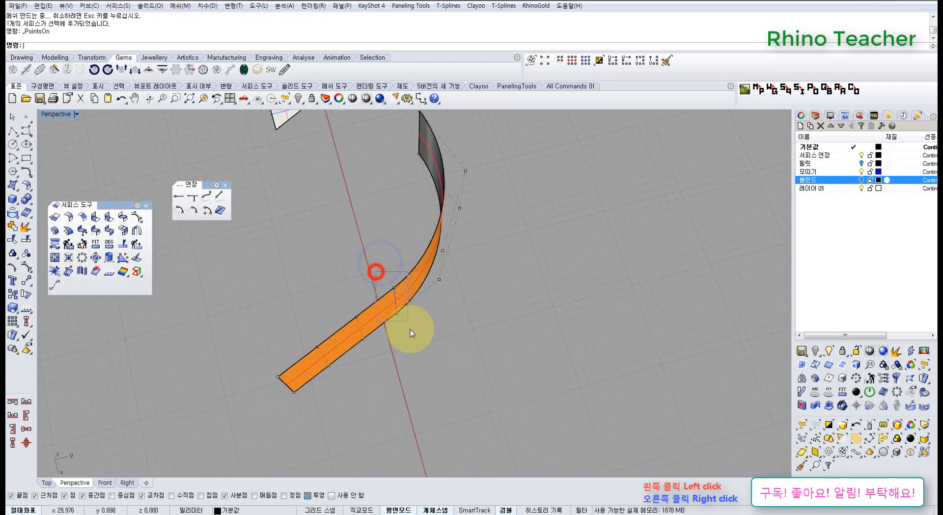
scroll(408, 307, "up", 2)
left_click_drag(419, 316, 513, 324)
right_click_drag(451, 312, 387, 308)
Step: Try another adjustment of the control points at the surface's crease, and undo it
left_click(399, 286)
left_click(459, 348)
left_click_drag(386, 299, 426, 359)
key("ctrl+z")
left_click(430, 355)
Step: Reselect the two control points at the crease, move them further outward, and clear the selection
scroll(395, 320, "up", 5)
left_click_drag(391, 310, 432, 363)
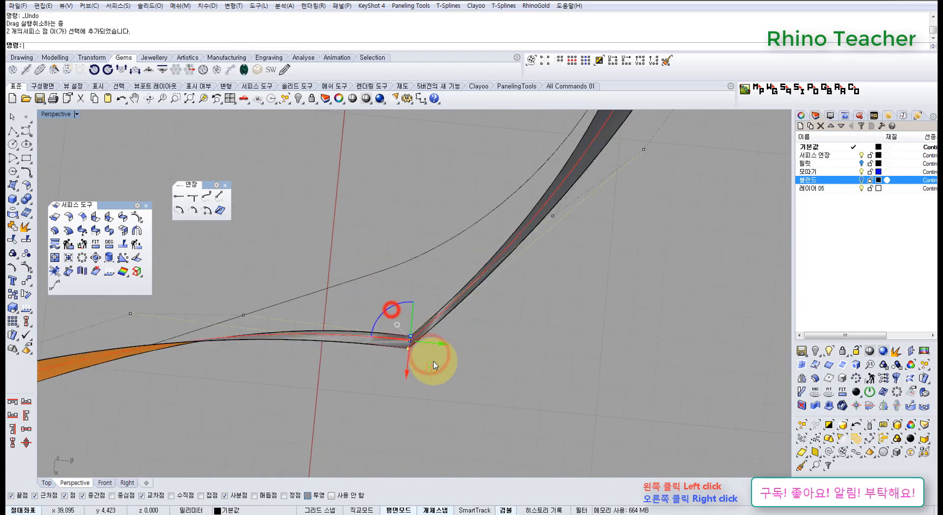
right_click_drag(432, 364, 430, 348)
left_click_drag(427, 339, 453, 376)
left_click(529, 364)
Step: Divide the creased surface along its crease
right_click_drag(476, 364, 458, 329)
right_click_drag(461, 334, 422, 315)
right_click_drag(420, 328, 191, 264)
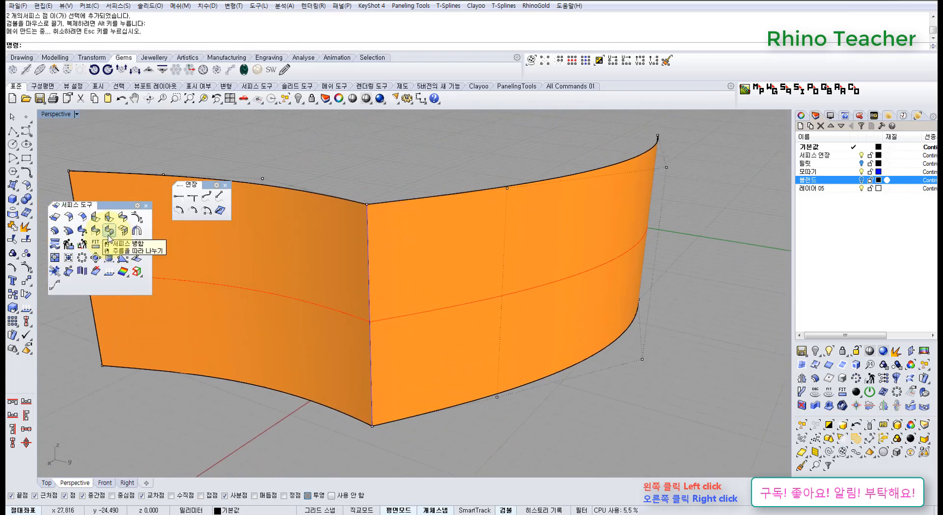
right_click(109, 234)
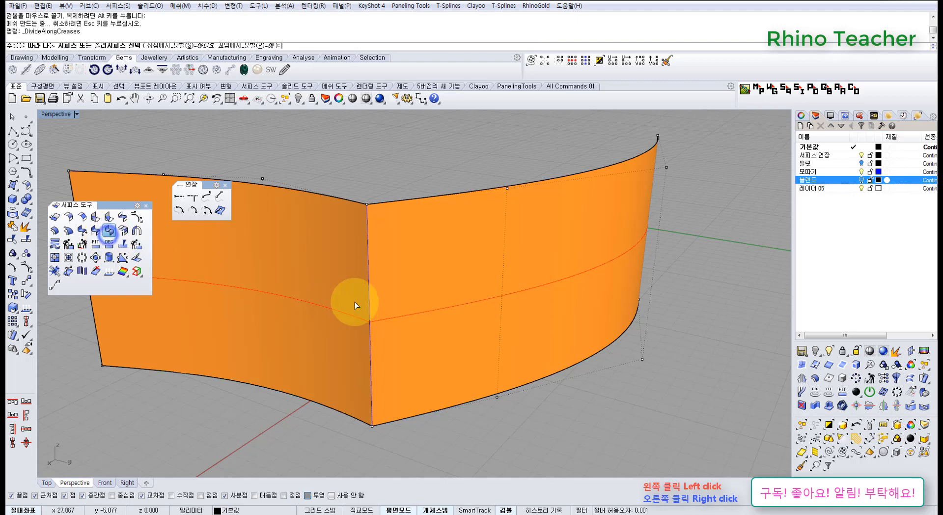
left_click(327, 286)
right_click(327, 286)
Step: Try to turn on the control points of the divided polysurface, and check its object type in the properties
scroll(334, 286, "down", 4)
right_click_drag(346, 244, 357, 294)
left_click(357, 293)
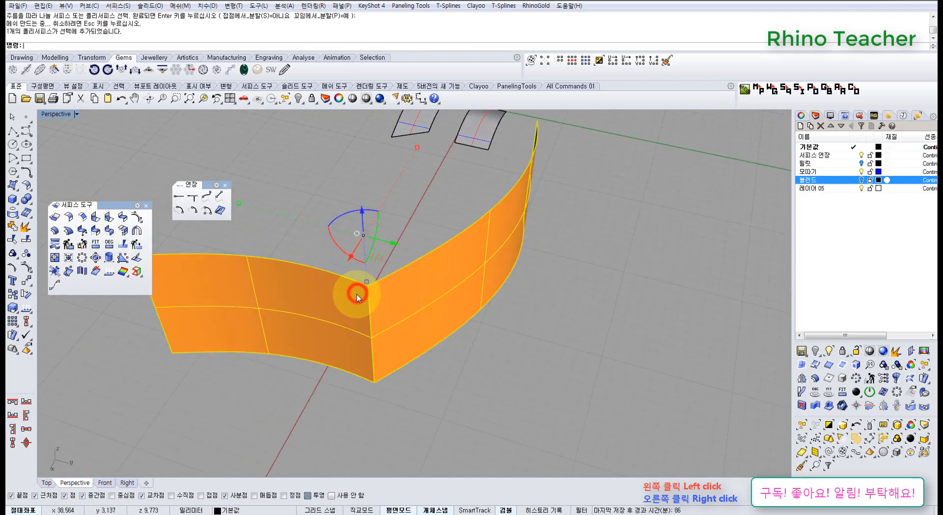
left_click(23, 256)
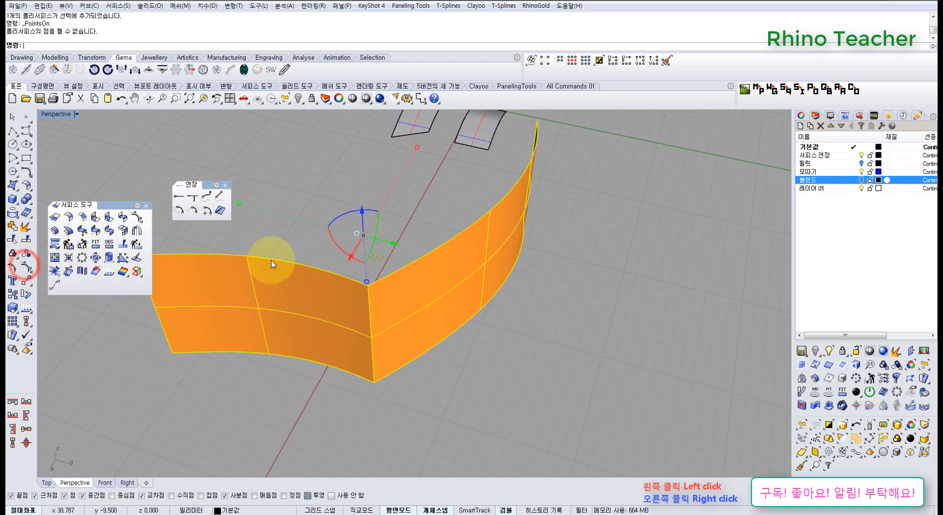
left_click(343, 304)
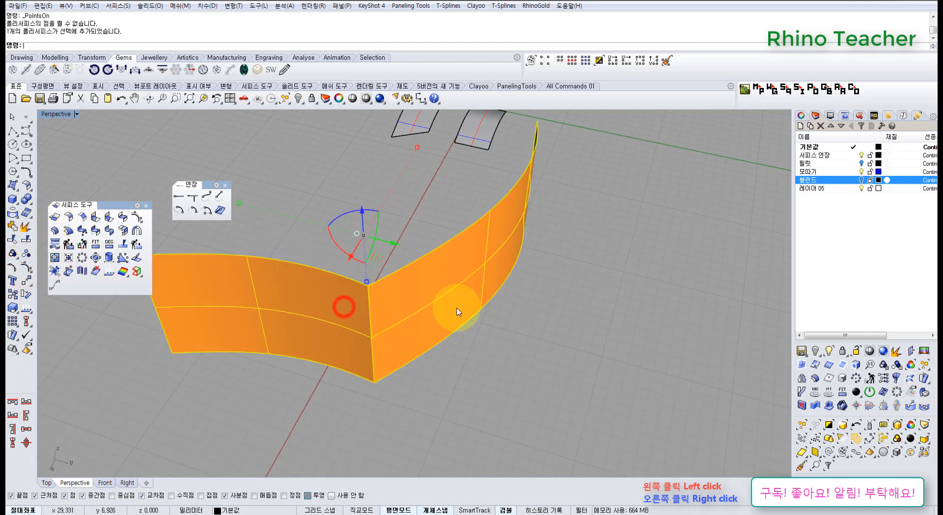
left_click(802, 116)
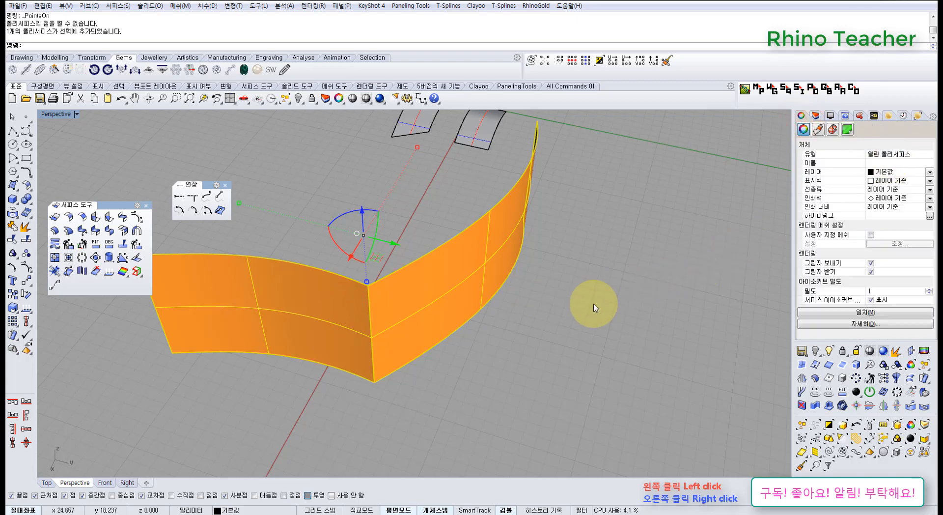
Step: Undo the crease division and the control point moves, and redo one move to bring back the single creased surface
key("ctrl+z")
key("ctrl+z")
key("ctrl+z")
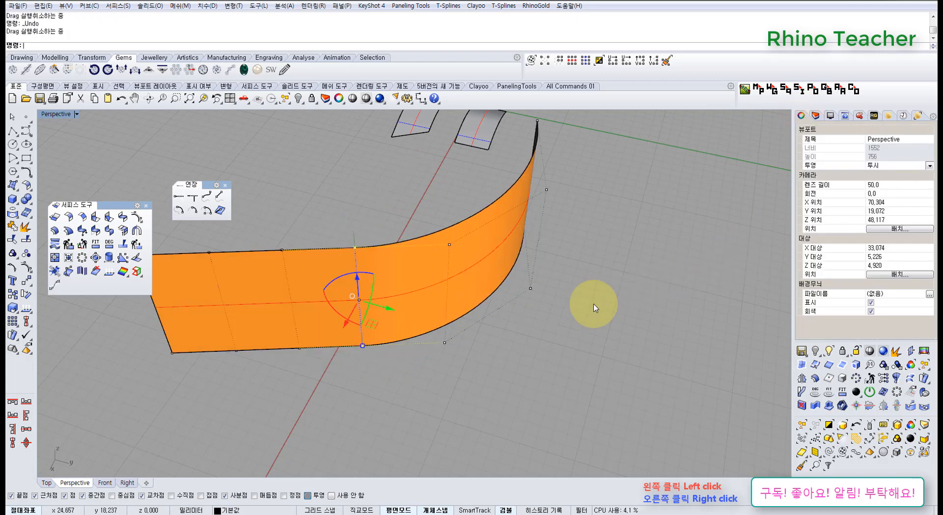
left_click(594, 306)
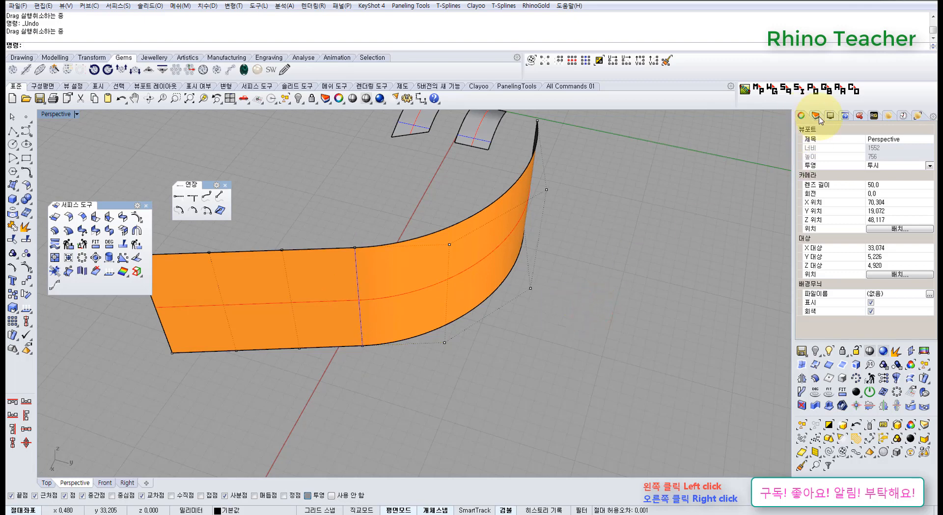
key("ctrl+y")
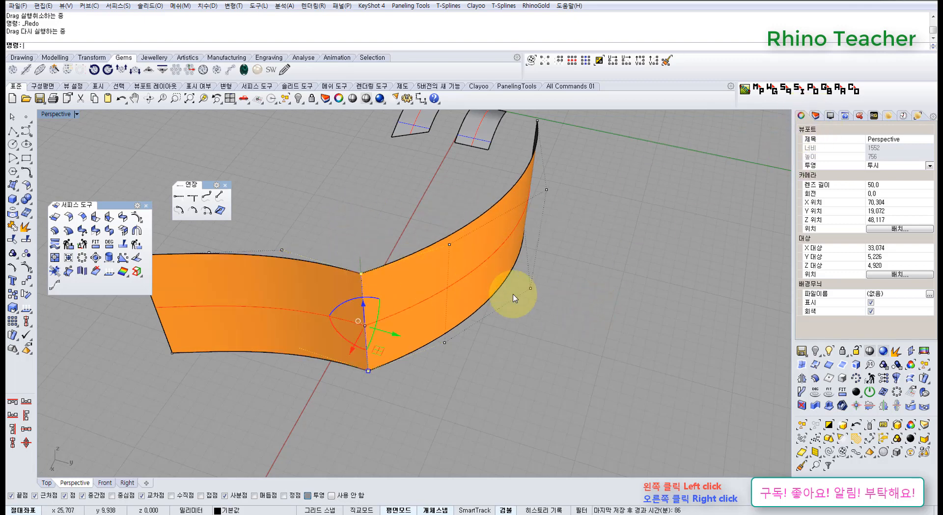
Step: Select the undivided creased surface and check its object type in the properties
left_click(845, 117)
left_click(800, 115)
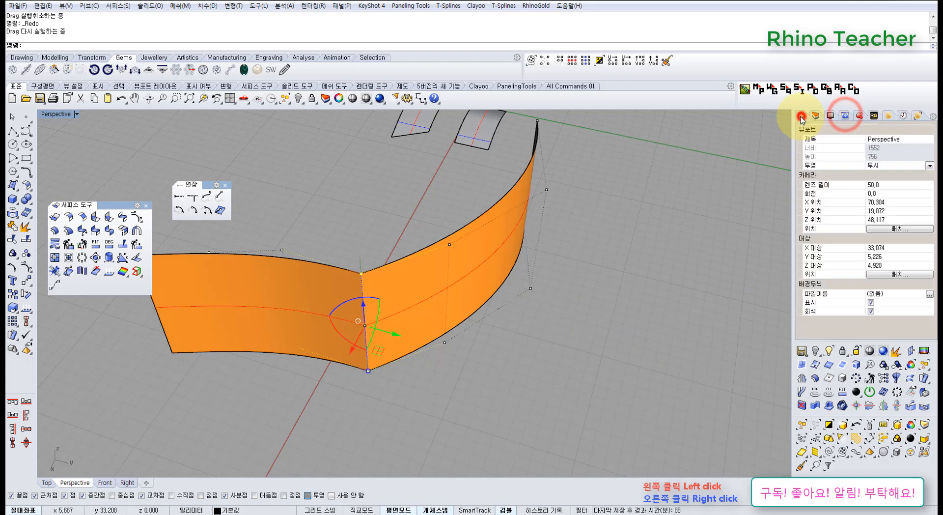
left_click(647, 326)
left_click(434, 280)
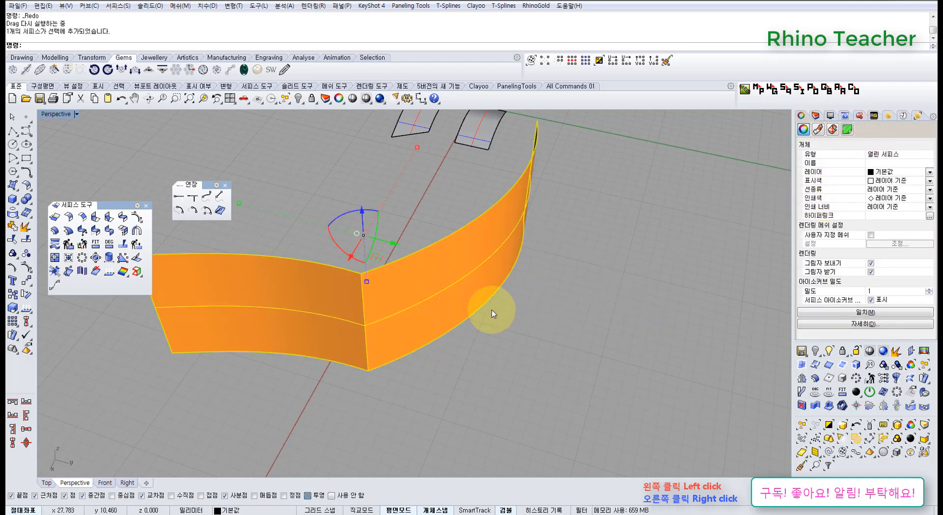
Step: Run DivideAlongCreases on the selected surface to split it at the sharp junction
mouse_move(352, 343)
right_mouse_down()
mouse_move(390, 363)
mouse_move(557, 278)
right_mouse_up()
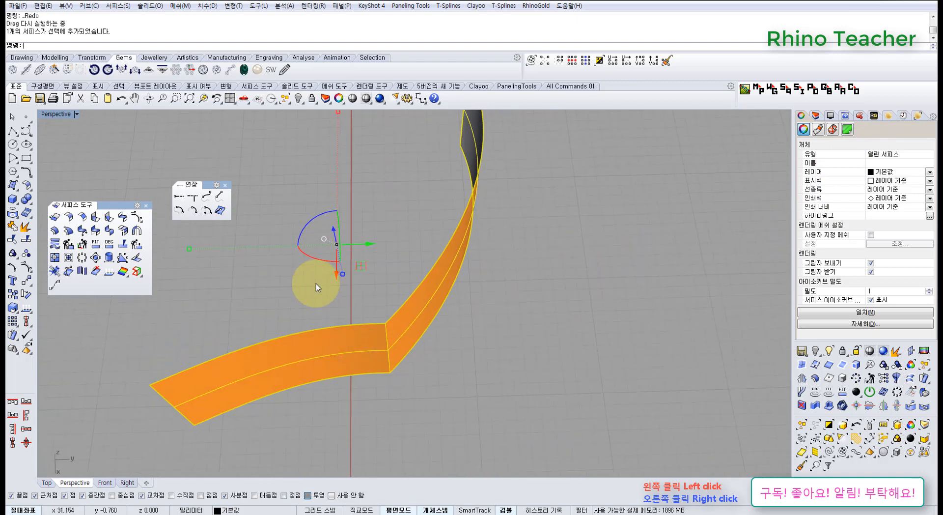
right_click(108, 237)
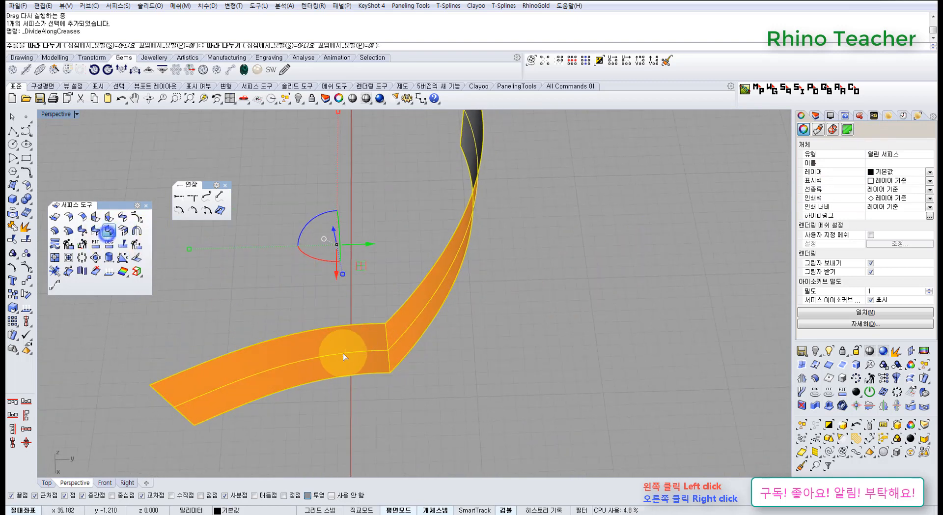
right_click(343, 354)
right_click_drag(365, 357, 342, 314)
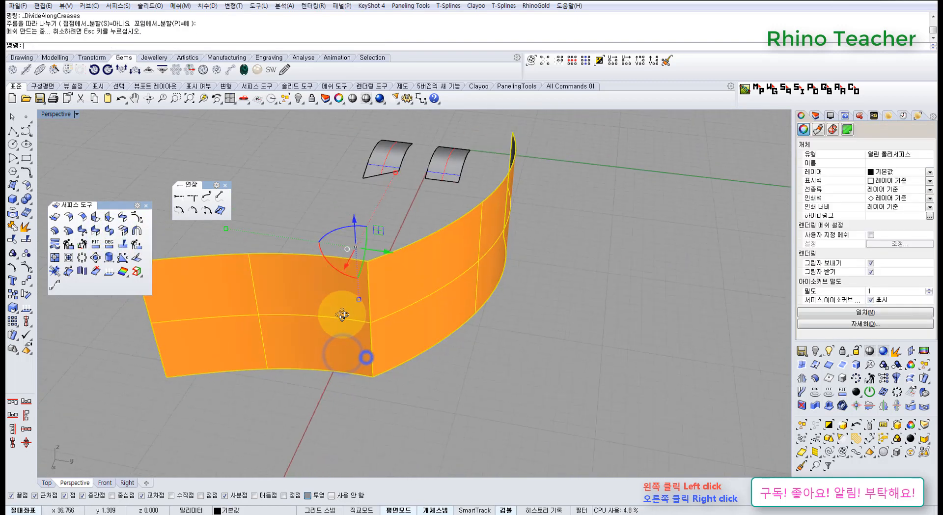
Step: Delete the divided polysurface and the extended curve beneath it
left_click(281, 201)
scroll(302, 236, "down", 4)
right_click_drag(302, 235, 322, 300)
scroll(323, 302, "up", 6)
left_click(321, 305)
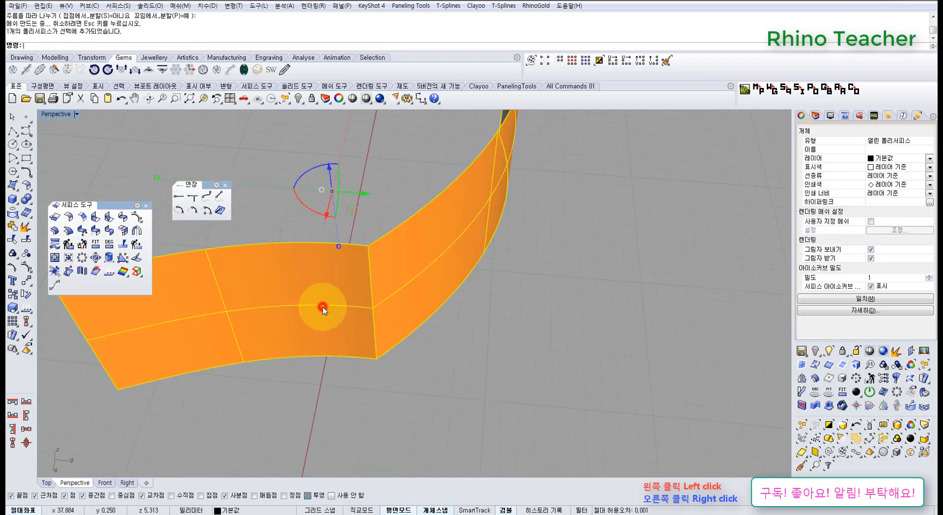
key("Delete")
scroll(436, 285, "down", 10)
left_click_drag(441, 310, 326, 295)
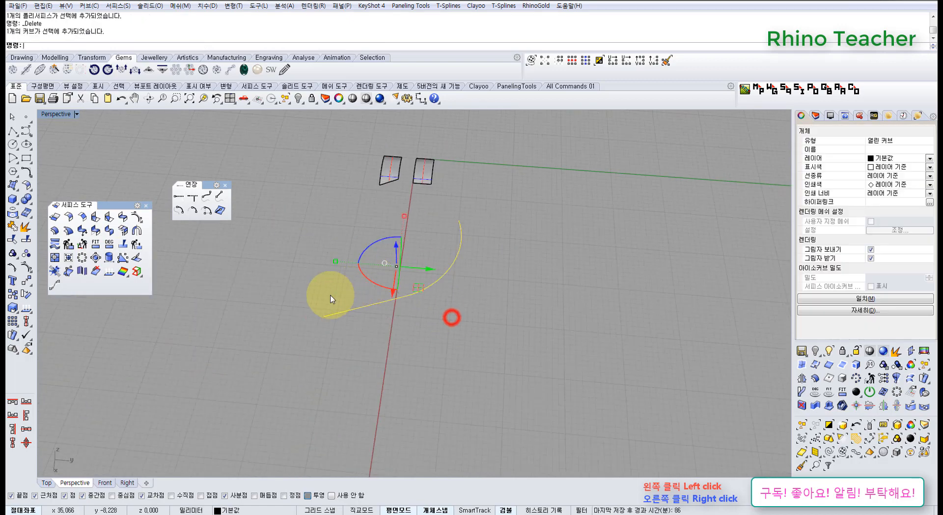
right_click_drag(326, 294, 459, 274)
key("Delete")
Step: Zoom in on the two extended surfaces near the origin and turn on the control points of both
right_click_drag(316, 237, 233, 305)
left_click(236, 294)
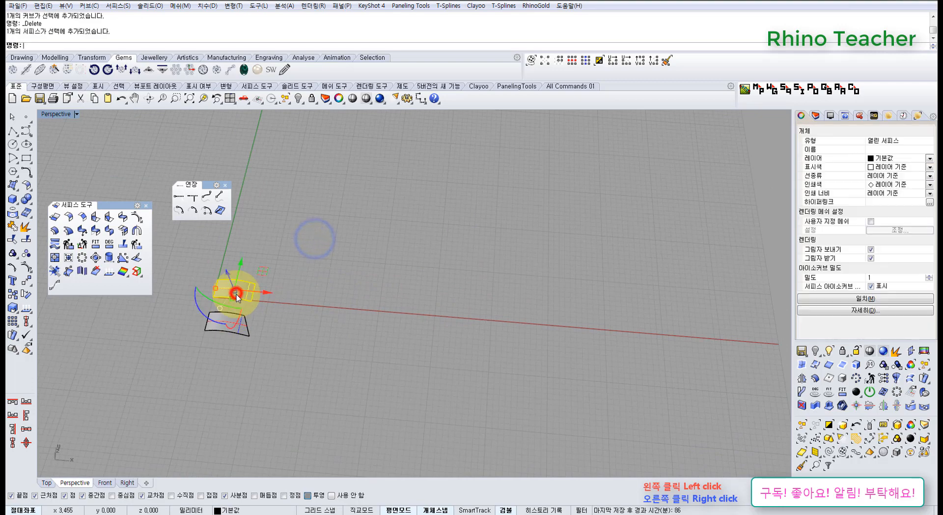
type("zs")
key("Return")
right_click_drag(363, 351, 355, 312)
key("Escape")
scroll(467, 352, "down", 5)
right_click_drag(478, 351, 385, 280, "shift")
scroll(378, 249, "down", 6)
right_click_drag(377, 247, 396, 255)
left_click(396, 256)
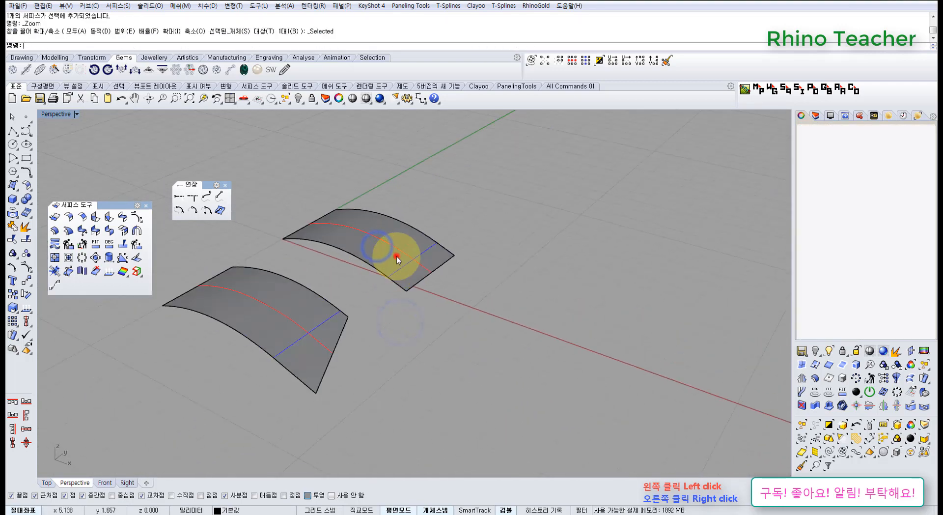
left_click(303, 326, "shift")
key("F10")
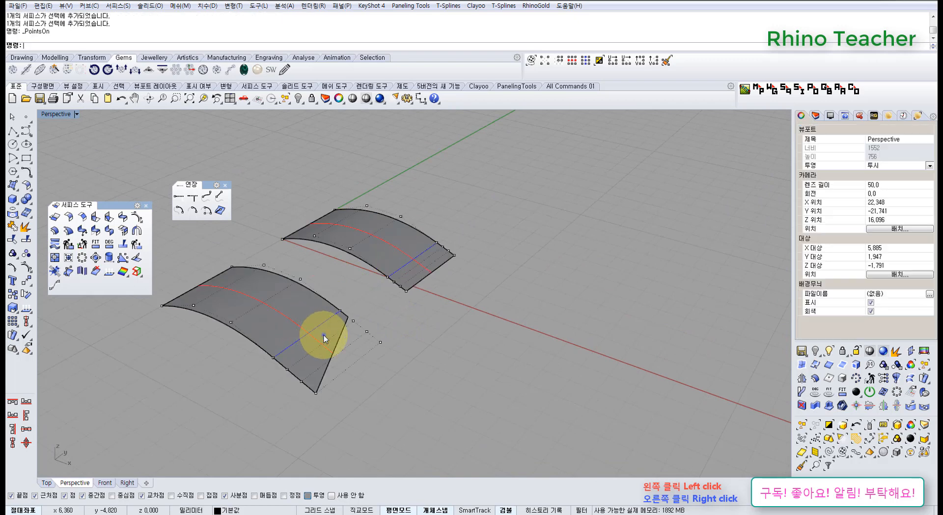
Step: Try moving the pair of control points at the rectangular surface's extension junction outward, and undo the move
right_click_drag(323, 334, 390, 305)
scroll(391, 304, "up", 6)
right_click_drag(416, 264, 431, 213)
right_click_drag(431, 213, 355, 299, "shift")
scroll(369, 211, "up", 4)
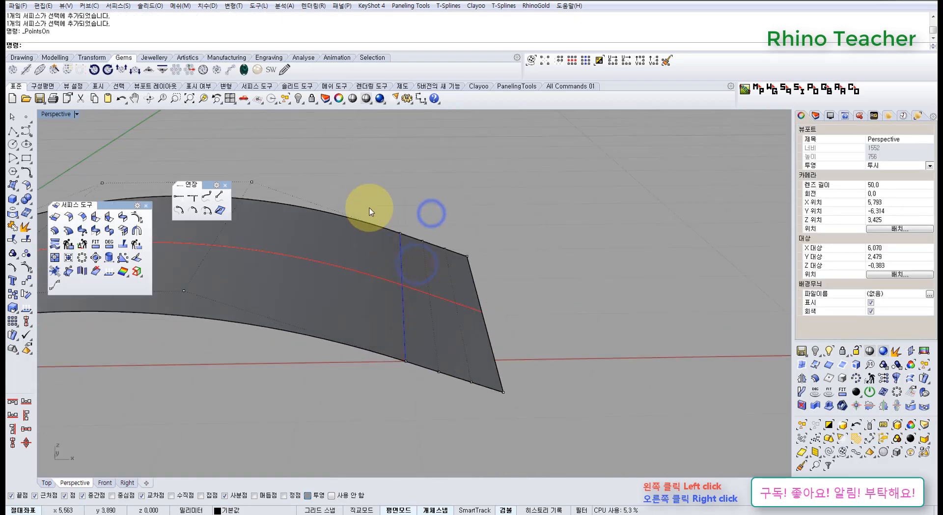
left_click_drag(405, 370, 405, 369)
scroll(402, 272, "down", 3)
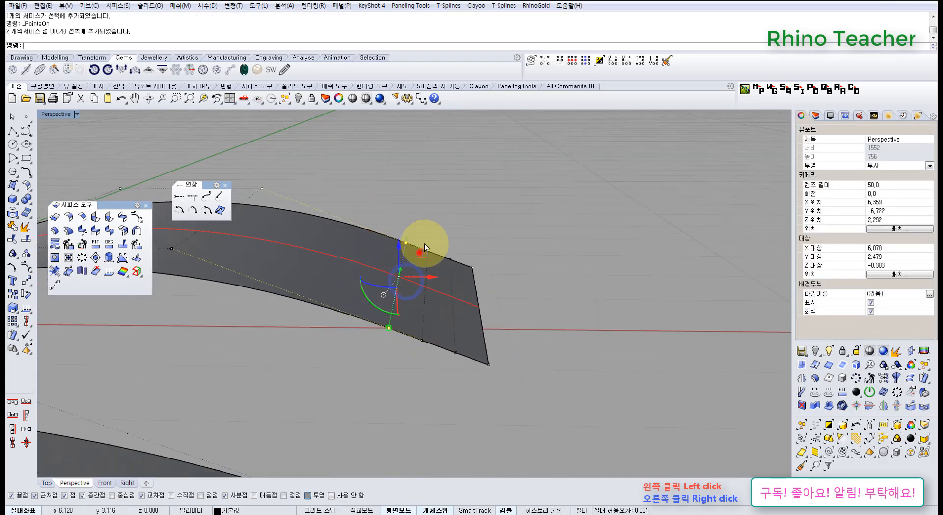
left_click_drag(420, 252, 479, 207)
right_click_drag(408, 243, 378, 281)
key("ctrl+z")
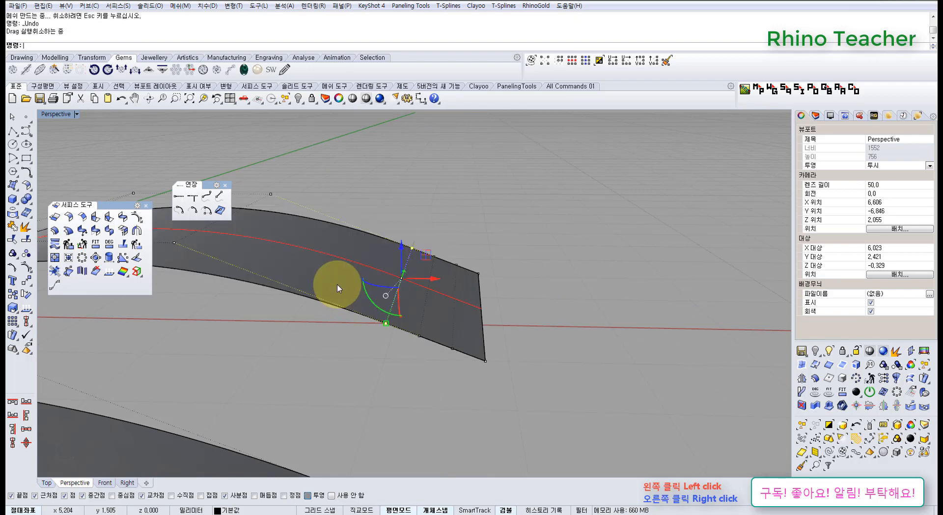
left_click(28, 269)
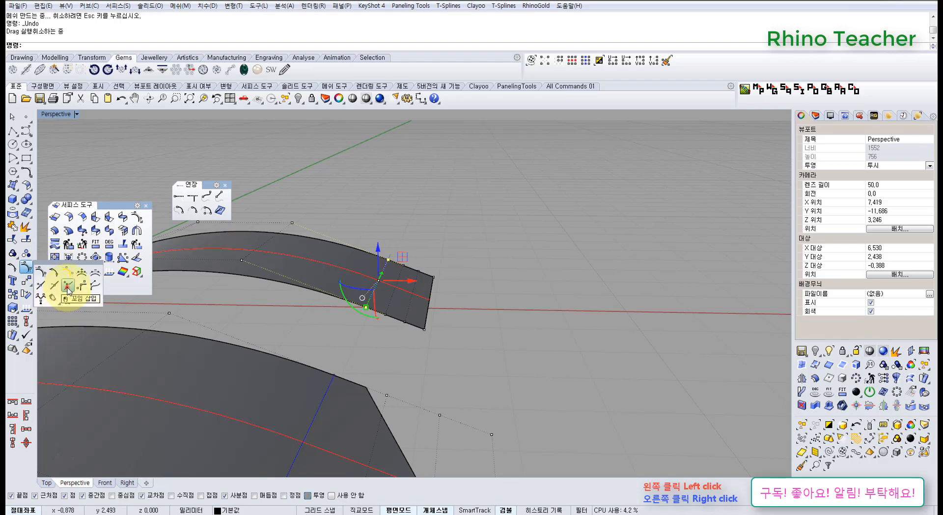
left_click(67, 287)
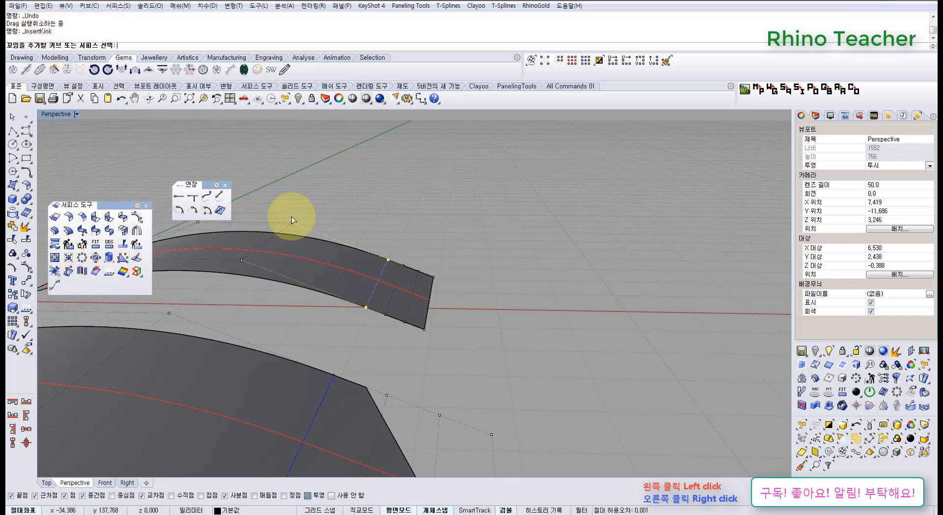
mouse_move(364, 246)
right_mouse_down()
mouse_move(362, 317)
mouse_move(356, 253)
right_mouse_up()
key("Escape")
scroll(368, 270, "down", 10)
scroll(362, 318, "up", 4)
key("Escape")
key("Escape")
Step: Reselect both extended surfaces, turn their control points back on, and compare the two junctions
left_click(354, 252)
left_click(280, 357, "shift")
key("F10")
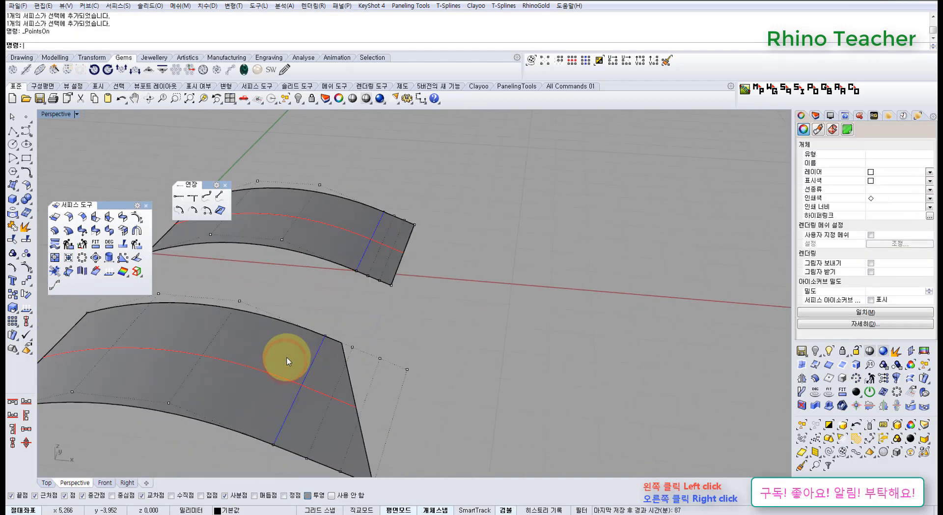
right_click_drag(288, 358, 328, 359)
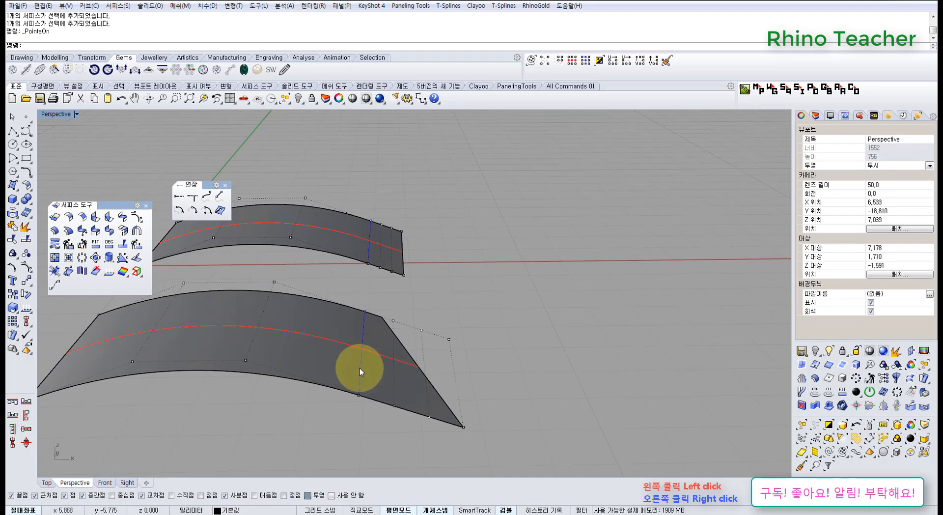
right_click_drag(377, 360, 357, 368)
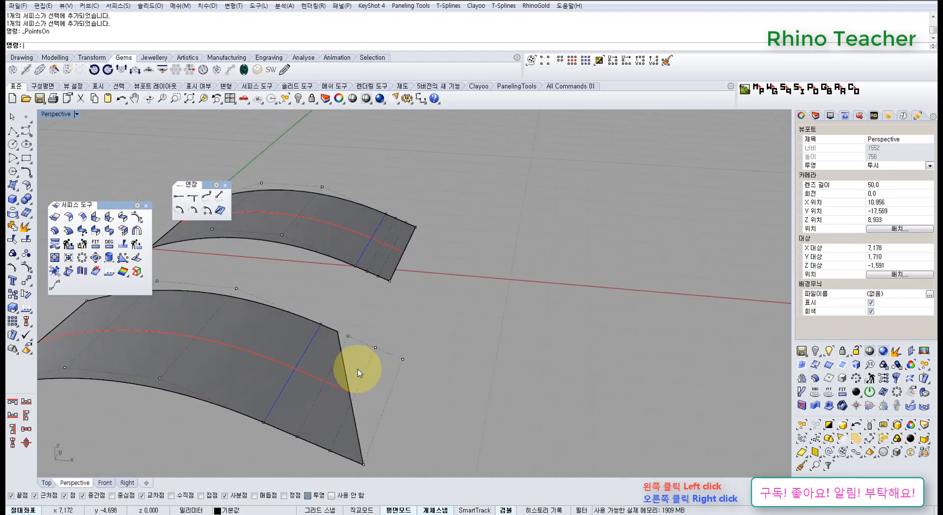
mouse_move(369, 287)
right_mouse_down()
mouse_move(377, 288)
mouse_move(362, 295)
right_mouse_up()
Step: Undo the deletions and earlier edits back to the state before the two surfaces were extended
key("ctrl+z")
key("ctrl+z")
key("ctrl+z")
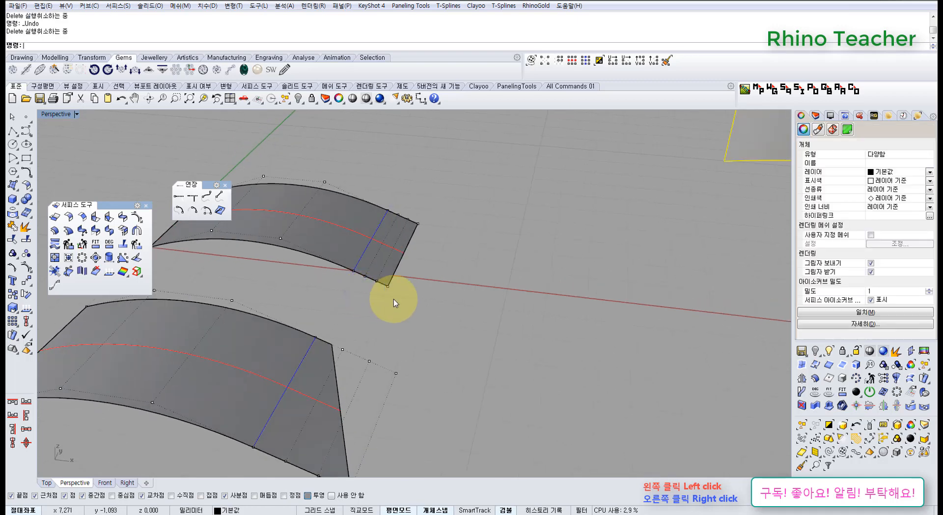
key("ctrl+z")
key("ctrl+z")
key("ctrl+z")
key("ctrl+z")
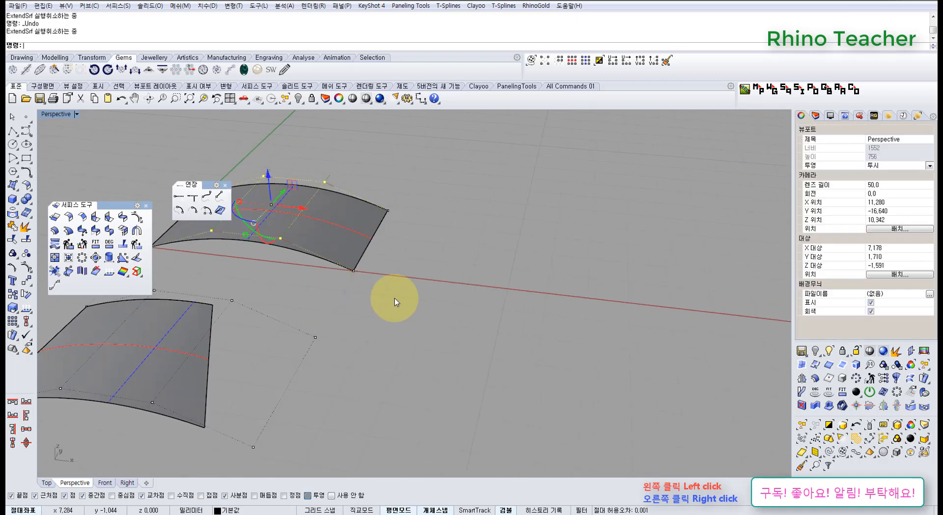
Step: Extend the end edge of the rectangular surface twice with the Smooth type and an extension factor of 3
scroll(394, 301, "down", 6)
right_click_drag(378, 305, 379, 315)
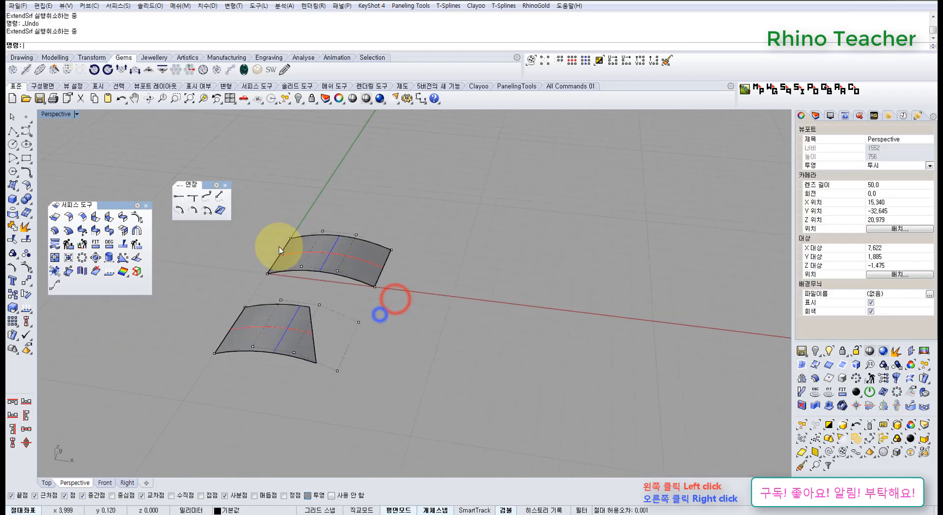
left_click(56, 217)
right_click_drag(399, 326, 384, 282)
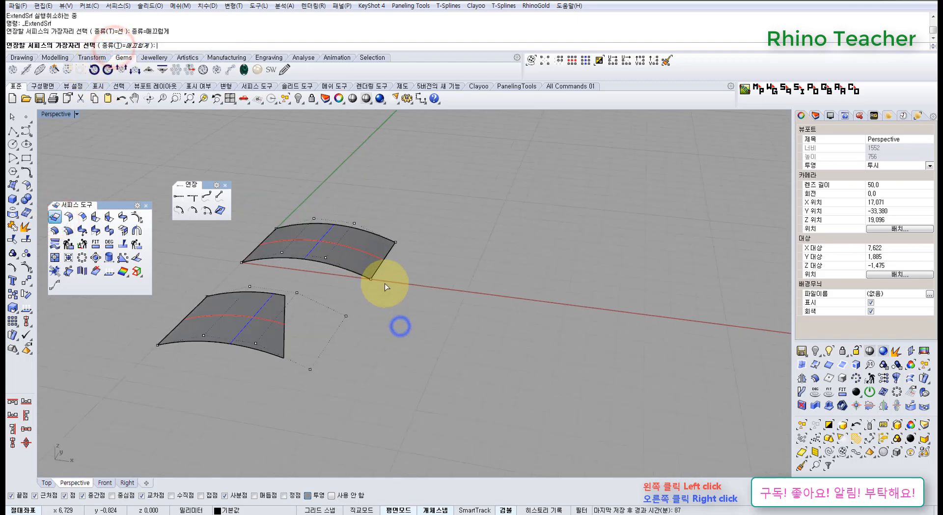
scroll(384, 284, "up", 4)
left_click(379, 257)
right_click(379, 258)
right_click(399, 283)
left_click(452, 319)
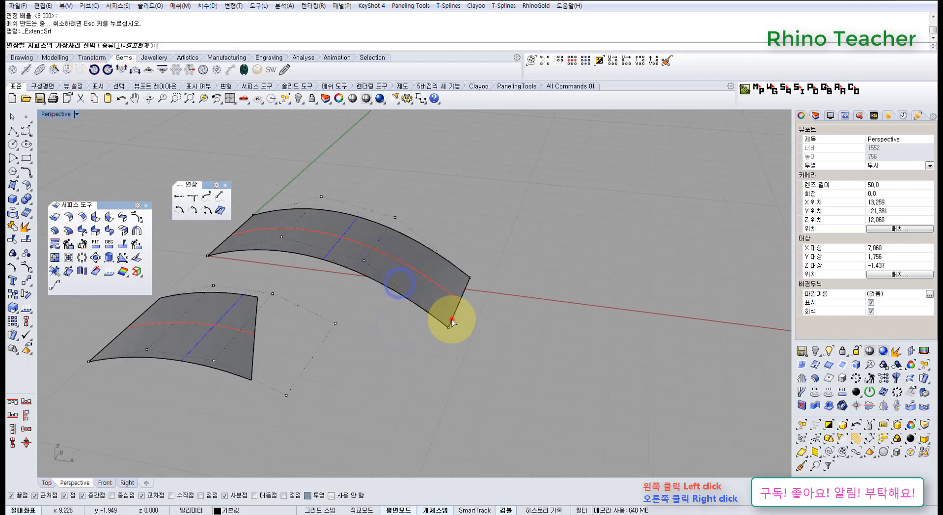
right_click(452, 319)
Step: Extend the slanted end edge of the trapezoidal surface repeatedly with the Smooth type and an extension factor of 3
right_click(313, 342)
left_click(250, 344)
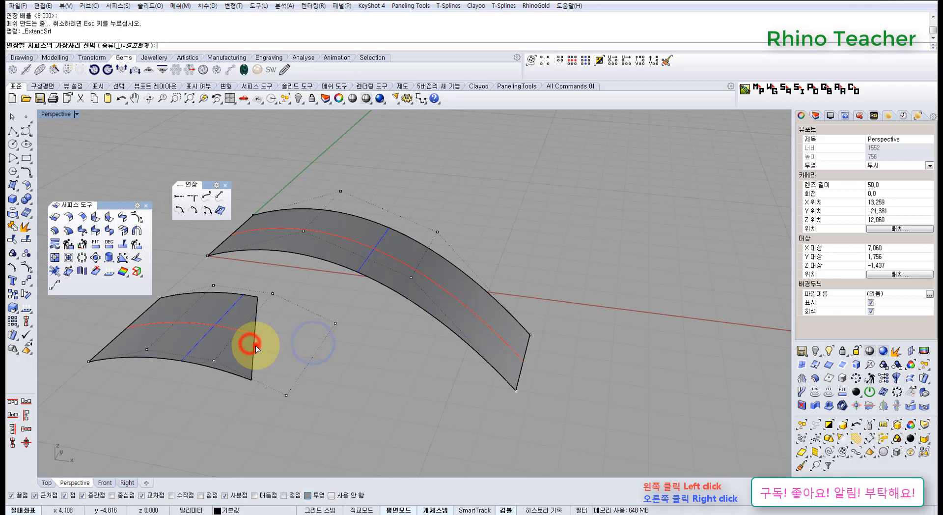
right_click(257, 343)
right_click(302, 365)
left_click(357, 390)
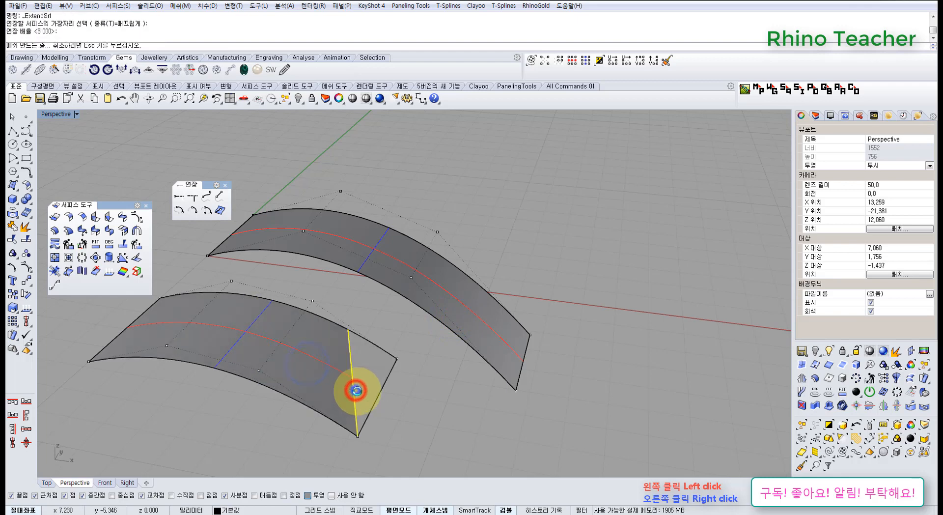
scroll(394, 418, "down", 8)
right_click_drag(427, 438, 339, 369, "shift")
scroll(375, 378, "up", 6)
right_click(373, 376)
left_click(349, 351)
right_click(350, 353)
scroll(421, 364, "down", 2)
Step: Undo the smooth extensions, turn off the control points, and select both original surfaces
key("ctrl+z")
key("ctrl+z")
key("Escape")
key("Escape")
scroll(342, 330, "down", 6)
left_click_drag(340, 366, 261, 271)
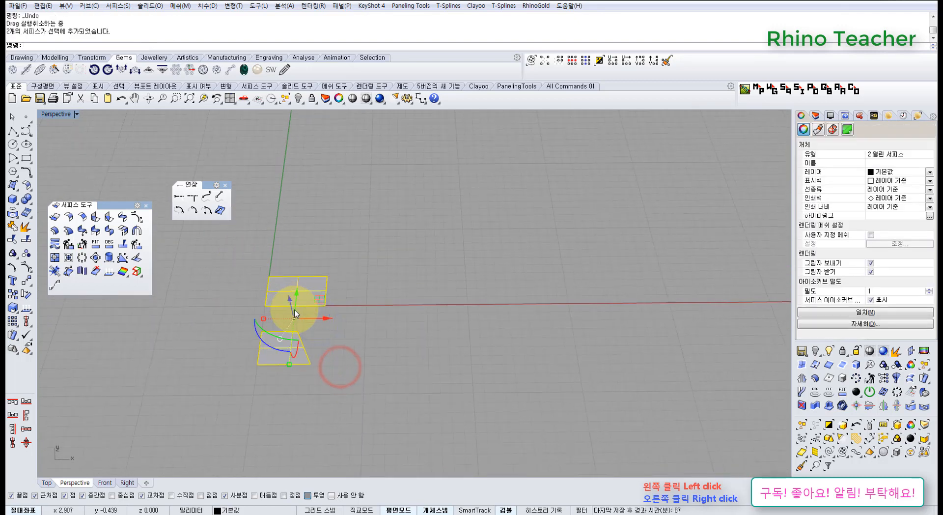
Step: Delete the two selected surfaces, and switch layer visibility from 블렌드 to 필릿
key("Delete")
right_click_drag(282, 316, 776, 166)
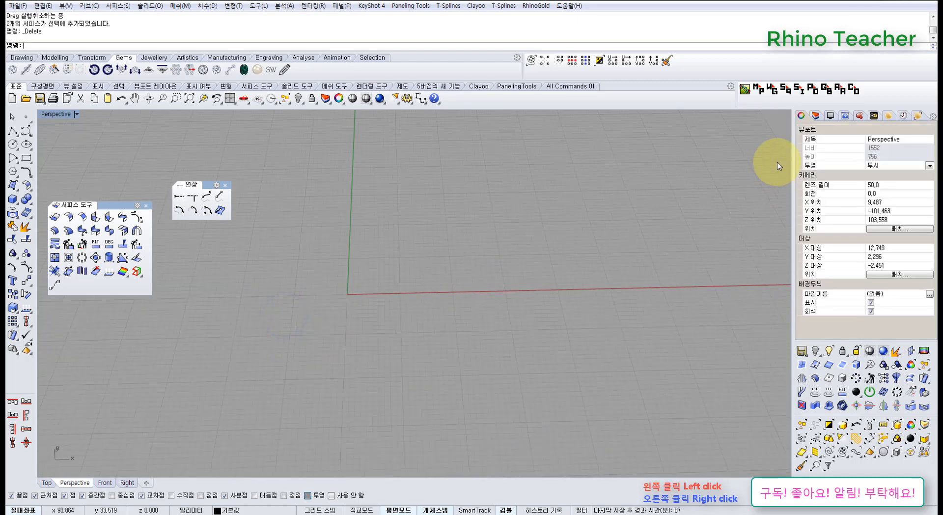
left_click(815, 116)
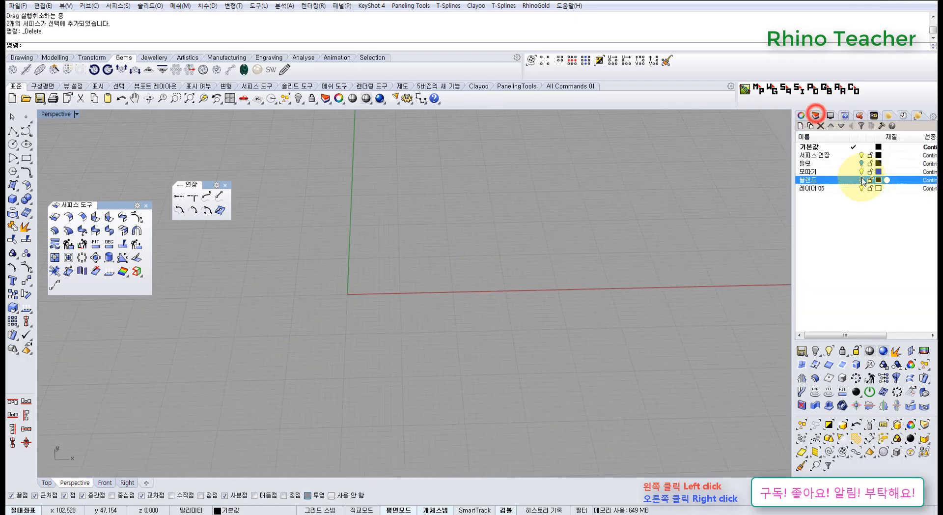
left_click(861, 180)
left_click(861, 163)
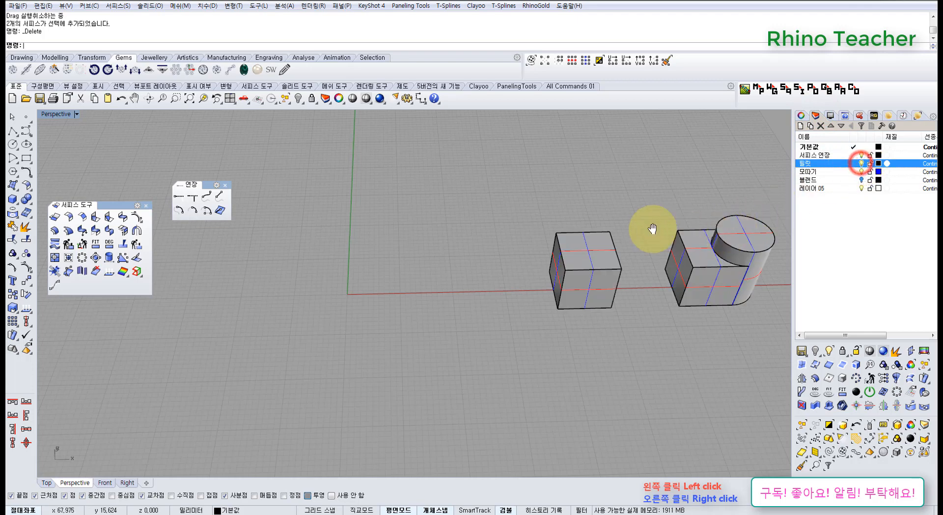
Step: Hide the adjoining box and cylinder, and zoom to the remaining plain box
right_click_drag(653, 229, 535, 238, "shift")
left_click_drag(489, 337, 461, 275)
left_click_drag(611, 319, 535, 254)
key("Delete")
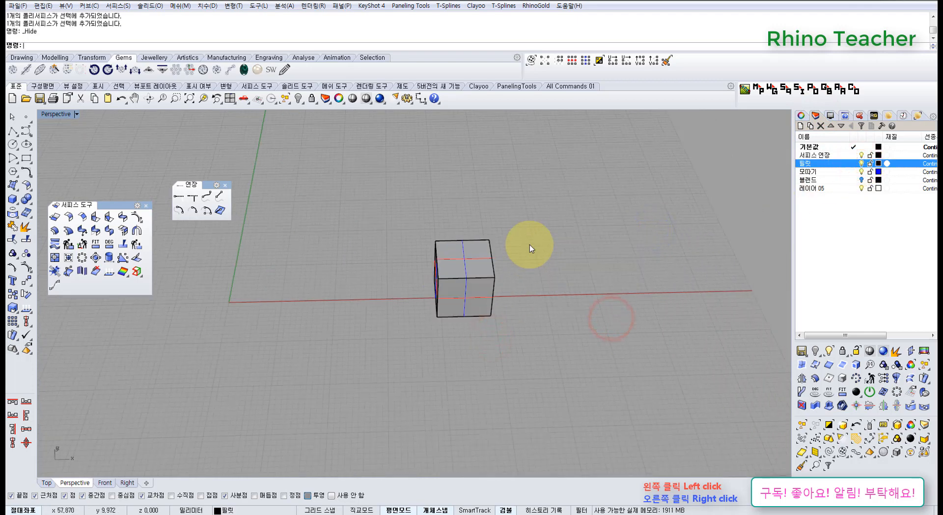
left_click_drag(493, 209, 414, 343)
type("zs")
key("Return")
key("Escape")
right_click_drag(319, 337, 360, 324)
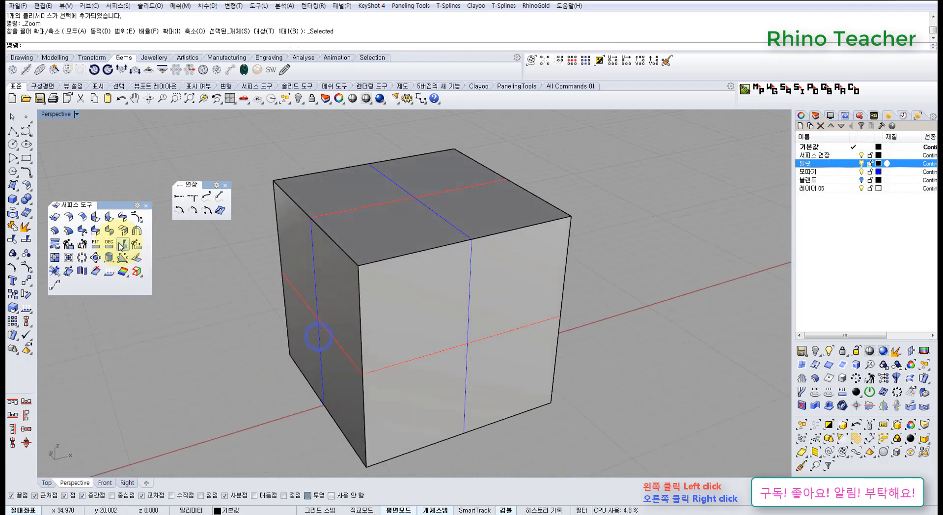
Step: Chamfer the box's top face and adjacent side face with distances 2 and 1, and undo the chamfer
left_click(82, 217)
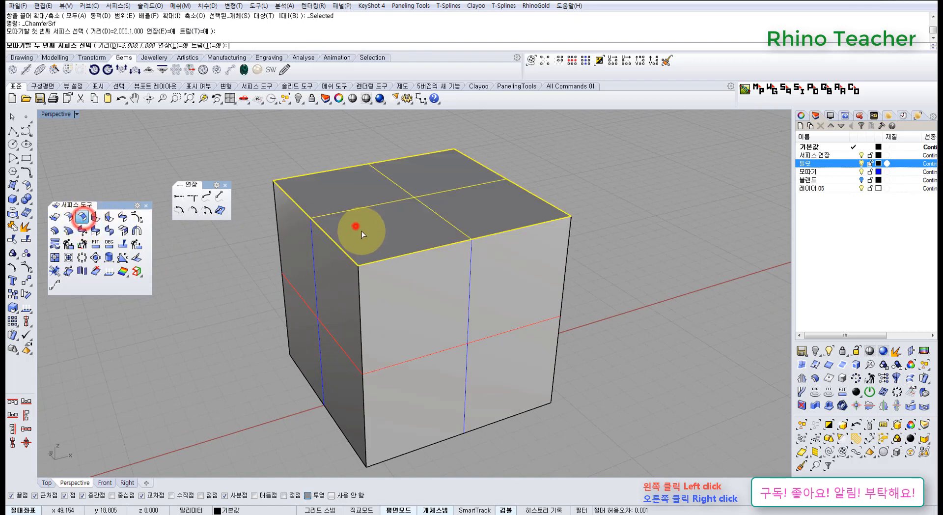
left_click(354, 226)
left_click(389, 301)
right_click_drag(374, 296, 408, 301)
key("ctrl+z")
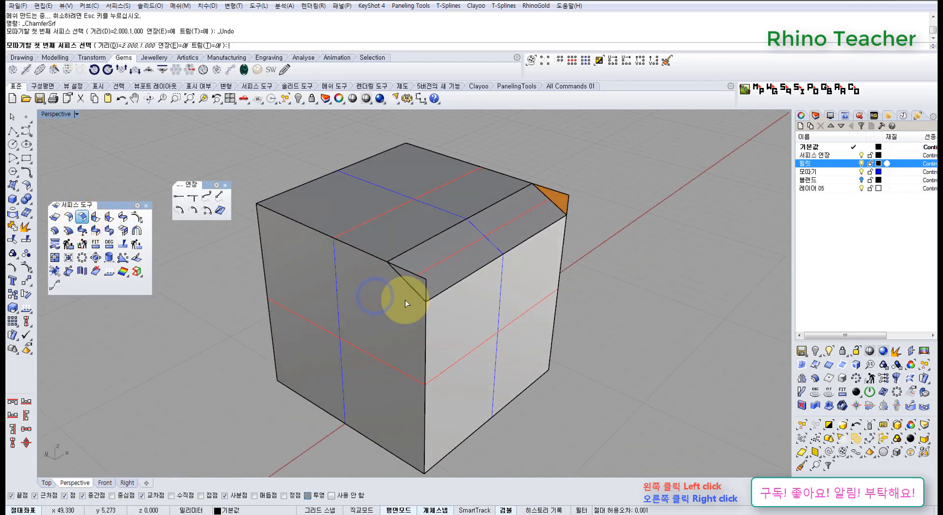
right_click(405, 300)
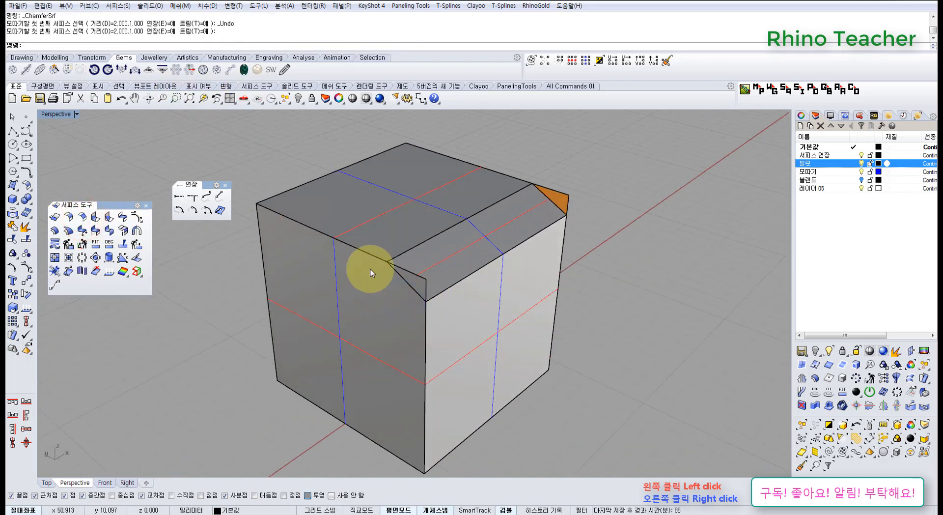
key("ctrl+z")
Step: Chamfer the box's top face and adjacent side face with both chamfer distances set to 1
right_click(308, 271)
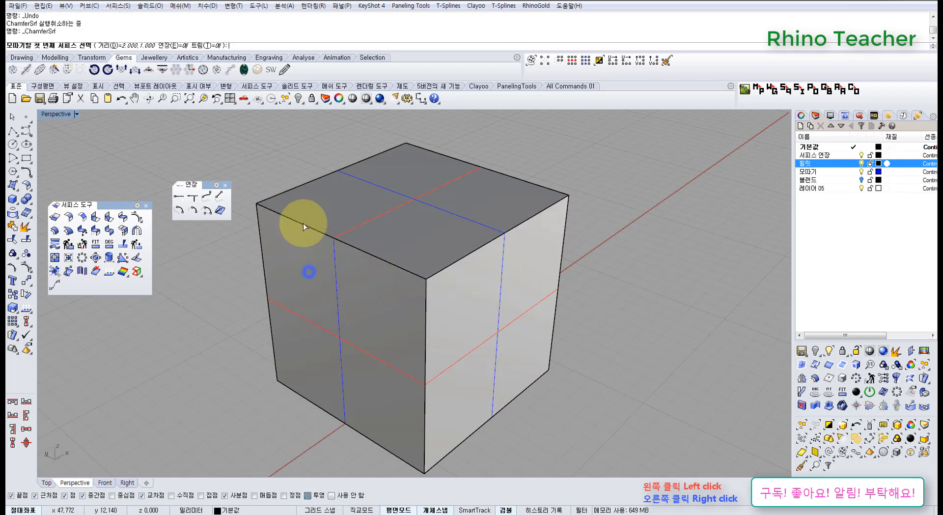
left_click(131, 46)
type("1")
key("Return")
type("1")
key("Return")
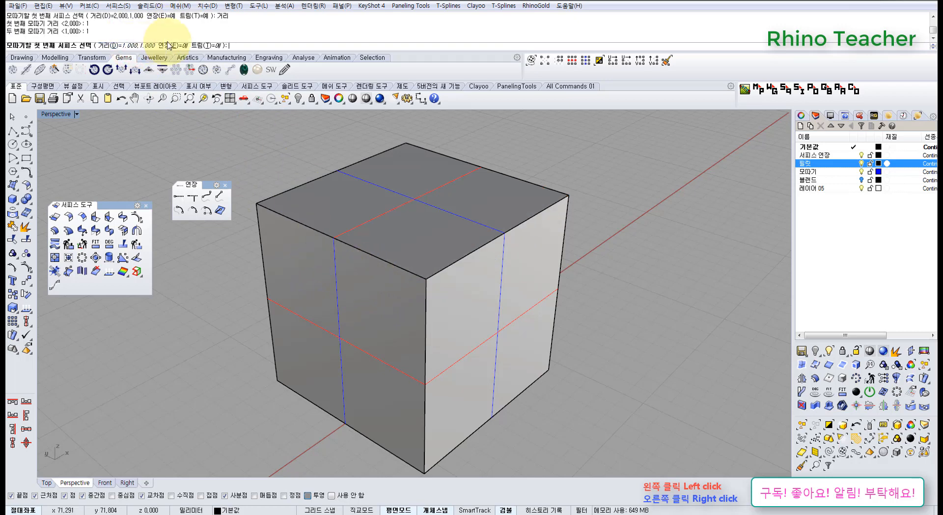
left_click(411, 246)
left_click(486, 289)
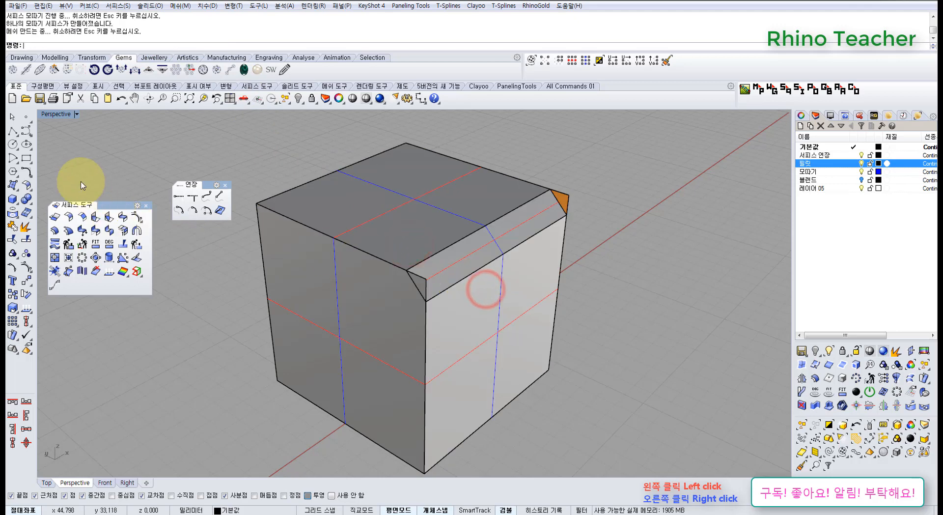
Step: Undo the equal-distance chamfer on the box
left_click(30, 174)
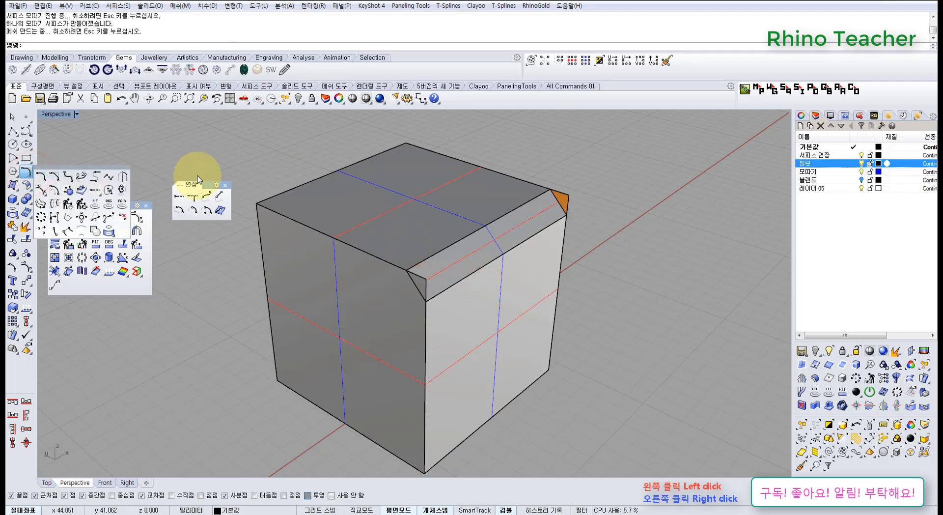
right_click_drag(264, 178, 237, 200)
key("ctrl+z")
right_click_drag(290, 234, 298, 227)
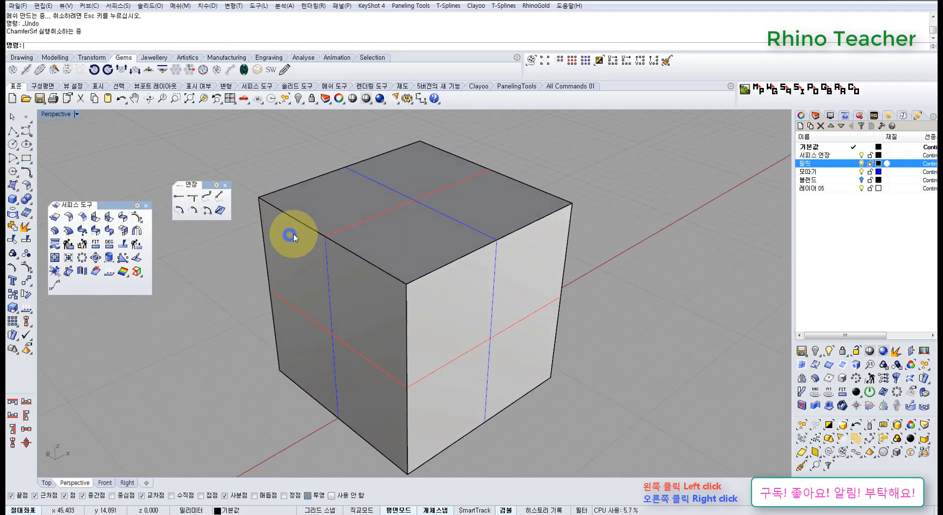
Step: Start the variable-radius surface fillet and open its command help to read what VariableFilletSrf does
left_click(84, 219)
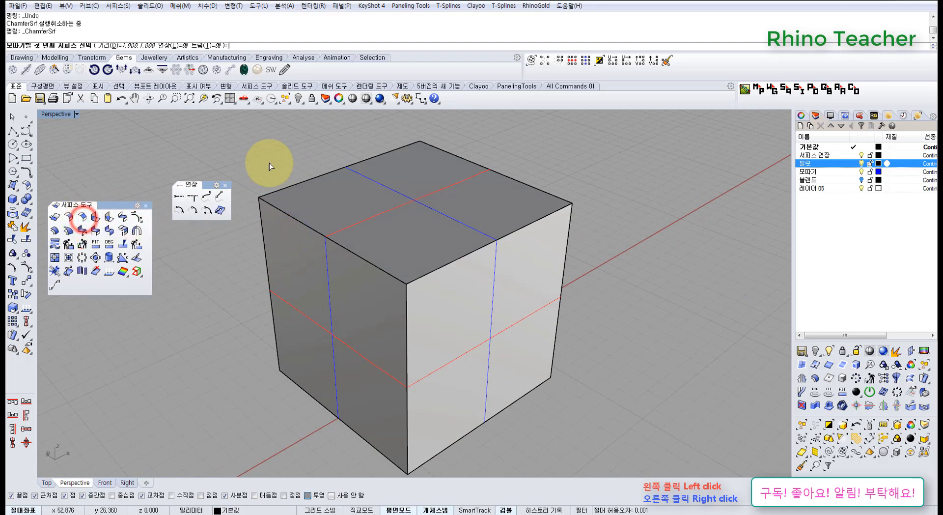
left_click(95, 219)
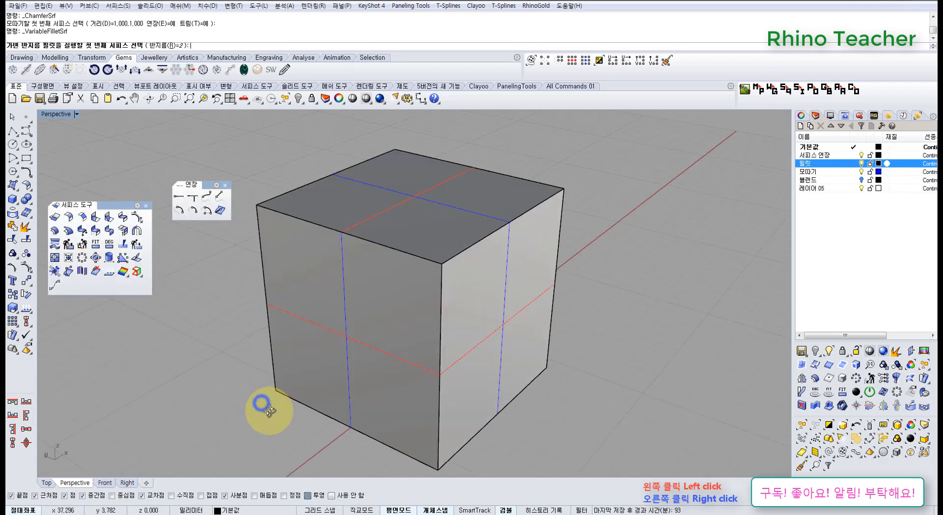
right_click_drag(261, 404, 268, 408)
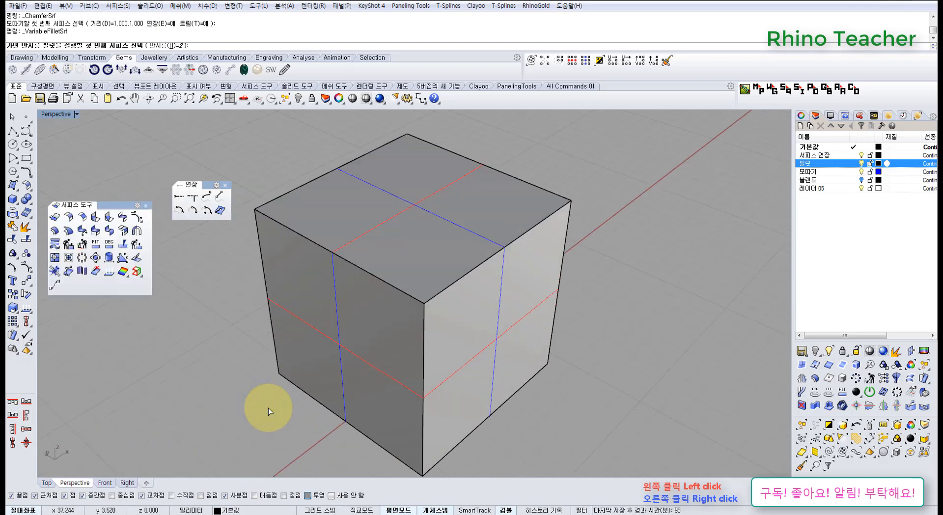
right_click_drag(266, 398, 220, 311)
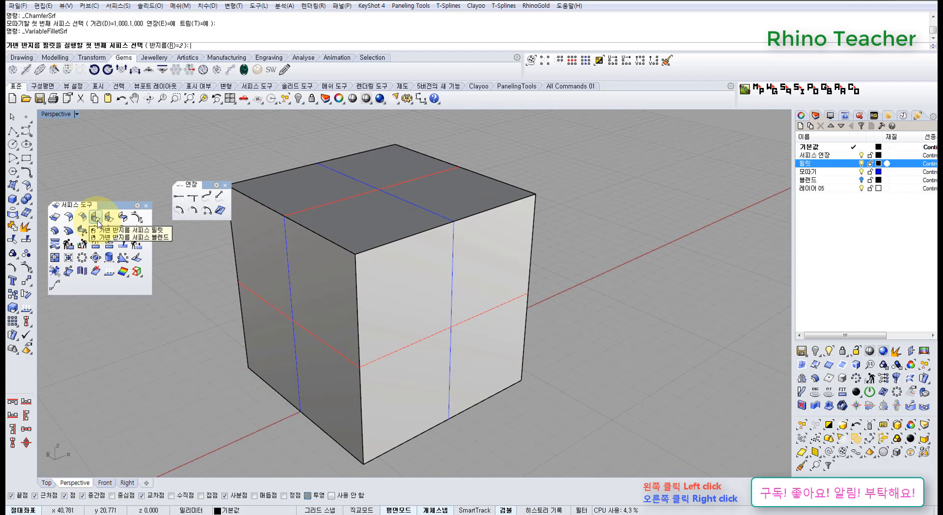
right_click_drag(211, 327, 211, 330)
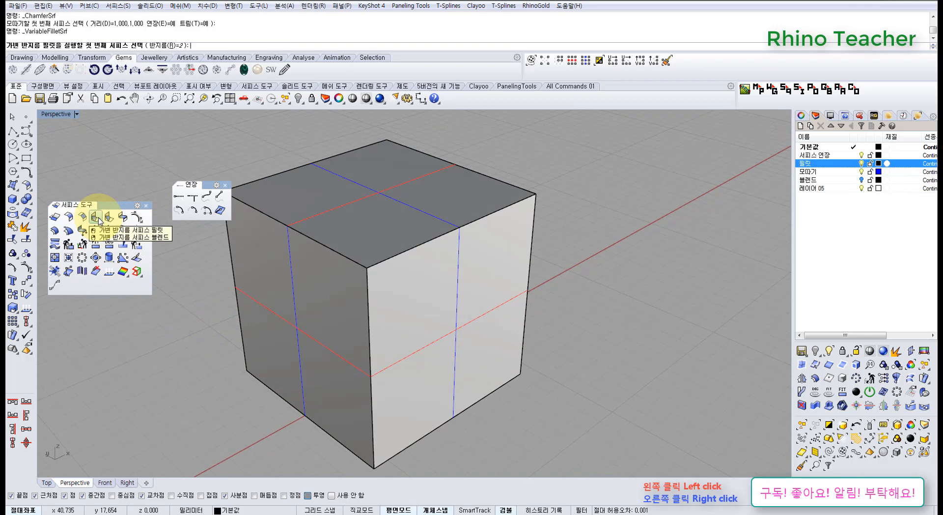
right_click_drag(347, 263, 350, 264)
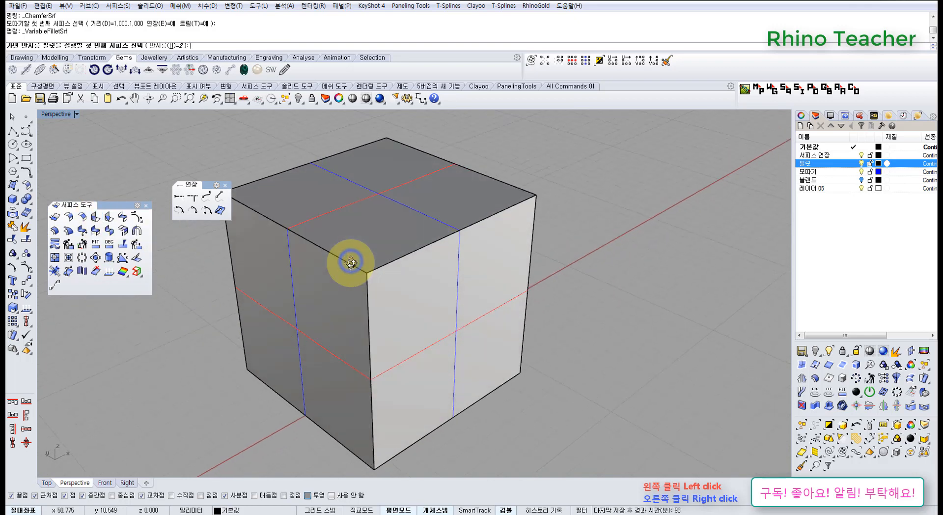
left_click(844, 117)
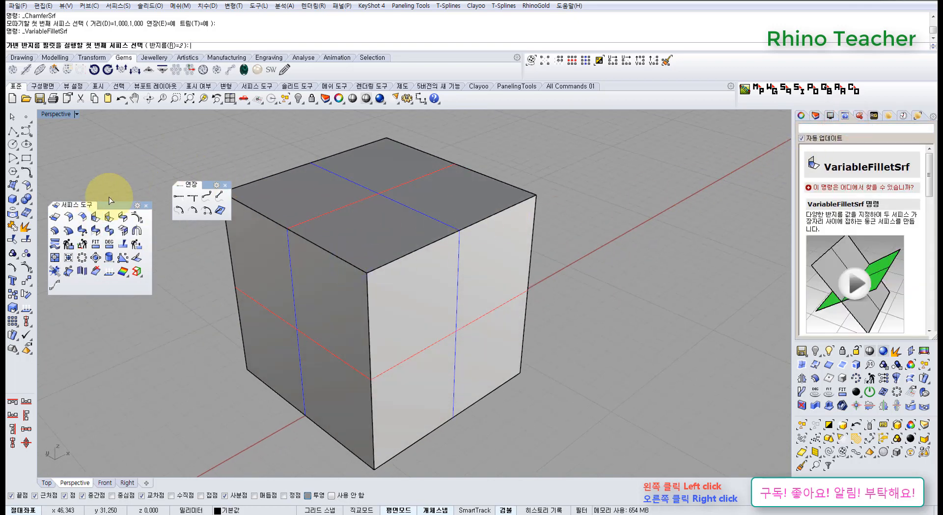
key("Escape")
left_click(201, 325)
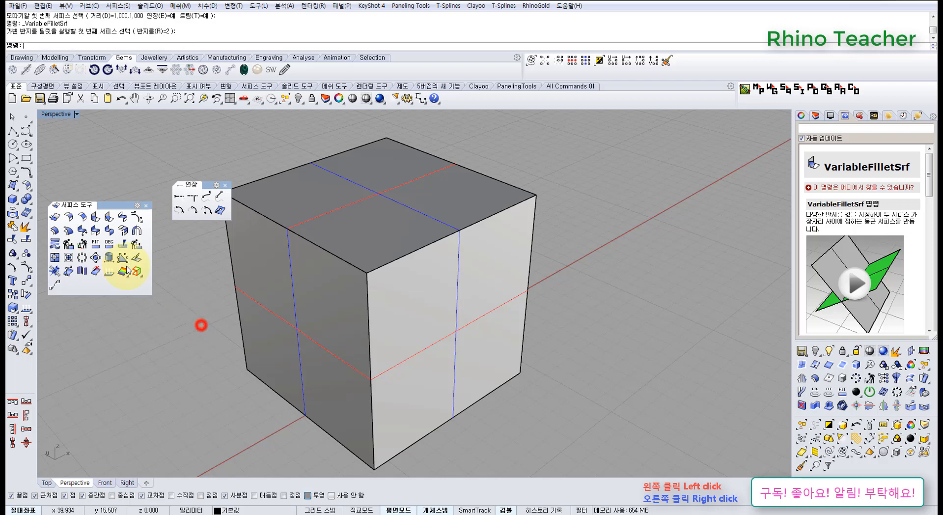
left_click(98, 221)
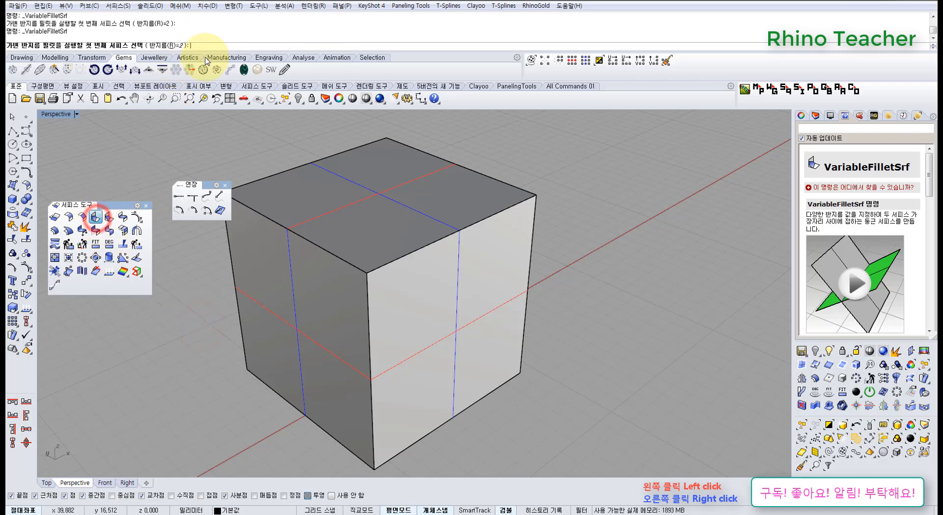
left_click(367, 239)
left_click(410, 283)
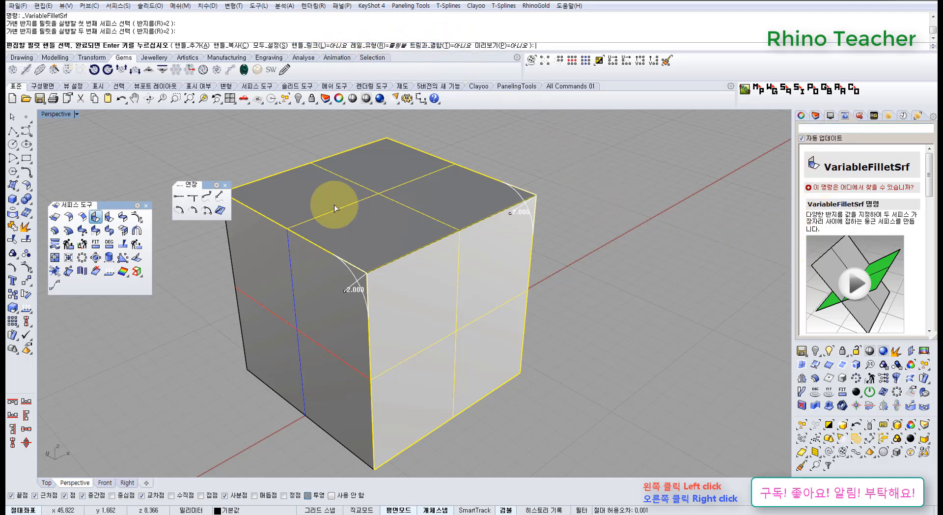
right_click_drag(338, 300, 435, 279)
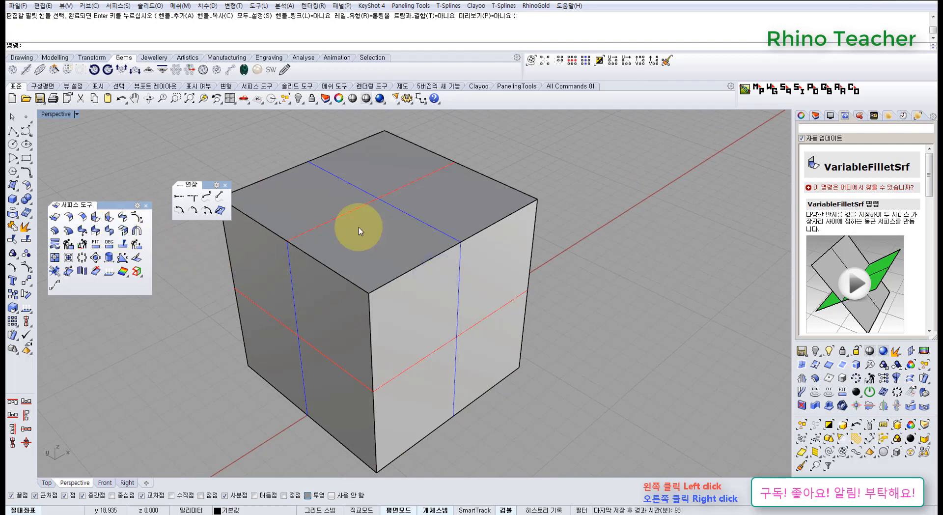
Step: Compare the command help descriptions of VariableFilletSrf and VariableBlendSrf, and return to the viewport properties
left_click(96, 219)
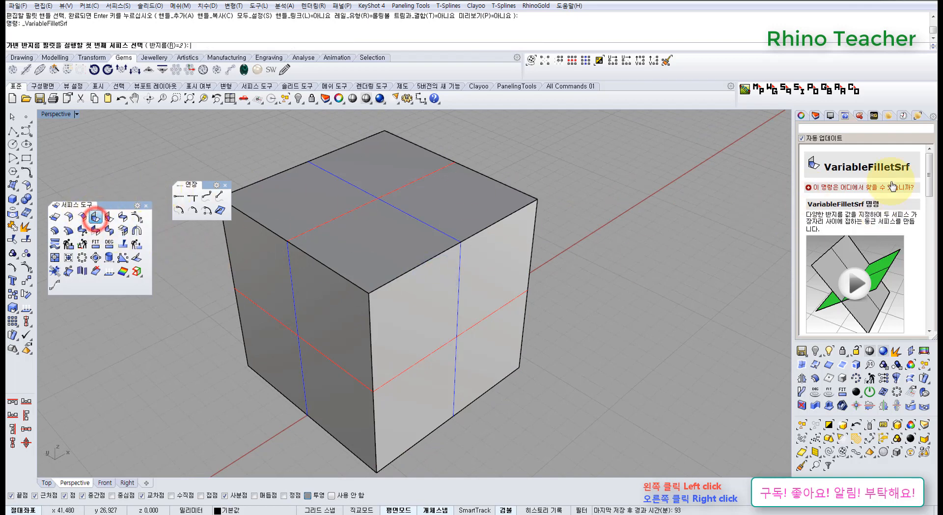
left_click(123, 229)
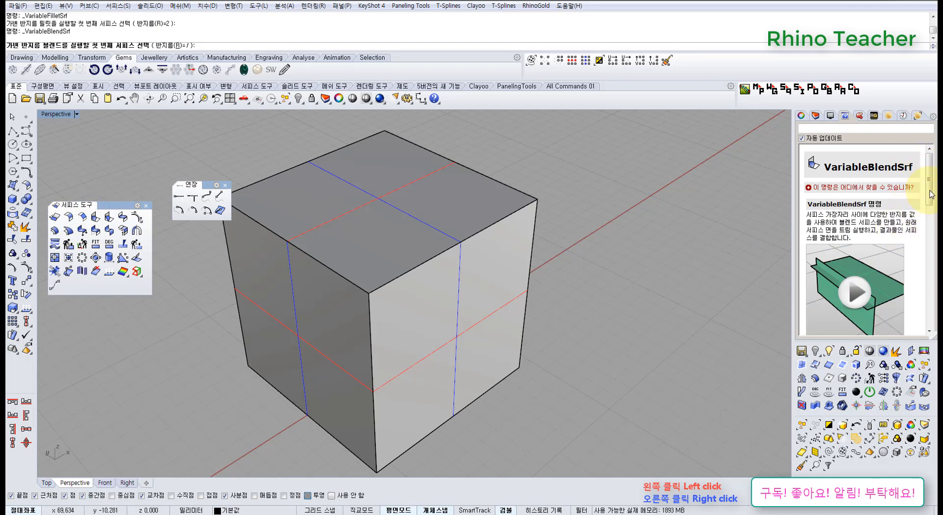
left_click_drag(929, 195, 931, 167)
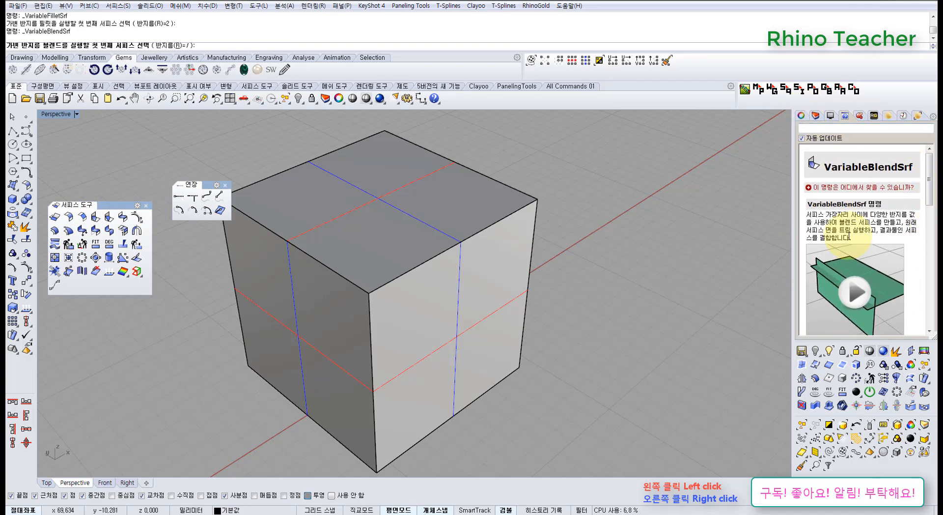
left_click(801, 116)
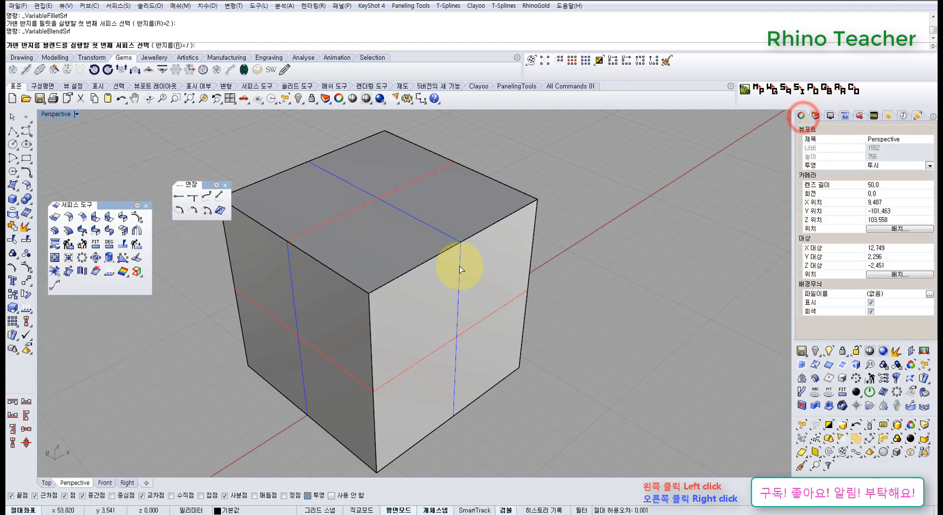
Step: Create a variable-radius fillet of radius 2 between the box's top and adjacent side faces, and undo it
right_click_drag(332, 309, 301, 278)
left_click(96, 216)
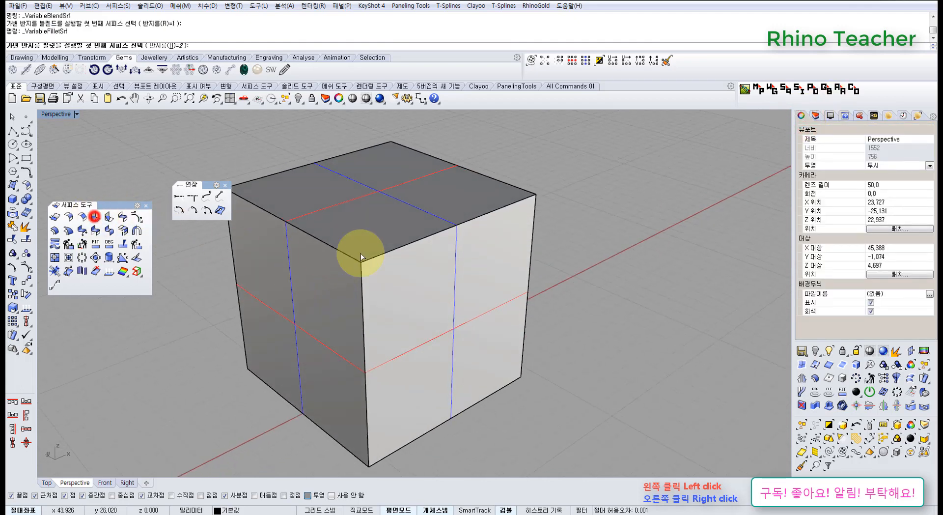
left_click(360, 244)
left_click(379, 272)
right_click_drag(391, 273, 413, 265)
right_click(382, 281)
key("ctrl+z")
Step: Start a variable-radius fillet between the box's top and adjacent side faces, adding two radius 2 handles along their shared edge
right_click(391, 253)
left_click(395, 221)
left_click(419, 258)
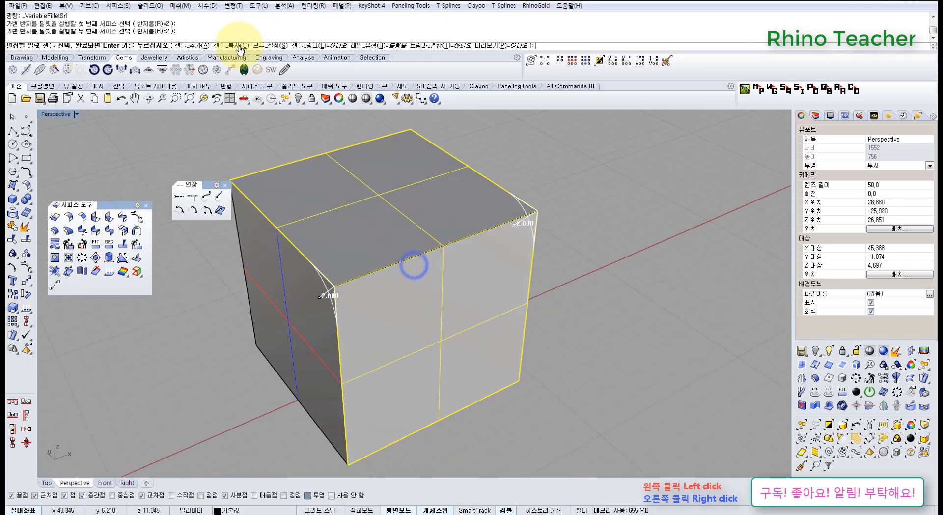
left_click(199, 46)
left_click(427, 246)
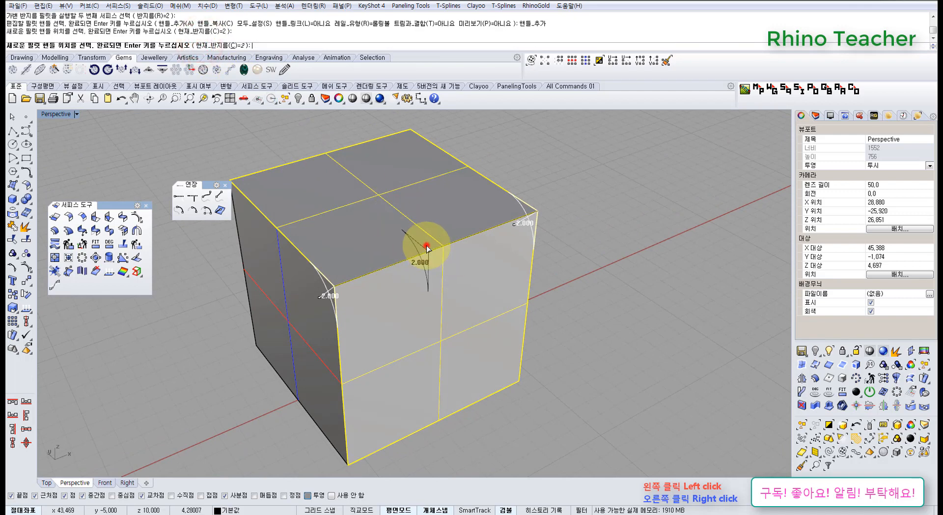
left_click(382, 269)
left_click(382, 269)
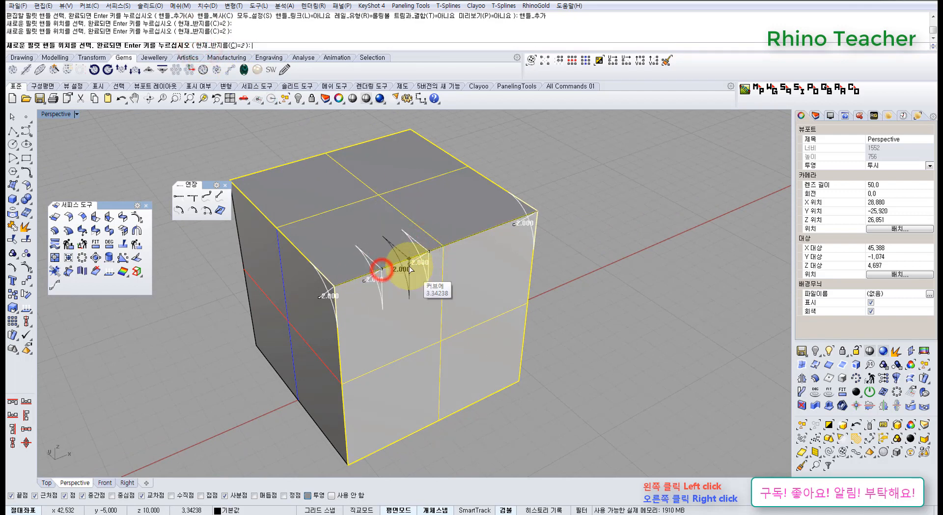
right_click_drag(379, 267, 442, 269)
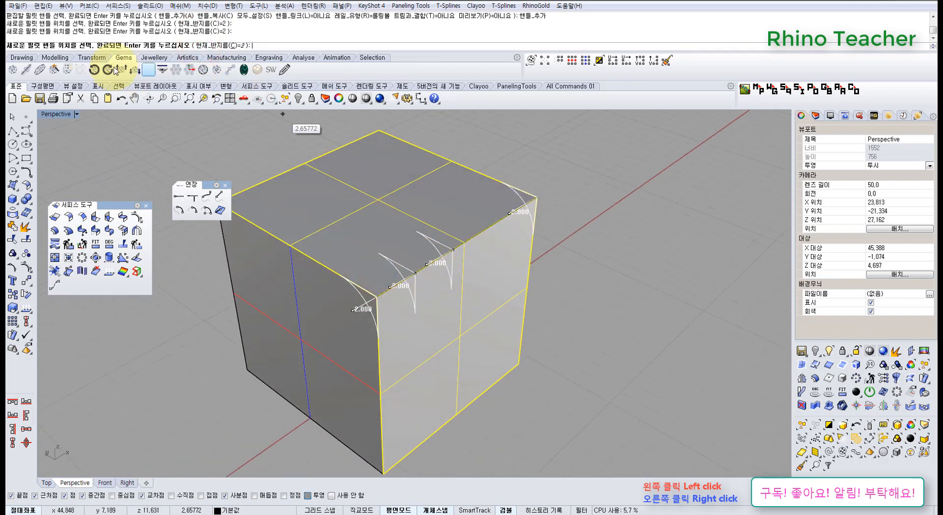
right_click(387, 247)
right_click_drag(475, 284, 452, 281)
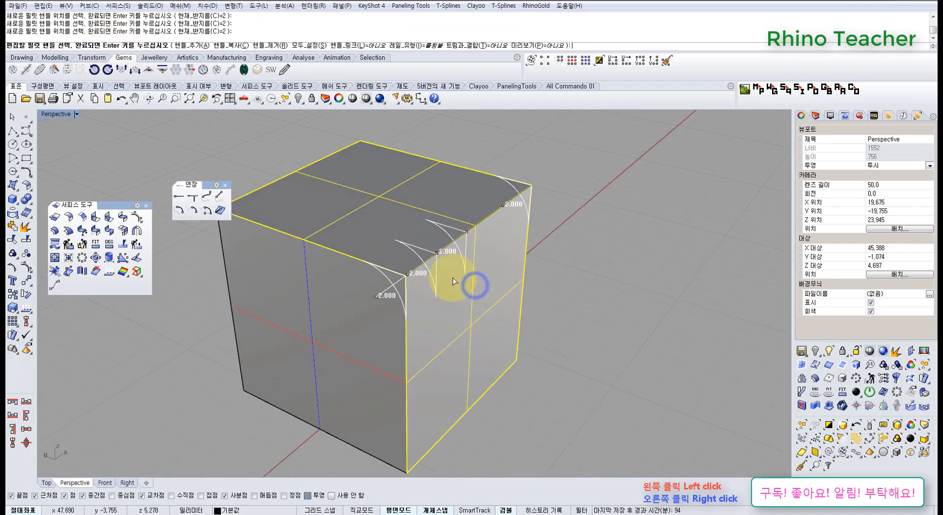
right_click_drag(382, 297, 427, 273)
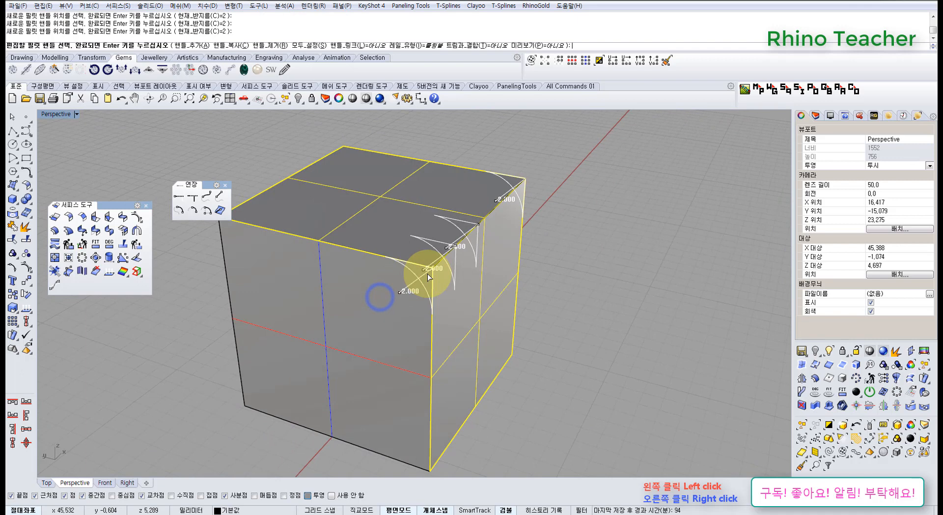
Step: Set the radius of the variable fillet's handle at the near end of the shared edge to 5
left_click(400, 292)
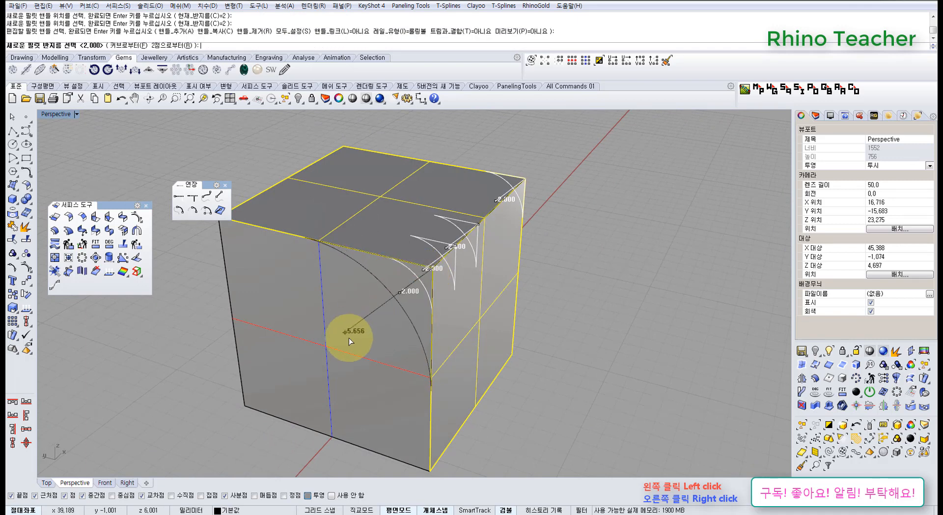
type("5")
key("Return")
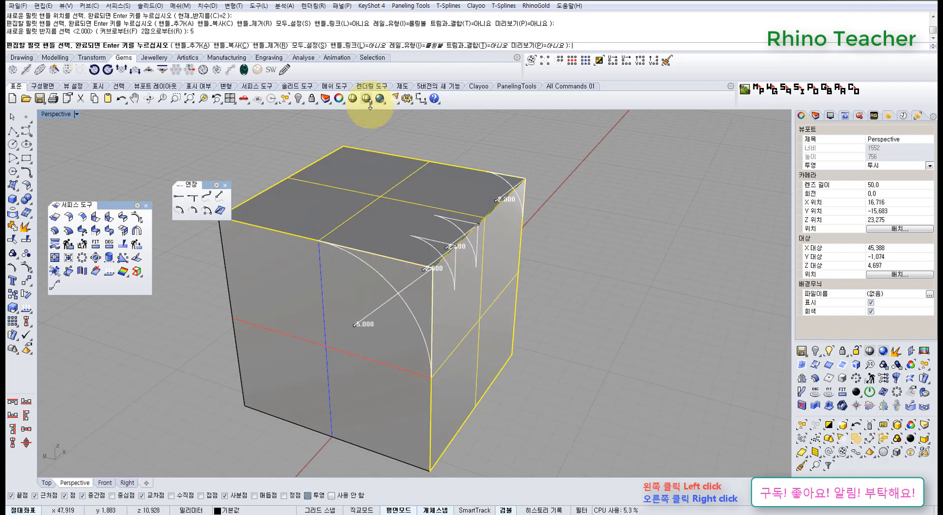
Step: Remove the extra handles along the shared edge, keeping only the two end handles of the variable fillet
left_click(275, 45)
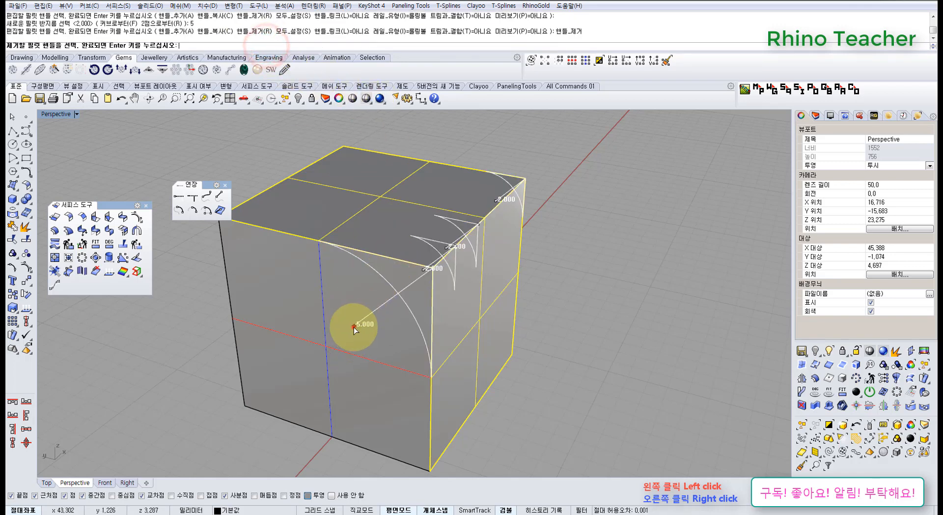
left_click(353, 325)
mouse_move(458, 267)
right_mouse_down()
mouse_move(388, 274)
mouse_move(375, 257)
right_mouse_up()
left_click(374, 255)
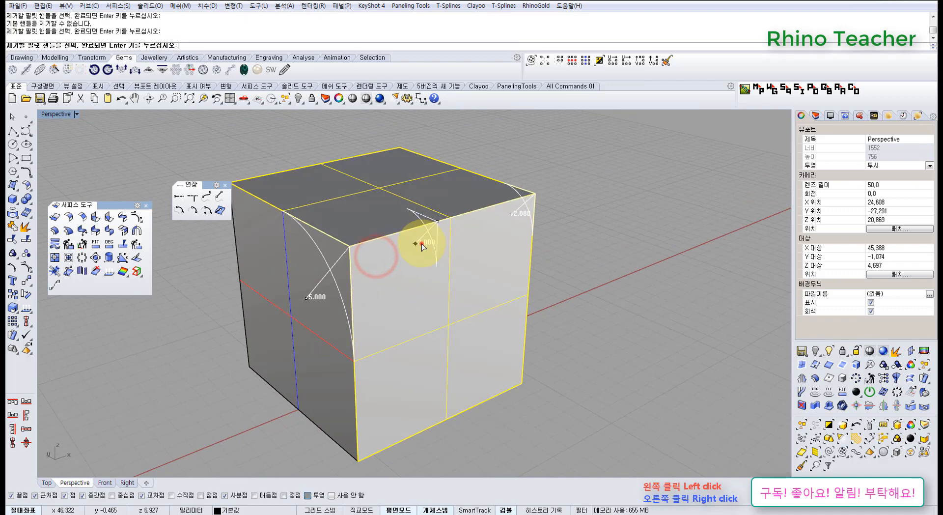
left_click(420, 243)
right_click_drag(419, 225, 435, 256)
right_click(434, 255)
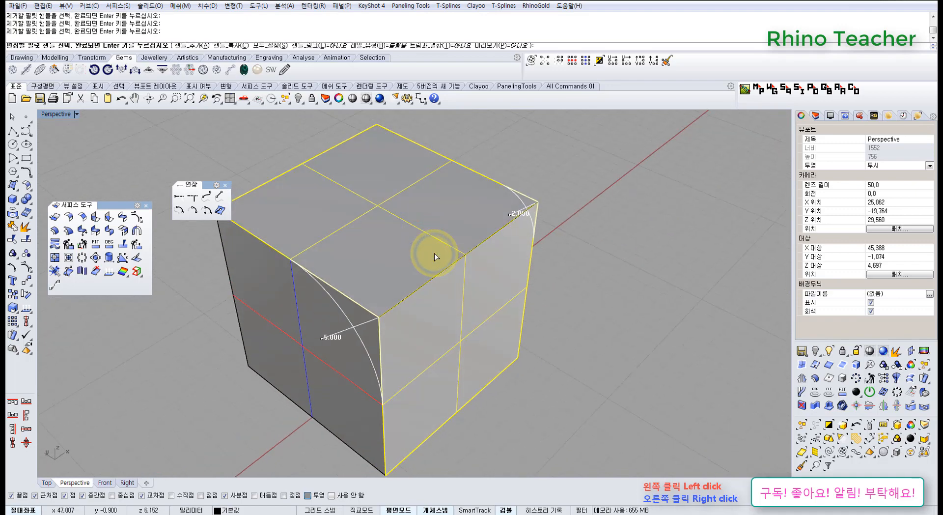
Step: Preview and create the variable fillet running from radius 5 to radius 2 along the box's edge, and undo it
left_click(497, 46)
mouse_move(448, 270)
right_mouse_down()
mouse_move(431, 211)
mouse_move(480, 221)
mouse_move(435, 277)
right_mouse_up()
right_click(436, 276)
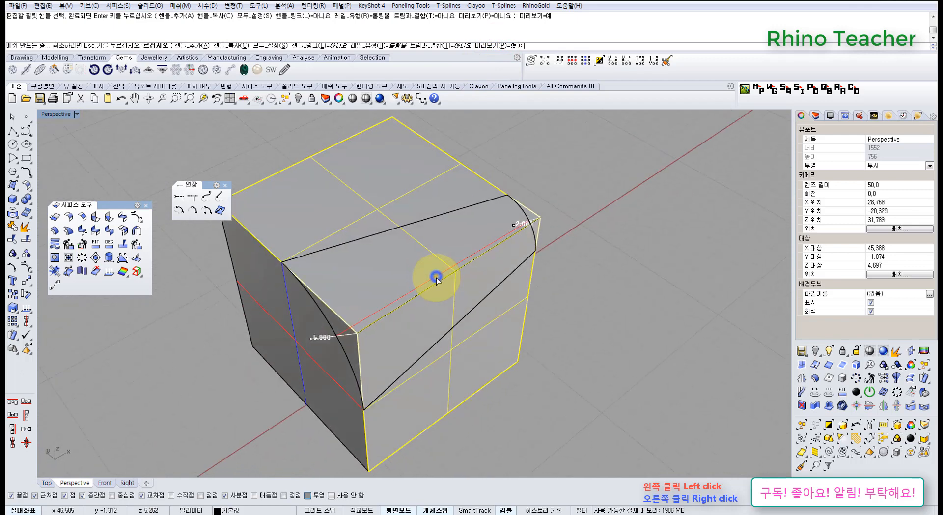
left_click(550, 197)
scroll(550, 198, "down", 7)
key("ctrl+z")
left_click(605, 265)
right_click_drag(555, 284, 491, 322, "shift")
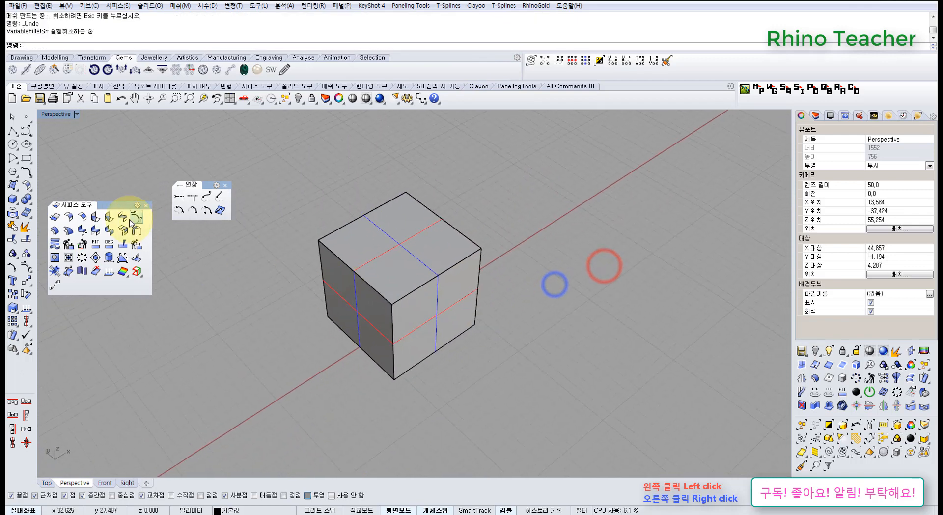
left_click(110, 219)
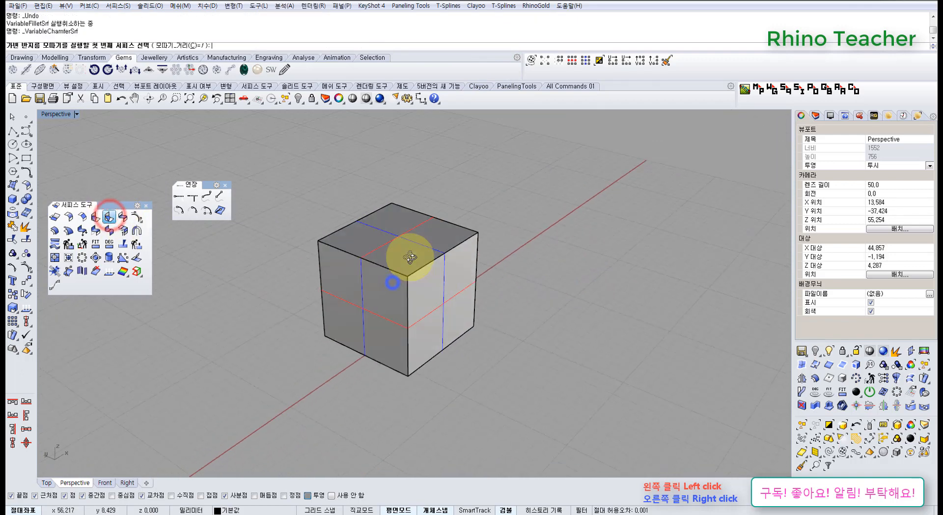
scroll(409, 258, "up", 3)
left_click(409, 258)
left_click(451, 296)
right_click_drag(427, 293, 370, 296)
scroll(374, 275, "down", 6)
key("Escape")
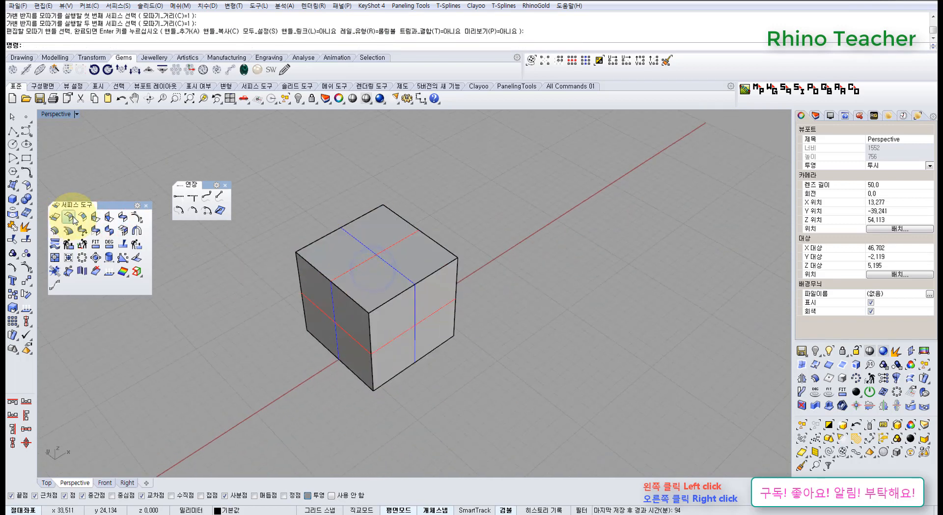
Step: Chamfer the box's top and adjacent side faces with ChamferSrf distances 2 and 1, and undo the chamfer
left_click(81, 219)
right_click_drag(400, 293, 368, 273)
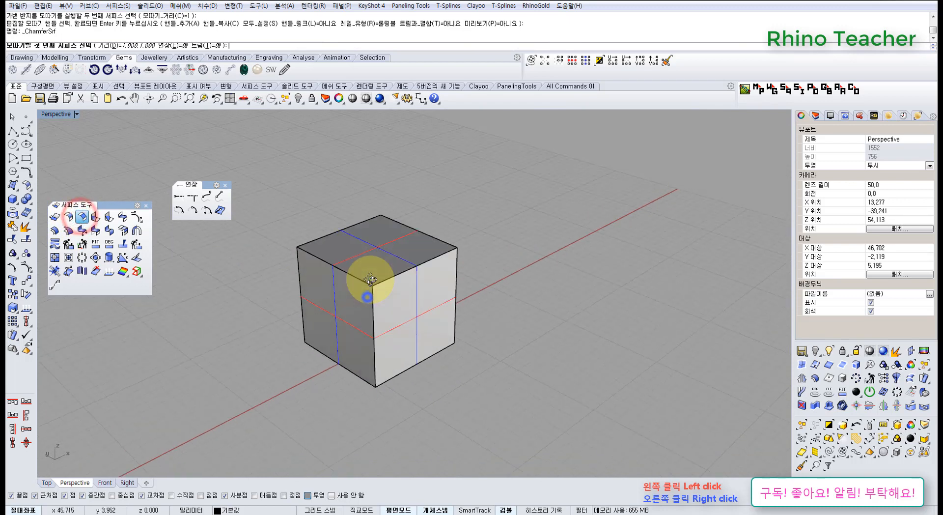
left_click(128, 45)
left_click(127, 45)
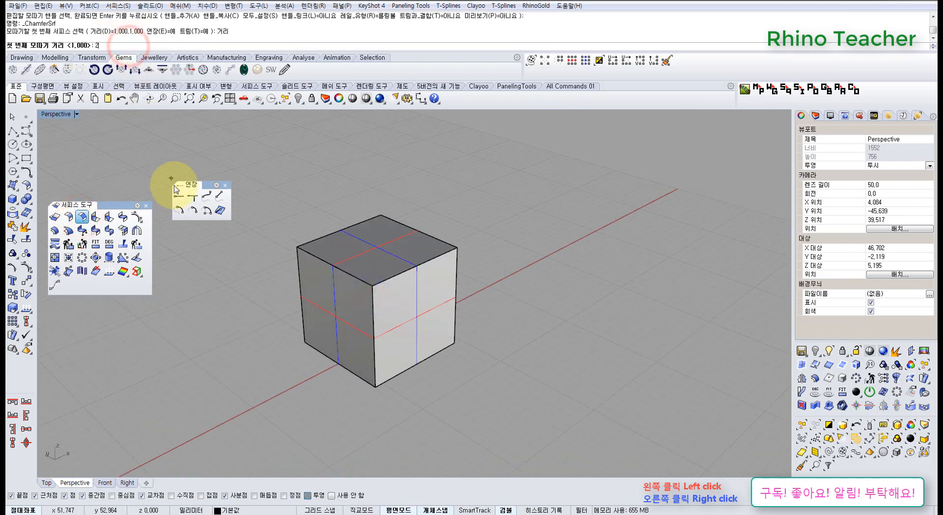
type("2")
key("Return")
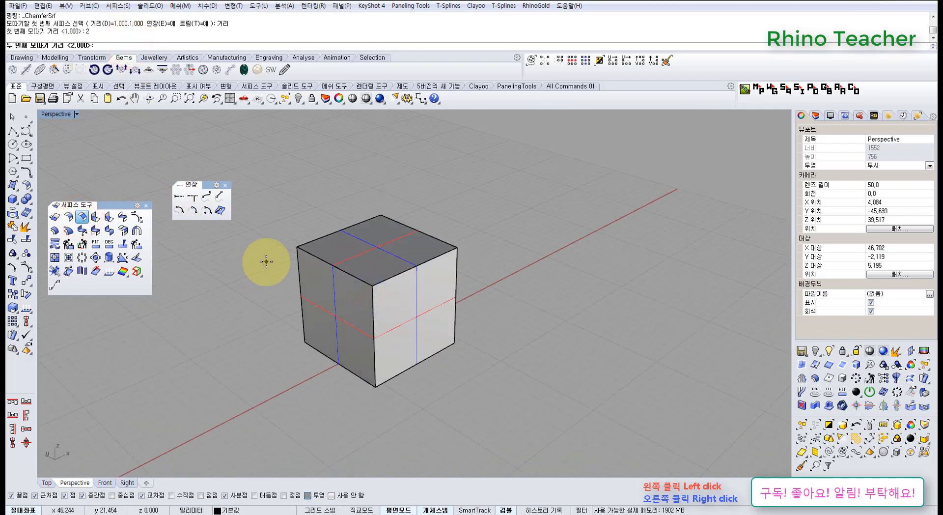
type("1")
key("Return")
left_click(391, 265)
left_click(403, 295)
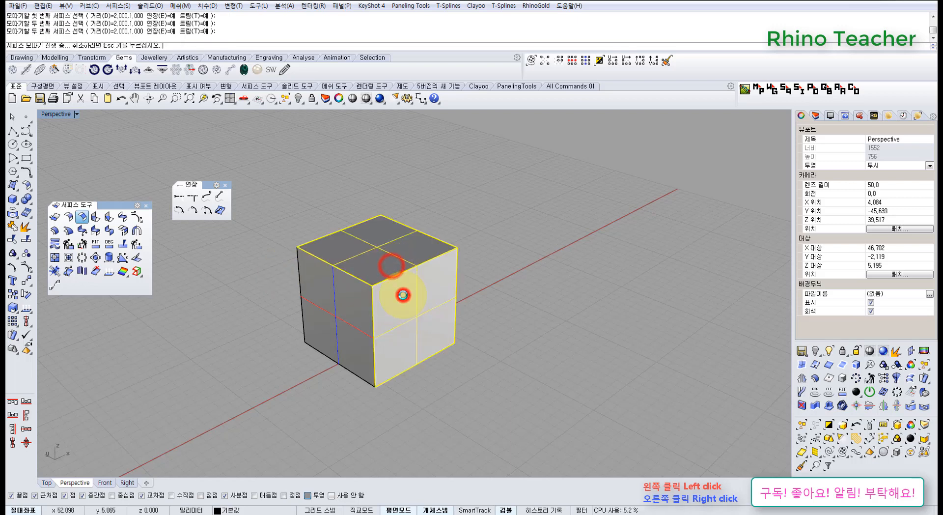
scroll(402, 292, "up", 4)
right_click_drag(391, 292, 388, 312)
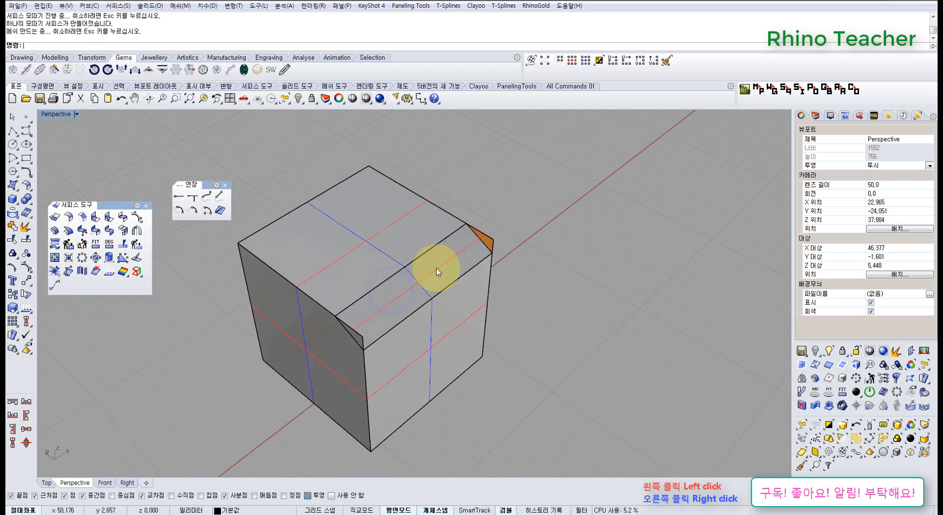
scroll(491, 215, "up", 4)
key("ctrl+z")
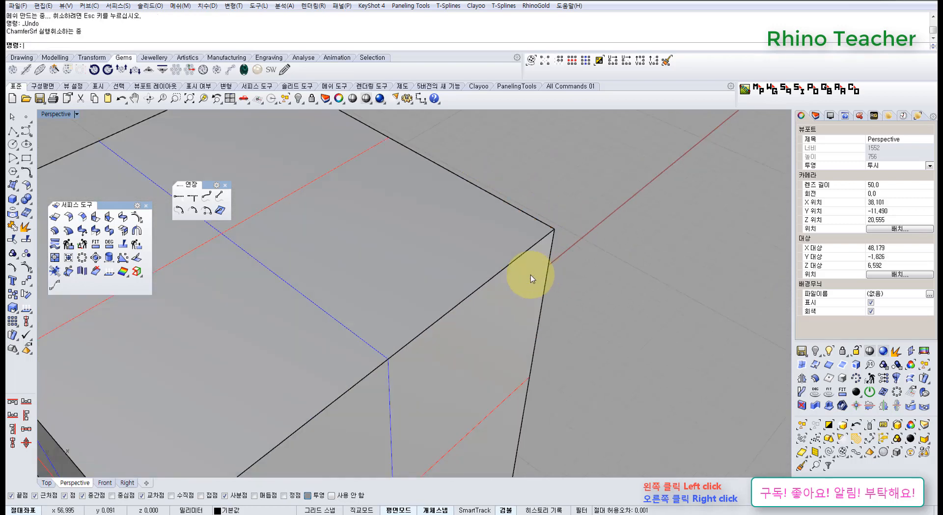
Step: Try a variable surface chamfer of distance 1 between the box's top and adjacent side faces, examining its end handles
scroll(531, 275, "down", 5)
left_click(112, 219)
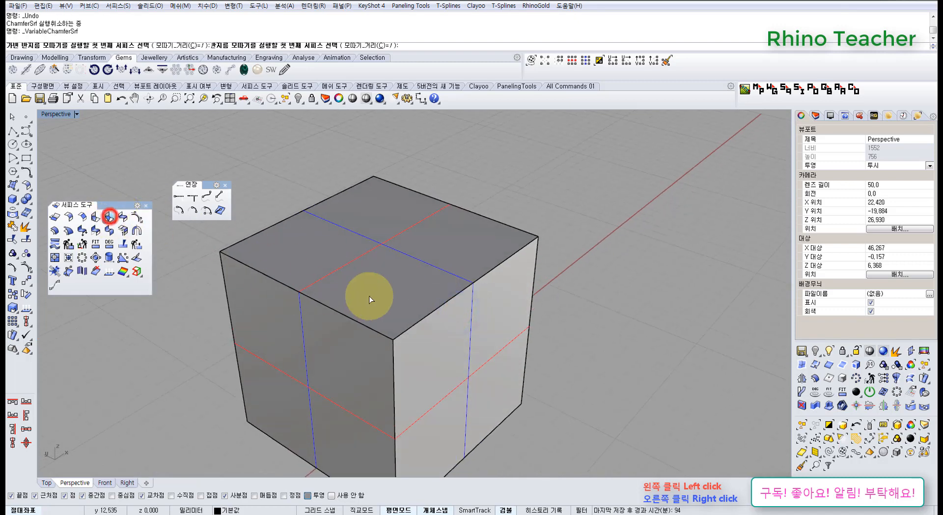
left_click(393, 280)
left_click(444, 322)
right_click_drag(428, 320, 421, 293)
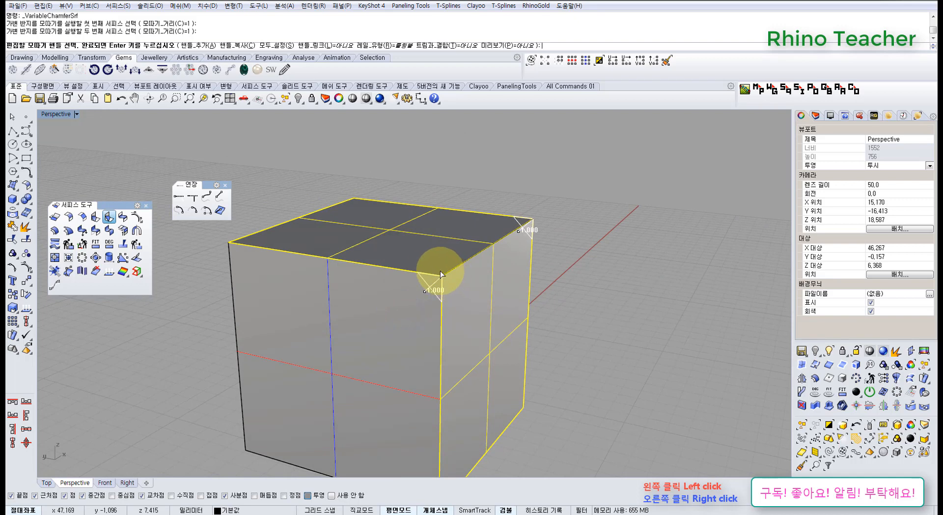
scroll(440, 271, "up", 3)
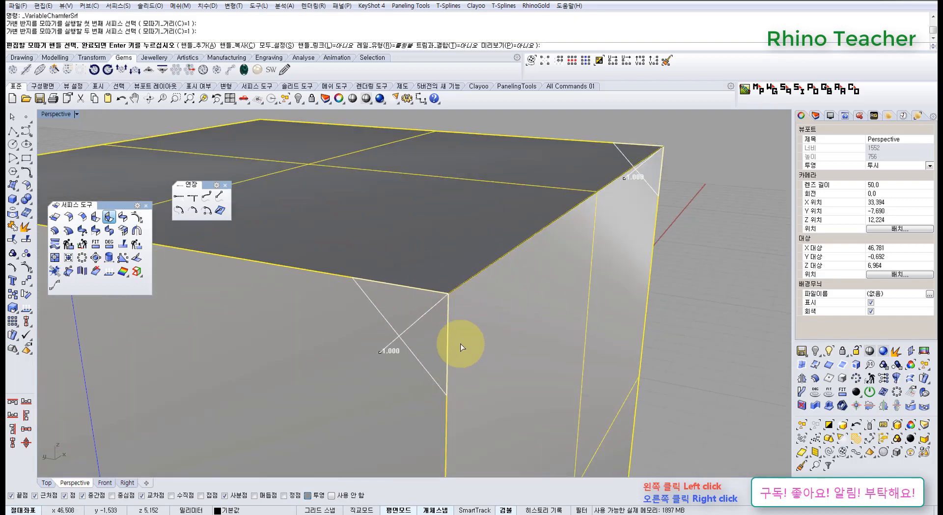
scroll(463, 339, "down", 6)
right_click_drag(493, 267, 462, 293)
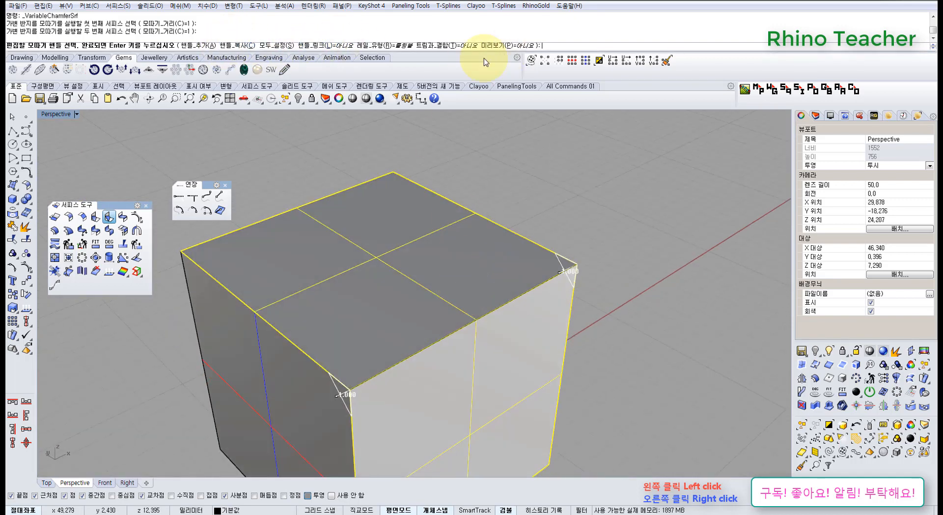
right_click_drag(288, 309, 307, 299)
scroll(280, 326, "down", 6)
right_click(280, 318)
scroll(363, 295, "down", 6)
right_click_drag(370, 293, 416, 268)
left_click_drag(415, 269, 326, 340)
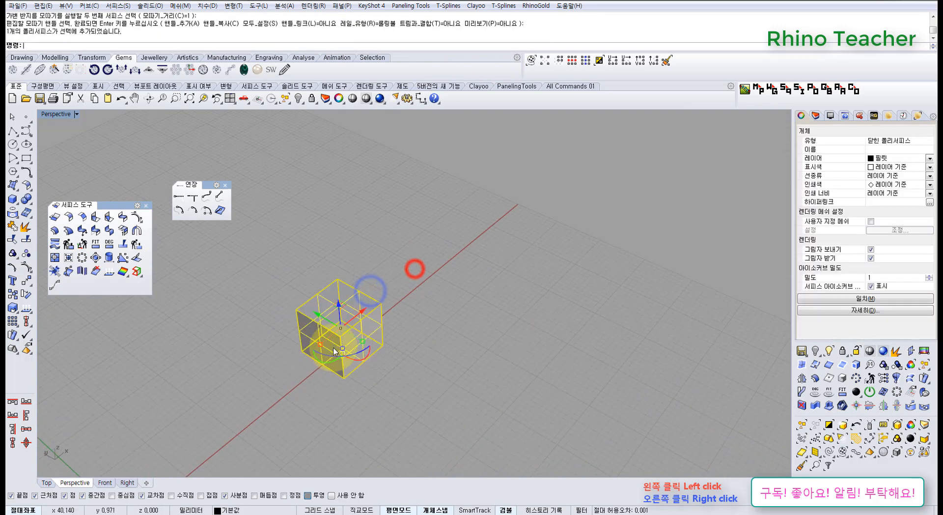
right_click_drag(332, 347, 323, 335)
left_click(471, 269)
left_click(366, 290)
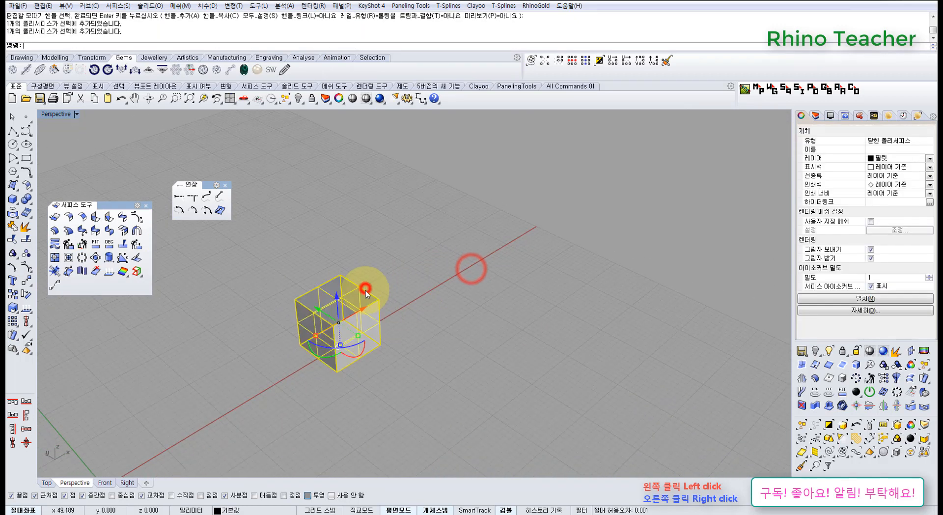
scroll(365, 290, "up", 4)
left_click(429, 258)
scroll(427, 261, "down", 4)
mouse_move(421, 280)
right_mouse_down("shift")
mouse_move(484, 268)
mouse_move(444, 295)
mouse_move(425, 290)
right_mouse_up("shift")
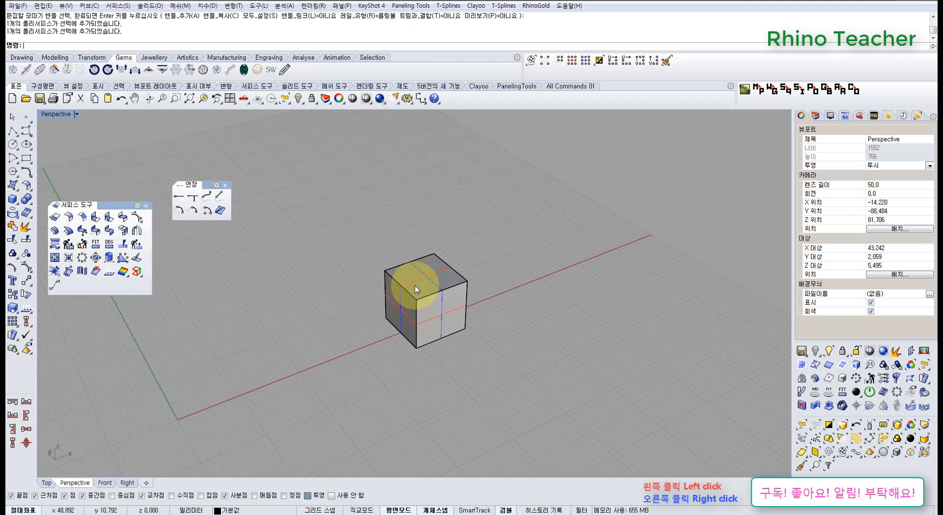
right_click_drag(446, 294, 452, 297)
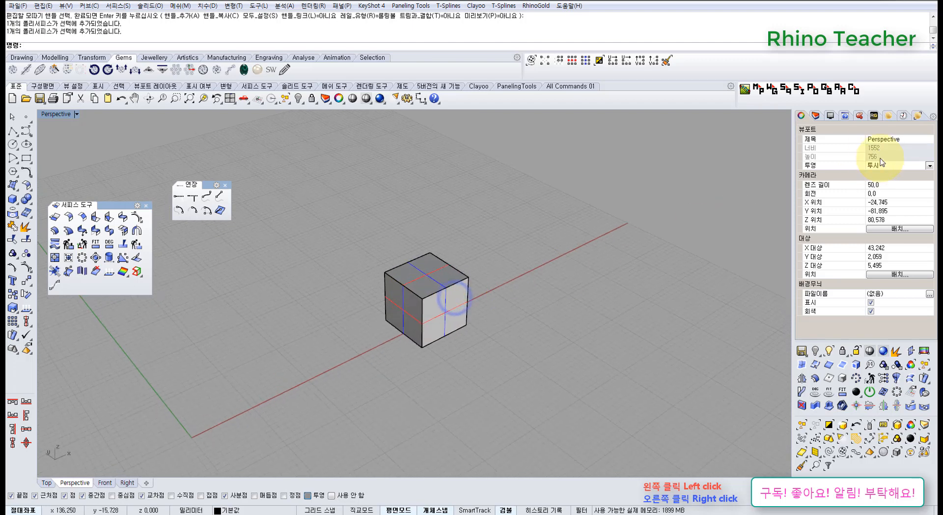
Step: Show the command help in place of the viewport properties
left_click(843, 116)
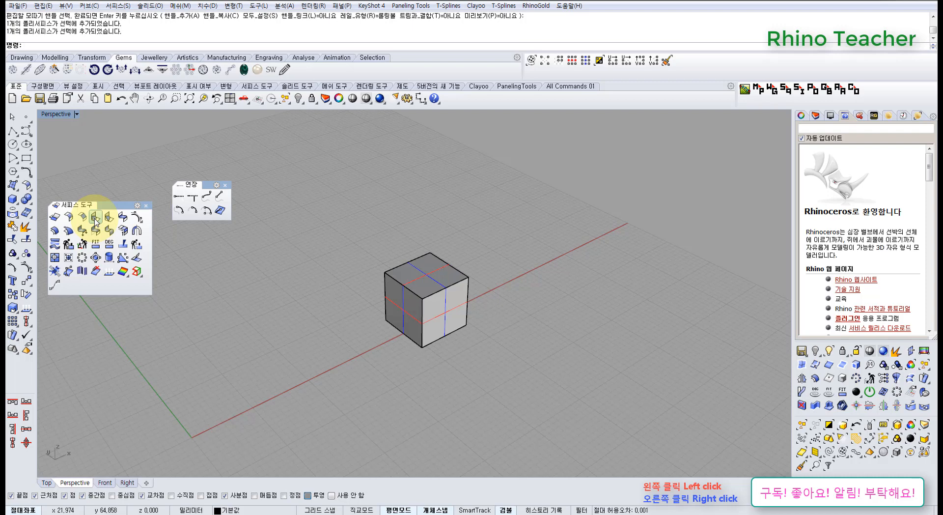
right_click_drag(439, 297, 491, 270)
scroll(435, 299, "up", 7)
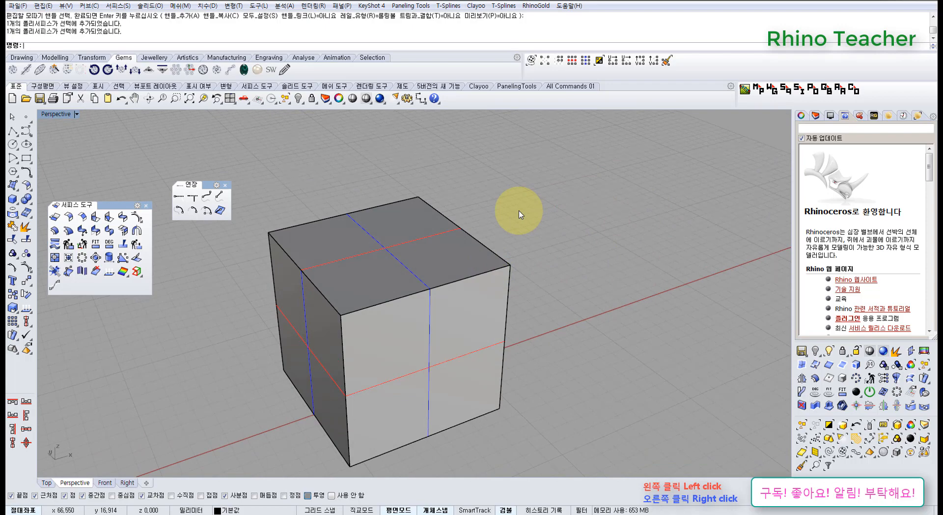
right_click_drag(452, 274, 390, 315)
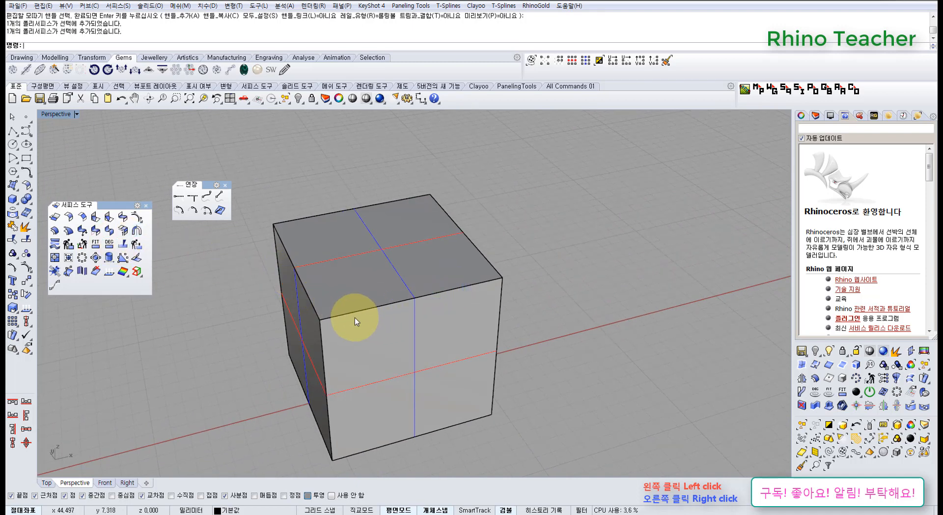
right_click_drag(369, 315, 367, 285)
scroll(400, 298, "up", 5)
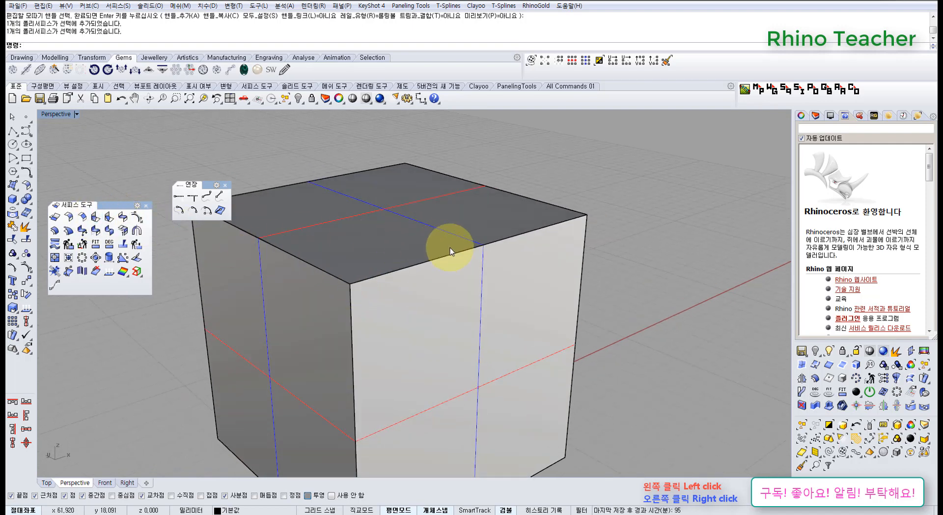
right_click_drag(488, 256, 314, 265)
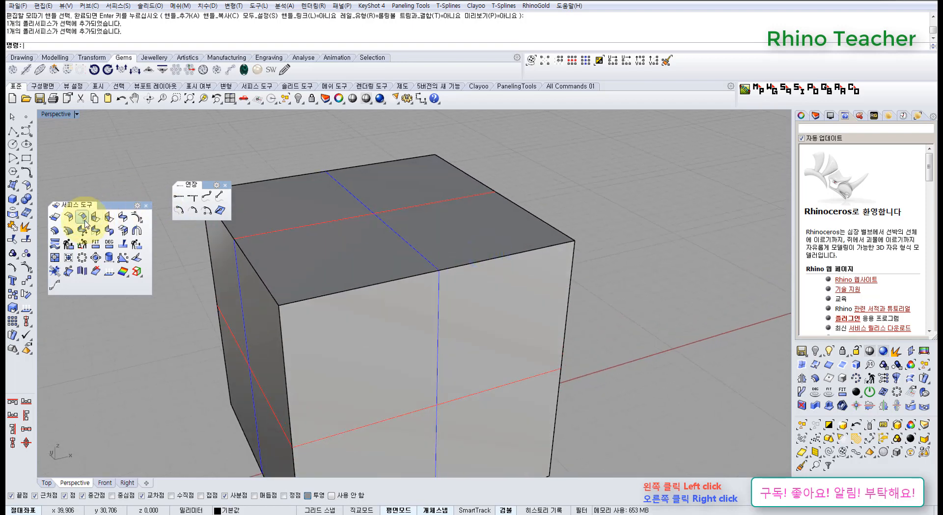
Step: Start a FilletEdge of radius 1 on the box's top edge above the light side face
left_click(23, 202)
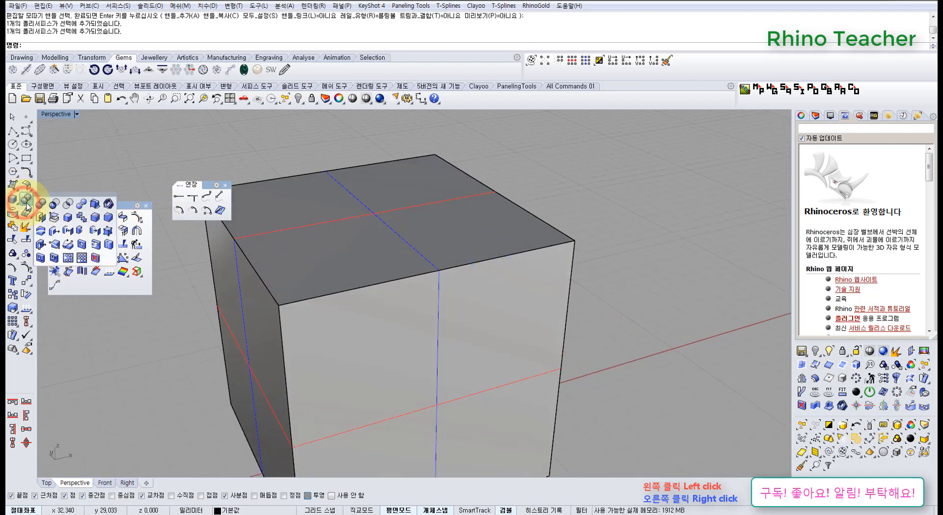
left_click(96, 217)
left_click(479, 261)
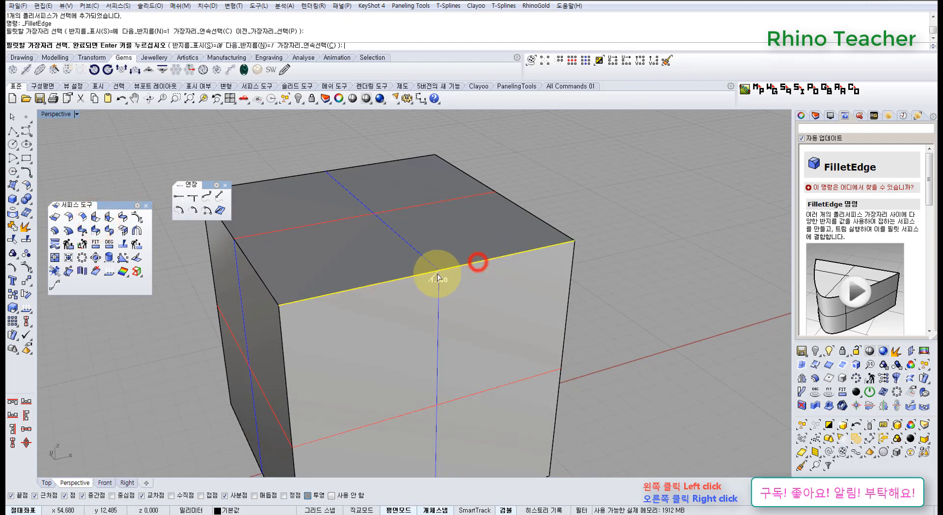
right_click(405, 281)
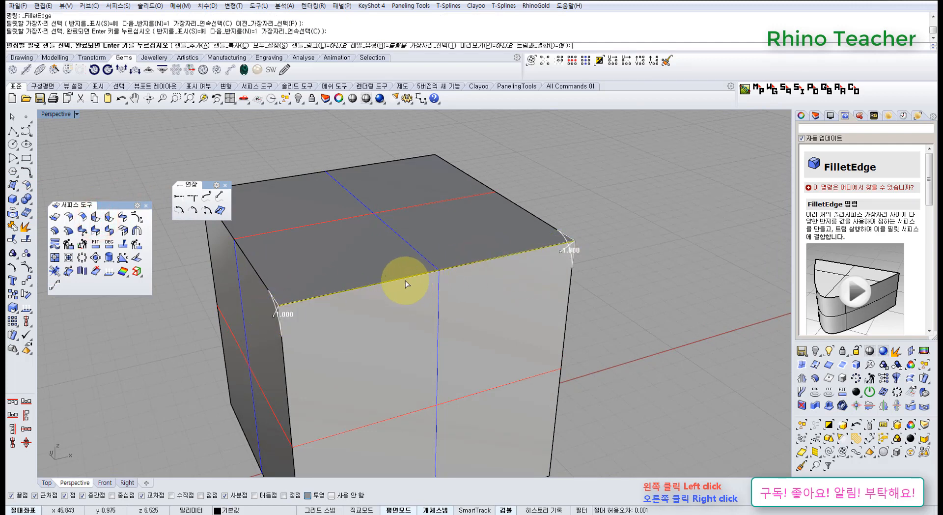
mouse_move(271, 316)
right_mouse_down()
mouse_move(287, 317)
mouse_move(278, 314)
right_mouse_up()
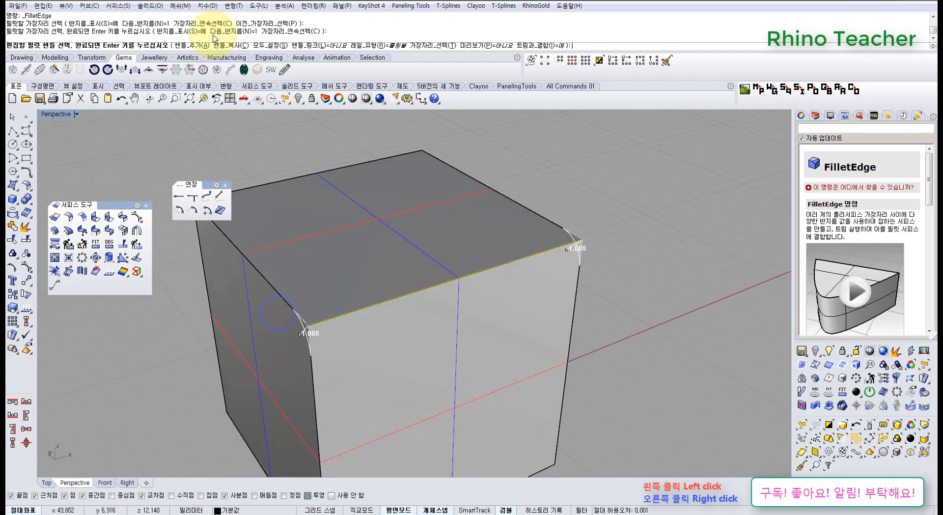
Step: Add a radius 1 handle near the middle of the filleted edge and set the near corner handle's radius to 0.5
left_click(201, 47)
left_click(442, 283)
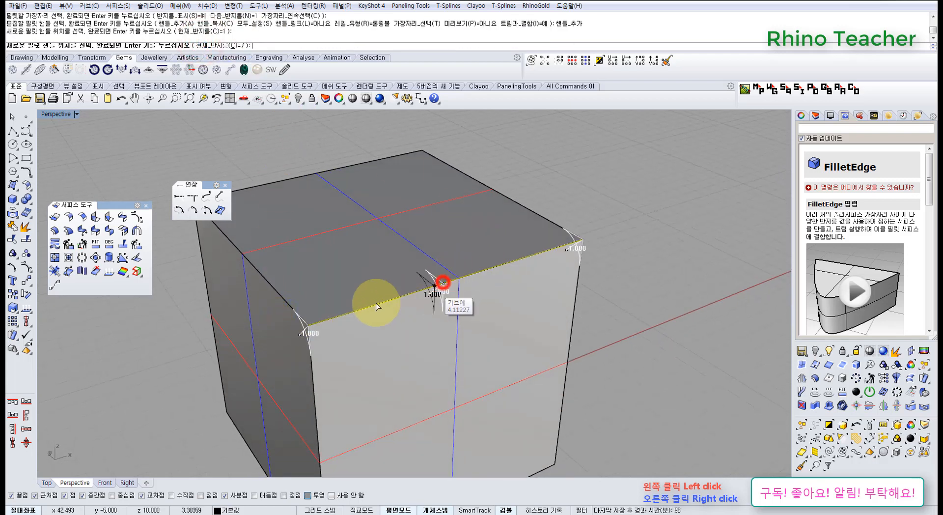
mouse_move(334, 308)
right_mouse_down()
mouse_move(319, 320)
mouse_move(330, 319)
right_mouse_up()
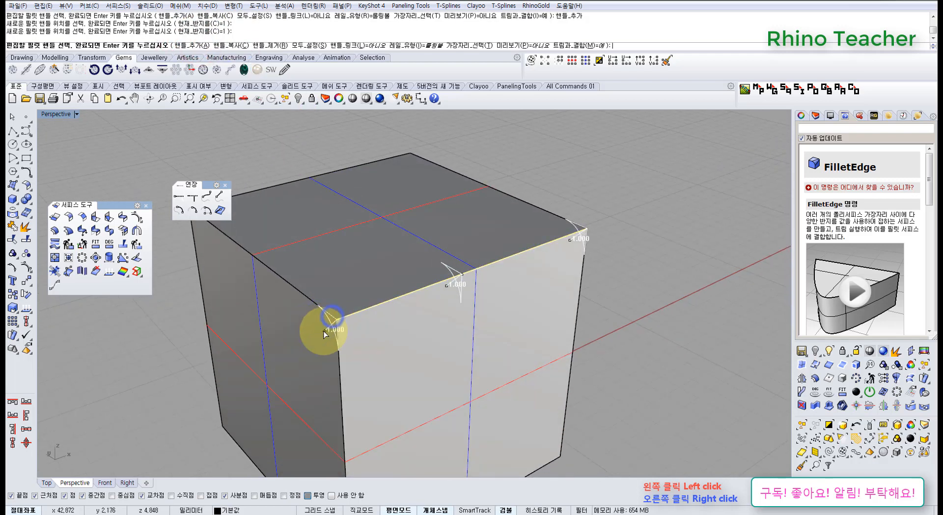
left_click(324, 331)
type(".5")
key("Return")
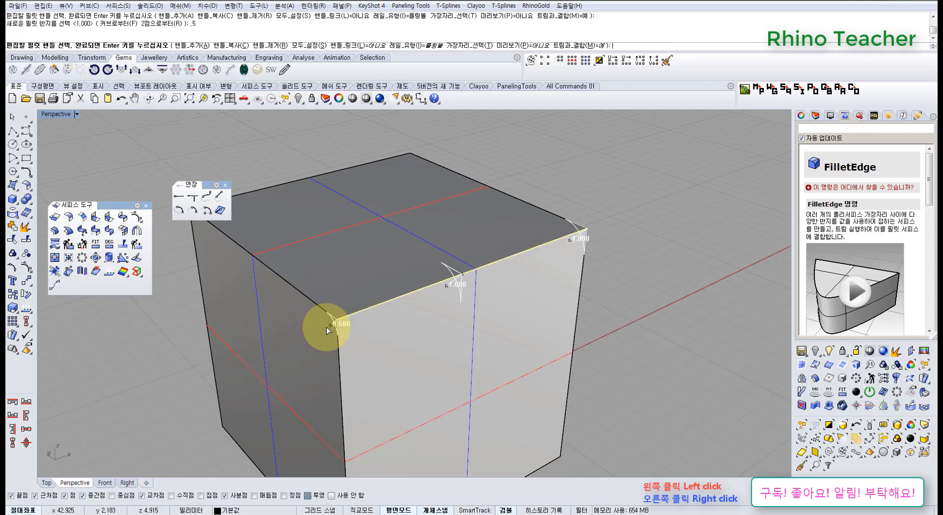
Step: Apply the variable-radius edge fillet, inspect its tapered shape along the edge, and undo it
key("Return")
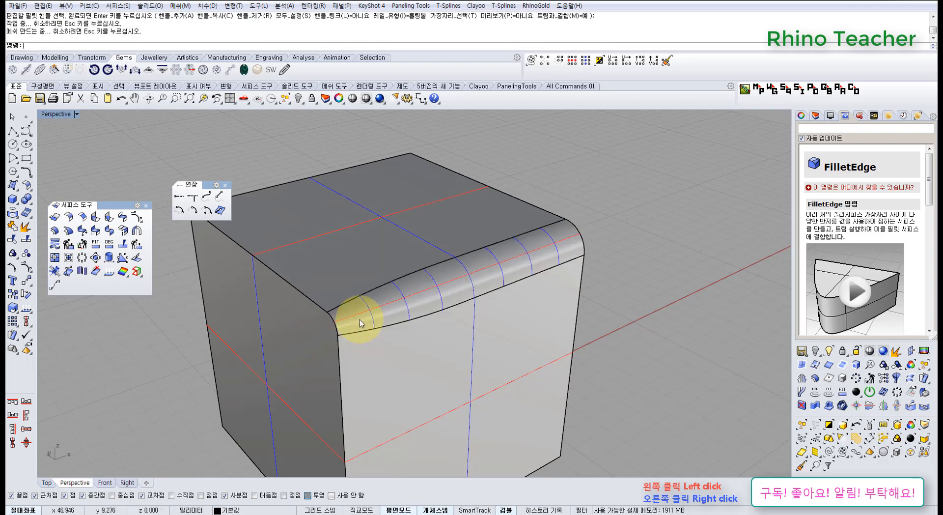
left_click(802, 115)
right_click_drag(644, 238, 484, 262)
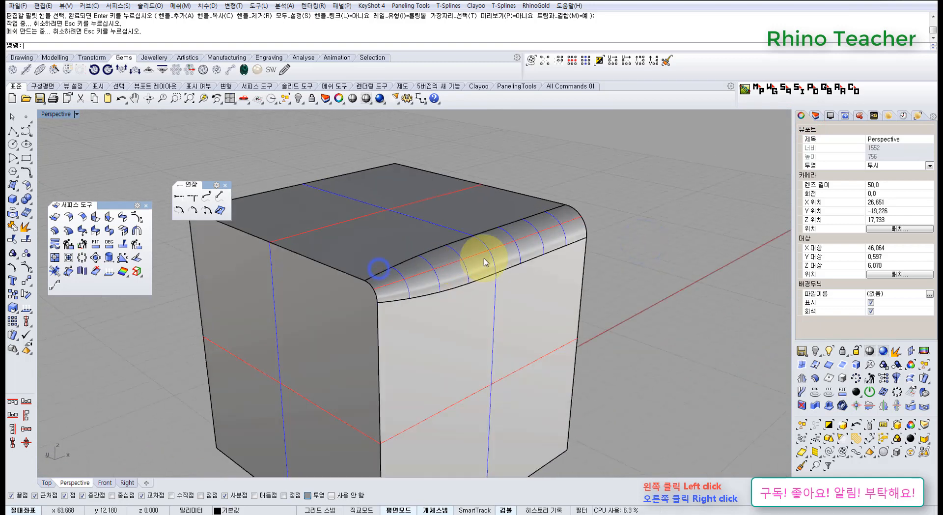
scroll(540, 221, "up", 4)
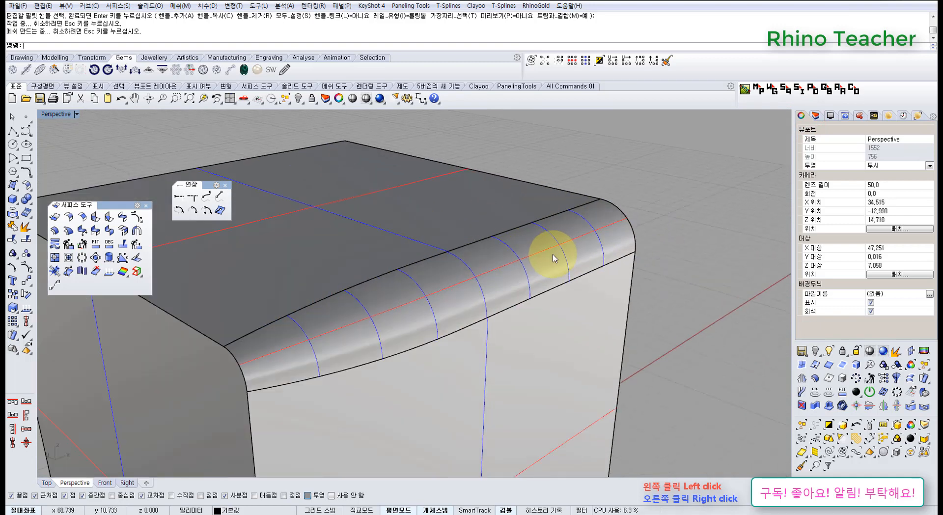
scroll(553, 258, "down", 4)
right_click_drag(553, 258, 537, 268)
key("ctrl+z")
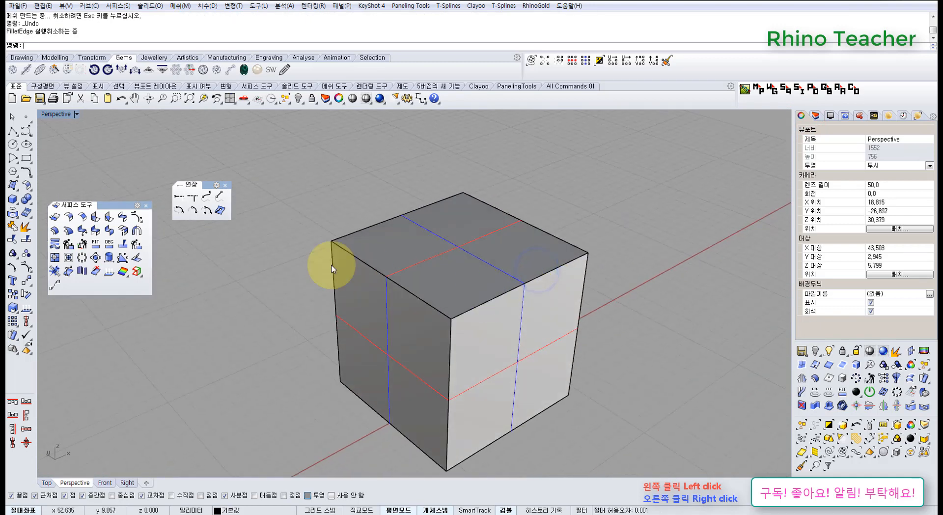
Step: Try a radius 2 variable surface fillet between the box's top and light side faces, setting the near corner handle to radius 1
left_click(97, 219)
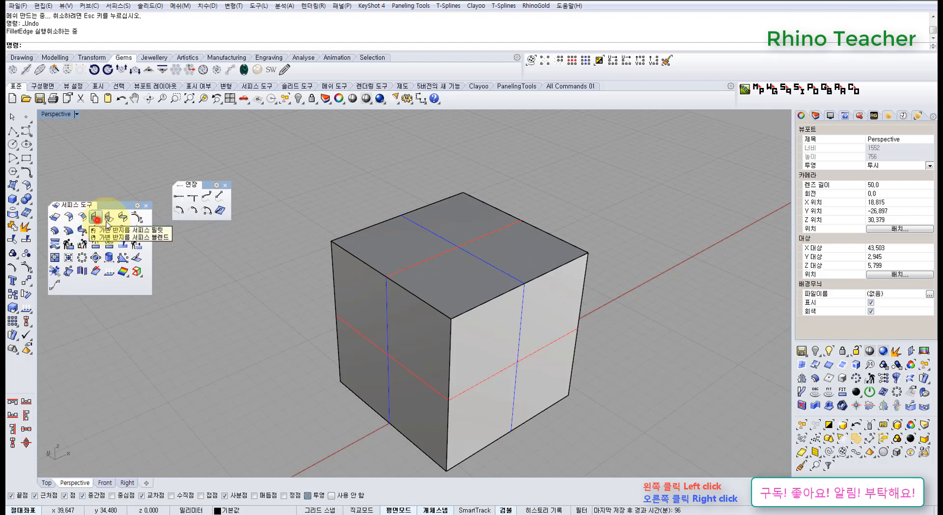
scroll(471, 288, "up", 4)
right_click_drag(484, 285, 494, 274)
left_click(543, 235)
left_click(585, 270)
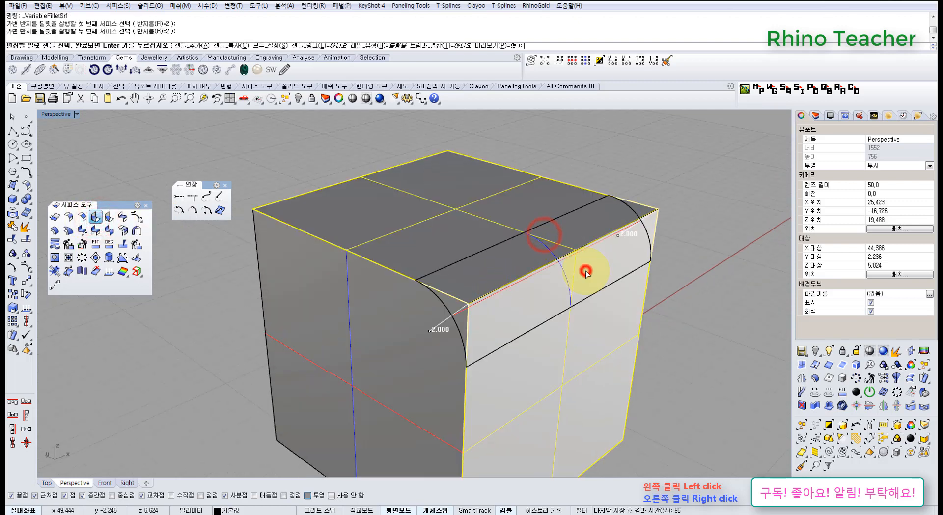
left_click(428, 331)
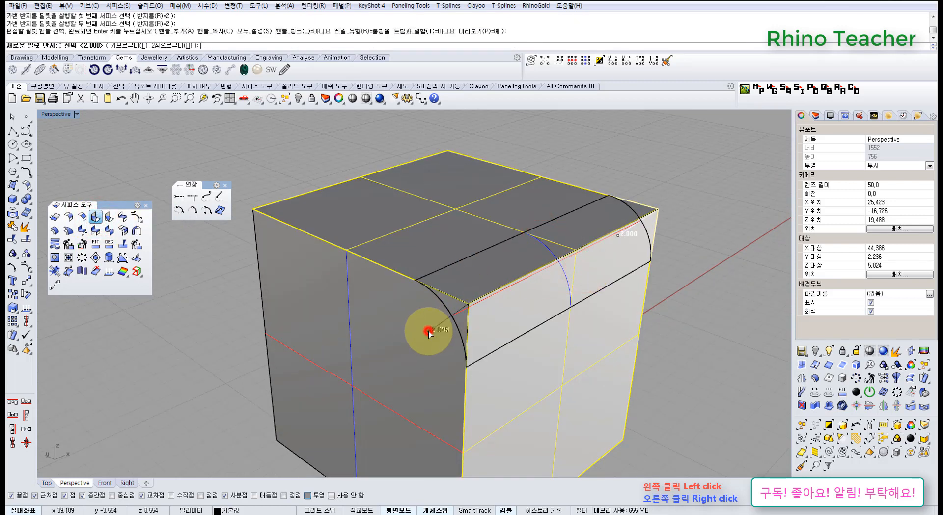
type("1")
key("Return")
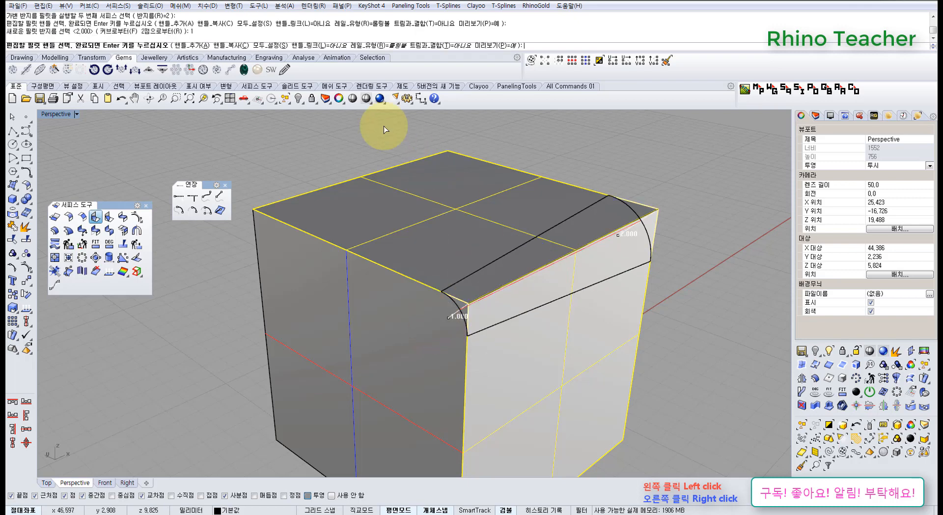
Step: Try completing the variable surface fillet with an added radius 2 handle at the edge's midpoint, and undo the result
left_click(204, 47)
left_click(571, 253)
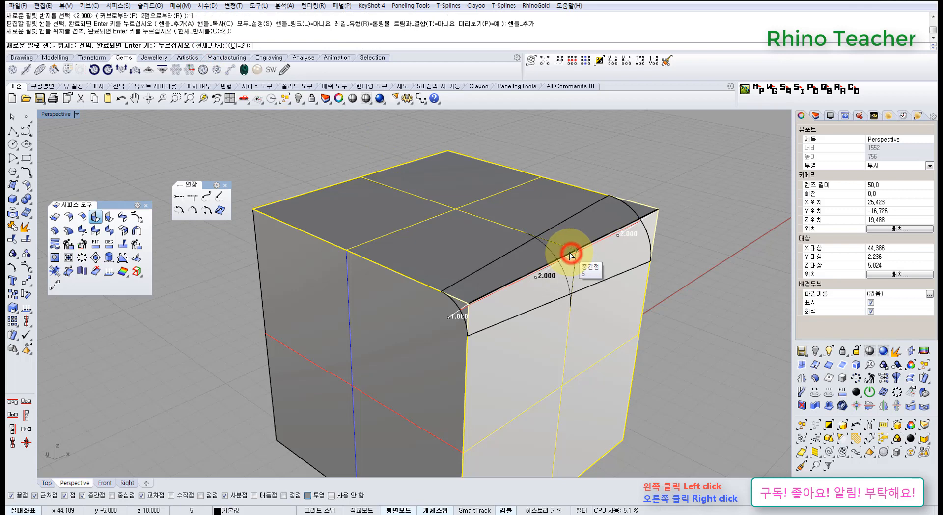
right_click(570, 253)
right_click_drag(568, 252, 523, 251)
right_click(506, 247)
scroll(527, 250, "down", 6)
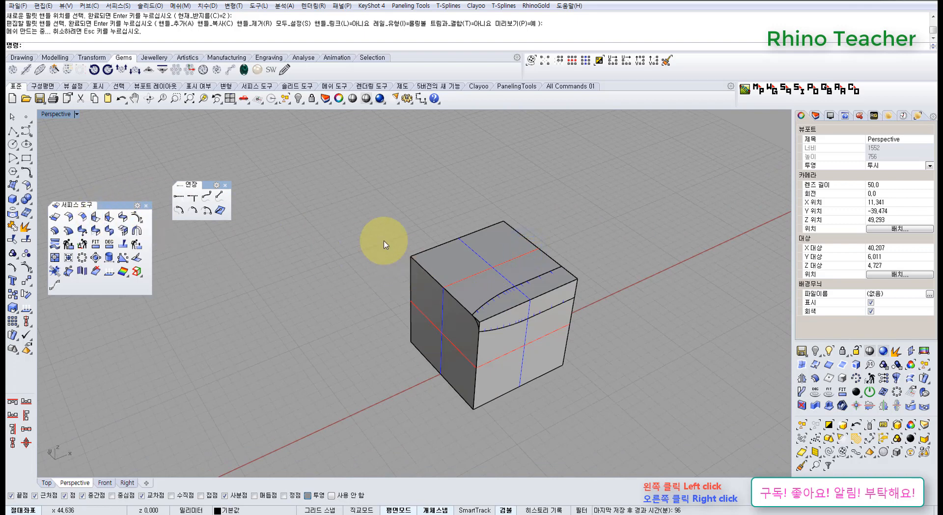
left_click_drag(364, 219, 658, 449)
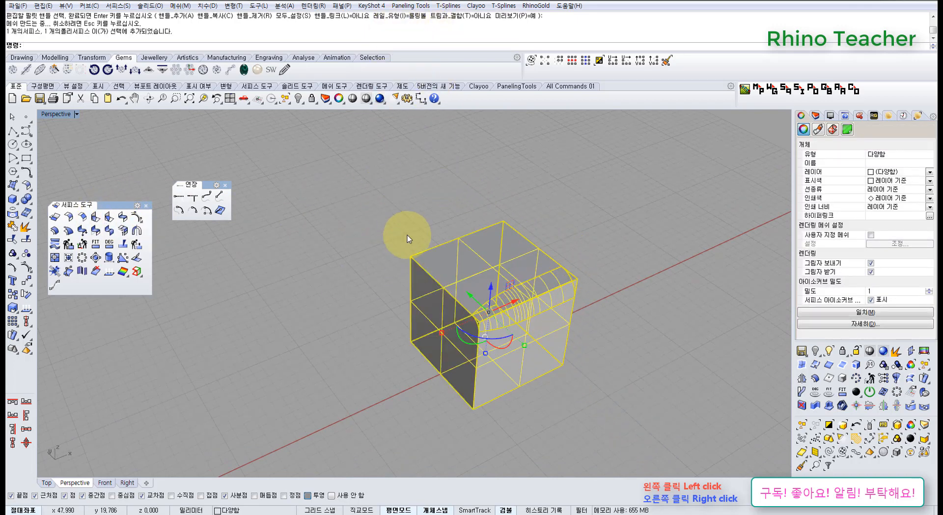
key("ctrl+z")
Step: Check the rail type options of a radius 2 variable surface fillet on the box's top and light side faces, and cancel
right_click(462, 301)
left_click(482, 292)
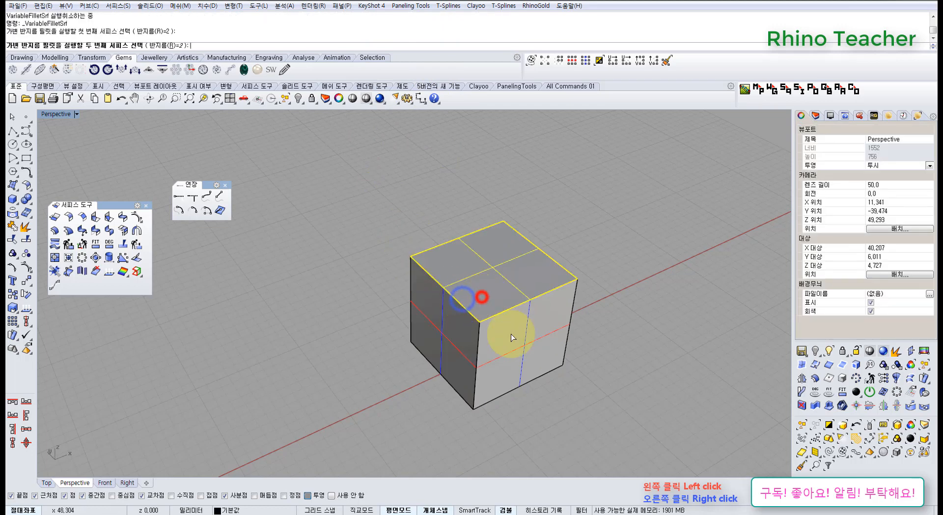
left_click(511, 332)
left_click(373, 46)
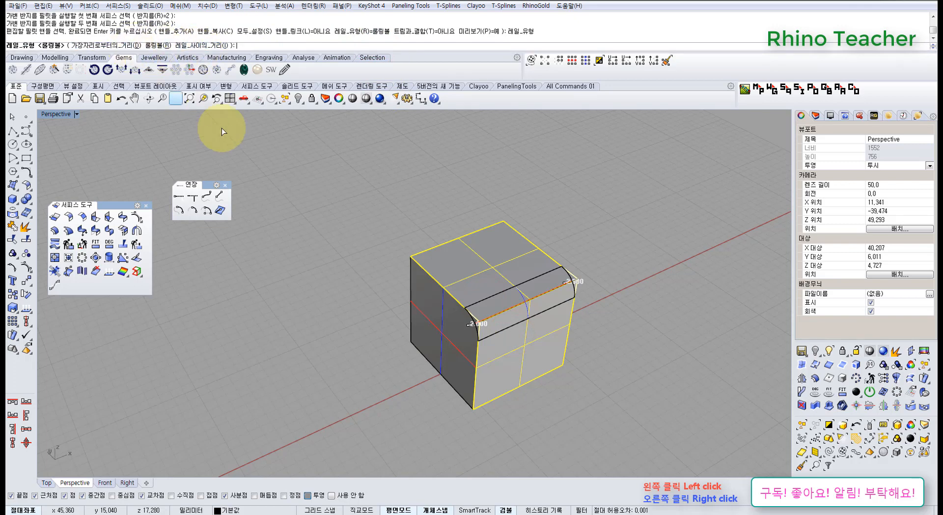
right_click_drag(308, 225, 330, 274)
key("Escape")
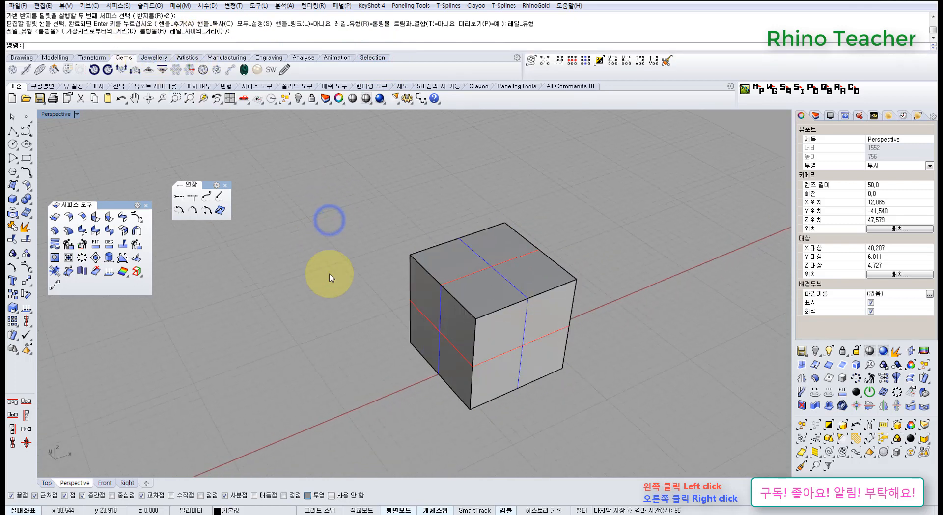
left_click(498, 314)
scroll(499, 313, "down", 6)
right_click_drag(476, 319, 429, 306, "shift")
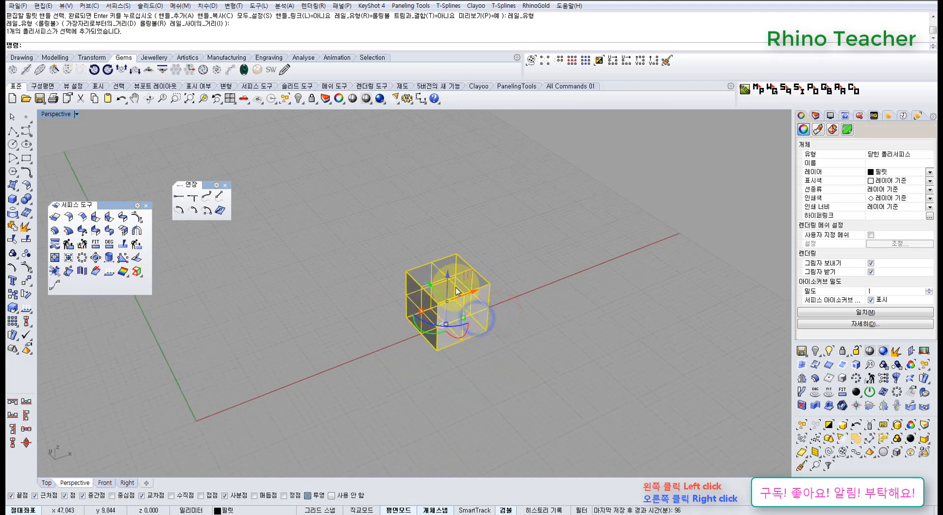
scroll(457, 291, "up", 6)
left_click(558, 364)
left_click(452, 285)
left_click(281, 361)
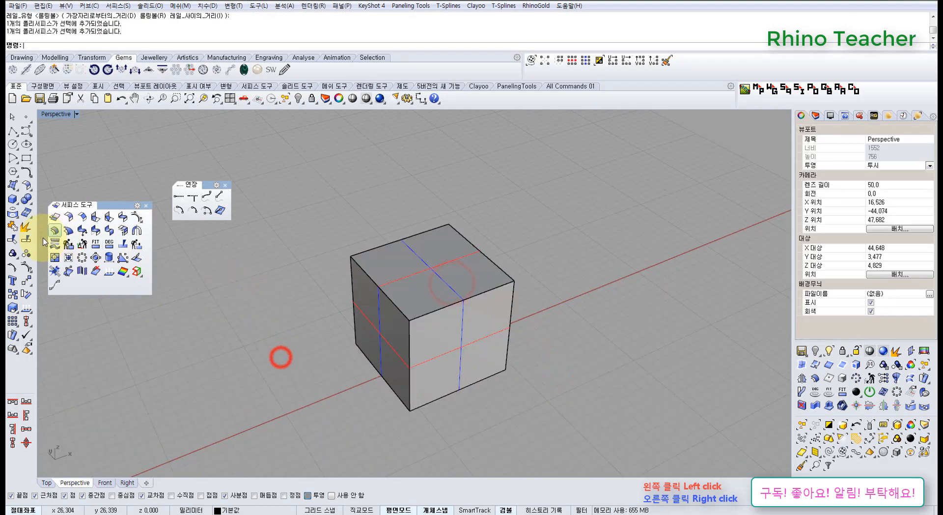
Step: Extract the box's top face and the adjacent light side face as separate surfaces
right_click(29, 230)
left_click(400, 296)
left_click(453, 340)
right_click(453, 341)
scroll(453, 340, "down", 6)
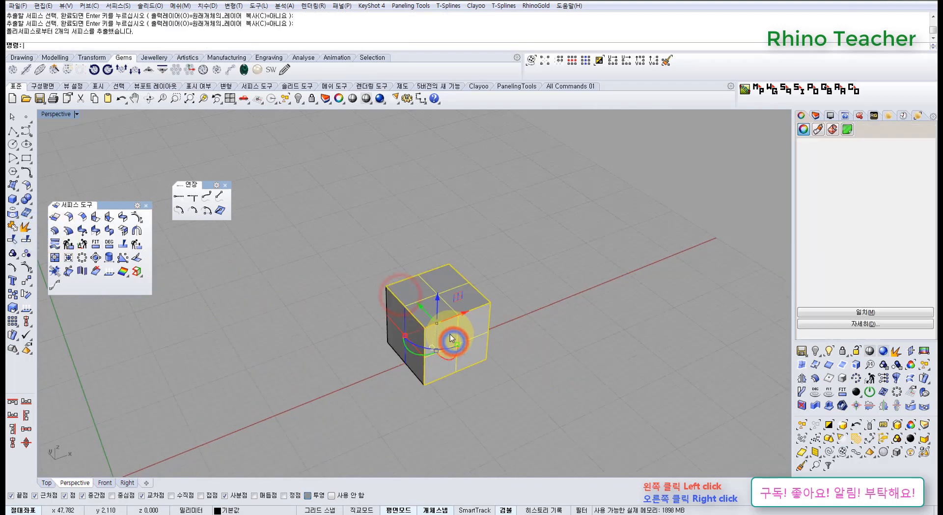
Step: Move the two extracted faces clear of the box and delete the remaining box faces
left_click_drag(465, 320, 351, 368)
left_click(437, 394)
left_click_drag(511, 398, 446, 317)
right_click_drag(436, 365, 436, 355)
key("Delete")
Step: Copy the two extracted faces three times in a spaced row parallel to the X axis
left_click_drag(387, 395, 331, 360)
left_click(13, 293)
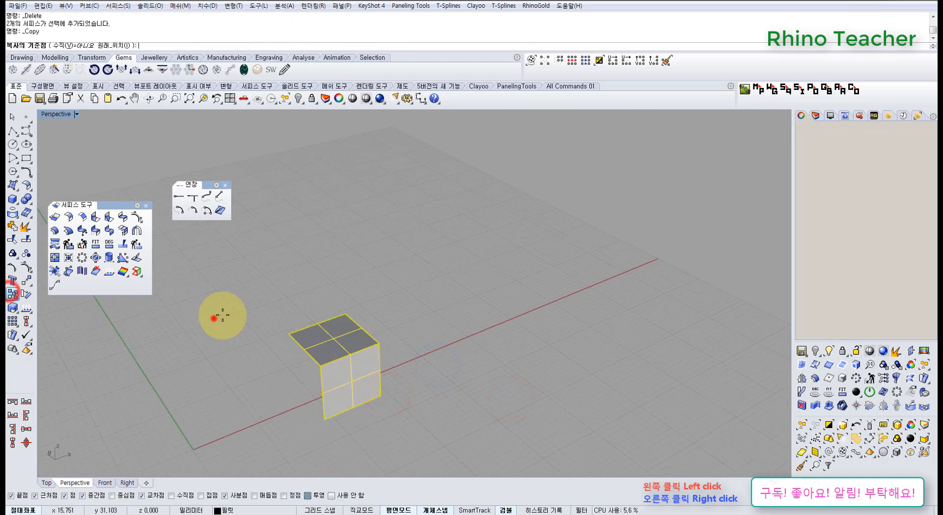
left_click(213, 318)
left_click(288, 298)
left_click(358, 271)
left_click(416, 241)
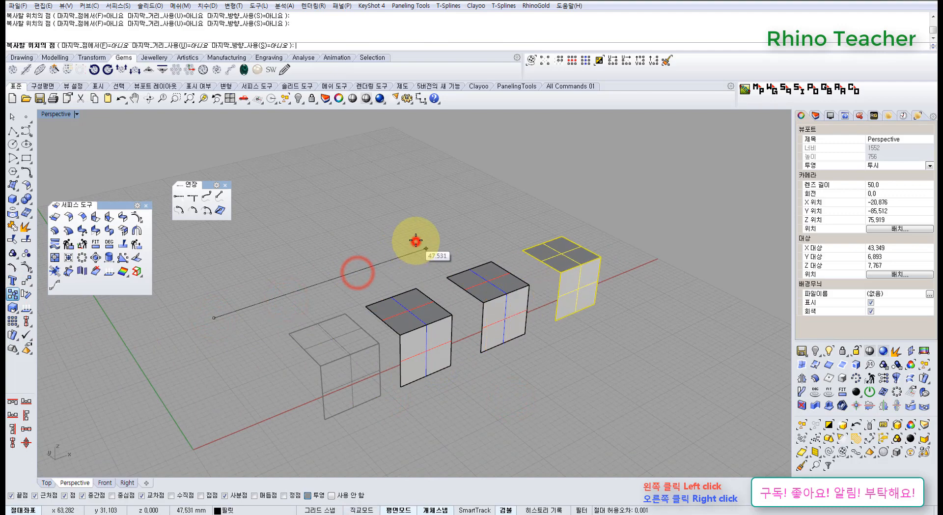
right_click(444, 208)
left_click(456, 201)
Step: Undo the copies, the deletion, the move and the face extraction to restore the closed box
key("ctrl+z")
key("ctrl+z")
key("ctrl+z")
key("ctrl+z")
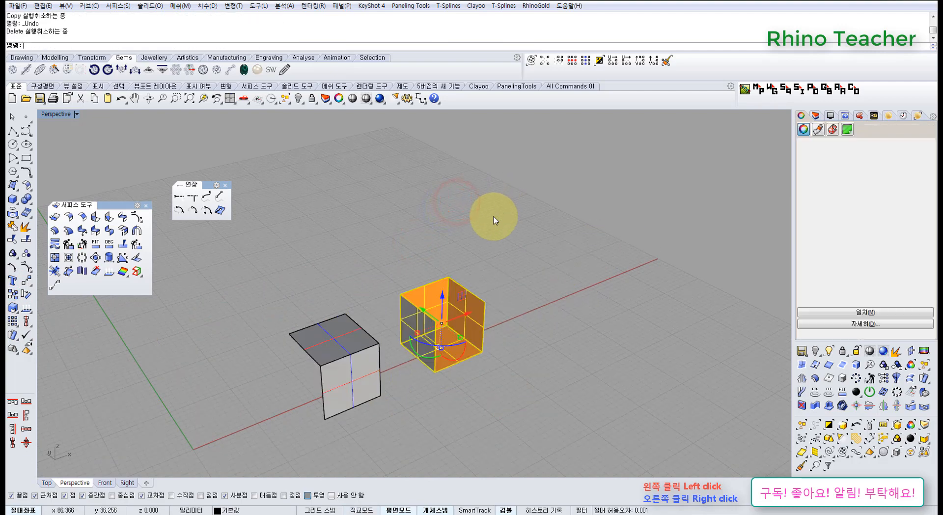
left_click(495, 221)
Step: Hide the box and turn on the 블렌드 layer
left_click_drag(524, 303, 426, 372)
right_click_drag(420, 378, 455, 361)
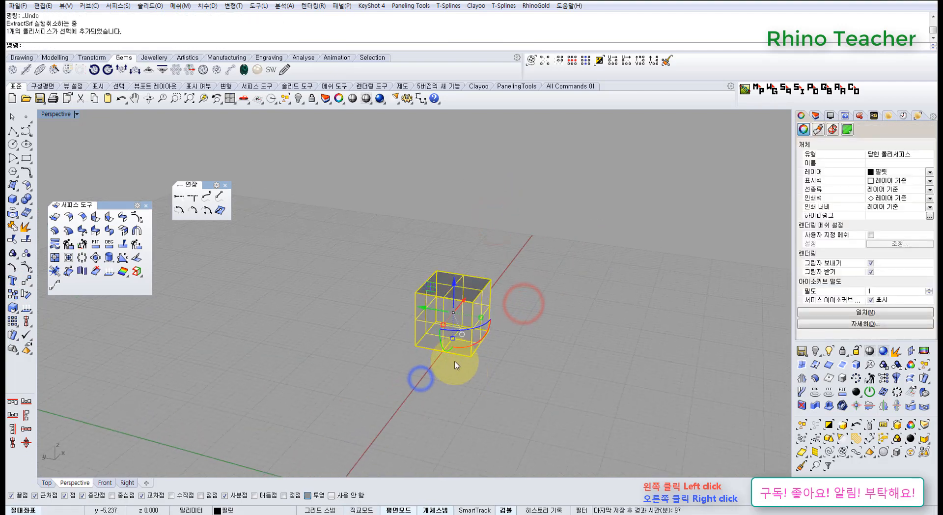
key("ctrl+h")
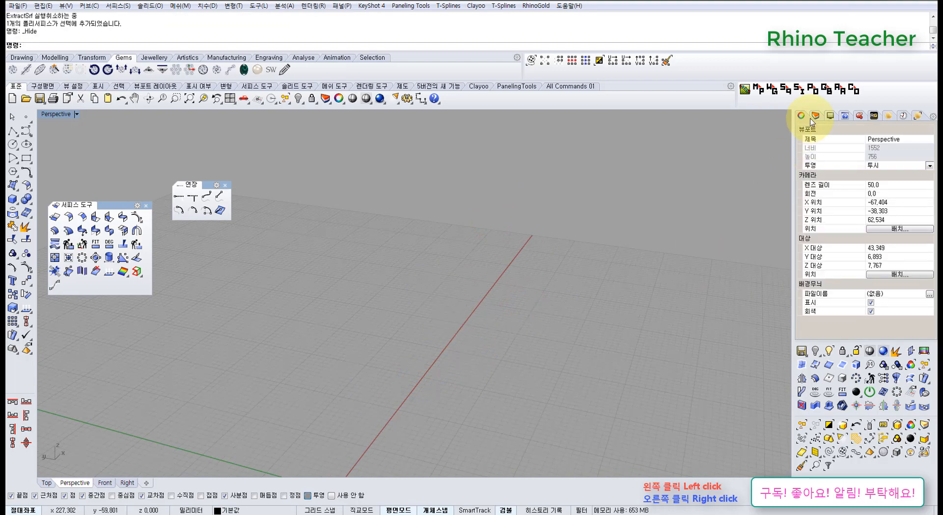
left_click(816, 116)
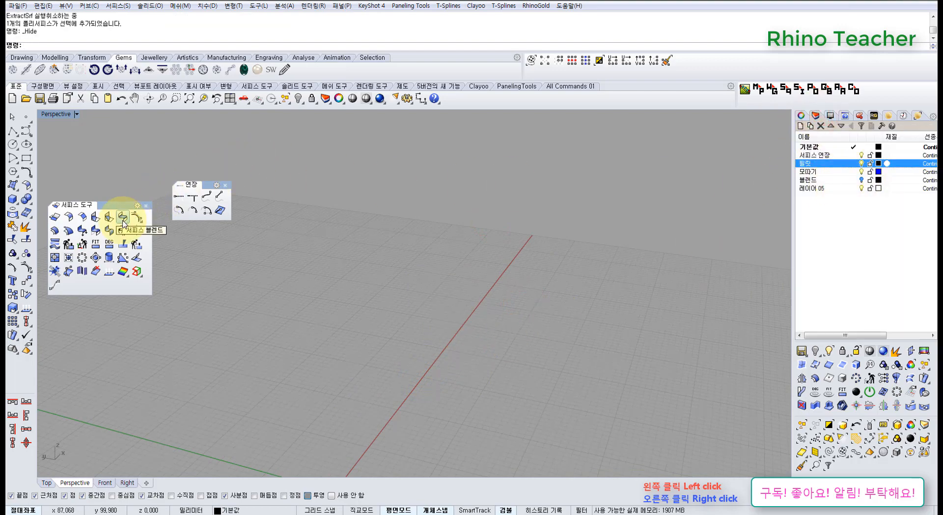
left_click(861, 180)
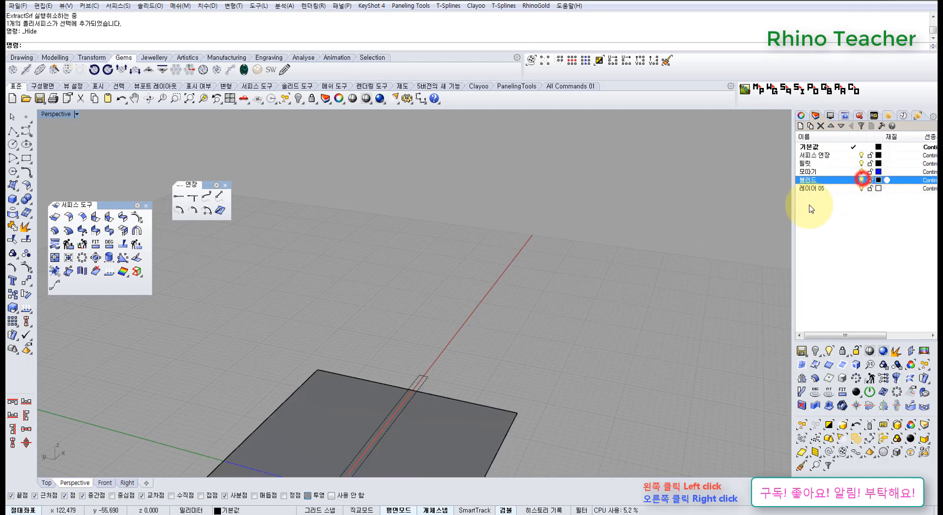
Step: In the Top view, move the narrow rectangle curve straight along positive Y, away from the X axis
right_click_drag(568, 267, 447, 307)
key("ctrl+F1")
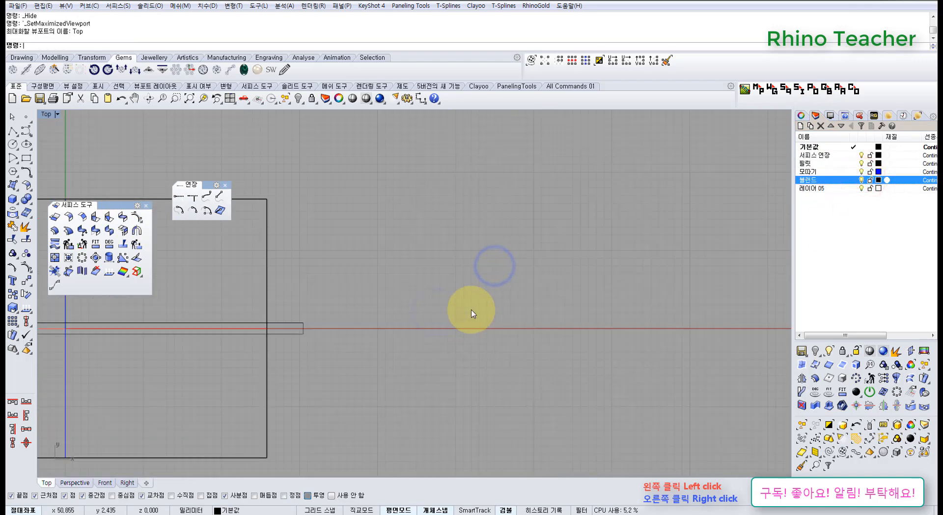
scroll(454, 317, "down", 6)
right_click_drag(437, 351, 547, 411)
left_click_drag(486, 394, 462, 359)
right_click_drag(451, 344, 468, 290)
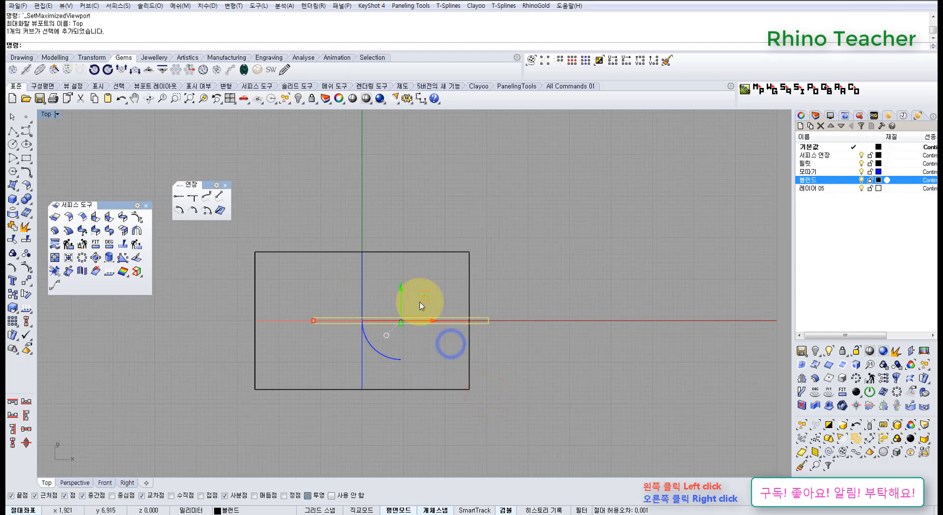
scroll(403, 302, "up", 3)
left_click_drag(394, 310, 396, 250)
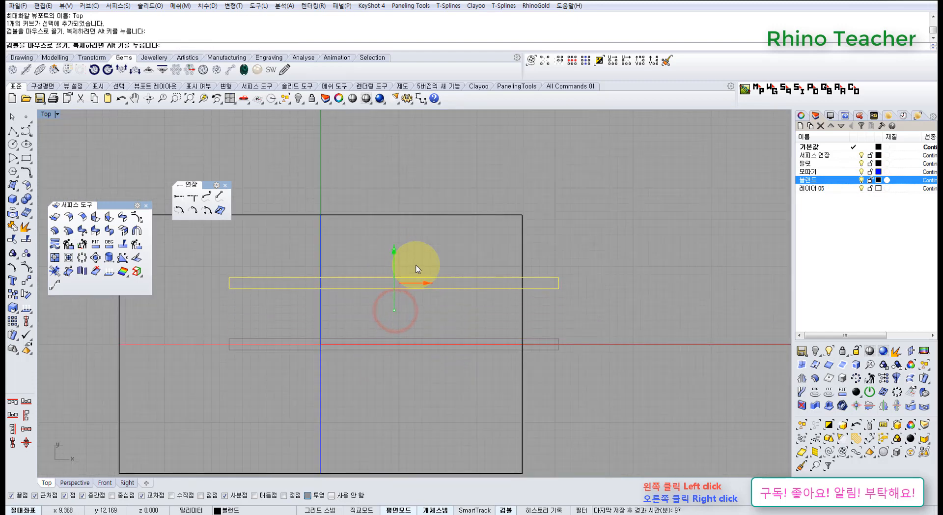
scroll(416, 268, "down", 4)
right_click_drag(414, 323, 458, 320)
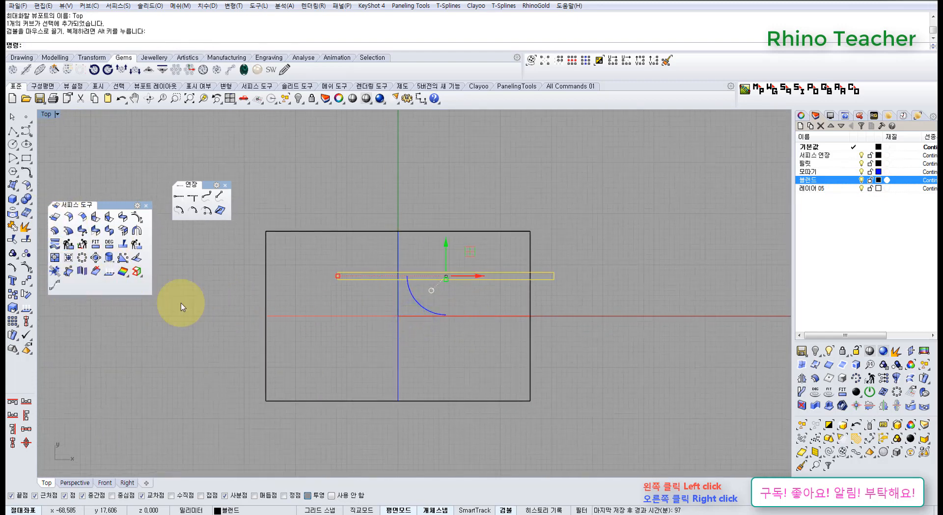
Step: Mirror the narrow rectangle curve across the X axis from origin 0, keeping the original
middle_click(250, 311)
left_click(191, 317)
type("0")
key("Return")
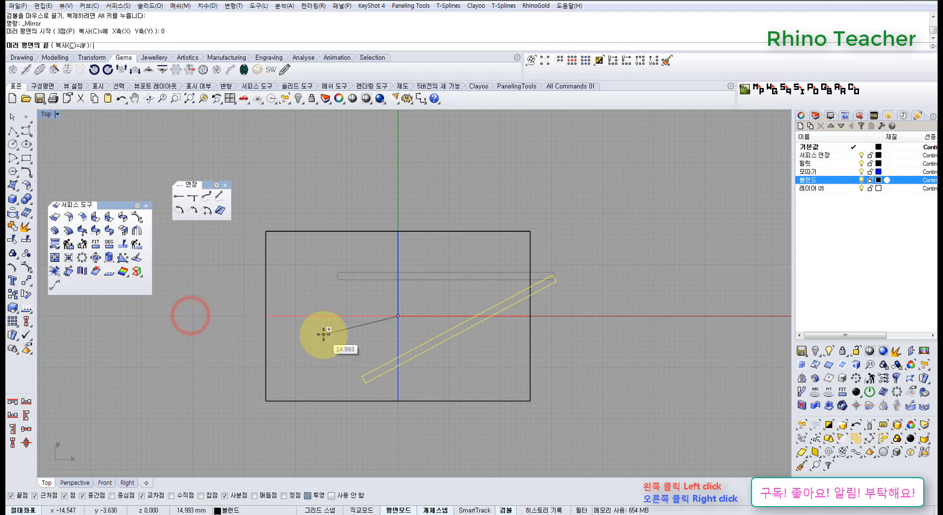
left_click(625, 354, "shift")
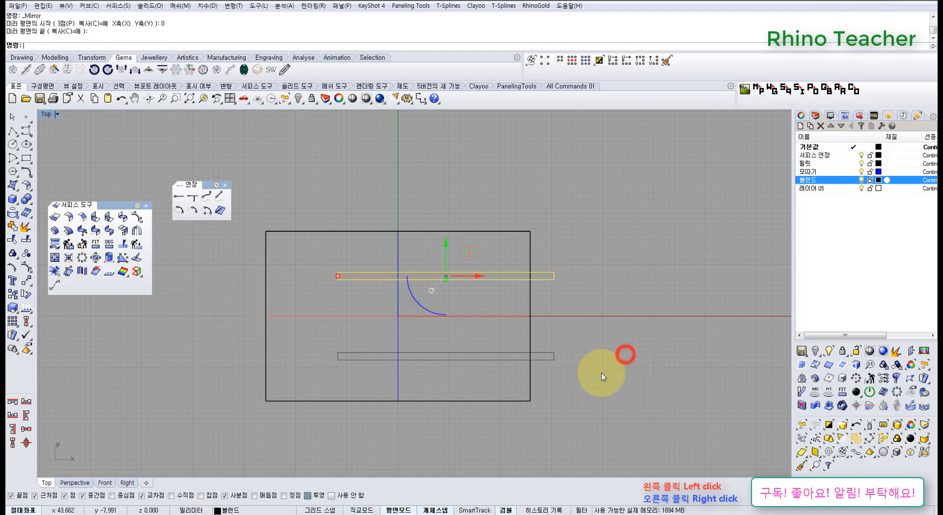
Step: Select the large rectangular surface in the Top view
right_click_drag(598, 380, 558, 372)
scroll(505, 308, "up", 2)
scroll(540, 317, "up", 2)
left_click_drag(540, 328, 459, 303)
scroll(457, 305, "down", 2)
right_click_drag(379, 327, 455, 325)
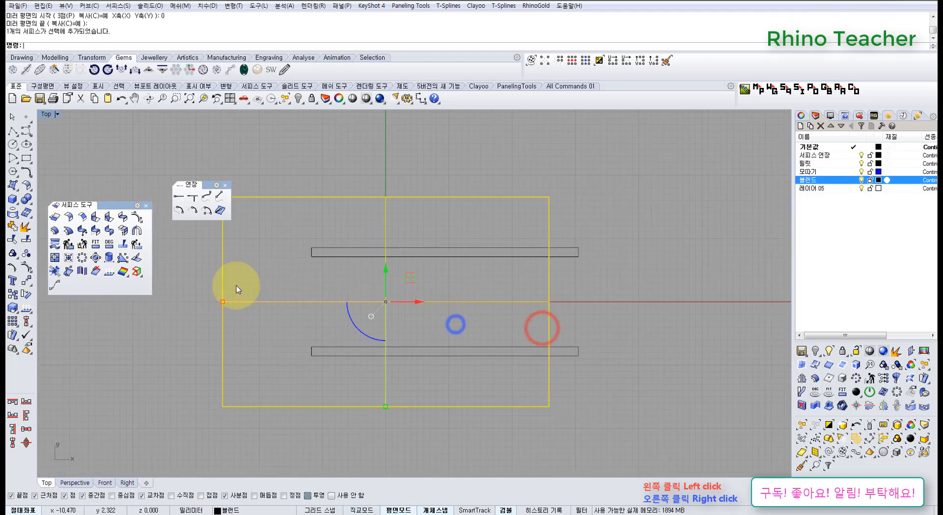
Step: Try to trim the protruding ends of both narrow rectangles with the large surface, and undo the trim
left_click(13, 239)
left_click_drag(593, 386, 552, 228)
key("ctrl+z")
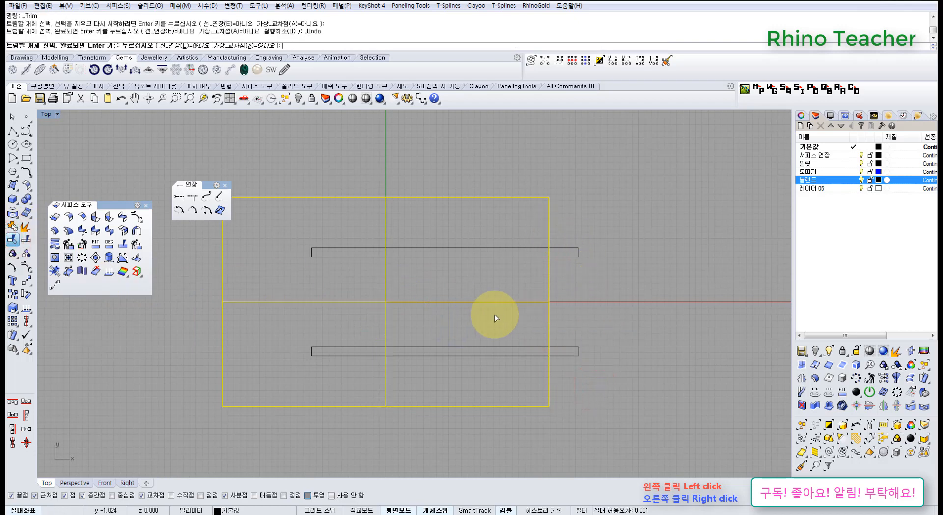
Step: Split the selected large surface with the two narrow rectangle curves
left_click(27, 240)
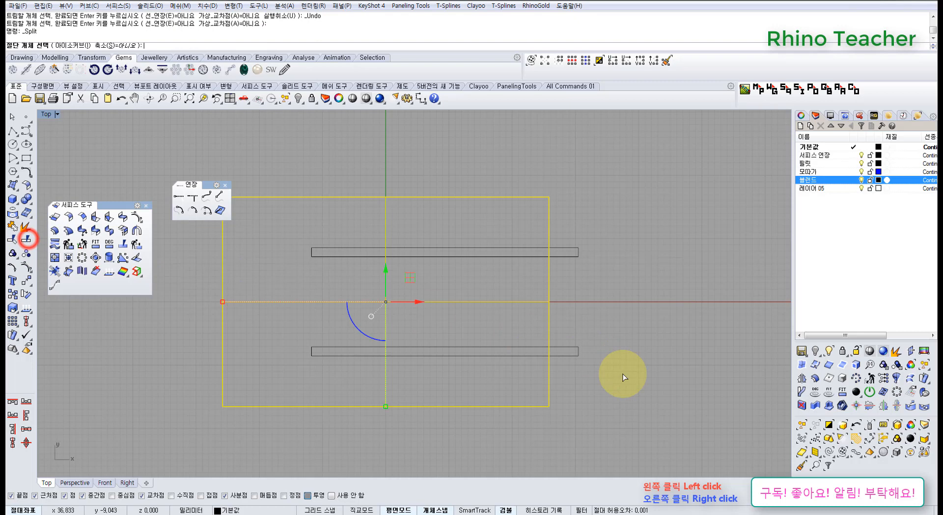
left_click_drag(567, 235, 568, 235)
right_click(568, 235)
left_click(628, 281)
Step: Hide the two narrow split-off strips and both rectangle curves, excluding the large notched surface from the selection
right_click_drag(600, 315, 541, 327)
scroll(548, 278, "up", 6)
left_click_drag(449, 294, 447, 295)
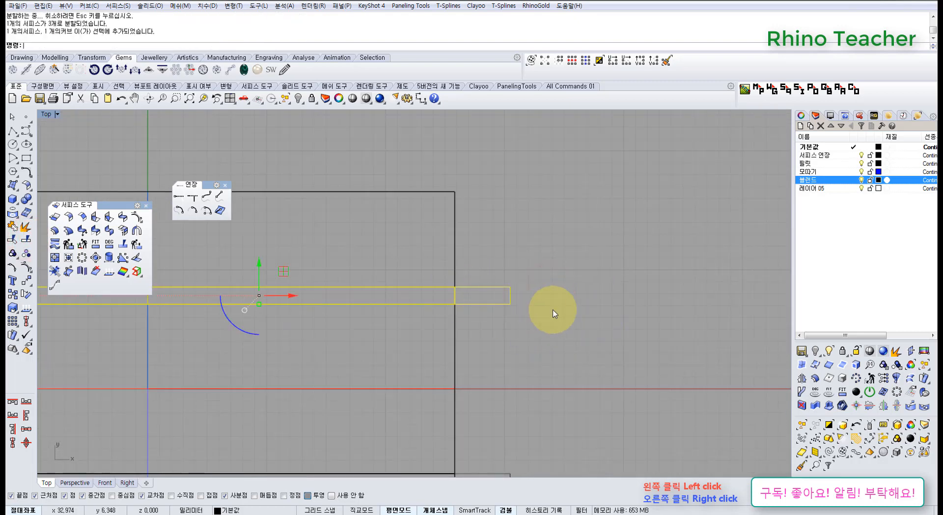
left_click(560, 309)
scroll(548, 308, "down", 16)
left_click_drag(425, 256, 557, 375)
scroll(506, 314, "up", 5)
left_click_drag(588, 425, 551, 415, "ctrl")
key("ctrl+h")
right_click_drag(455, 385, 478, 326)
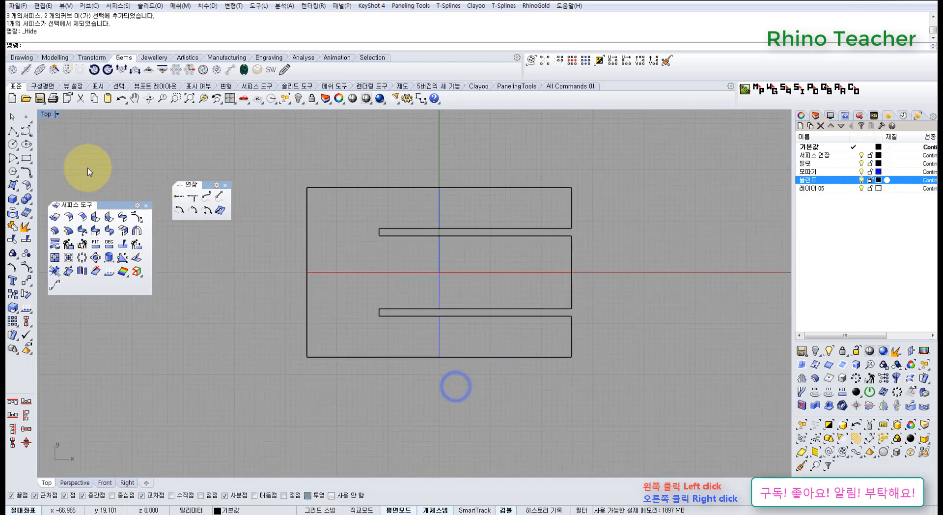
Step: Draw a straight line about 14.2 mm long joining the facing inner corners of the two notches
left_click(13, 131)
left_click(378, 236)
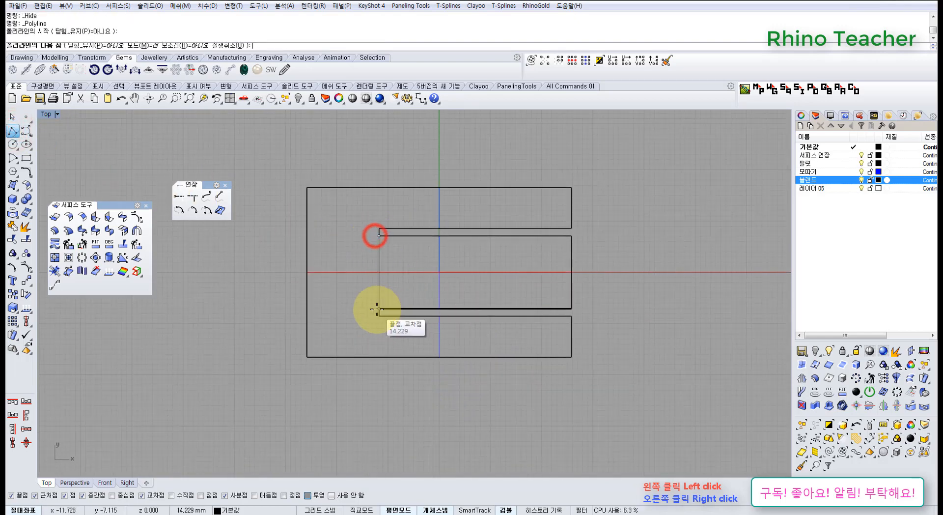
left_click(378, 309)
key("Return")
Step: Split the notched surface with the line between the notches and delete that line
scroll(400, 315, "up", 5)
left_click(416, 308)
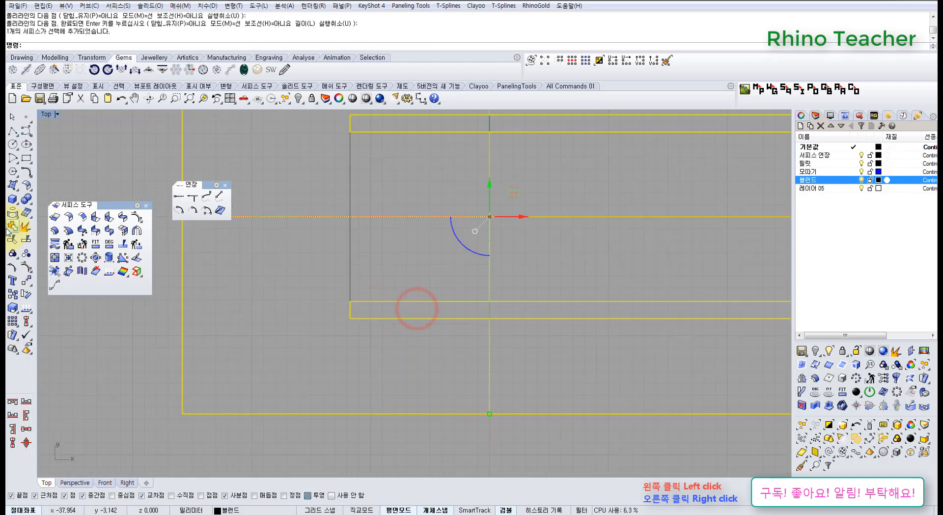
left_click(26, 240)
left_click(348, 281)
right_click(349, 282)
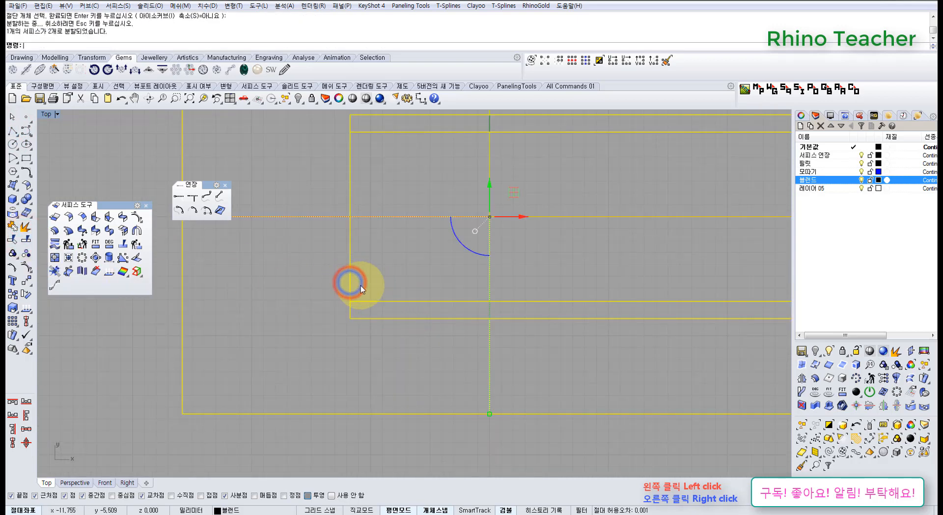
scroll(367, 291, "down", 5)
right_click_drag(367, 292, 295, 339)
key("Escape")
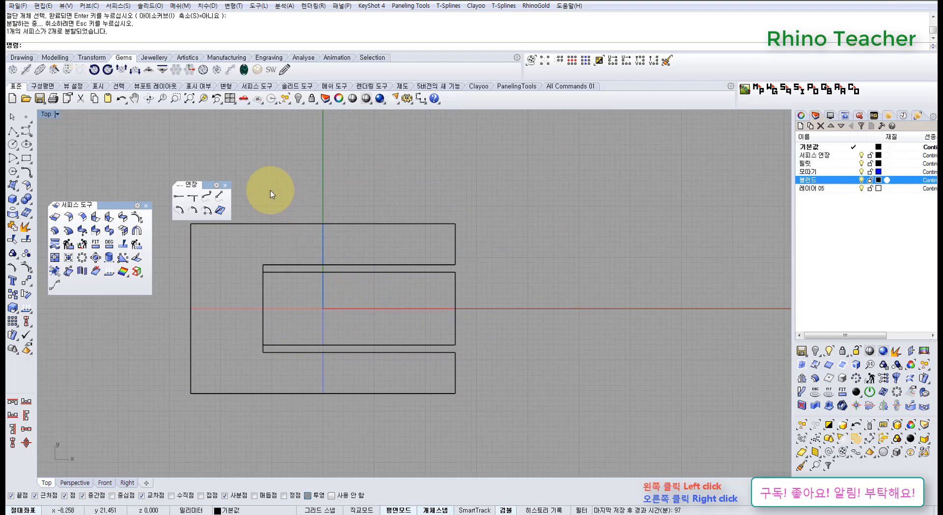
left_click(262, 269)
key("Delete")
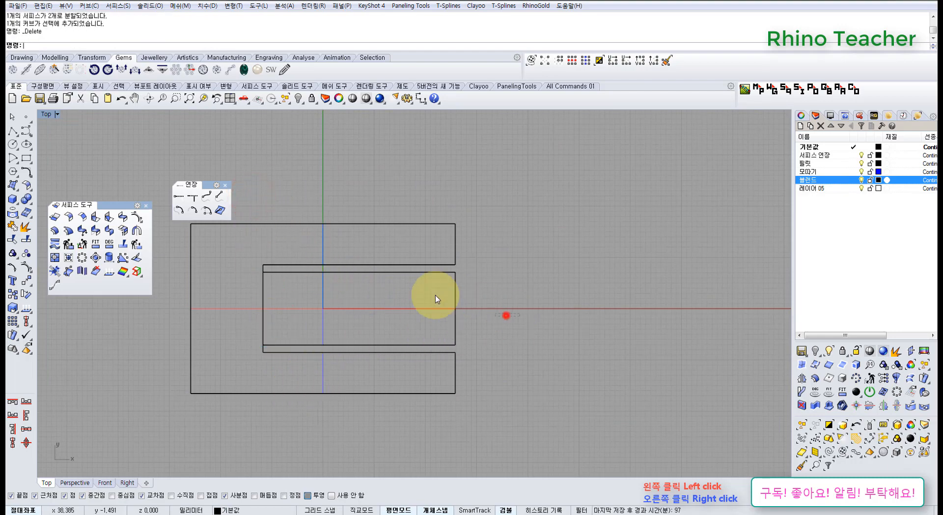
Step: Select the split-off middle surface, show it in the Front view, and float the transform (변형) tools beside it
left_click(426, 317)
key("ctrl+F2")
scroll(424, 331, "down", 7)
right_click_drag(374, 347, 319, 356)
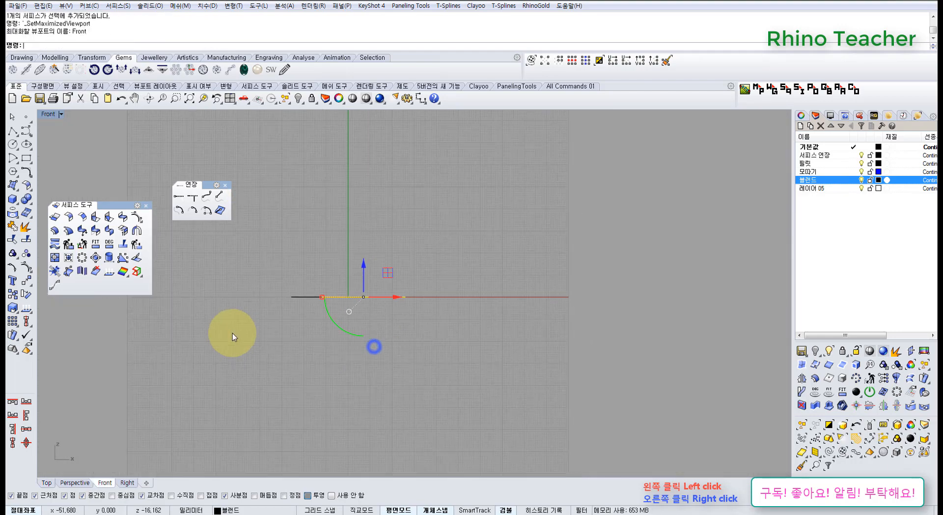
scroll(202, 303, "up", 10)
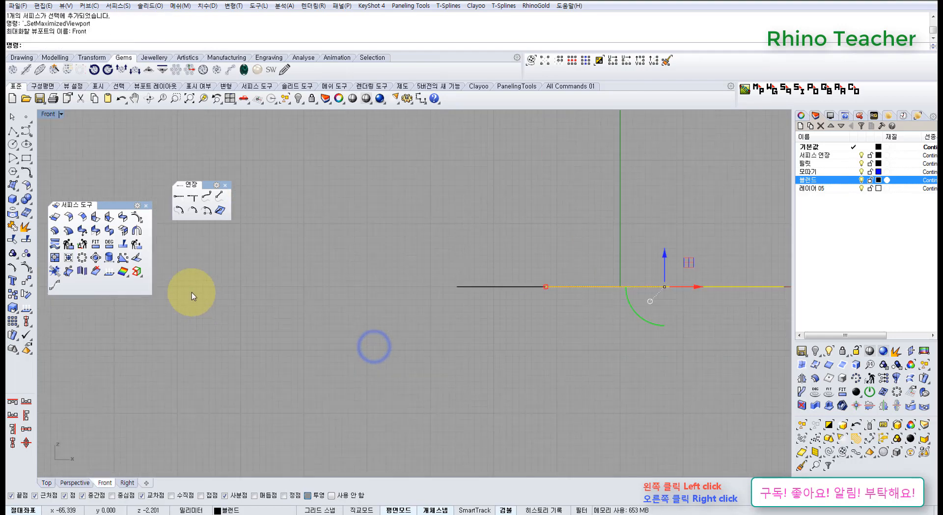
left_click(27, 282)
left_click_drag(63, 283, 80, 336)
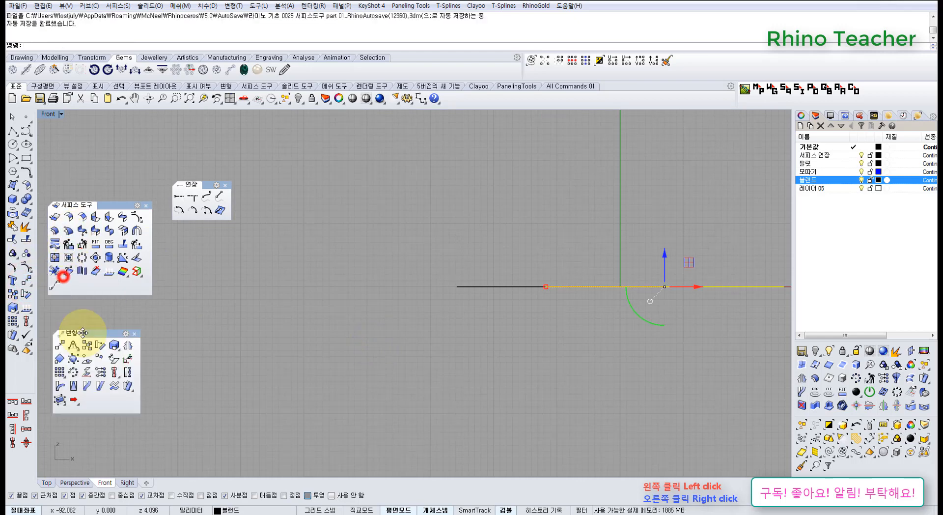
right_click_drag(507, 353, 328, 357)
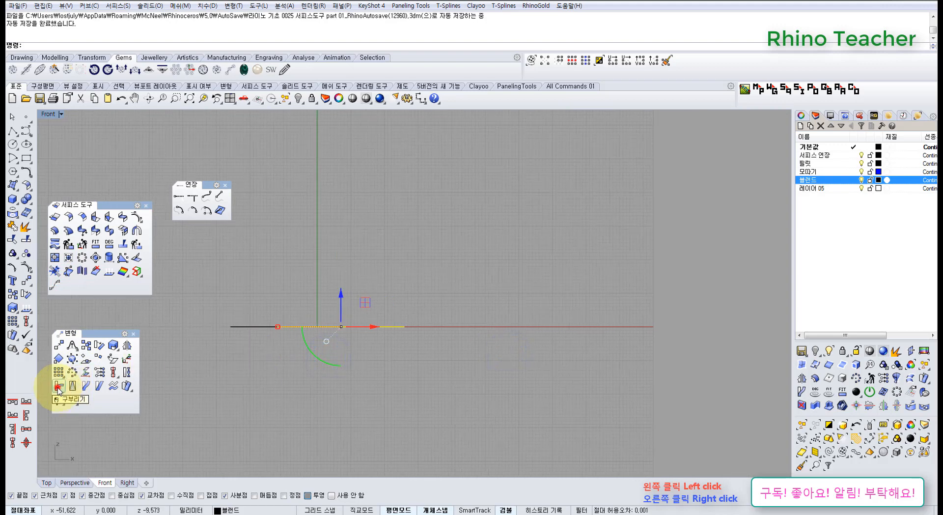
Step: Try to bend the middle surface downward from its inner end along a horizontal spine, and undo the bend
left_click(58, 386)
scroll(274, 344, "up", 3)
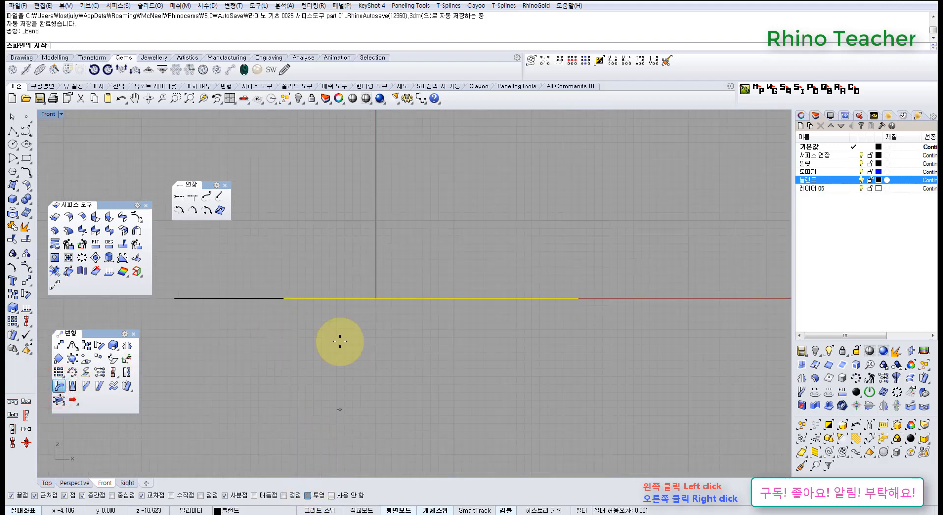
left_click(282, 300)
right_click_drag(630, 332, 559, 325)
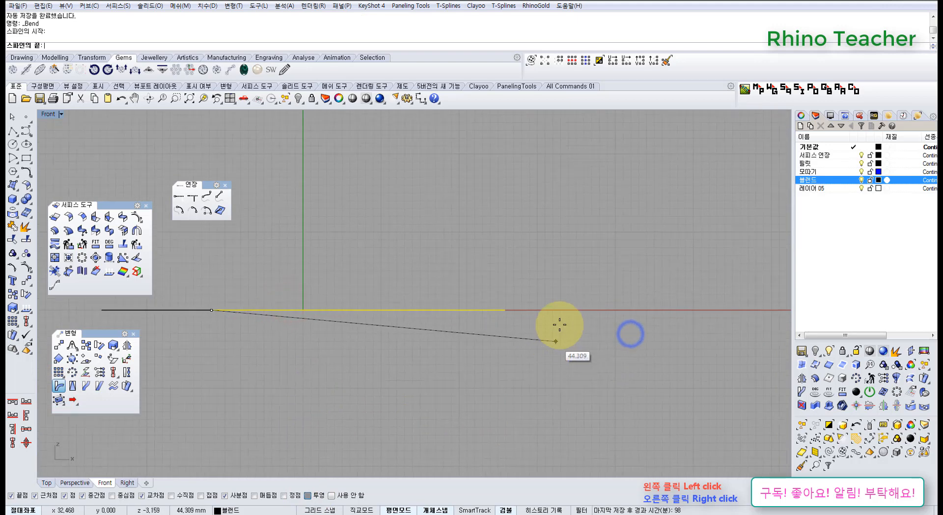
left_click(585, 309)
left_click(502, 436)
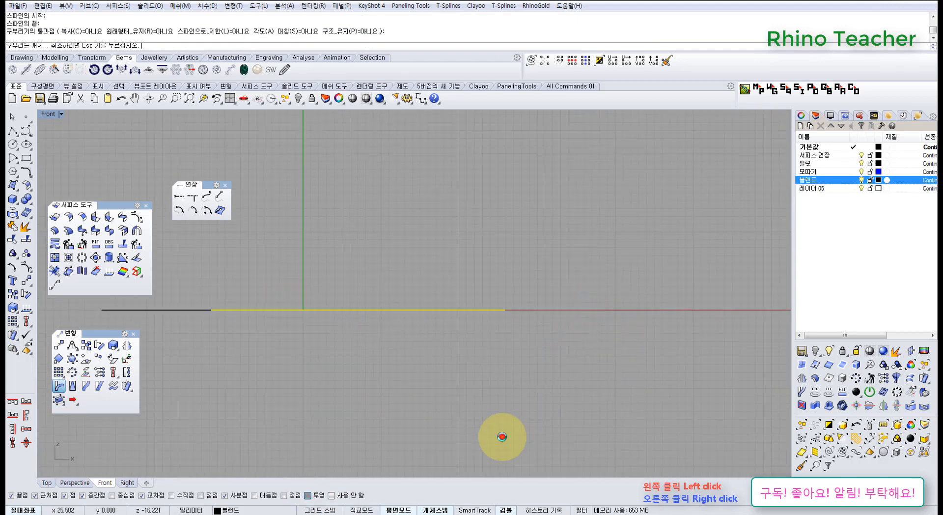
key("ctrl+z")
mouse_move(349, 376)
right_mouse_down()
mouse_move(395, 366)
mouse_move(332, 373)
right_mouse_up()
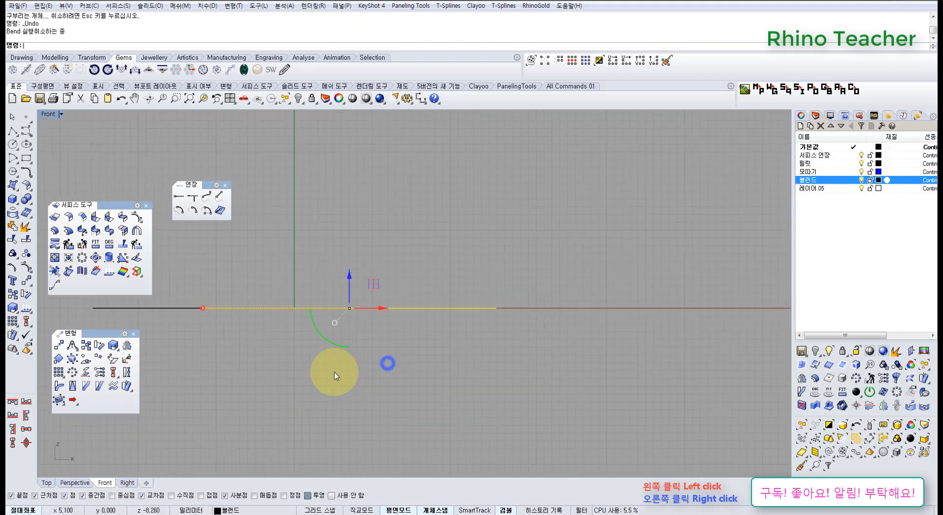
Step: Copy the middle surface twice straight up in the Front view, placing the higher copy about 24 mm above the original
left_click(12, 296)
scroll(284, 234, "down", 6)
right_click_drag(283, 234, 306, 343)
left_click(315, 328)
left_click(320, 270, "shift")
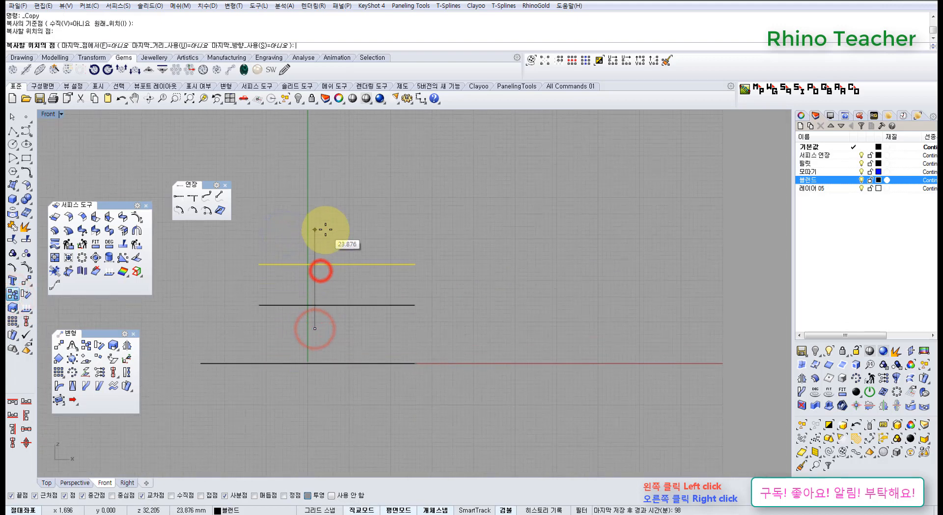
left_click(325, 230, "shift")
key("Return")
Step: Bend the upper copy into a downward-sloping arc, starting the spine at its left end
left_click(440, 236)
left_click_drag(404, 252, 237, 288)
scroll(247, 328, "up", 4)
right_click_drag(237, 291, 198, 333)
scroll(249, 331, "up", 2)
left_click(56, 386)
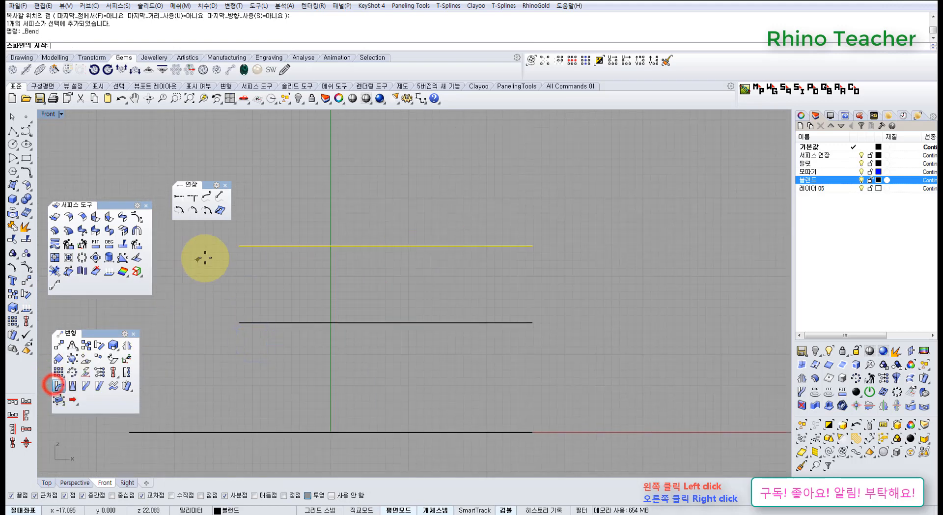
left_click(237, 245)
right_click_drag(495, 197, 466, 230)
left_click(456, 168)
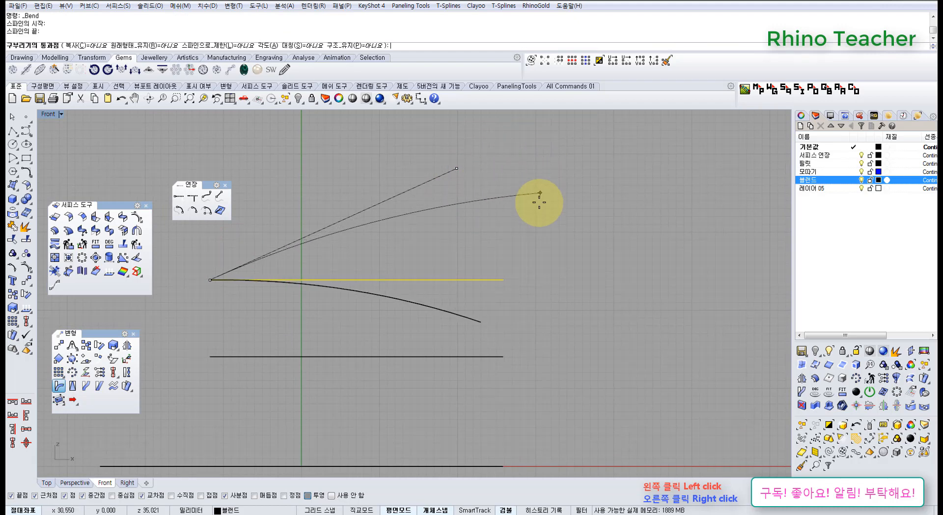
left_click(531, 227)
Step: Select the lower copy and start bending it with the spine beginning at its left end
right_click_drag(541, 329, 538, 262)
left_click(538, 265)
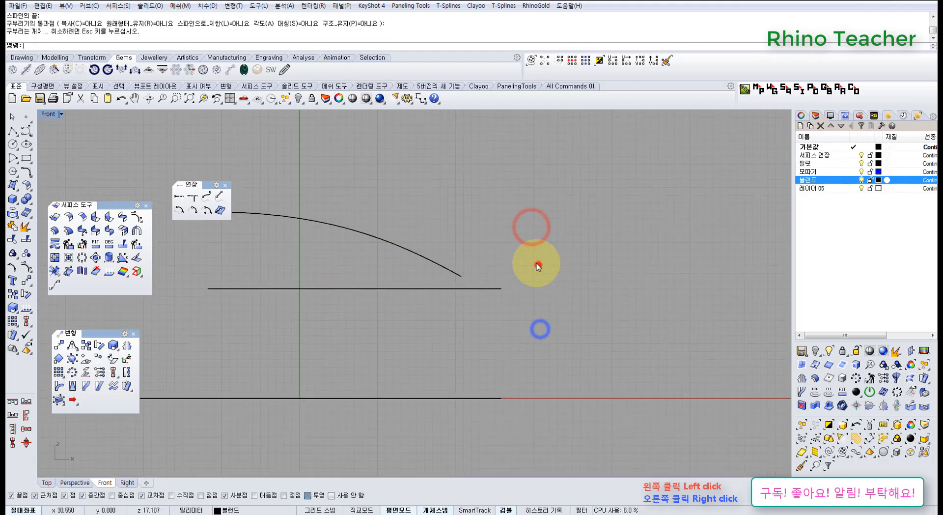
left_click_drag(528, 272, 466, 319)
right_click(311, 319)
left_click(208, 288)
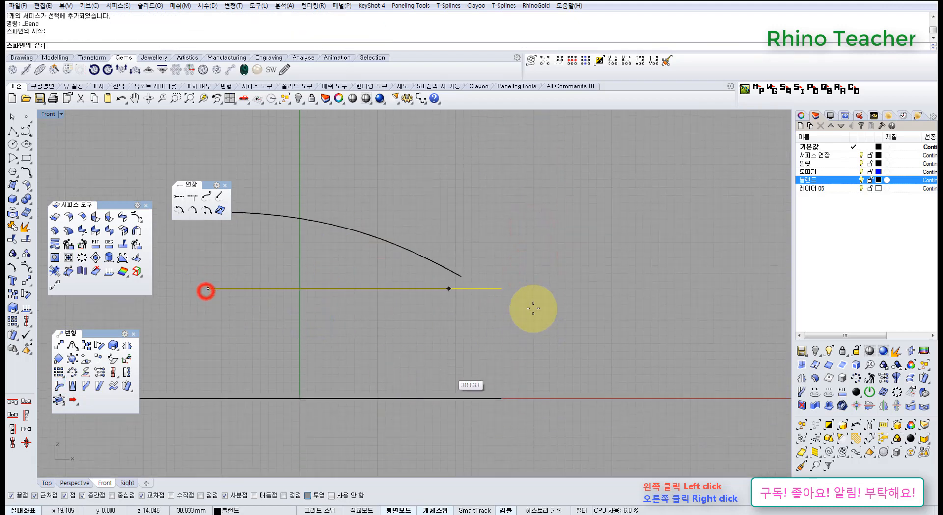
Step: Bend the lower straight surface downward in the Front view, with the spine end set beyond the surface's right end
left_click(556, 288)
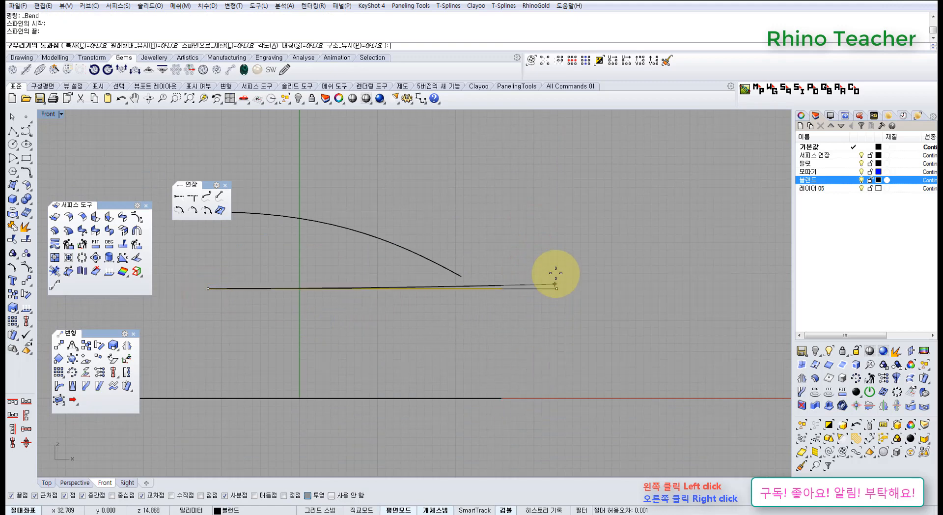
left_click(516, 442)
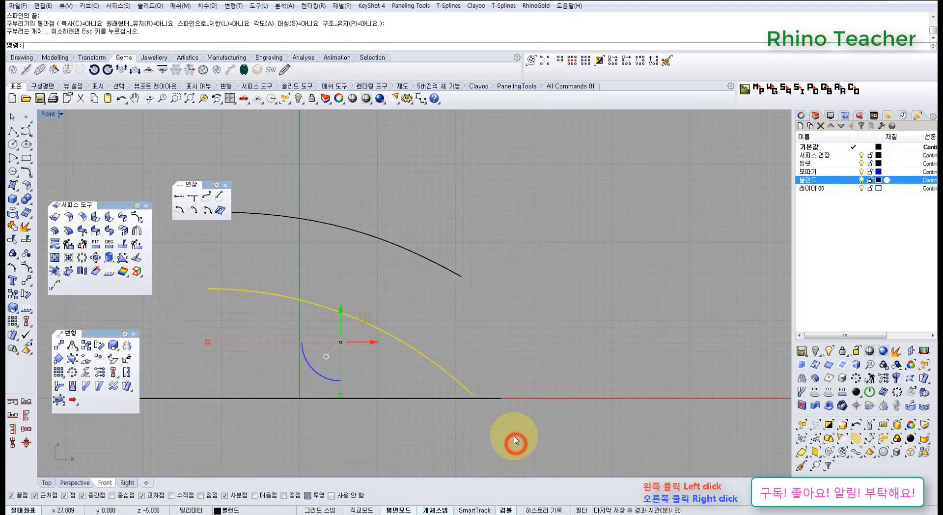
right_click_drag(467, 403, 479, 312)
scroll(487, 290, "down", 4)
right_click_drag(473, 276, 457, 310)
Step: Delete the two curved surfaces above the base plane
left_click(480, 295)
left_click_drag(377, 296, 388, 300)
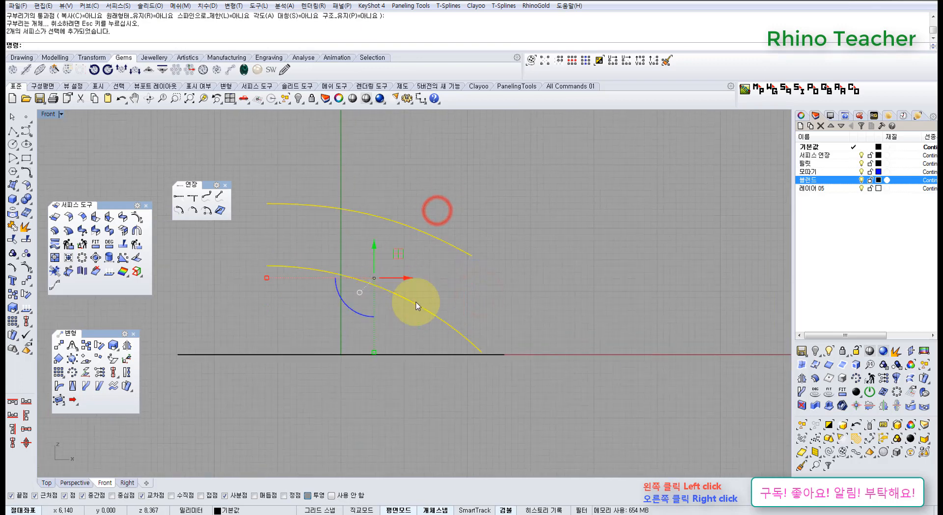
right_click_drag(433, 298, 366, 352)
key("Delete")
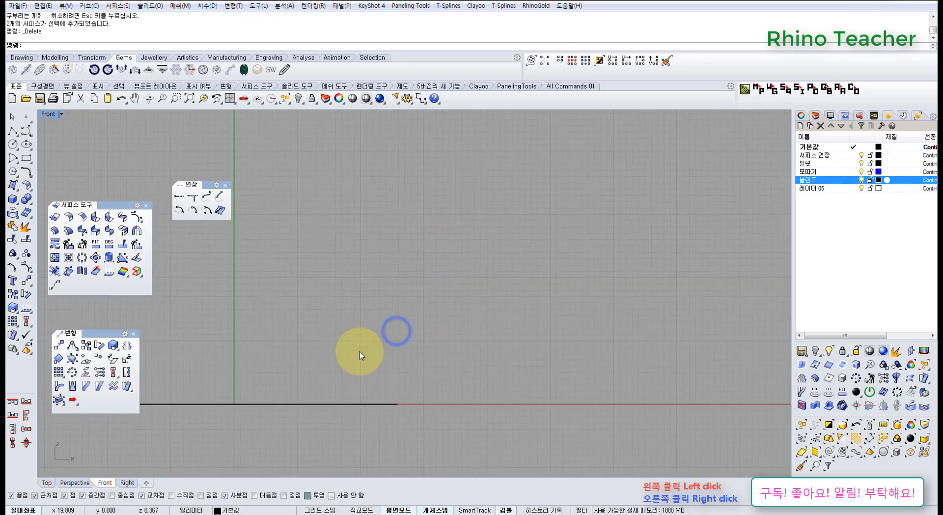
Step: Select the inner tongue surface in the Perspective view and return to the Front view
key("ctrl+F4")
right_click_drag(390, 295, 376, 326)
left_click(374, 329)
key("ctrl+F2")
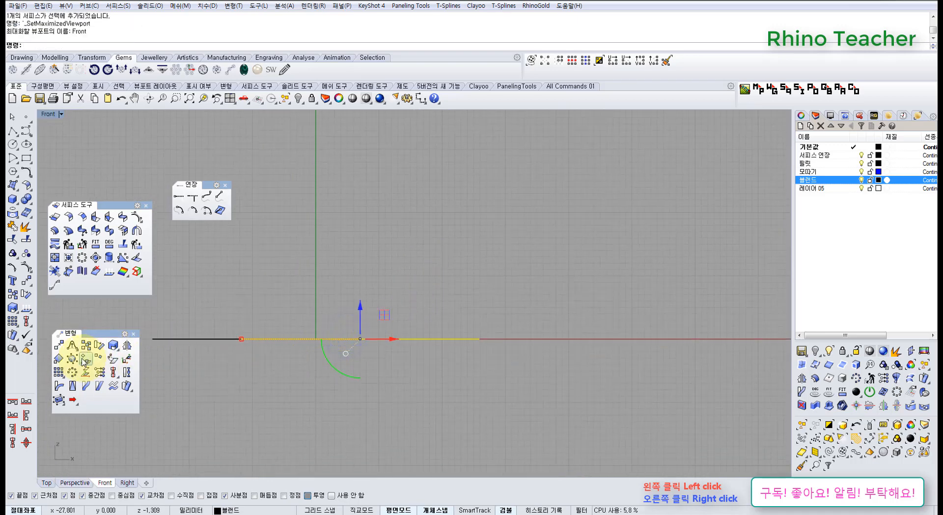
Step: Bend the selected surface downward with the spine spanning its full length, and undo that bend
left_click(60, 387)
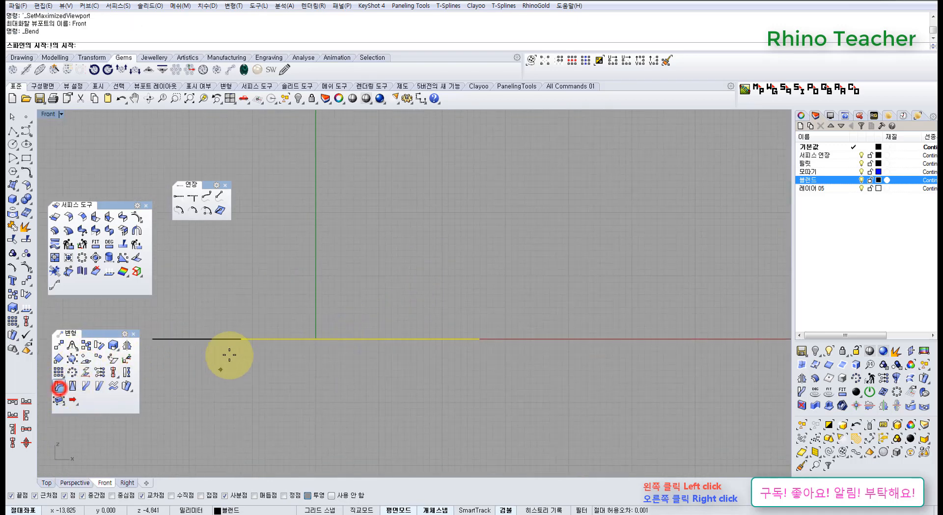
left_click(240, 338)
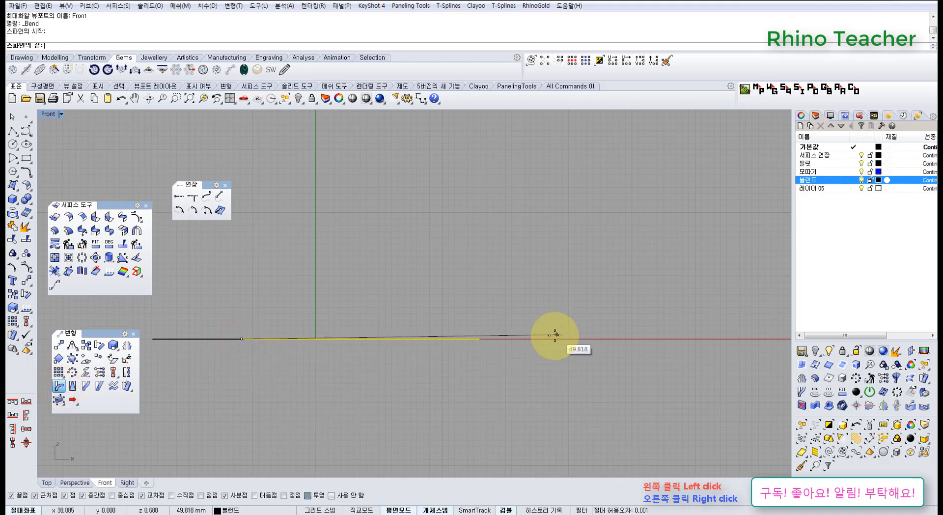
scroll(478, 343, "up", 3)
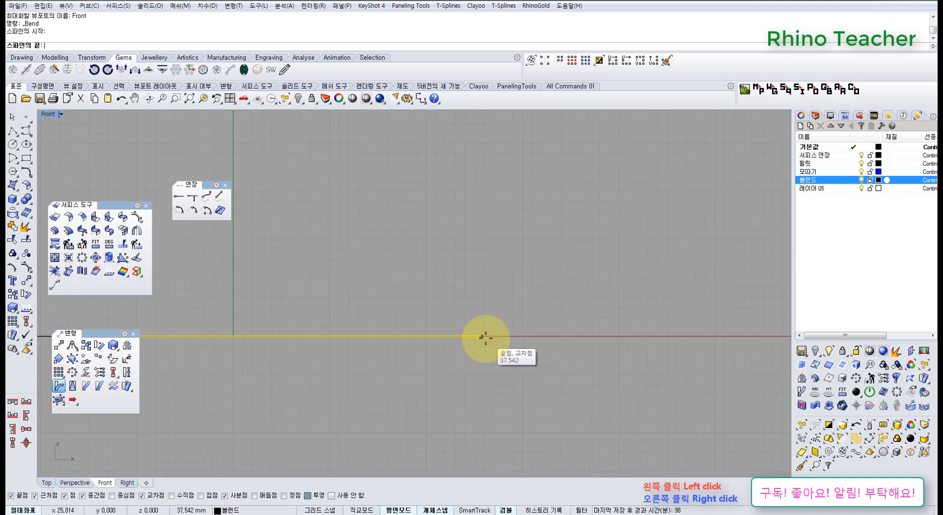
left_click(485, 338)
right_click_drag(434, 416, 437, 364)
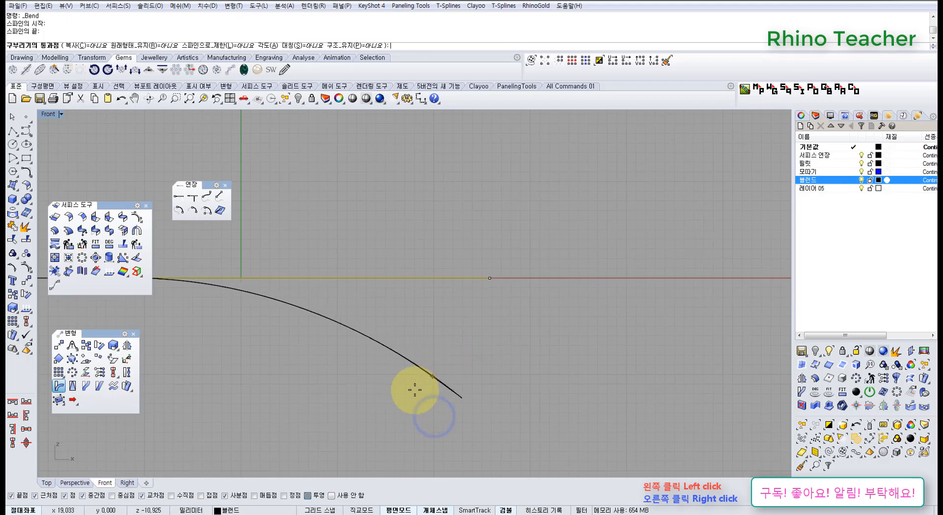
left_click(403, 401)
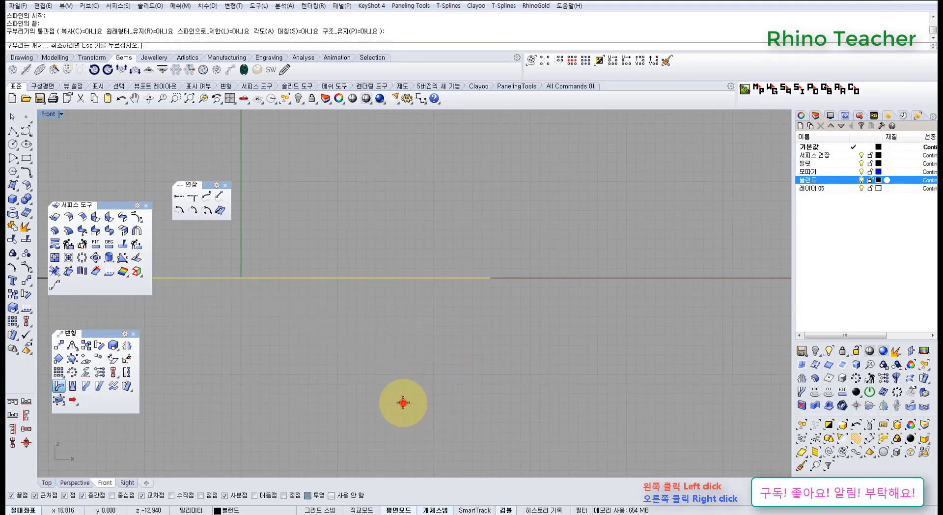
key("ctrl+z")
right_click(343, 339)
scroll(234, 325, "down", 5)
right_click_drag(237, 336, 305, 355)
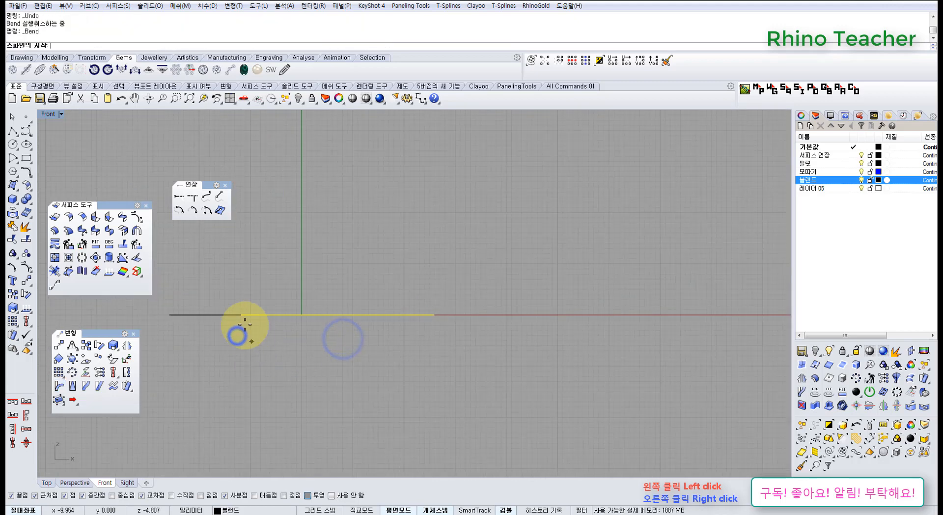
left_click(240, 315)
left_click(491, 315)
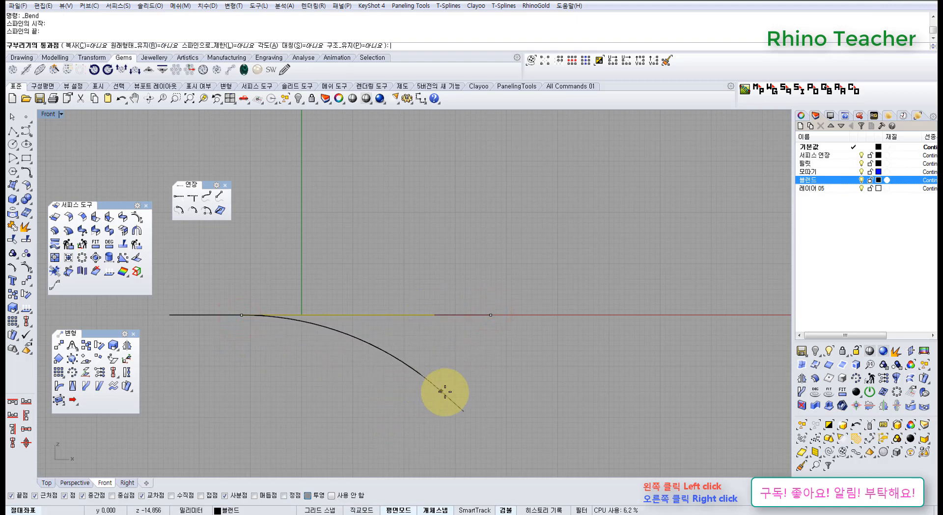
scroll(434, 387, "up", 5)
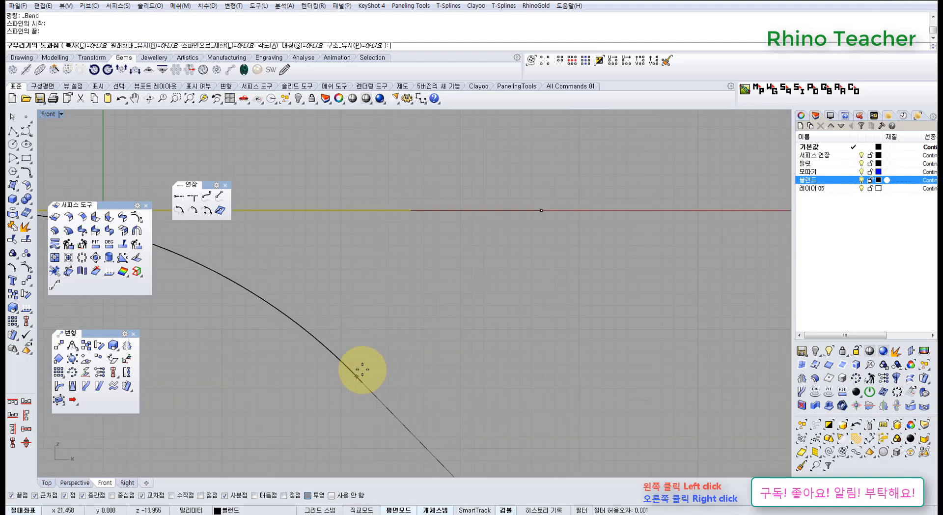
key("Escape")
Step: Bend the selected surface downward, with the spine running from its left end to its right end
scroll(357, 367, "down", 6)
right_click_drag(352, 367, 417, 368)
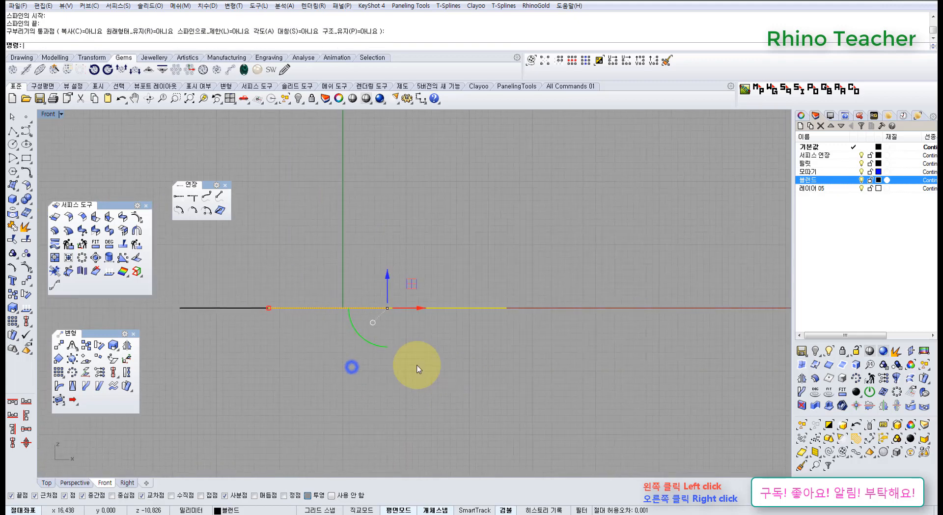
left_click(58, 386)
left_click(267, 308)
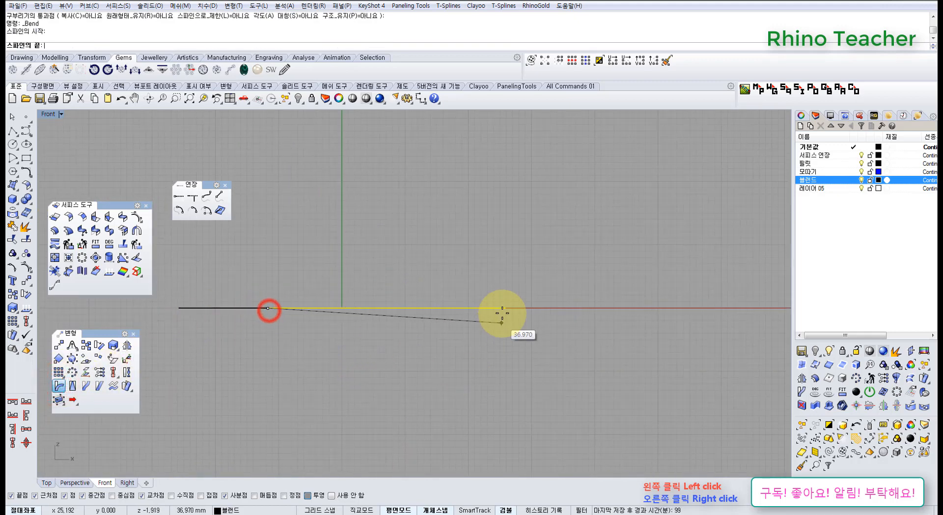
left_click(505, 307)
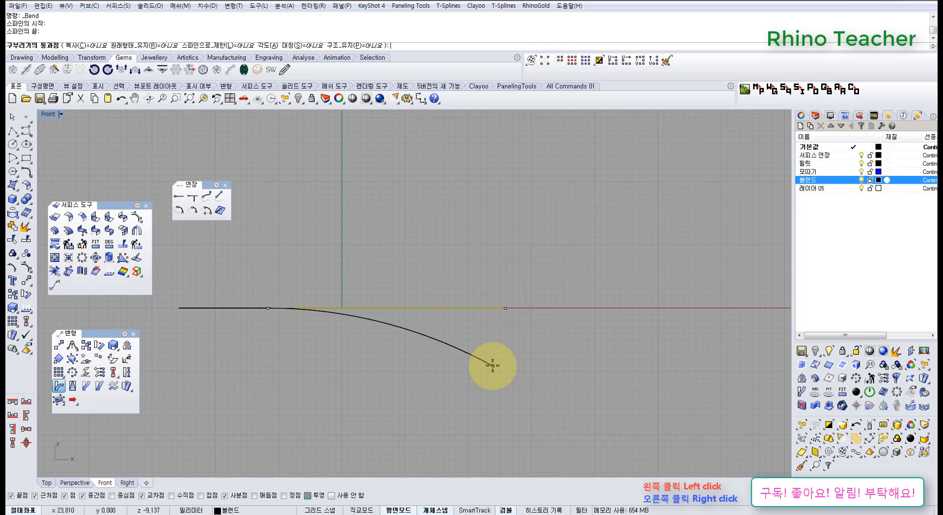
left_click(494, 362)
Step: Examine in the Perspective view how the bent tongue meets the surrounding flat surface
key("ctrl+F4")
right_click_drag(433, 342, 404, 269)
scroll(381, 298, "up", 5)
right_click_drag(363, 333, 340, 305)
key("Escape")
right_click_drag(299, 257, 294, 323)
right_click_drag(291, 330, 341, 311)
left_click(342, 312)
left_click(279, 281)
right_click_drag(293, 342, 311, 323)
key("Escape")
scroll(312, 361, "up", 8)
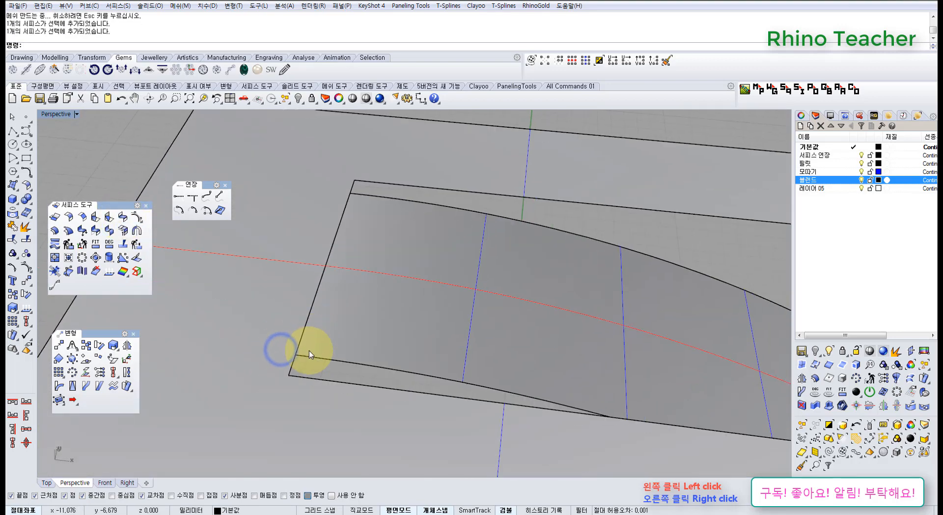
scroll(309, 349, "down", 8)
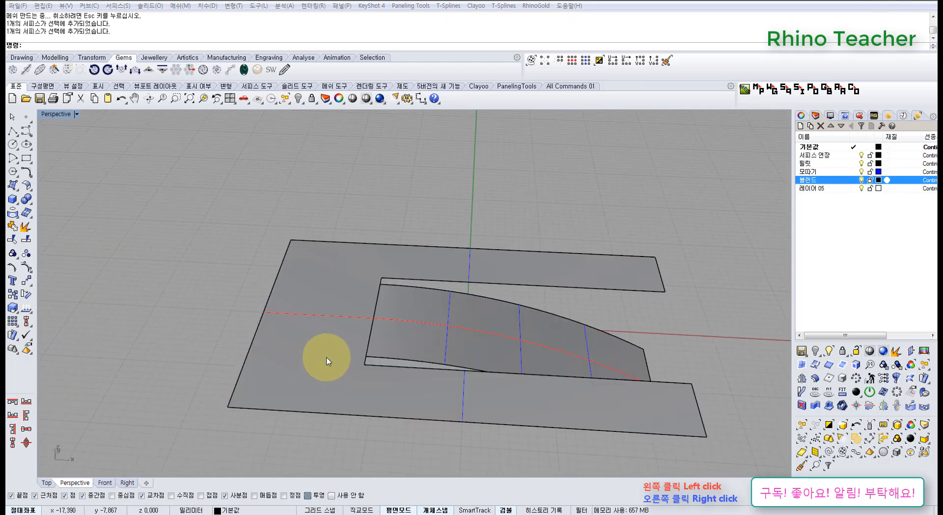
right_click_drag(331, 351, 178, 293)
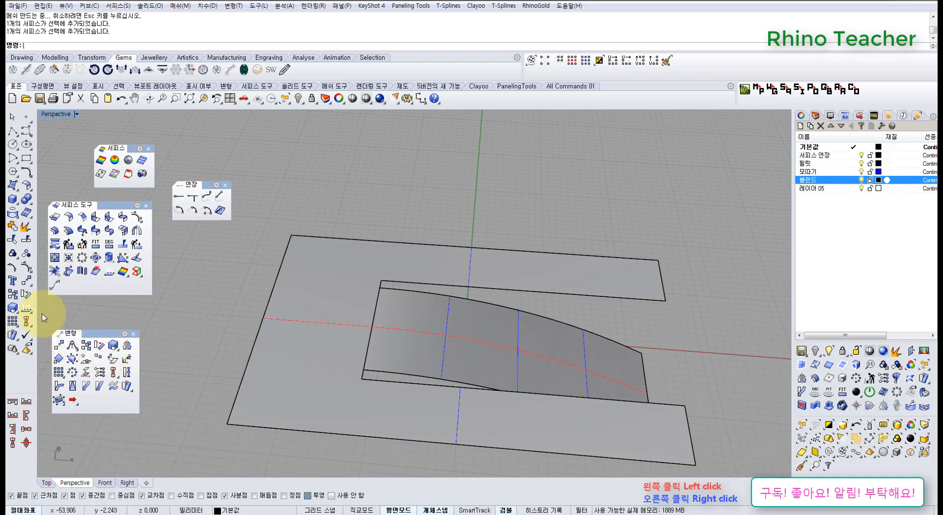
scroll(364, 332, "up", 6)
left_click(396, 346)
left_click(305, 351)
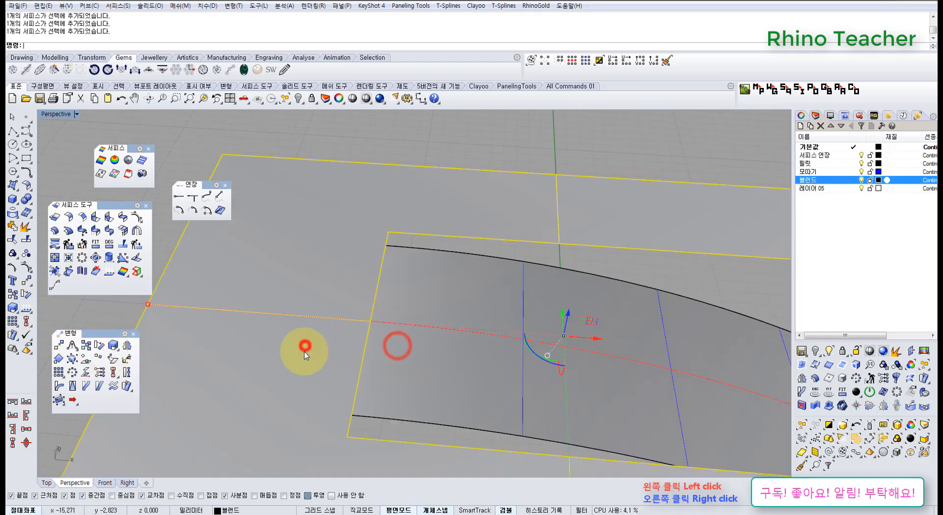
scroll(308, 339, "down", 5)
right_click_drag(312, 330, 308, 343)
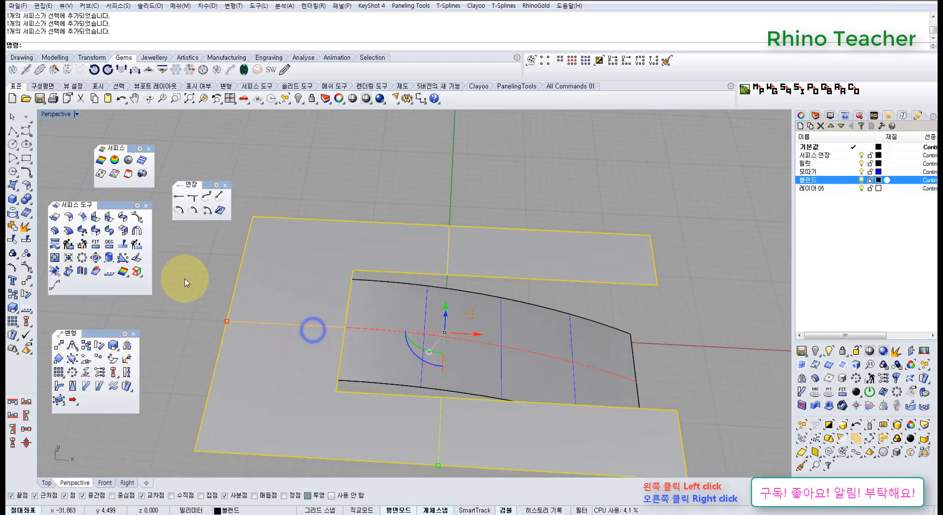
left_click(28, 308)
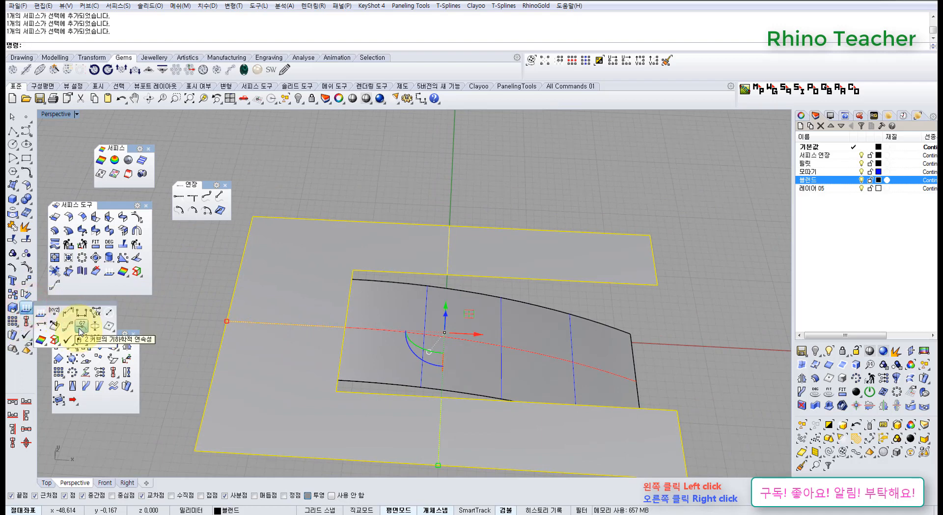
left_click(198, 286)
Step: Run a Zebra analysis on the flat outer surface and the bent tongue surface
right_click_drag(347, 326, 321, 355)
scroll(364, 336, "up", 4)
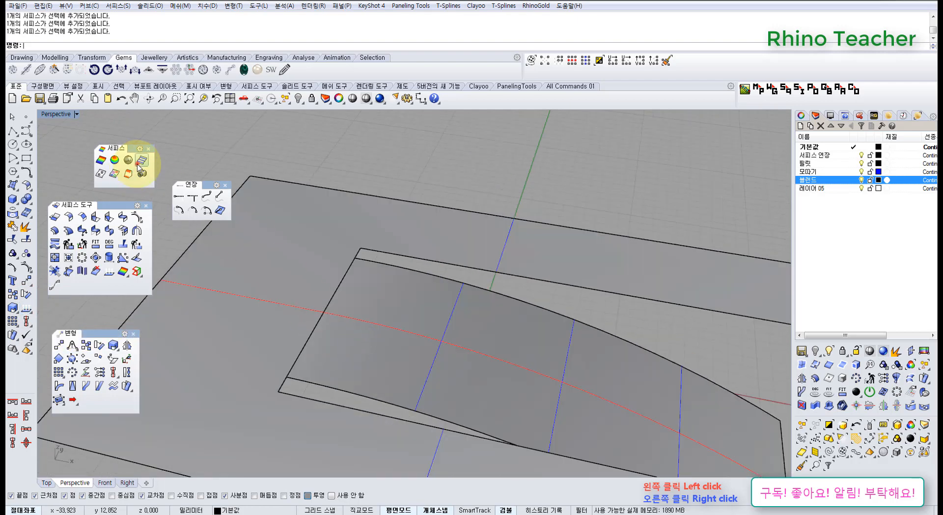
left_click(138, 159)
left_click(267, 296)
left_click(347, 343)
right_click(349, 344)
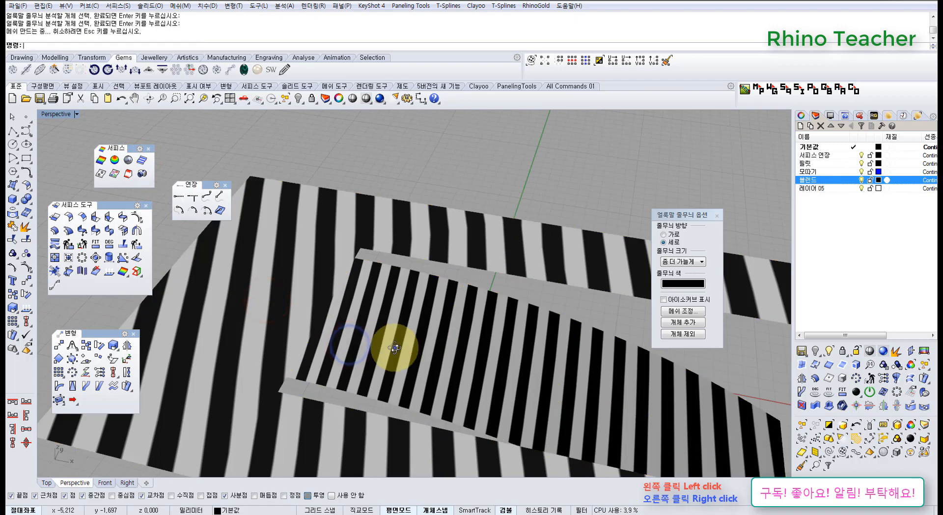
Step: Examine the zebra stripes across the seam between the flat and bent surfaces, and end the analysis
right_click_drag(394, 348, 366, 272)
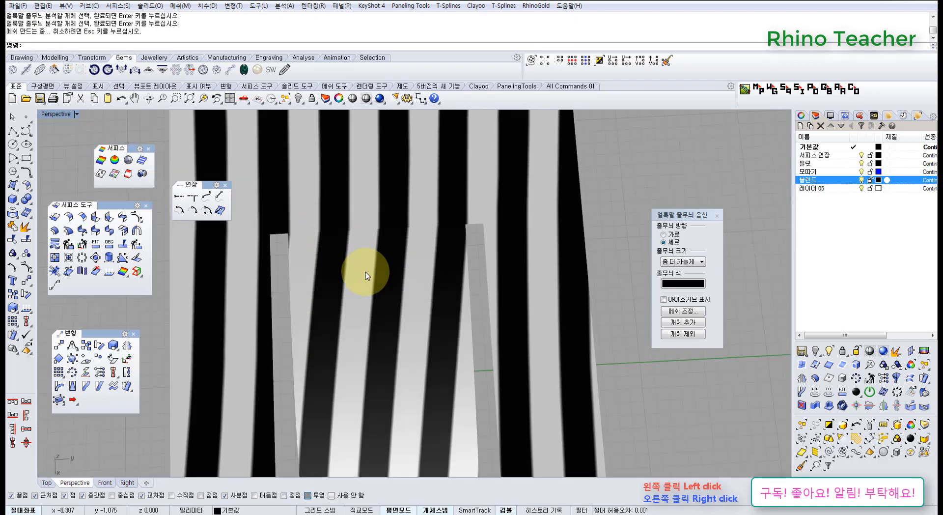
scroll(365, 273, "down", 7)
right_click_drag(304, 343, 484, 247)
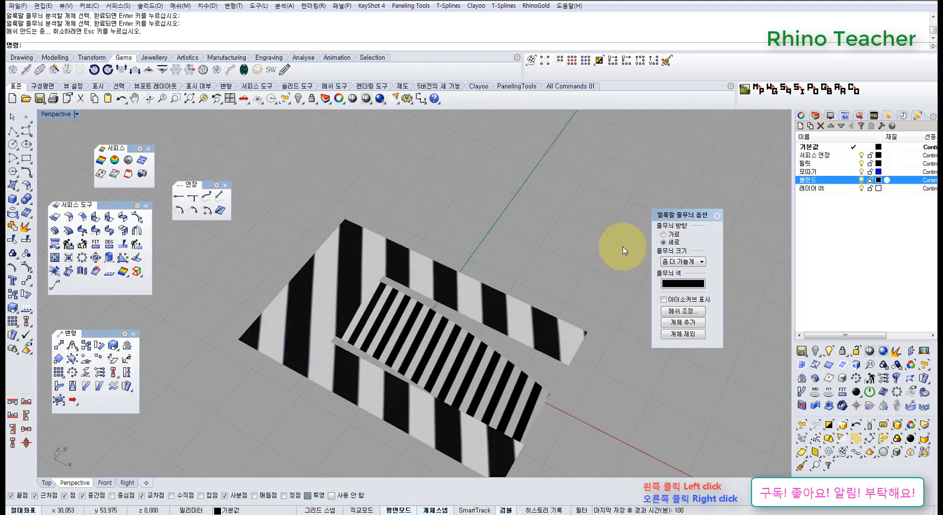
right_click_drag(452, 280, 342, 279)
scroll(364, 263, "up", 12)
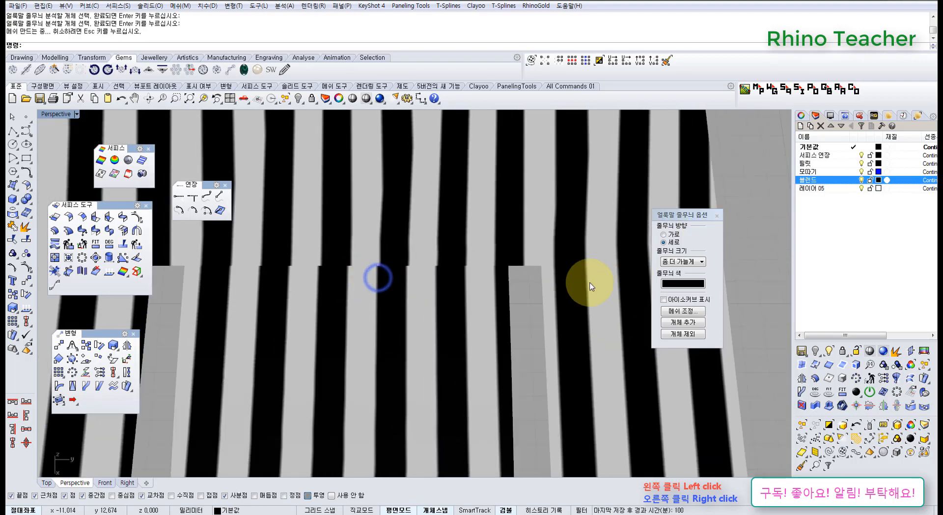
left_click(716, 216)
scroll(552, 279, "down", 6)
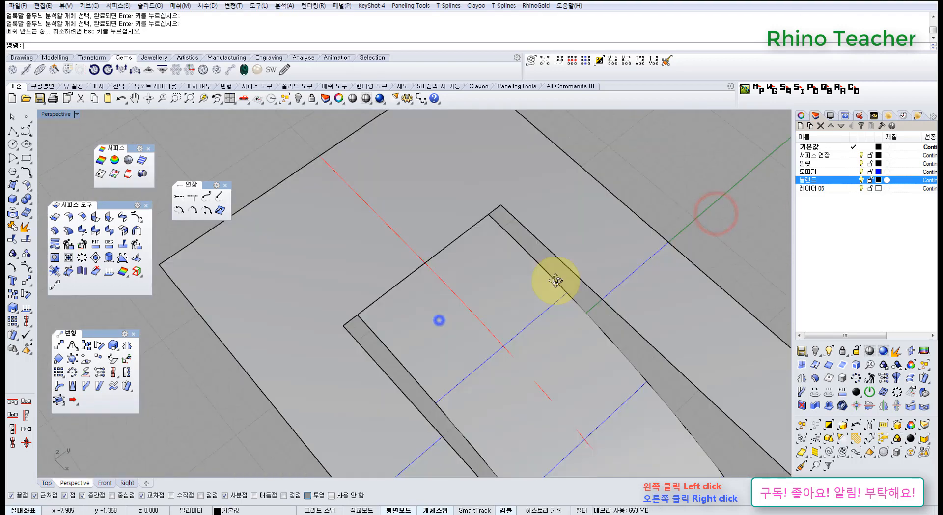
scroll(425, 320, "down", 4)
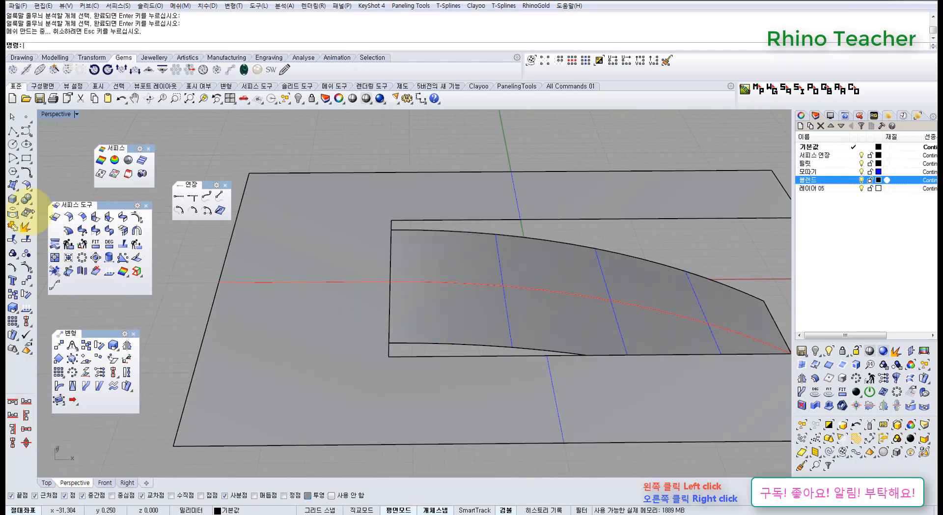
Step: Draw a straight polyline from the bent surface's near inner corner outward past the flat surface's left edge
left_click(13, 132)
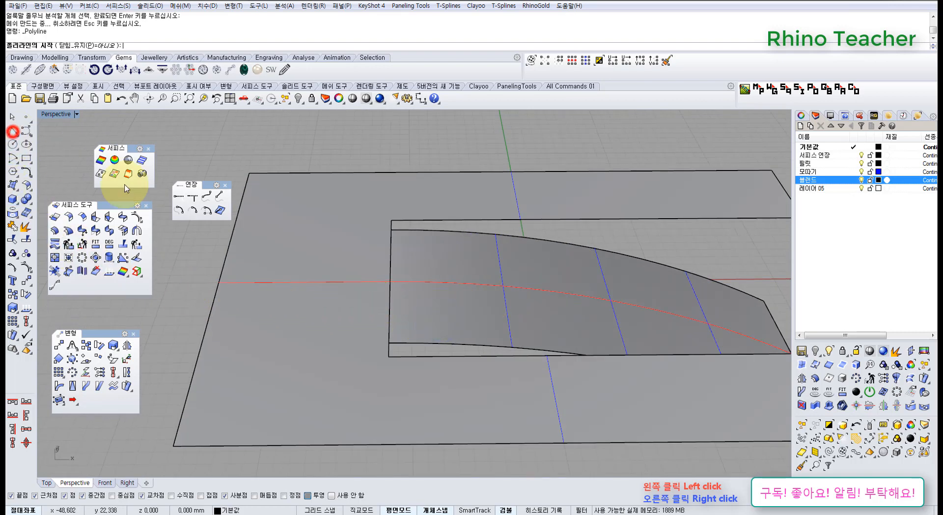
left_click(388, 345)
scroll(314, 351, "down", 3)
left_click(168, 347)
scroll(314, 349, "up", 4)
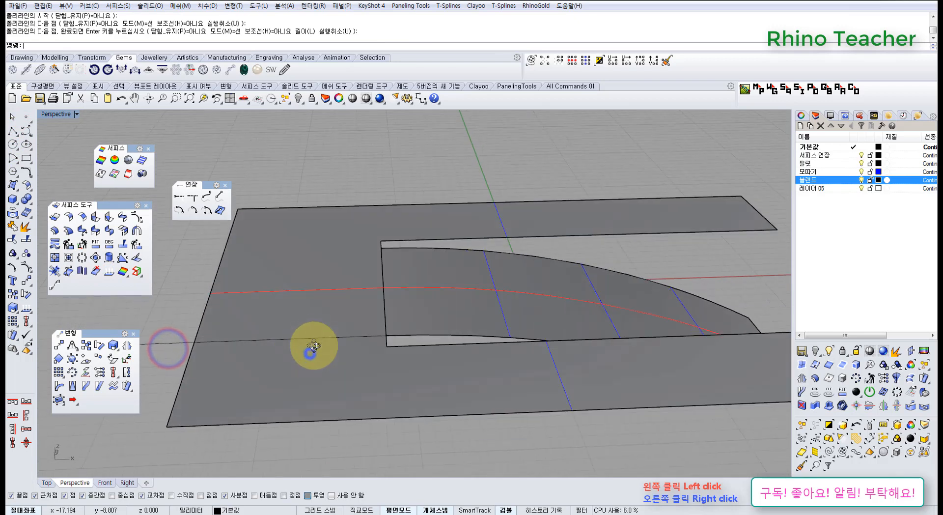
right_click(309, 353)
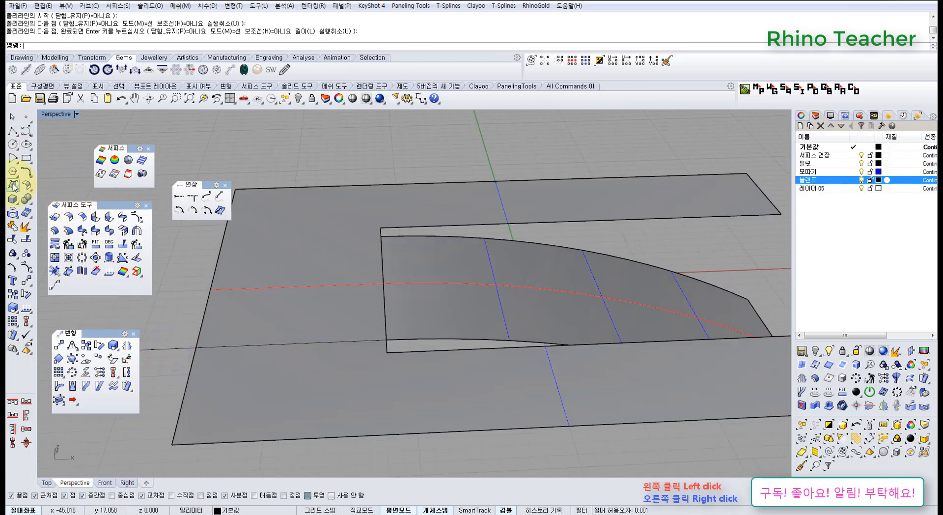
Step: Duplicate the bent surface's near long edge as a curve and deselect it
left_click(54, 215)
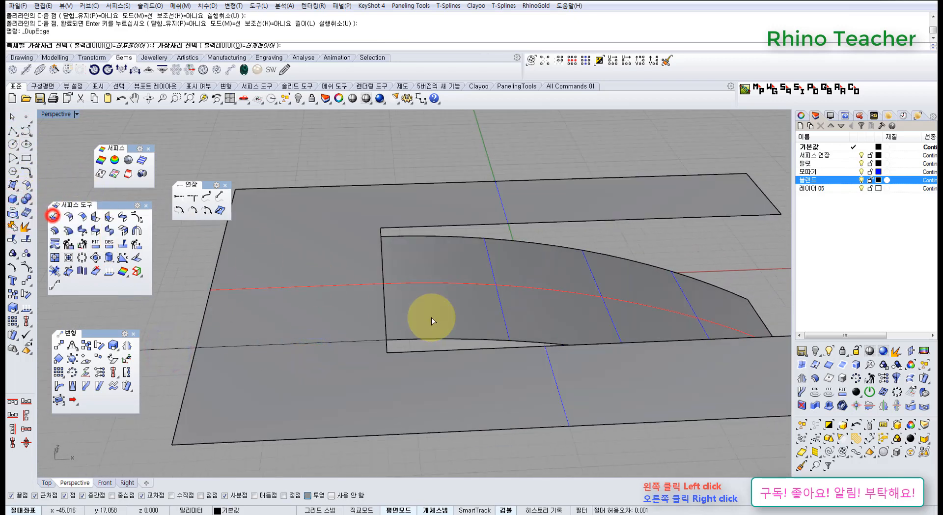
left_click(427, 339)
right_click(415, 340)
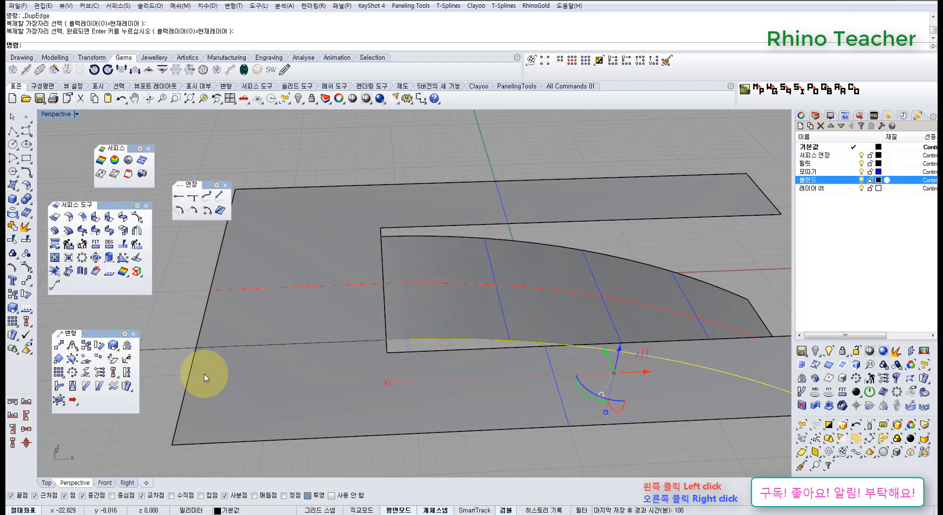
left_click(162, 324)
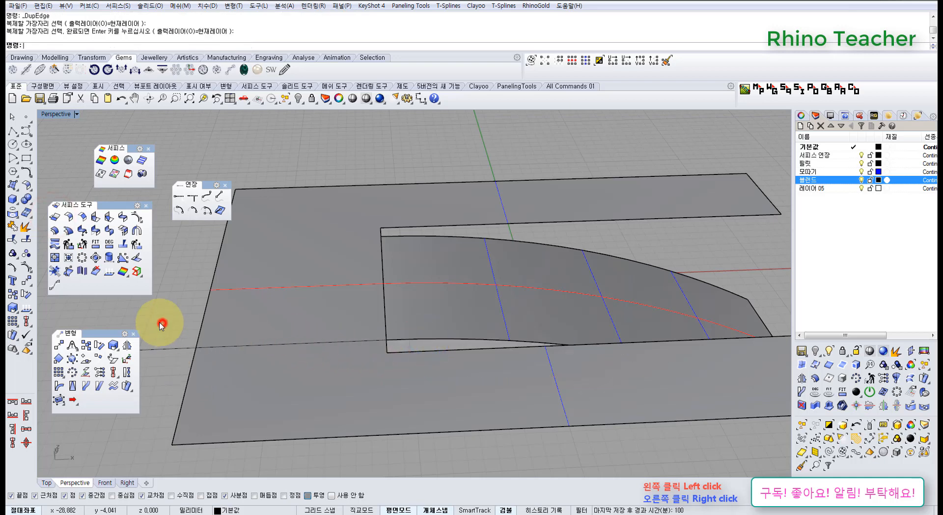
Step: Check the geometric continuity between the straight polyline and the duplicated edge curve of the bent surface
left_click(25, 311)
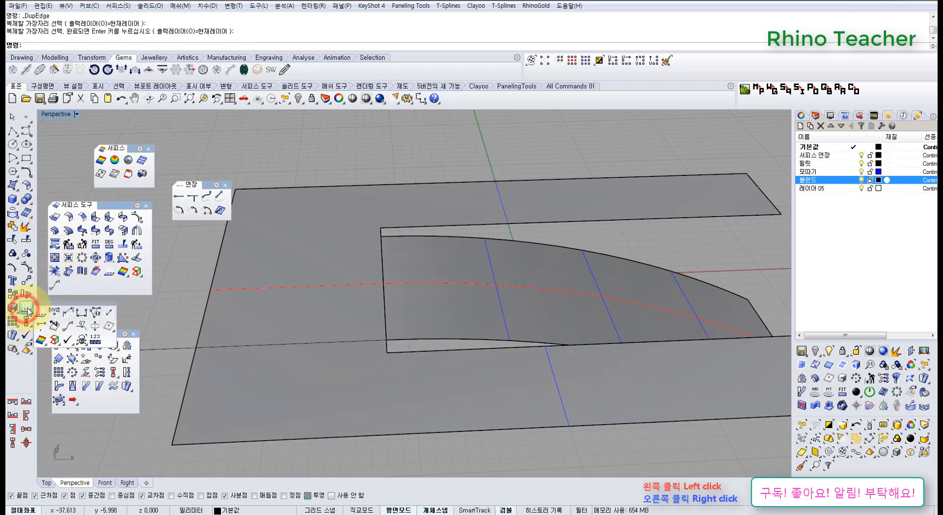
left_click(81, 325)
left_click(388, 340)
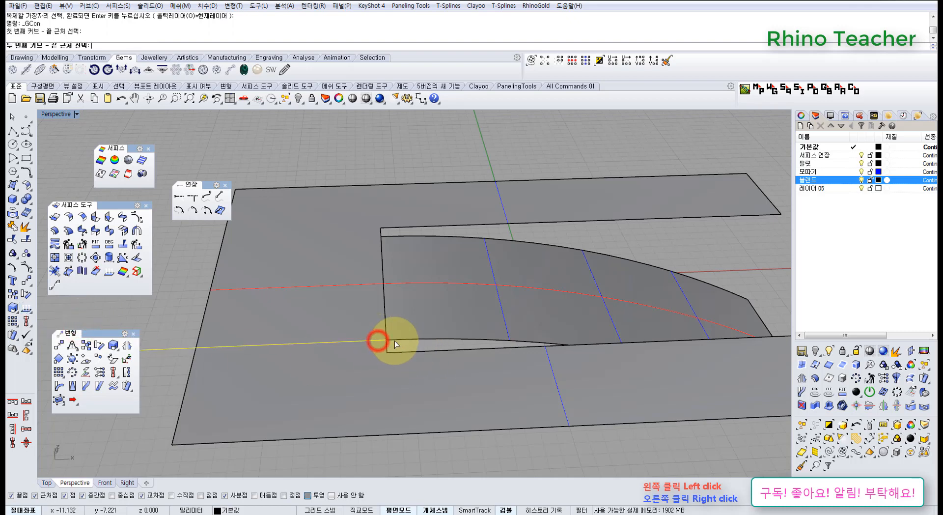
left_click(432, 366)
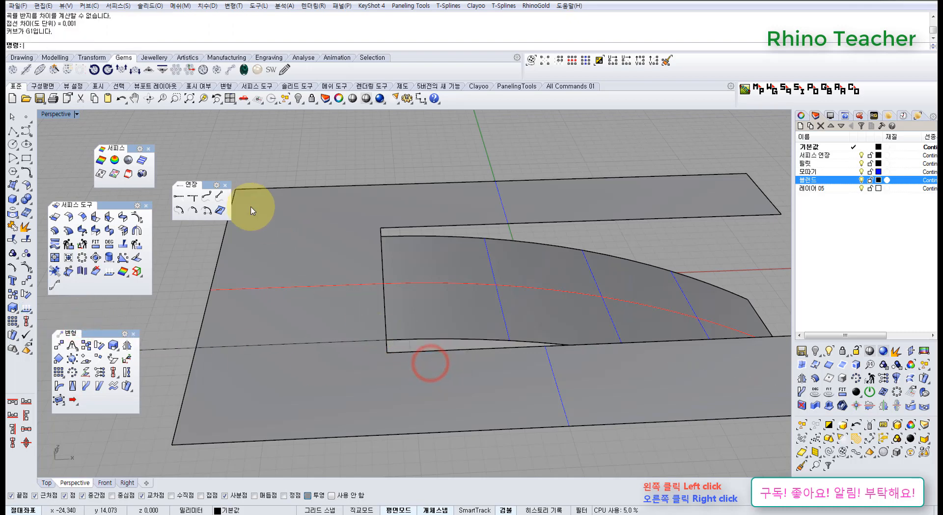
Step: Select the straight polyline together with the duplicated edge curve and delete both
scroll(361, 312, "down", 5)
right_click_drag(343, 310, 272, 313)
left_click_drag(513, 343, 522, 336)
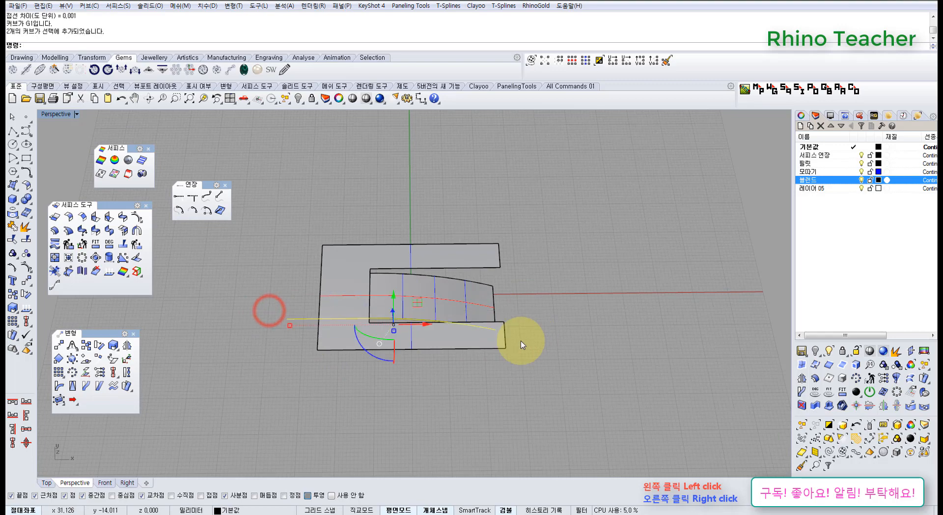
Step: Start a BlendSrf between the flat surface's inner slot edge and the bent tongue's adjacent long edge on one side
mouse_move(376, 324)
right_mouse_down()
mouse_move(398, 282)
mouse_move(353, 228)
mouse_move(414, 214)
mouse_move(406, 257)
mouse_move(350, 293)
mouse_move(337, 252)
mouse_move(383, 256)
mouse_move(366, 287)
mouse_move(316, 258)
right_mouse_up()
scroll(367, 288, "up", 4)
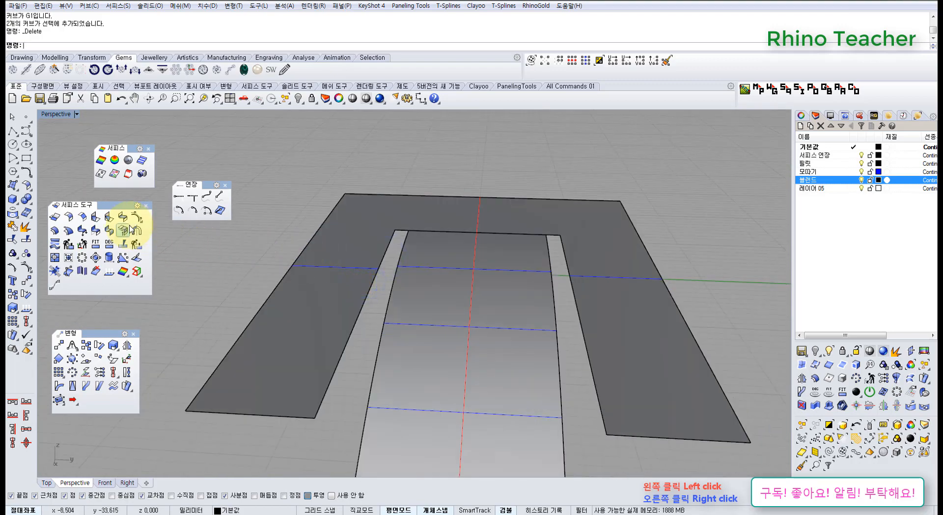
right_click_drag(354, 377, 340, 381)
left_click(319, 327)
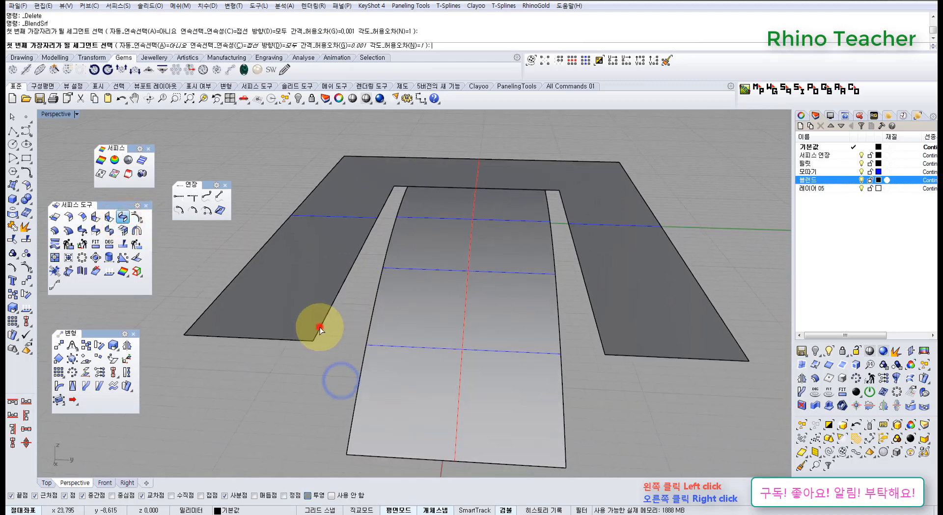
left_click(362, 360)
right_click_drag(364, 350, 433, 141)
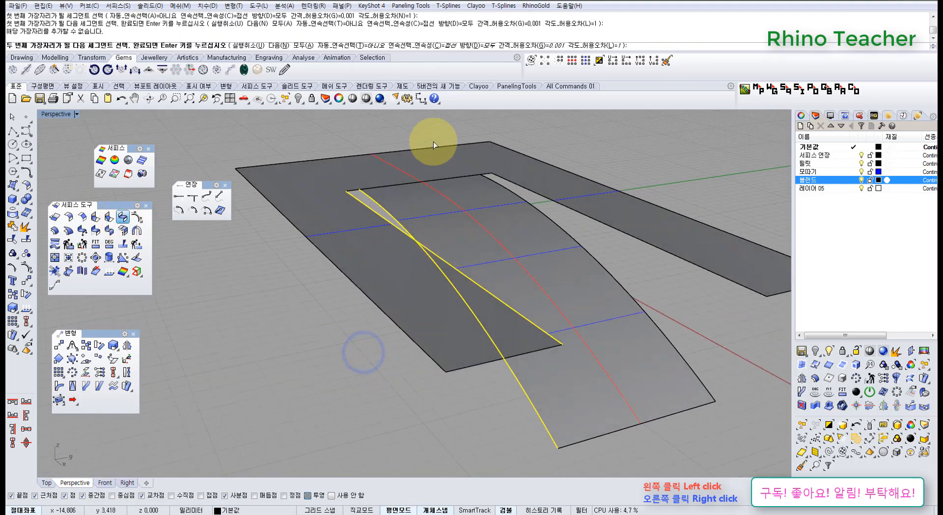
right_click(471, 217)
right_click_drag(434, 234, 363, 251)
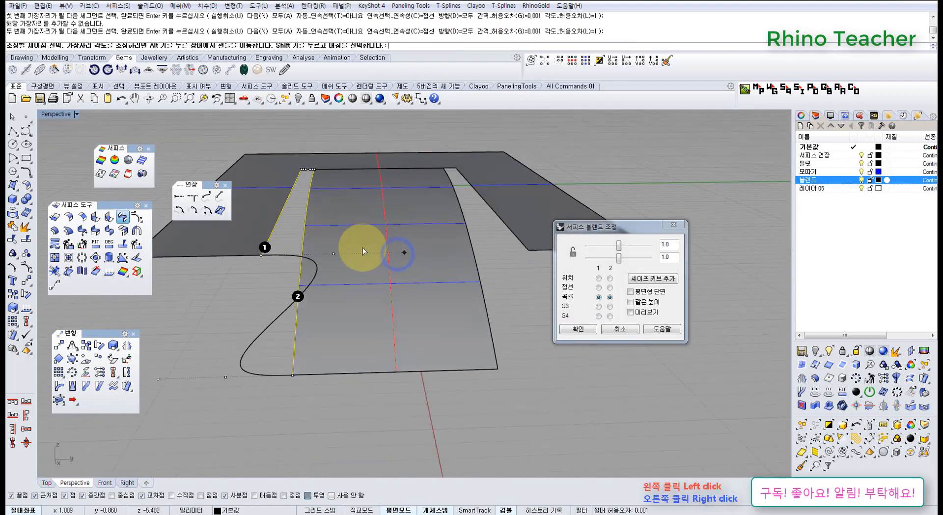
Step: Set both blend ends to tangency, shorten the end section's shape handles, turn on the preview and create the blend surface
left_click(601, 288)
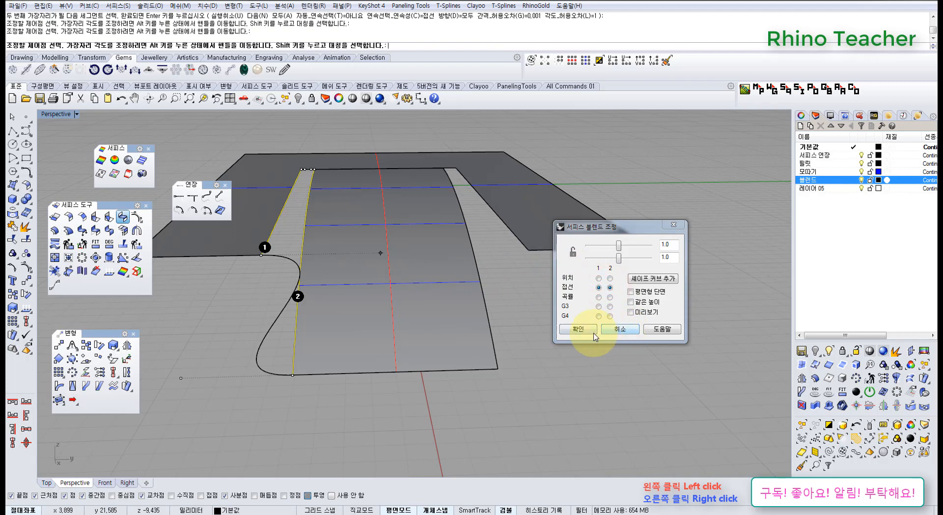
right_click_drag(400, 270, 405, 269)
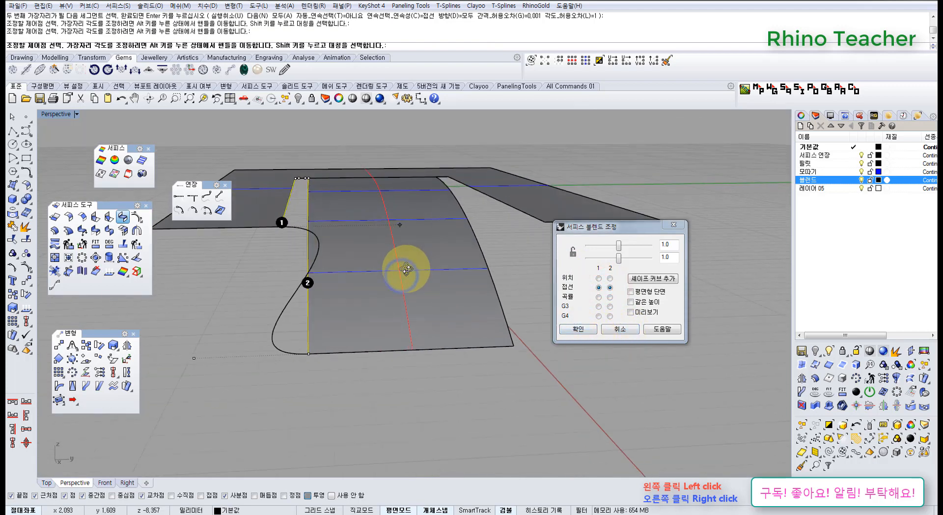
left_click(402, 225)
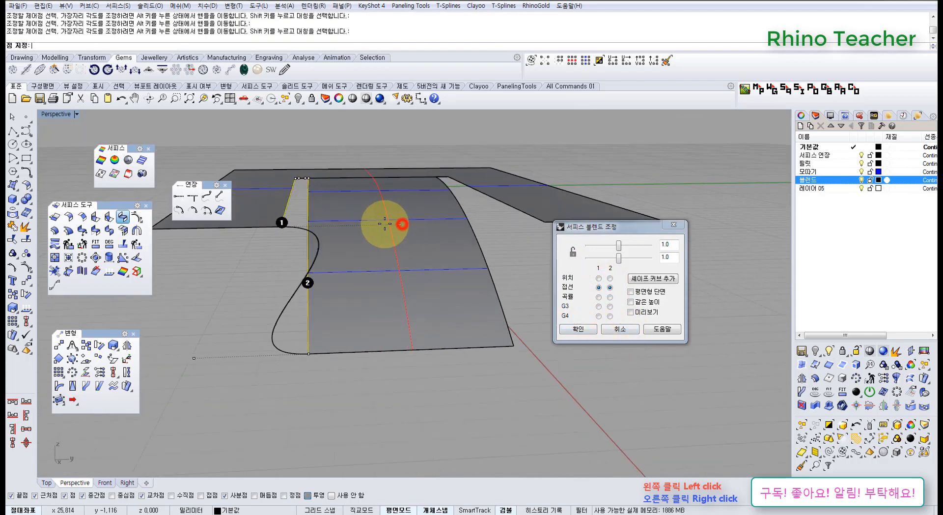
left_click(323, 224)
left_click(194, 358)
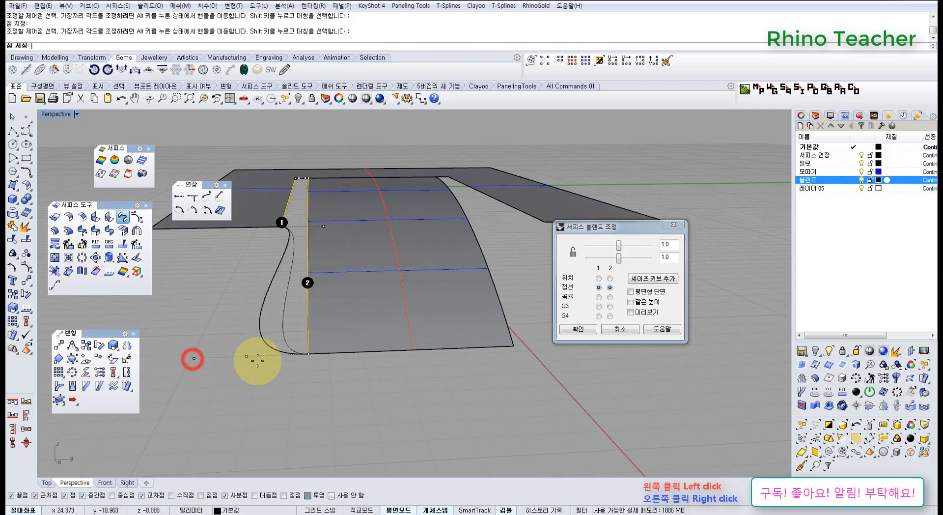
left_click(285, 365)
right_click_drag(407, 353, 299, 258)
left_click(631, 313)
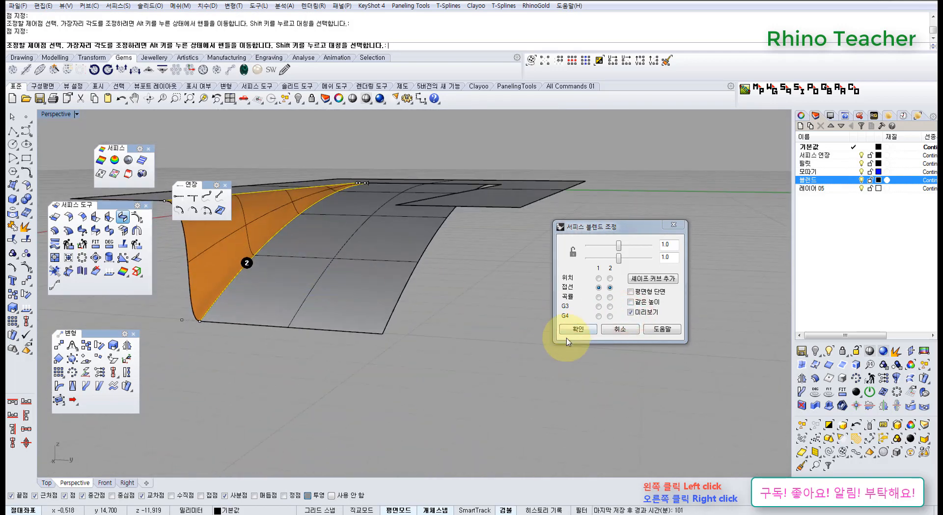
left_click(577, 329)
Step: Start a second BlendSrf between the slot edge and the tongue's long edge on the opposite side
right_click_drag(372, 257, 481, 314)
right_click(480, 313)
left_click(478, 327)
left_click(460, 334)
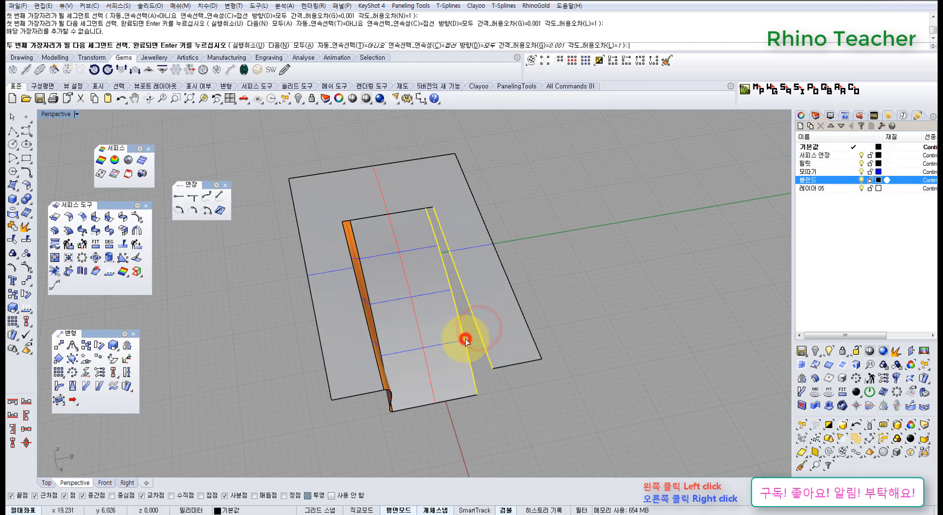
right_click(462, 336)
right_click_drag(473, 356, 400, 322)
Step: Pull both handles of the second blend's end section closer to its edges and create the tangent blend surface
left_click(353, 277)
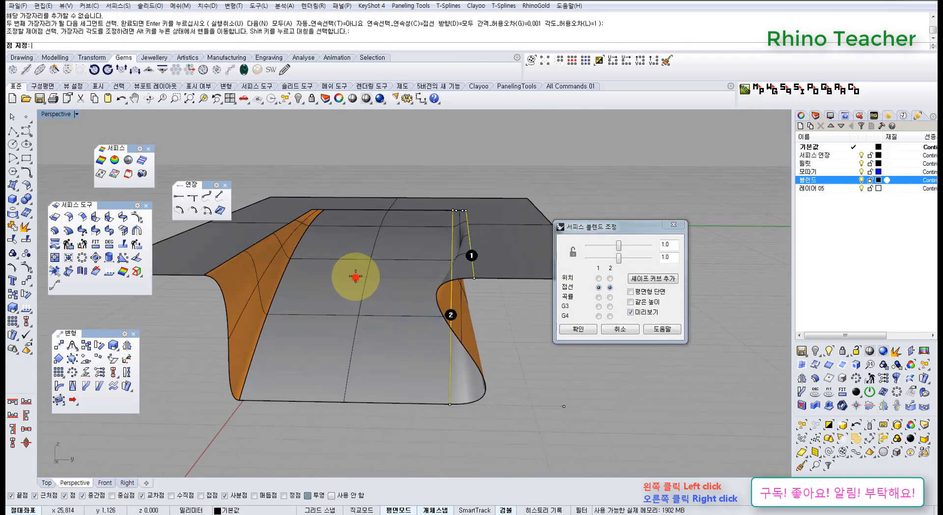
left_click(440, 282)
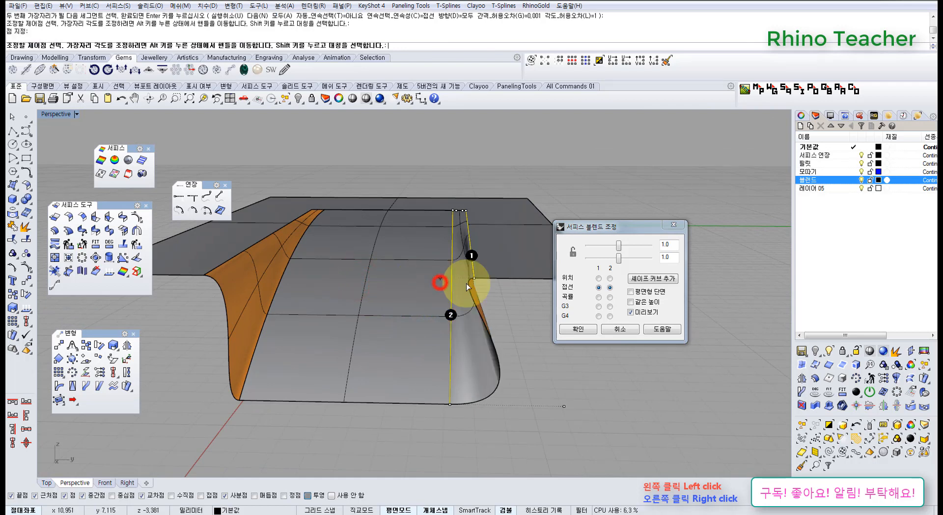
left_click(564, 407)
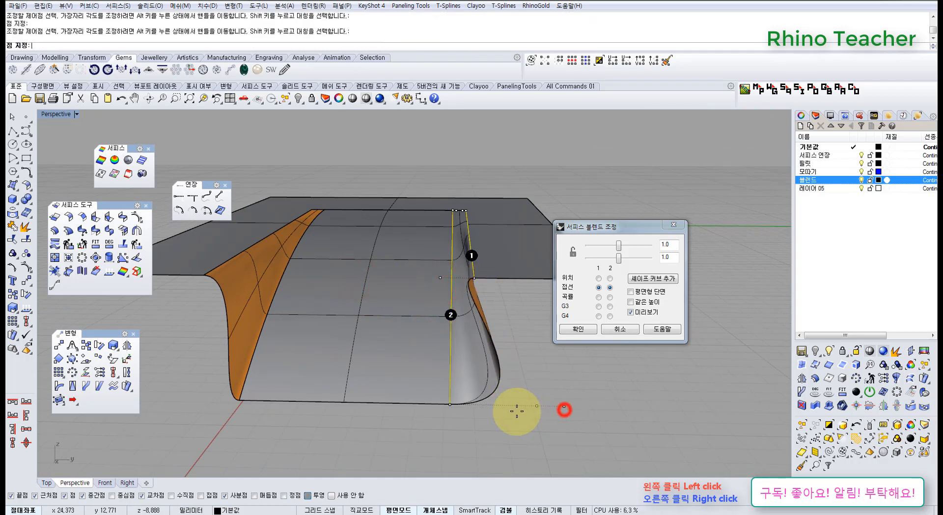
left_click(483, 413)
left_click(574, 329)
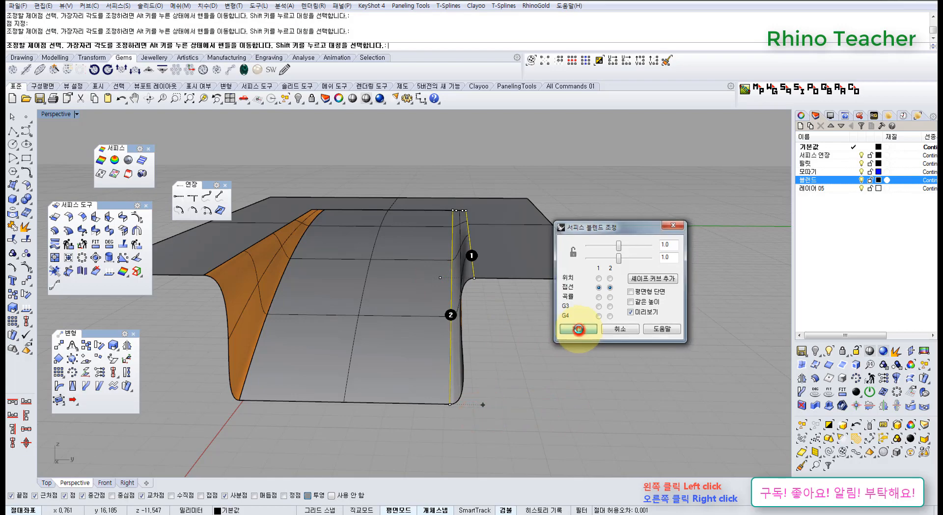
Step: Join the flat surface, the bent tongue and the two blend surfaces into one polysurface and deselect it
right_click_drag(425, 271, 586, 386)
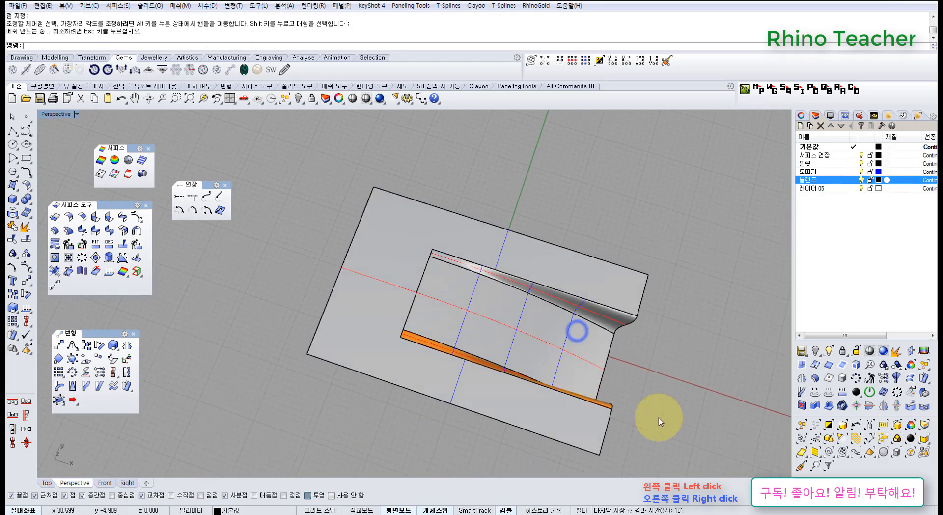
left_click_drag(657, 421, 296, 287)
left_click(14, 240)
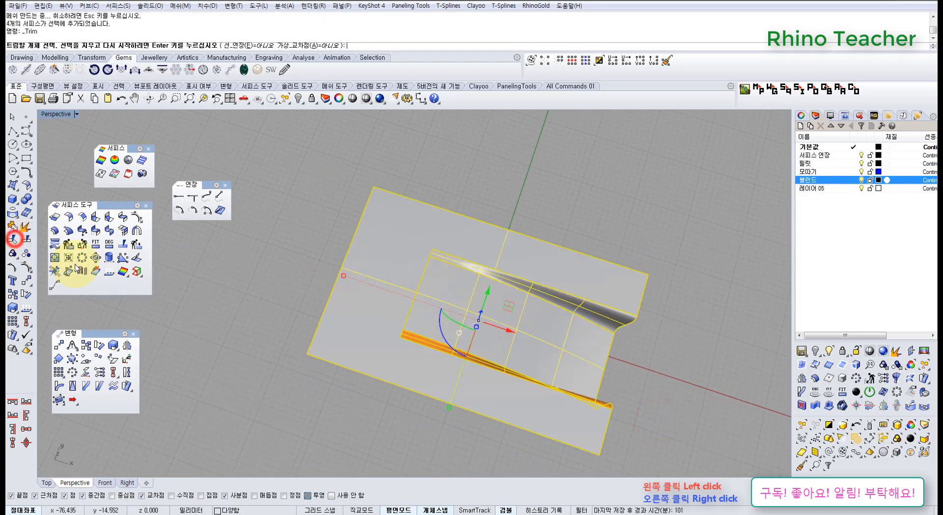
left_click(13, 226)
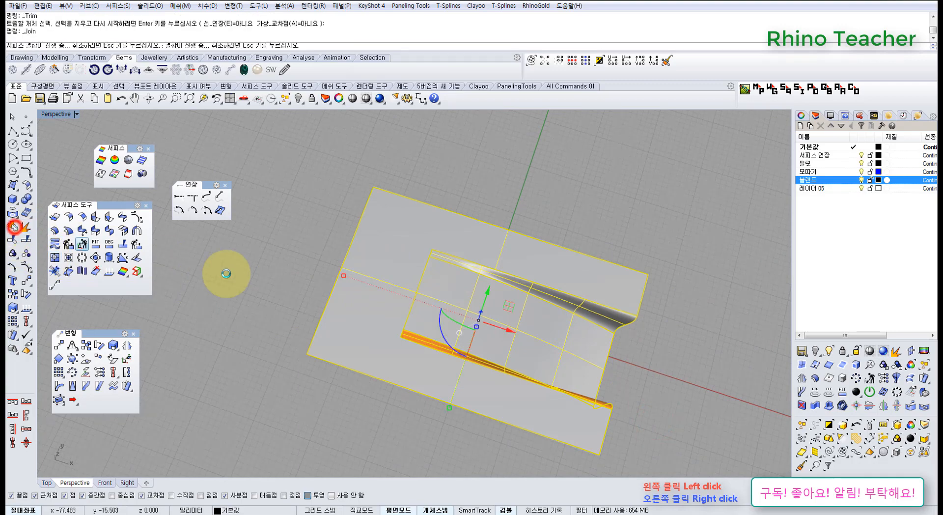
right_click_drag(275, 273, 275, 293)
left_click(362, 138)
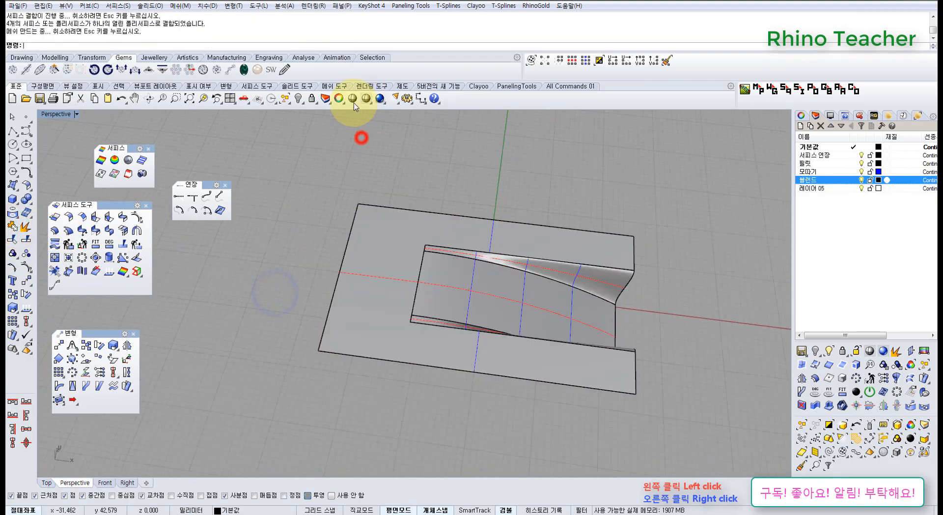
Step: Shade the joined polysurface without wires and inspect the blended transitions from several angles and up close
left_click(354, 99)
mouse_move(514, 275)
right_mouse_down()
mouse_move(390, 309)
mouse_move(314, 246)
right_mouse_up()
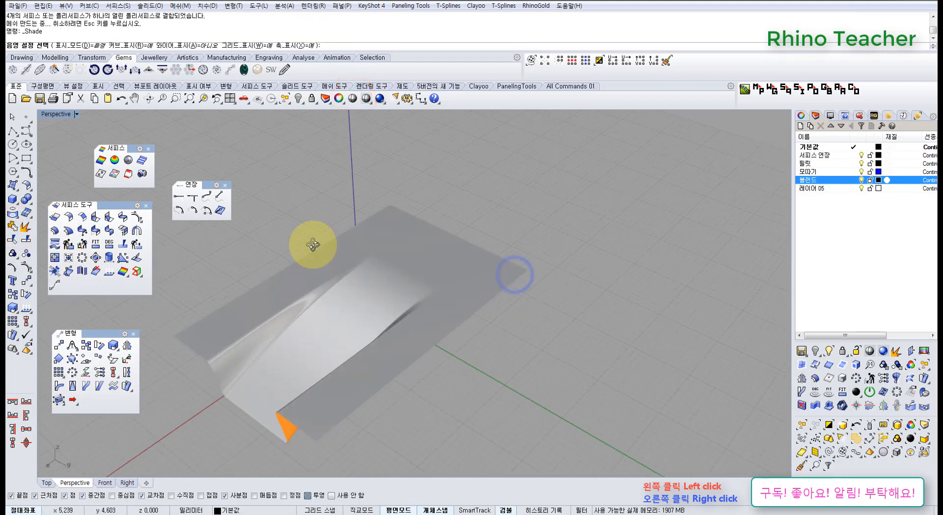
scroll(322, 297, "up", 5)
right_click_drag(325, 305, 484, 251, "shift")
mouse_move(483, 251)
right_mouse_down()
mouse_move(423, 262)
mouse_move(324, 257)
mouse_move(548, 262)
right_mouse_up()
scroll(548, 262, "down", 5)
key("Escape")
Step: Undo the join, both surface blends, the curve work and the tongue's bend to restore the flat tongue surface
right_click_drag(459, 364, 520, 306)
key("ctrl+z")
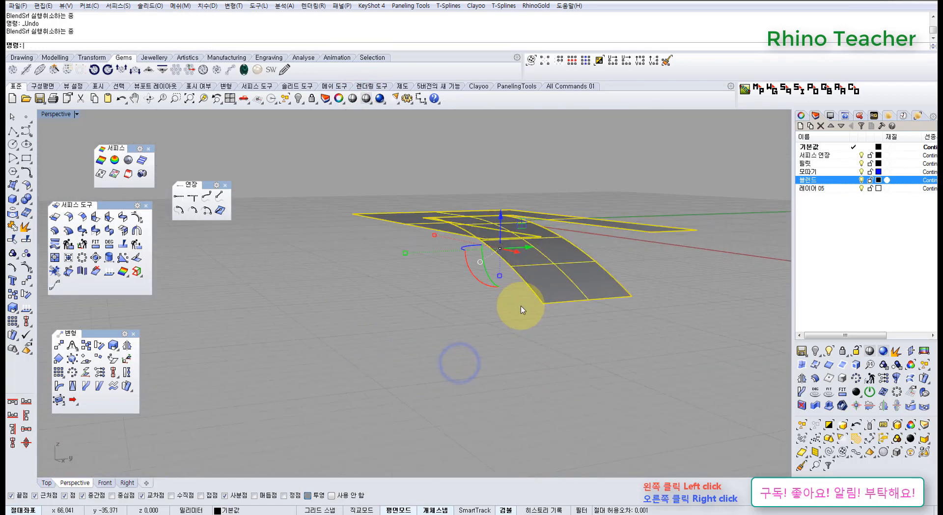
key("ctrl+z")
key("ctrl+z")
key("ctrl+z")
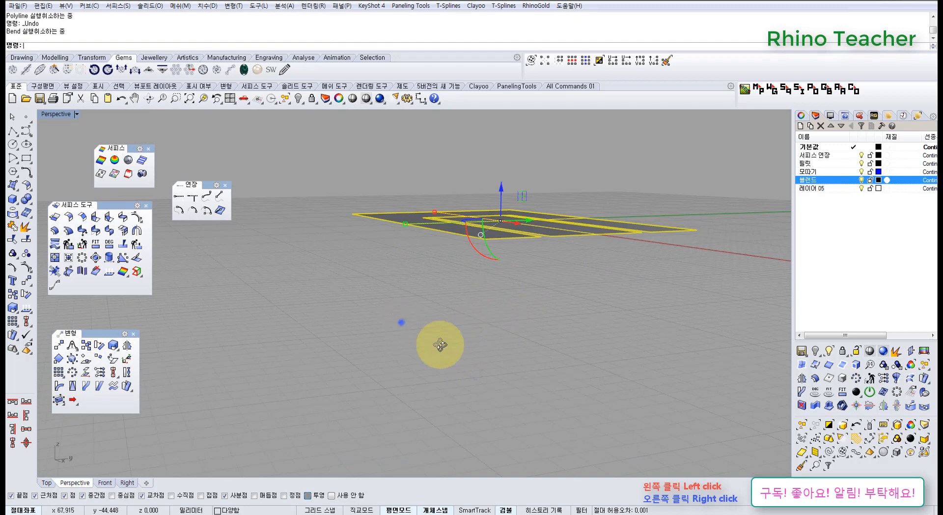
Step: Bend the tongue surface slightly downward in the front view, with the spine running from its inner end past its free end
key("ctrl+F2")
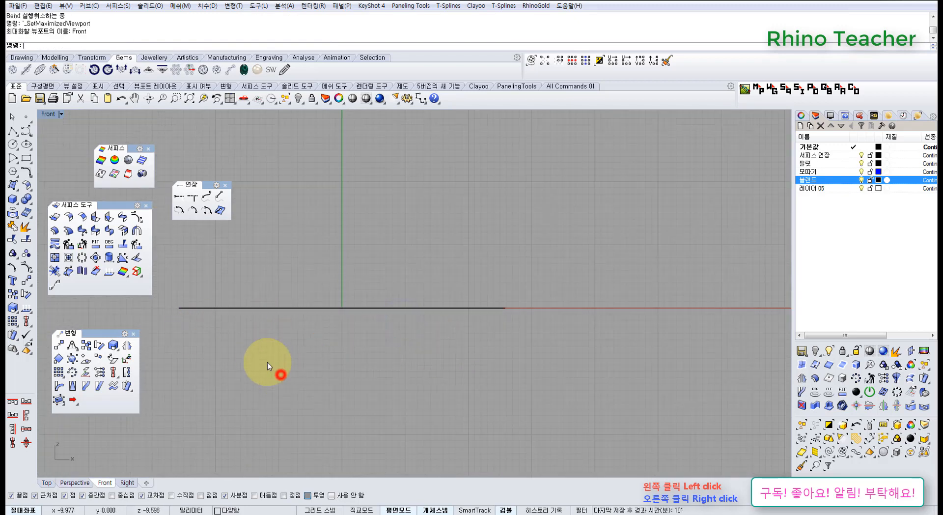
left_click_drag(217, 280, 590, 391)
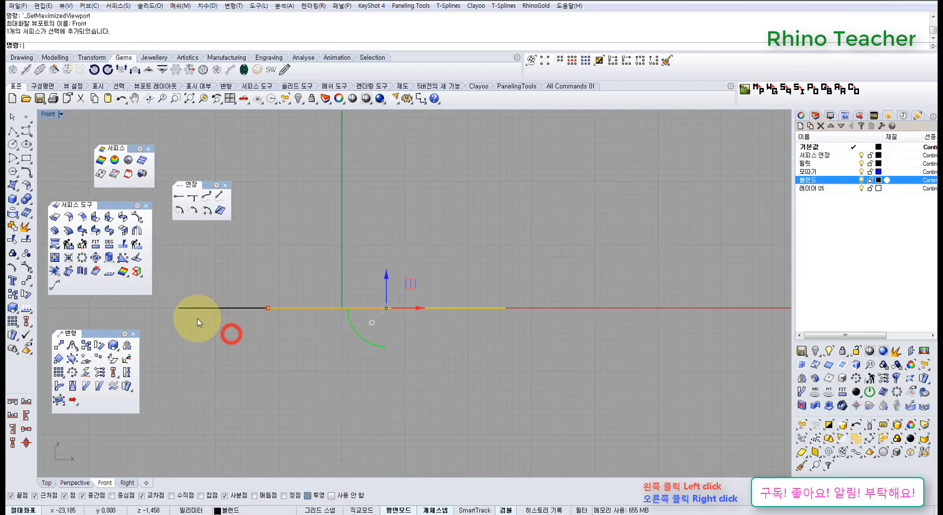
scroll(269, 332, "up", 6)
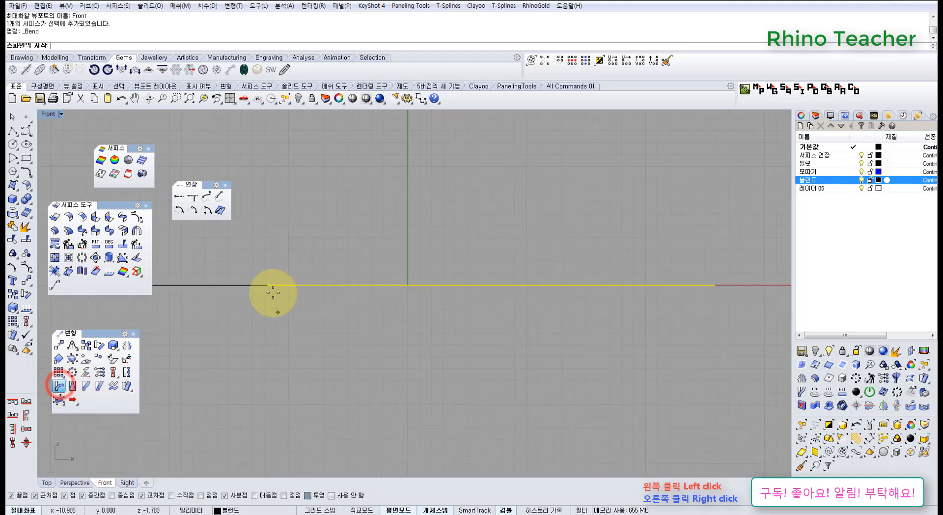
left_click(267, 287)
scroll(524, 329, "down", 2)
right_click_drag(512, 330, 396, 346)
left_click(616, 321)
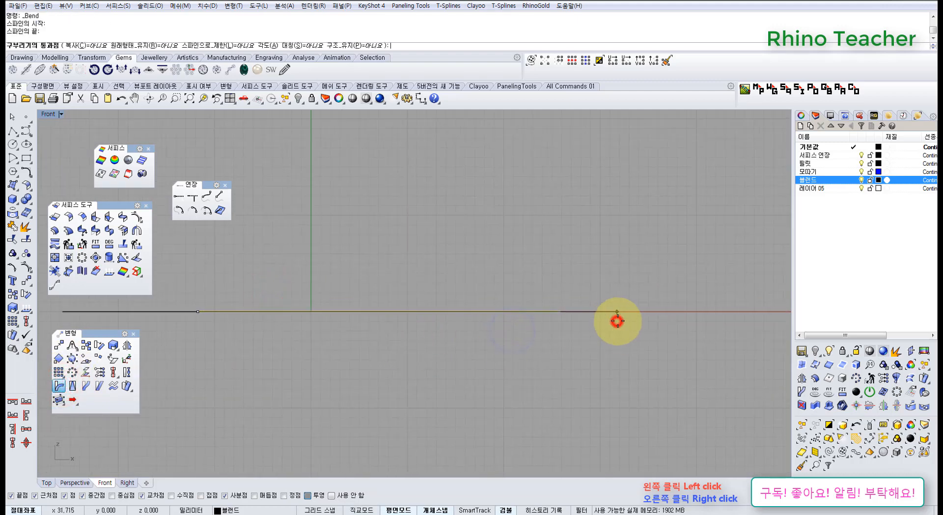
left_click(623, 343)
Step: Return to a close perspective view of the gently bent tongue and display the command help
key("ctrl+F4")
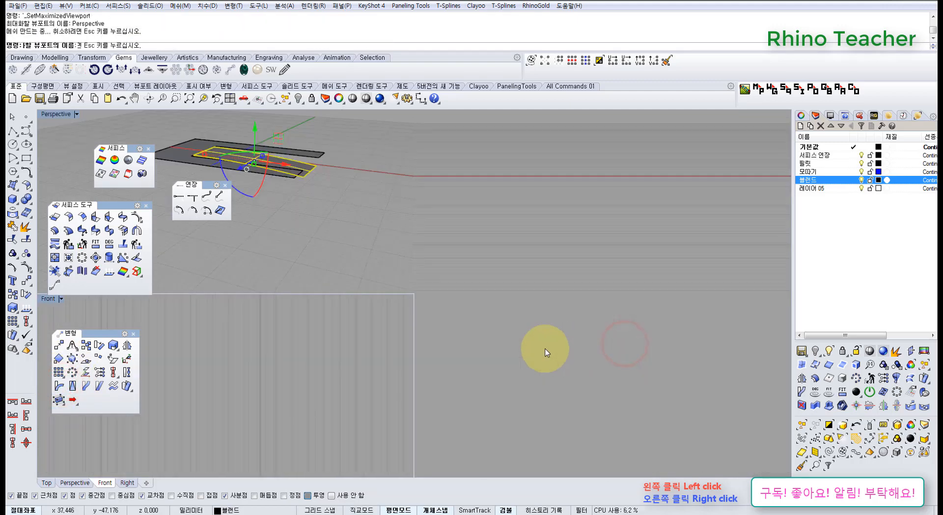
right_click_drag(522, 307, 431, 350)
right_click_drag(495, 347, 361, 318)
scroll(337, 355, "up", 5)
right_click_drag(364, 329, 272, 355)
left_click(847, 116)
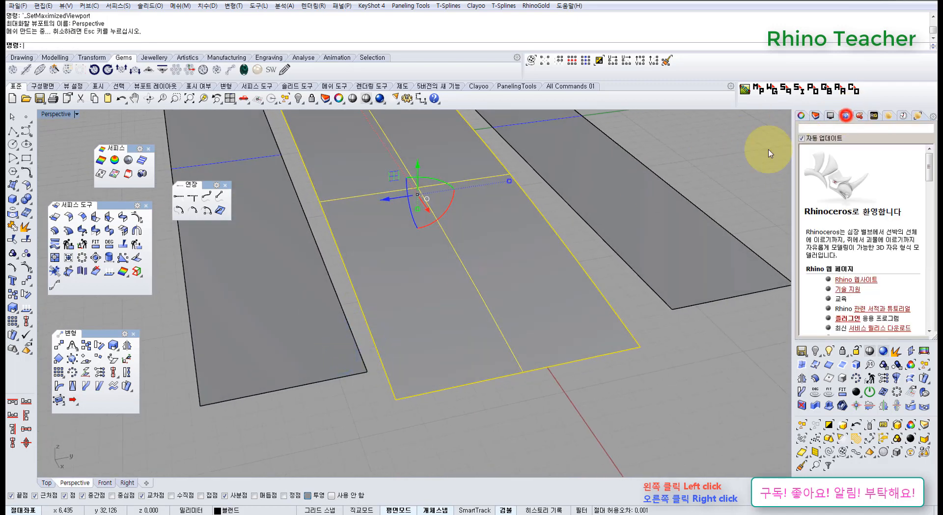
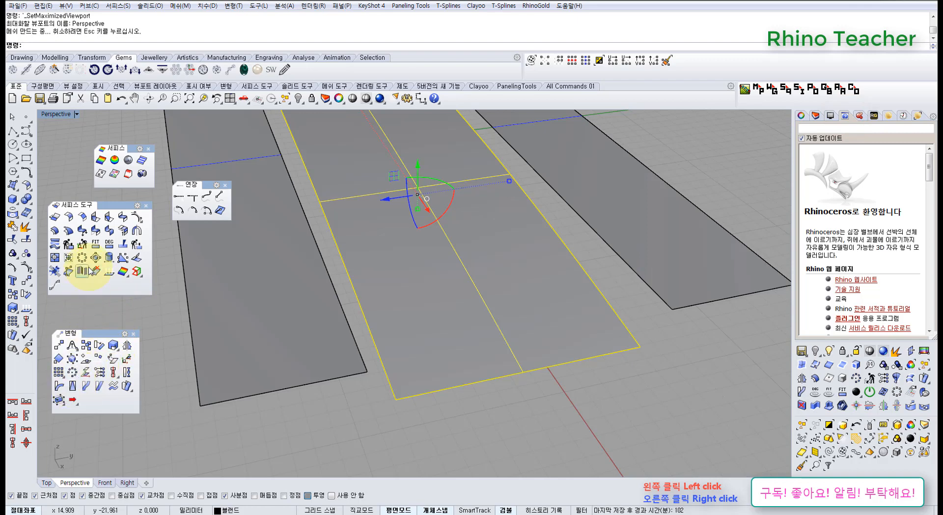
Step: Blend the flat surface's left inner edge to the tongue's facing edge with tangency and both bulge values at 1.0
left_click(121, 218)
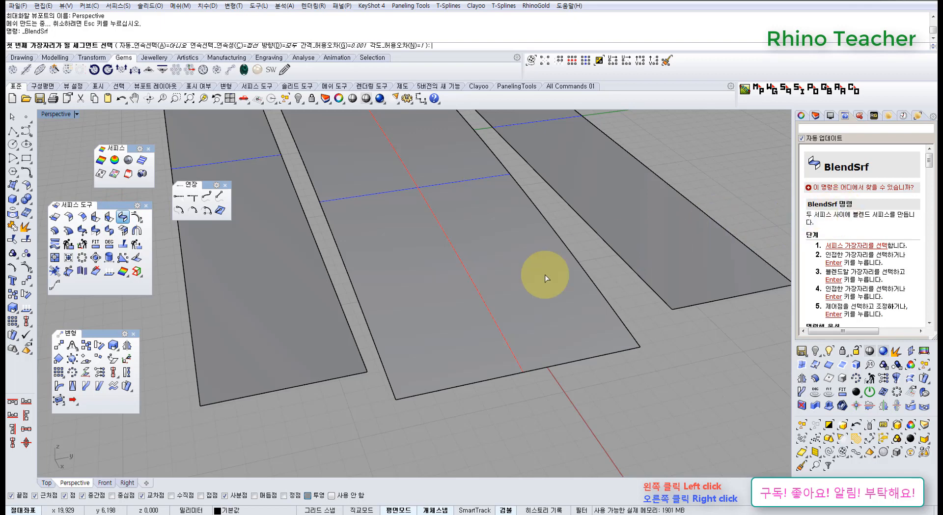
right_click_drag(505, 270, 524, 271)
scroll(555, 276, "down", 7)
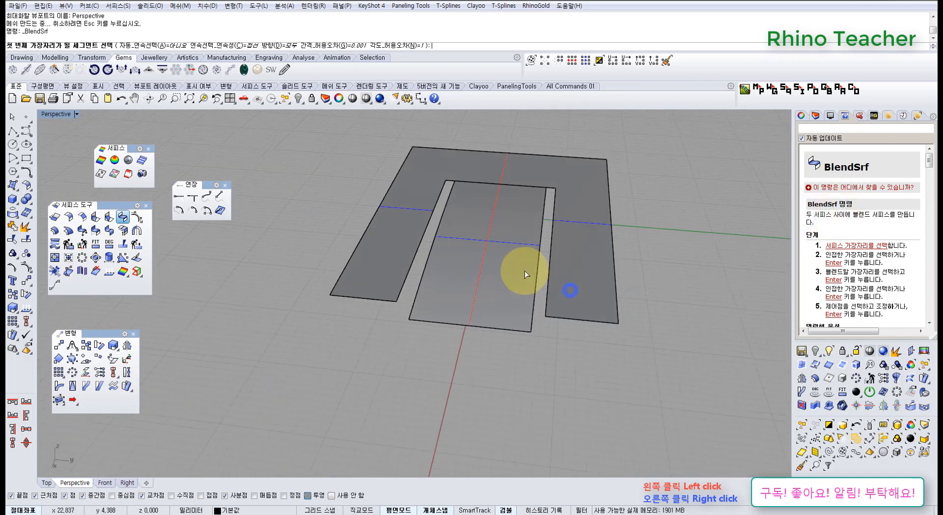
right_click_drag(403, 348, 478, 438)
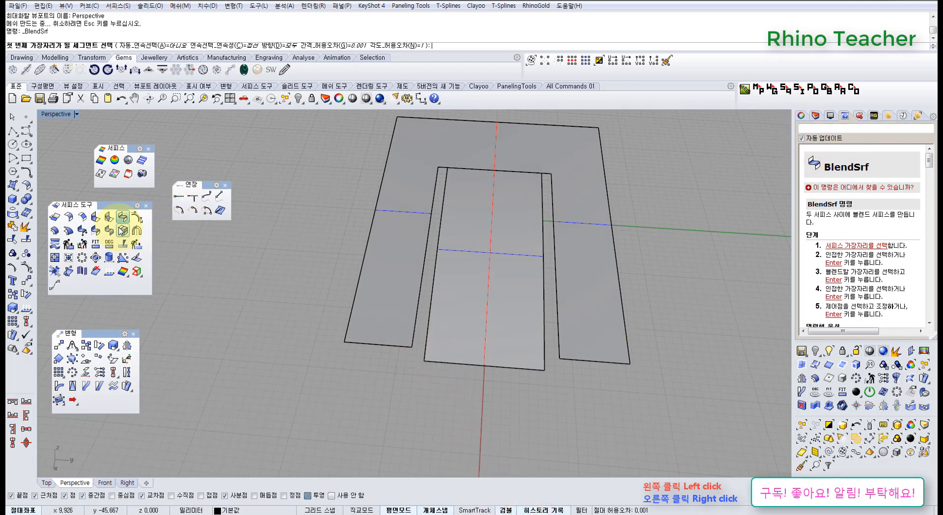
left_click(415, 331)
left_click(425, 345)
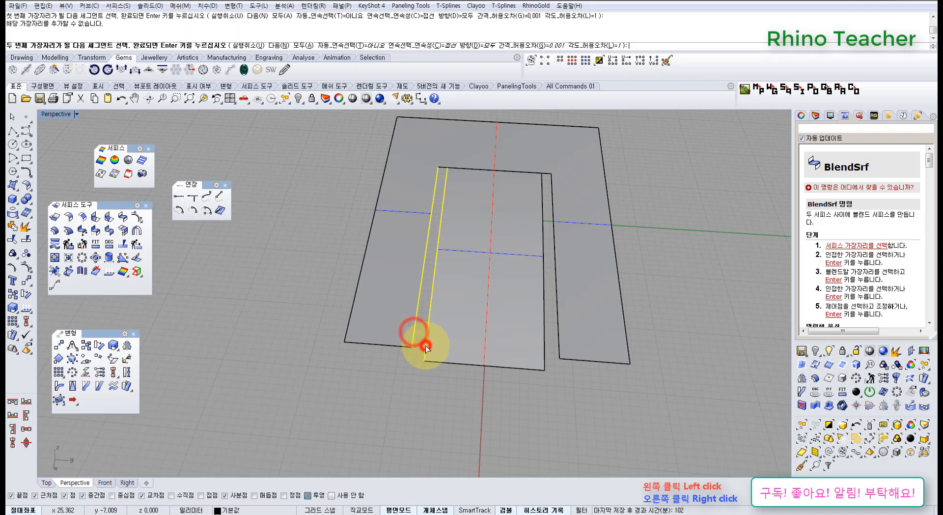
right_click(425, 345)
right_click_drag(455, 358, 455, 313)
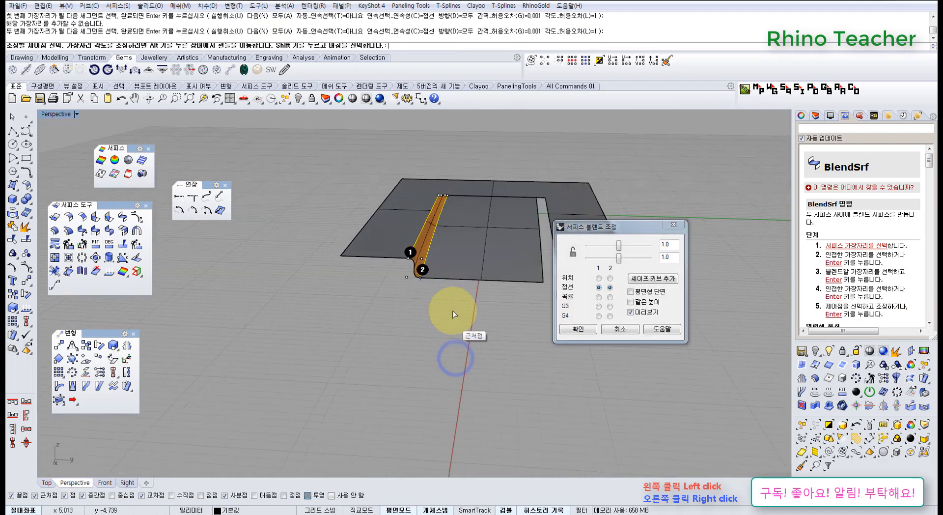
scroll(449, 273, "up", 4)
left_click(581, 327)
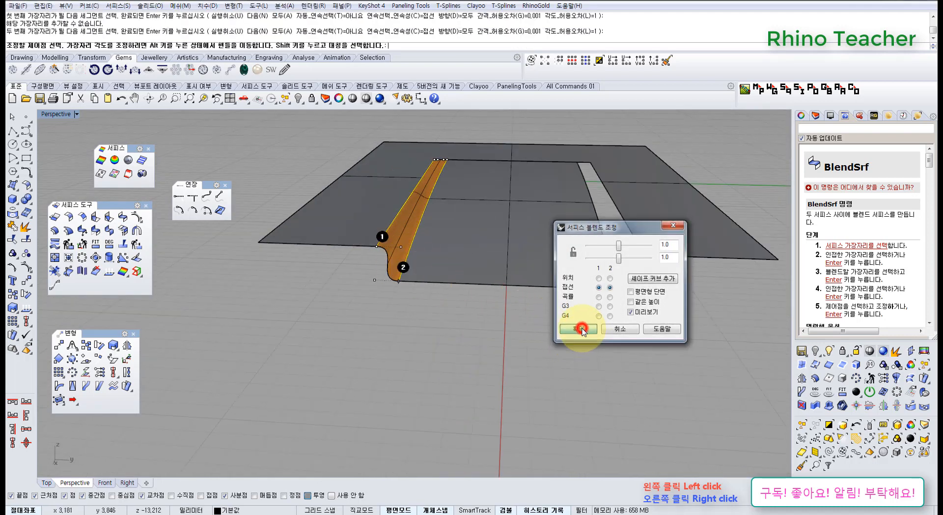
Step: Show the tongue's control points, try moving the row at its free end, and undo the move
left_click(520, 329)
left_click(488, 269)
right_click_drag(470, 303, 470, 298)
key("F10")
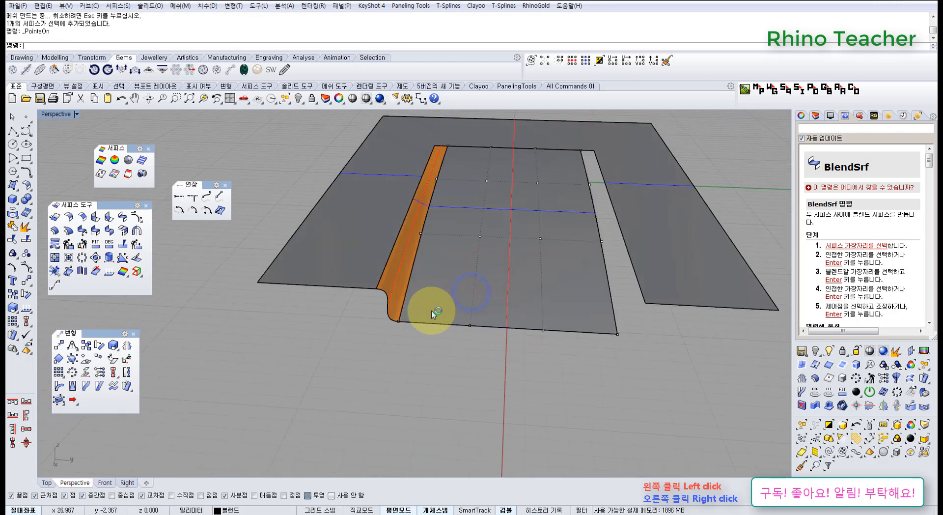
left_click_drag(357, 311, 648, 389)
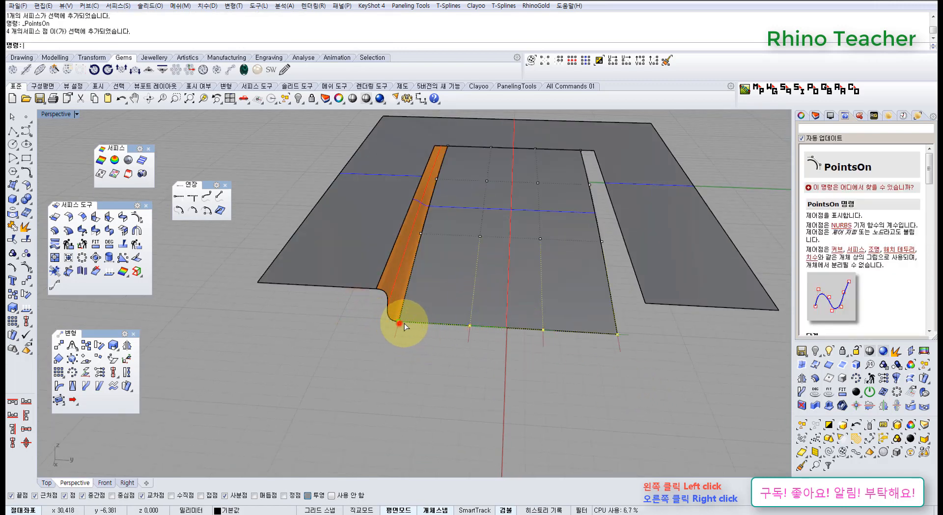
left_click_drag(405, 327, 448, 333)
key("ctrl+z")
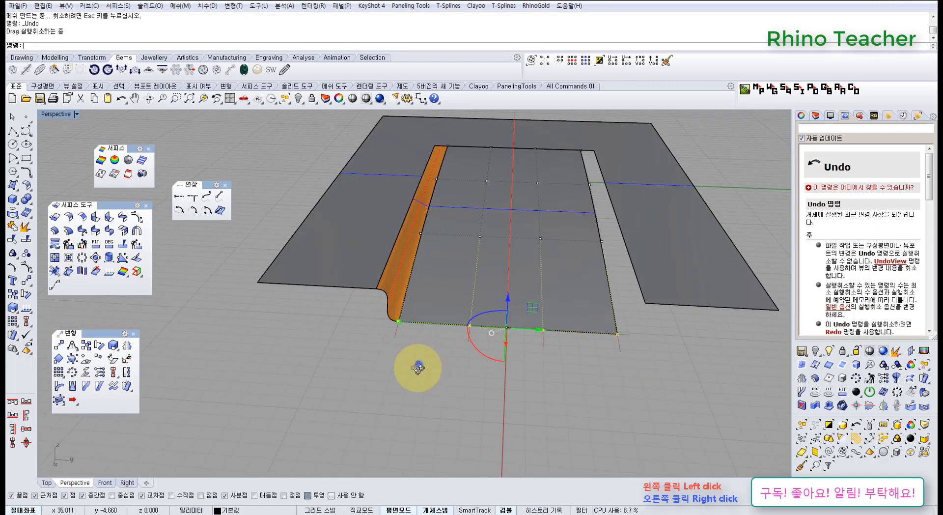
key("Escape")
Step: Inspect the blend surface across the left gap up close and delete it
mouse_move(417, 365)
right_mouse_down()
mouse_move(384, 338)
mouse_move(410, 249)
mouse_move(393, 282)
mouse_move(383, 280)
right_mouse_up()
left_click(385, 283)
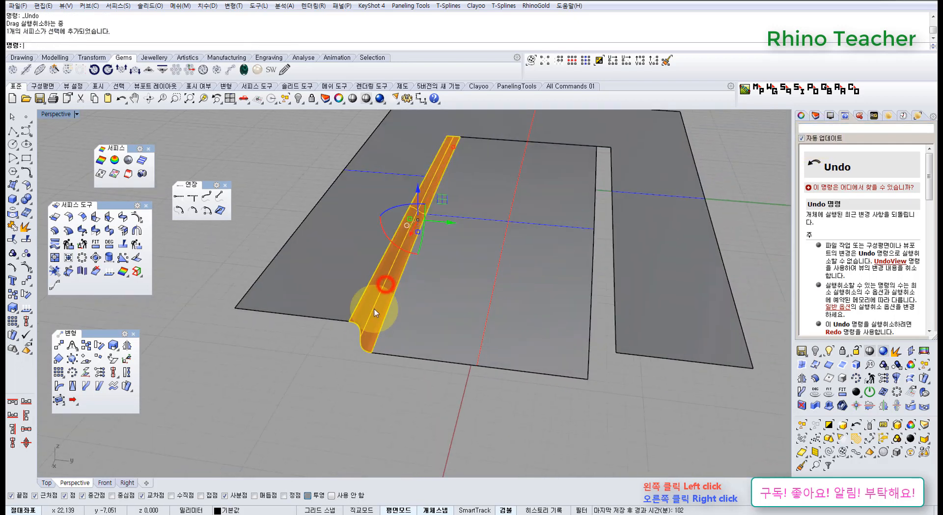
scroll(356, 332, "up", 6)
left_click(327, 362)
scroll(413, 314, "down", 4)
right_click_drag(412, 308, 391, 284)
scroll(382, 297, "down", 5)
scroll(385, 312, "up", 5)
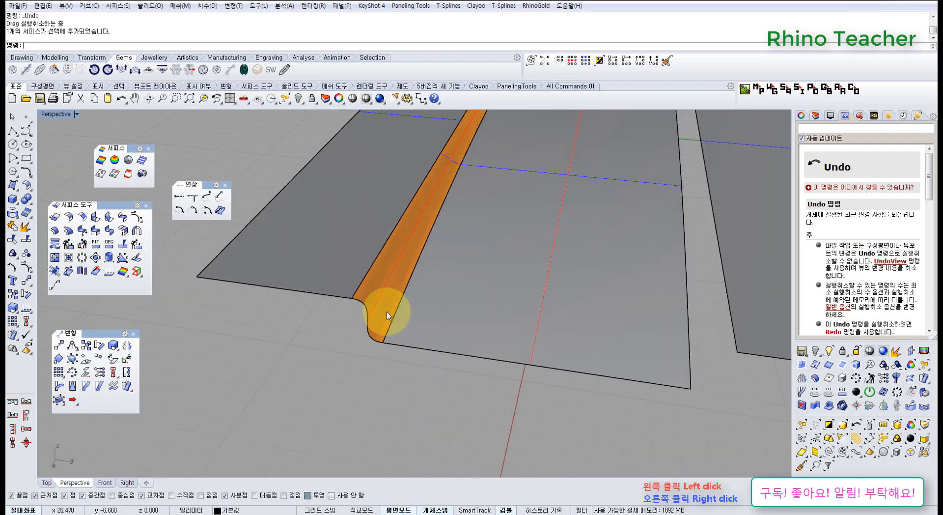
left_click(390, 302)
mouse_move(399, 301)
right_mouse_down()
mouse_move(392, 315)
mouse_move(482, 330)
mouse_move(467, 304)
mouse_move(391, 301)
right_mouse_up()
key("Delete")
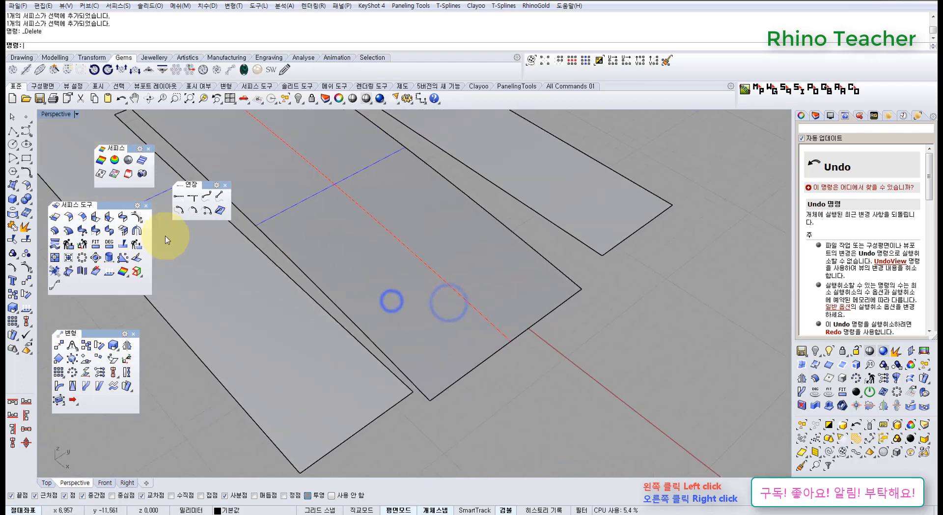
left_click(123, 217)
right_click_drag(385, 345, 368, 355)
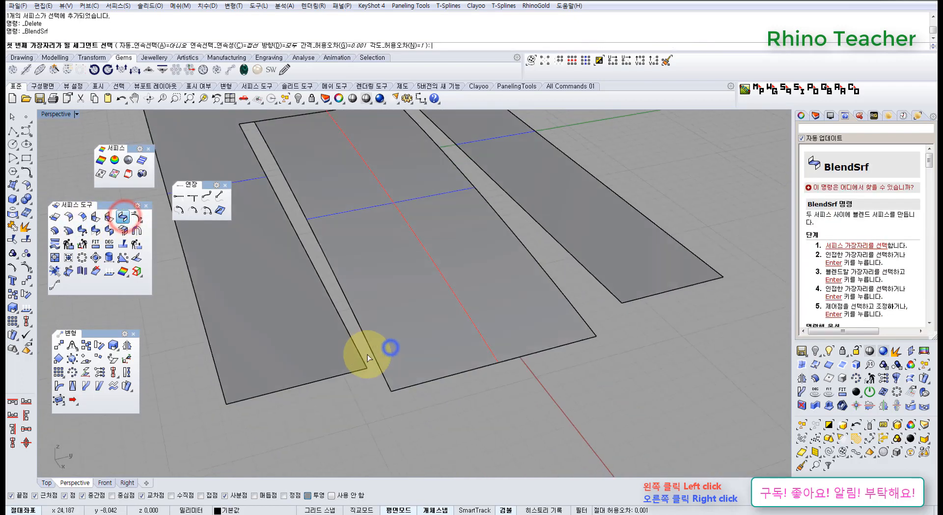
left_click(357, 347)
left_click(802, 116)
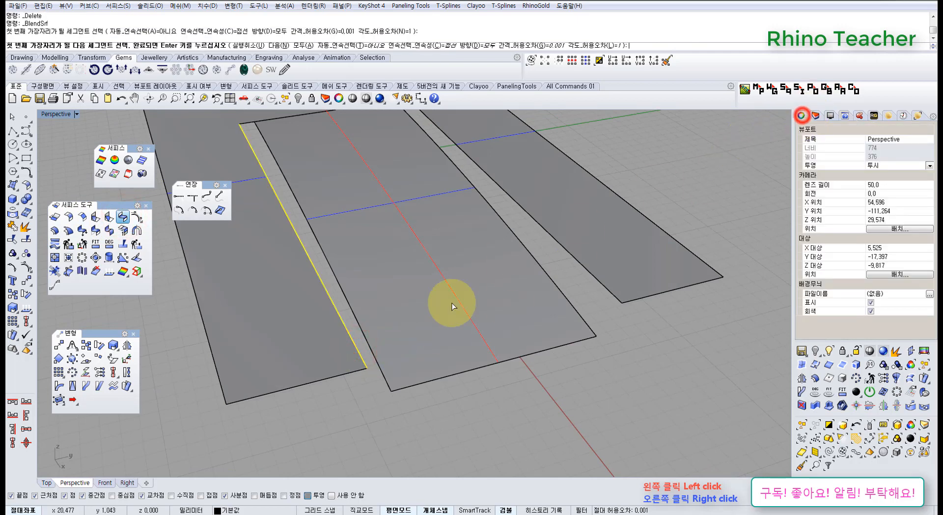
left_click(379, 366)
right_click(379, 365)
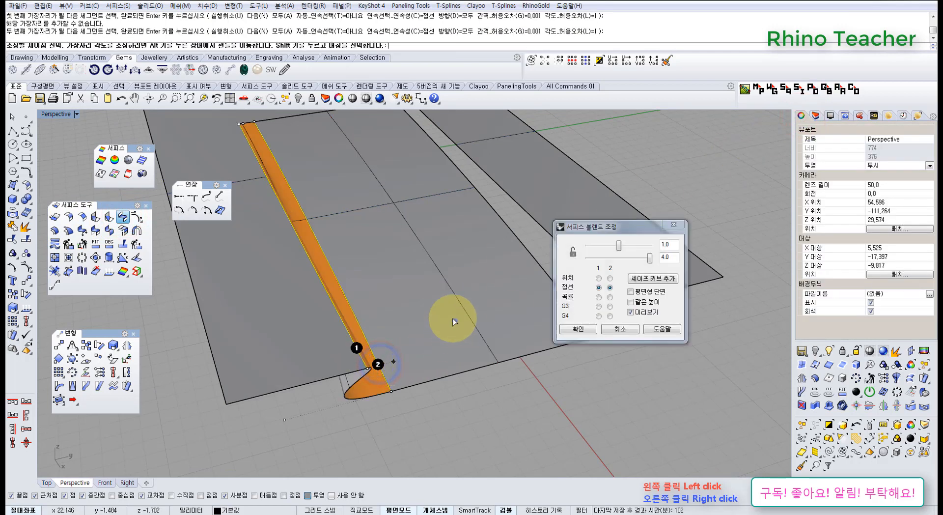
right_click_drag(454, 322, 407, 293)
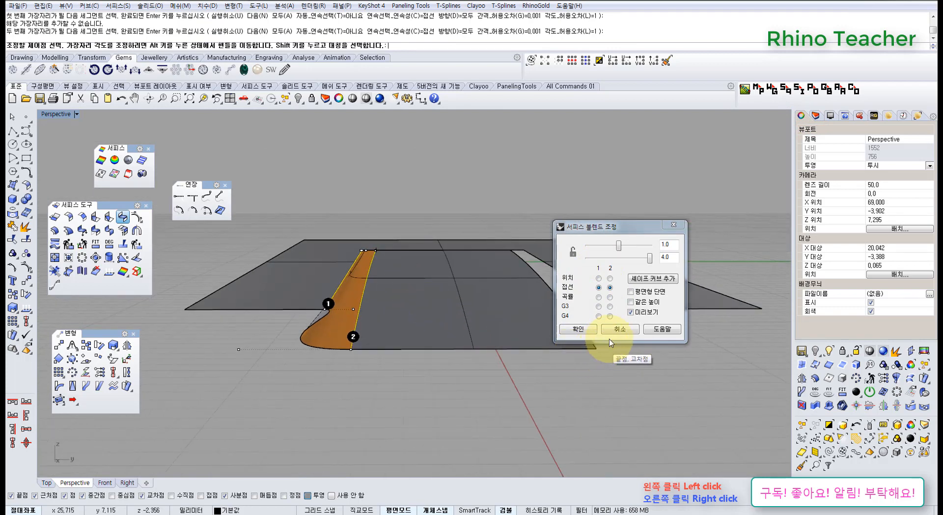
left_click(619, 329)
Step: Try a tangent blend across the left gap with the tongue-side bulge set to 1, and undo it
right_click_drag(339, 319, 323, 343)
right_click(323, 322)
left_click(324, 308)
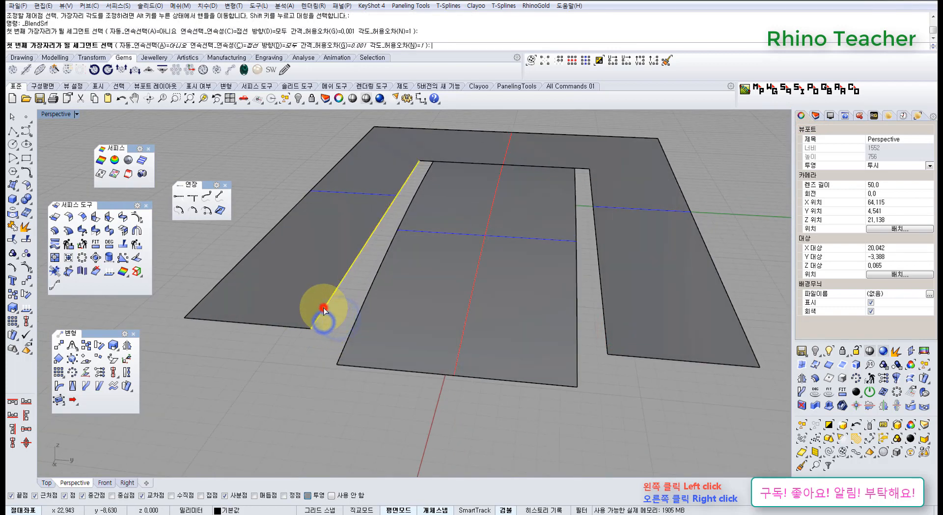
left_click(354, 320)
right_click(355, 321)
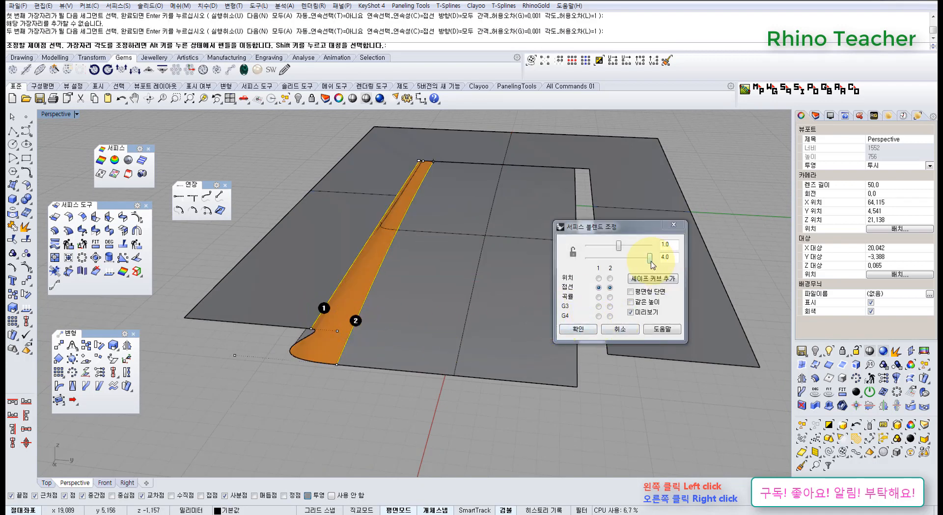
left_click(660, 256)
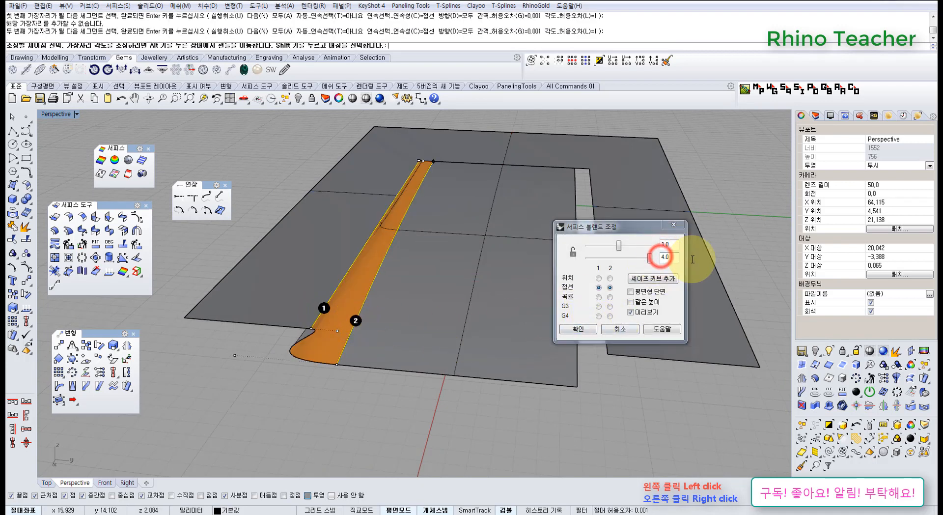
key("Return")
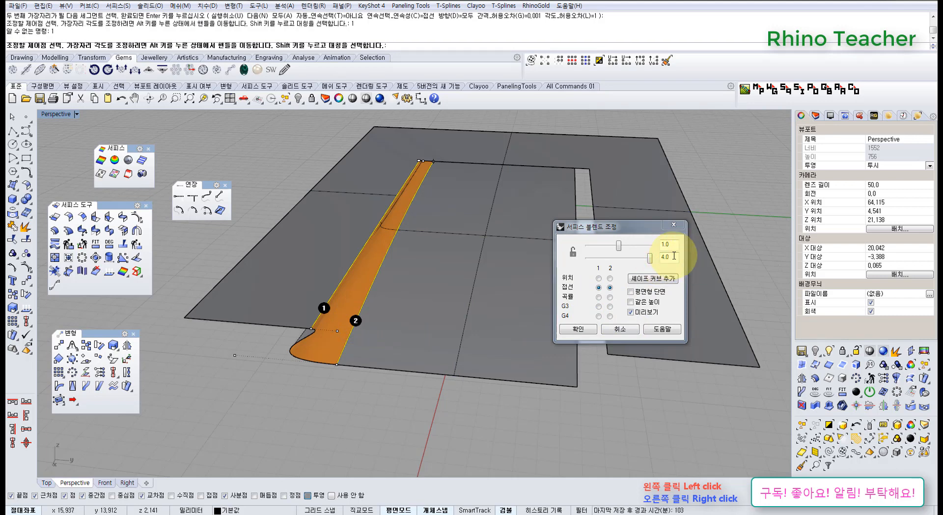
left_click(671, 255)
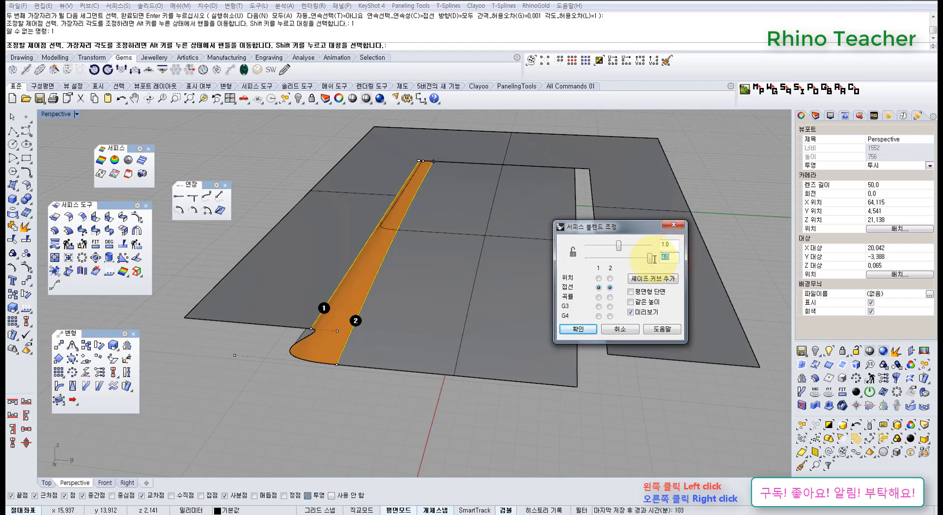
key("Return")
key("ctrl+z")
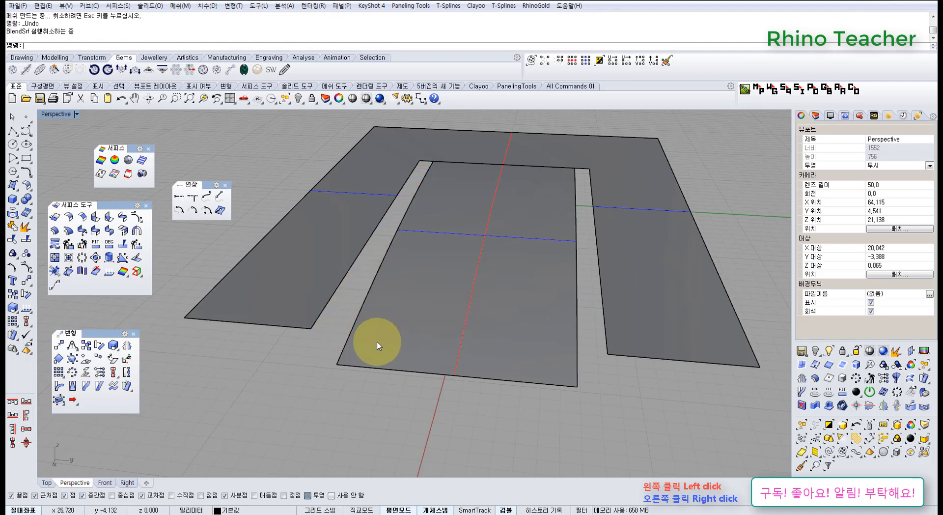
Step: Blend the same two edges again with a reduced tongue-side bulge, accept the surface and undo it
right_click(355, 334)
left_click(319, 316)
left_click(348, 341)
key("Return")
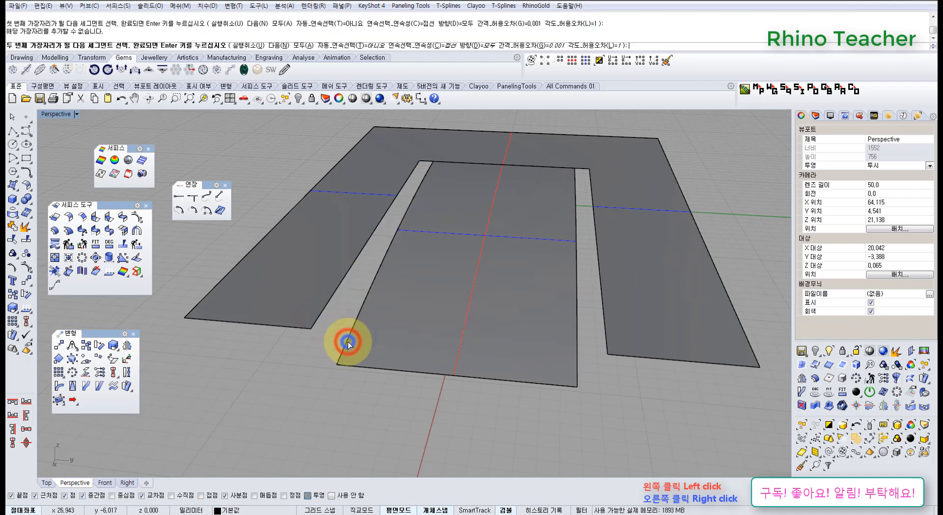
left_click(661, 256)
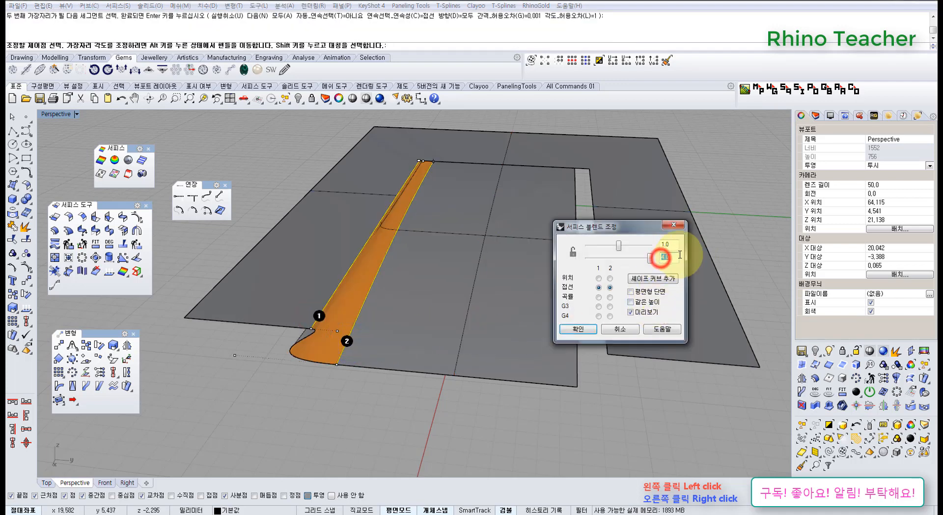
key("Return")
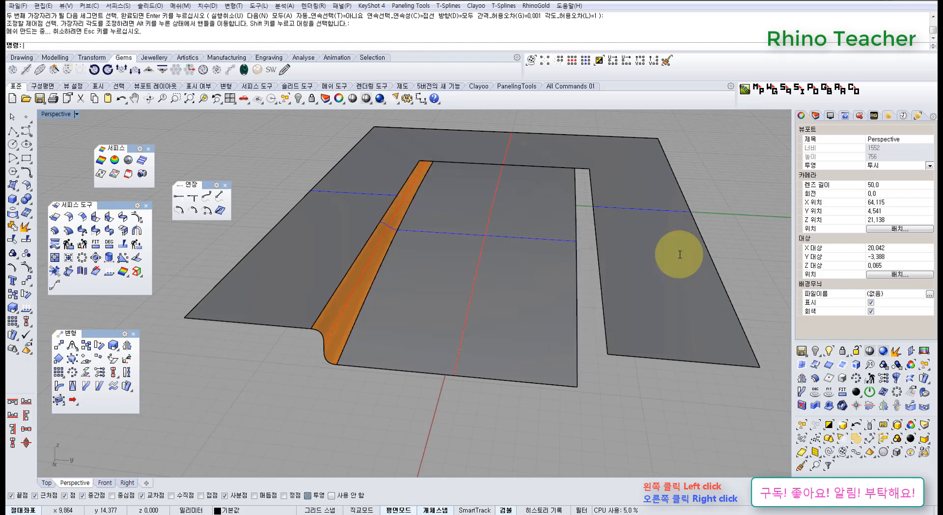
key("ctrl+z")
Step: Blend the edges across the left gap with tangency, using bulge 1.0 on the flat side and 0.5 on the tongue side
right_click(365, 327)
left_click(324, 308)
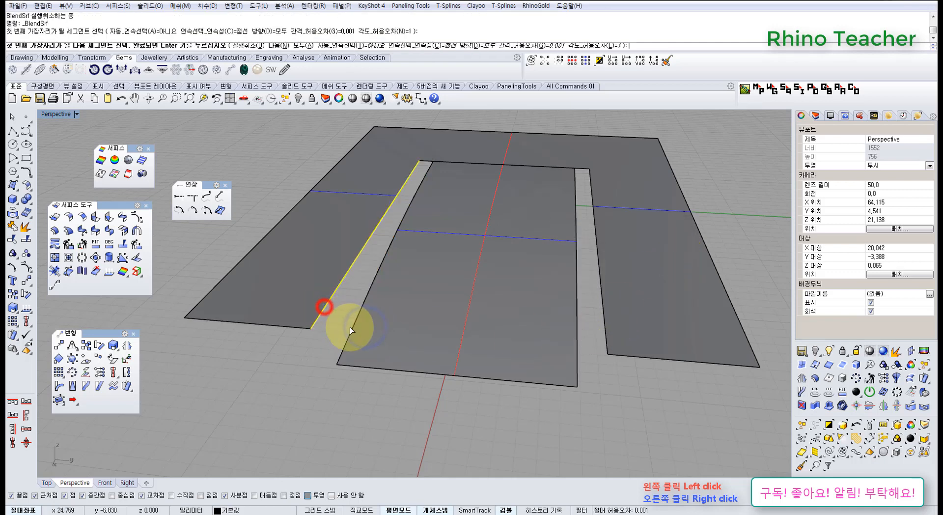
left_click(352, 329)
right_click(351, 330)
left_click(667, 256)
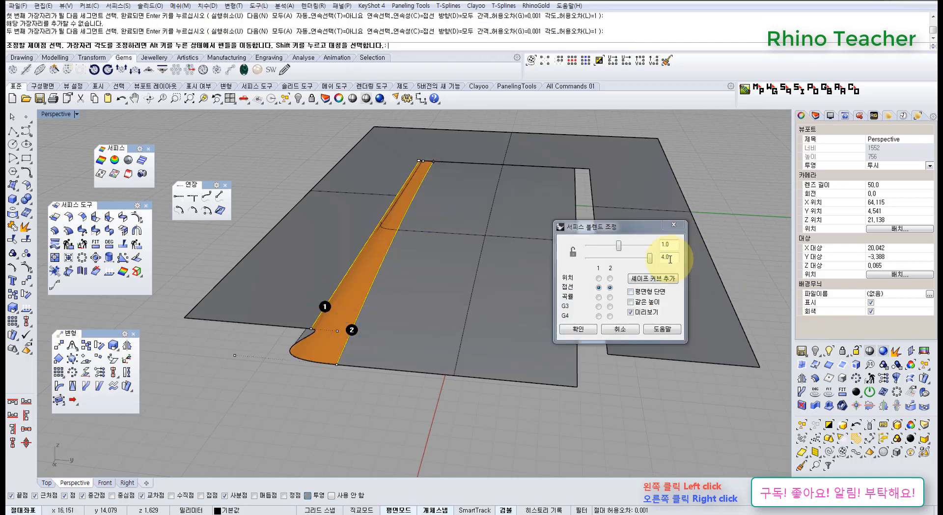
type("1")
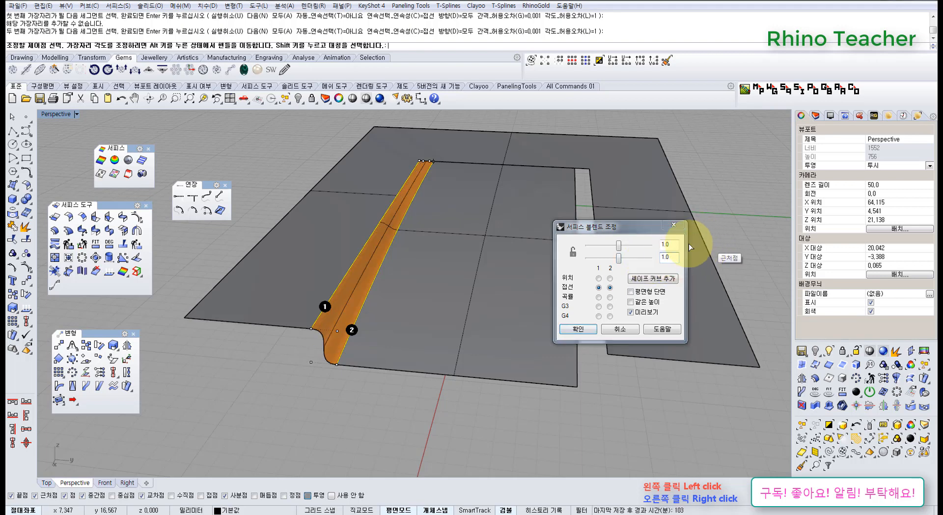
right_click_drag(381, 348, 440, 324)
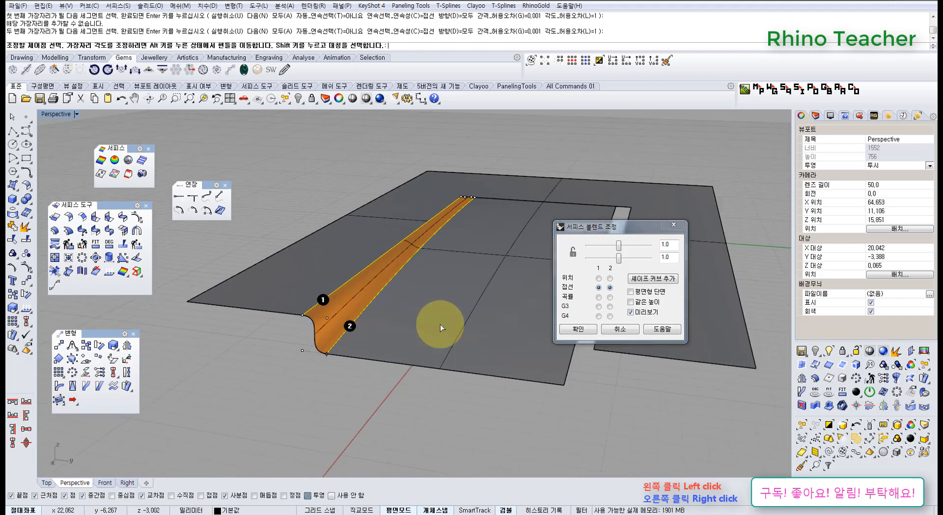
double_click(670, 258)
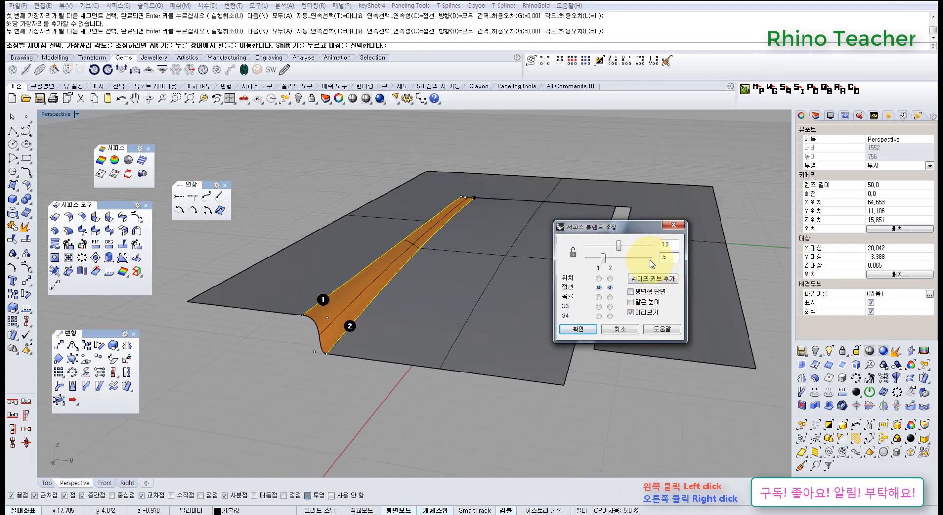
right_click_drag(400, 326, 373, 337)
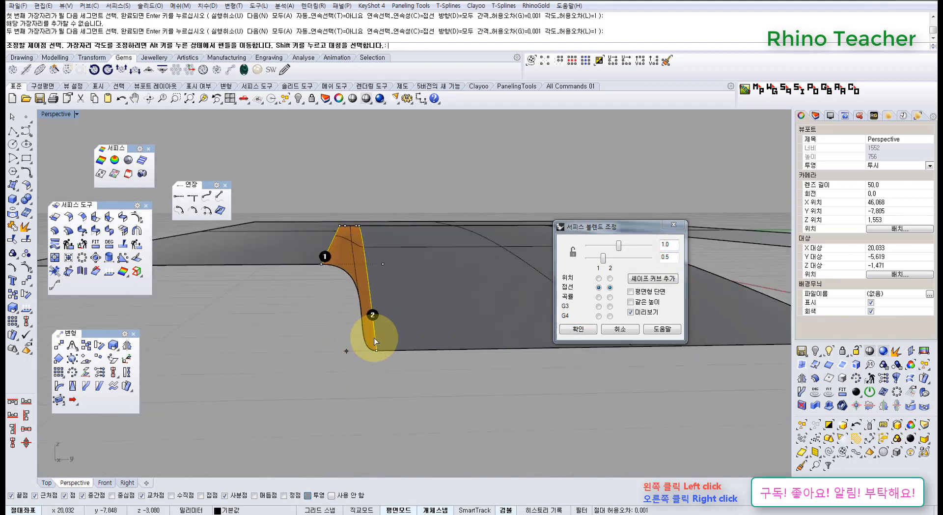
left_click(588, 330)
Step: Blend the edges across the right gap with tangency, using bulge 1.0 on the flat side and 0.5 on the tongue side
right_click_drag(637, 321, 604, 288)
right_click(604, 287)
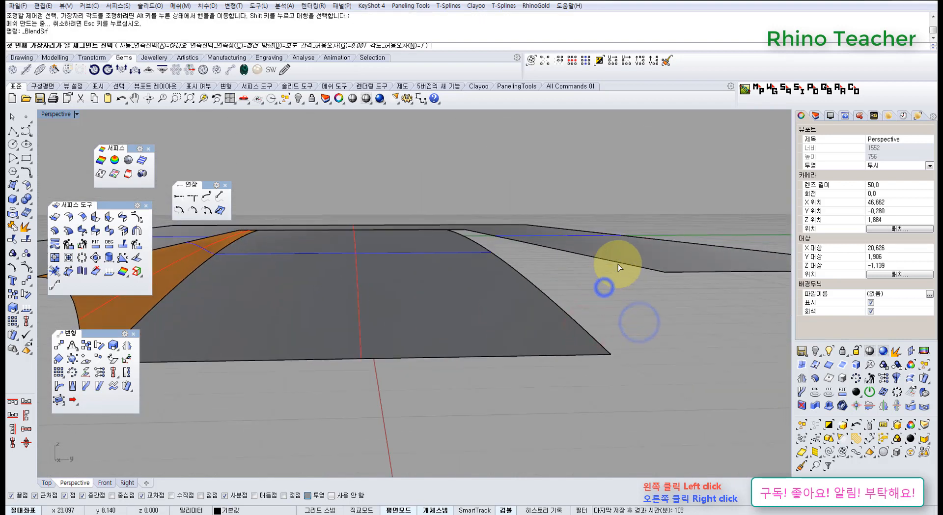
left_click(619, 262)
left_click(578, 327)
right_click(576, 319)
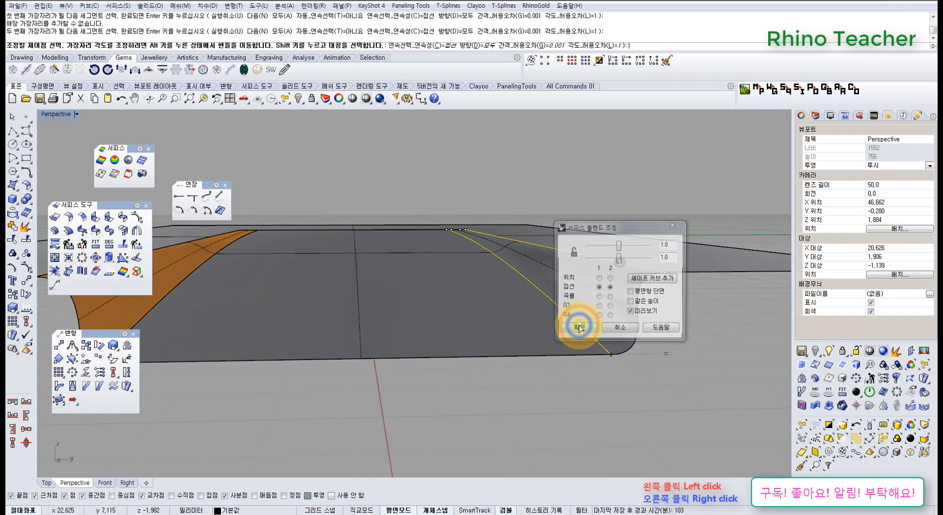
left_click_drag(626, 227, 536, 360)
left_click(583, 390)
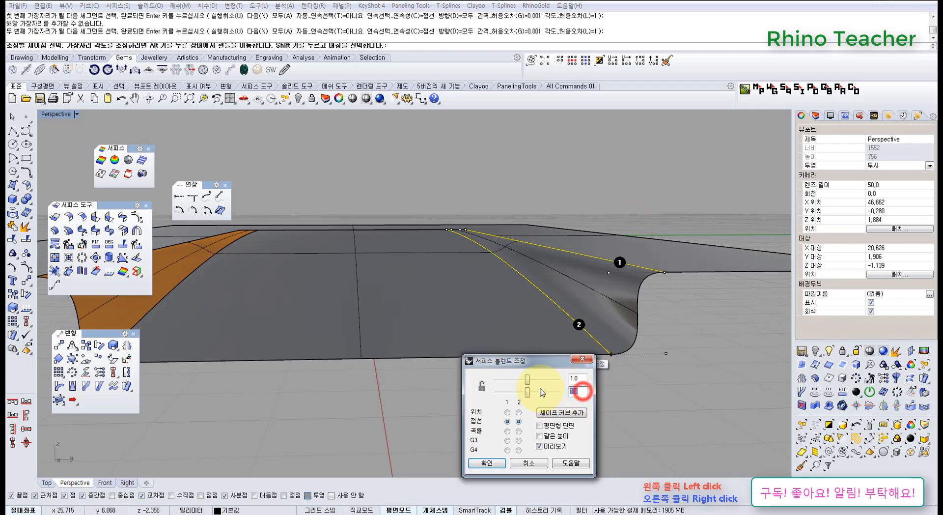
type("0.5")
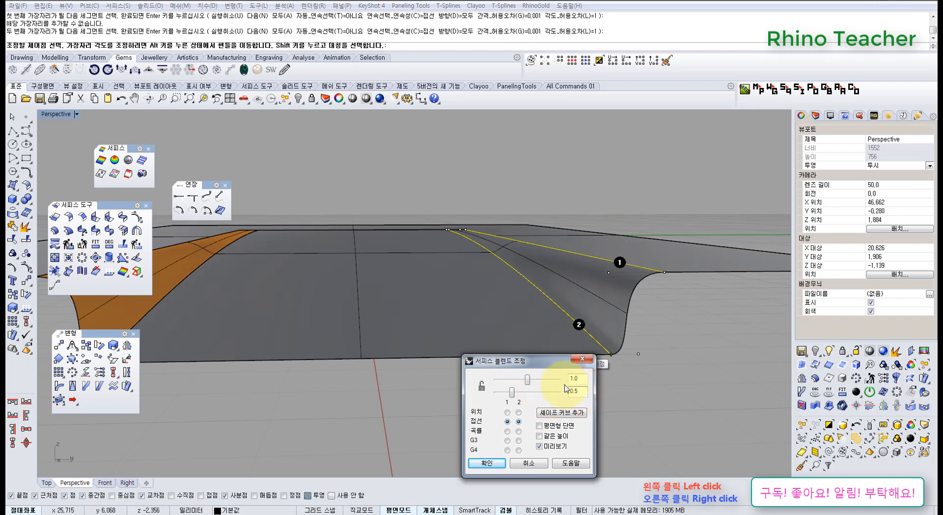
right_click_drag(701, 322, 524, 290)
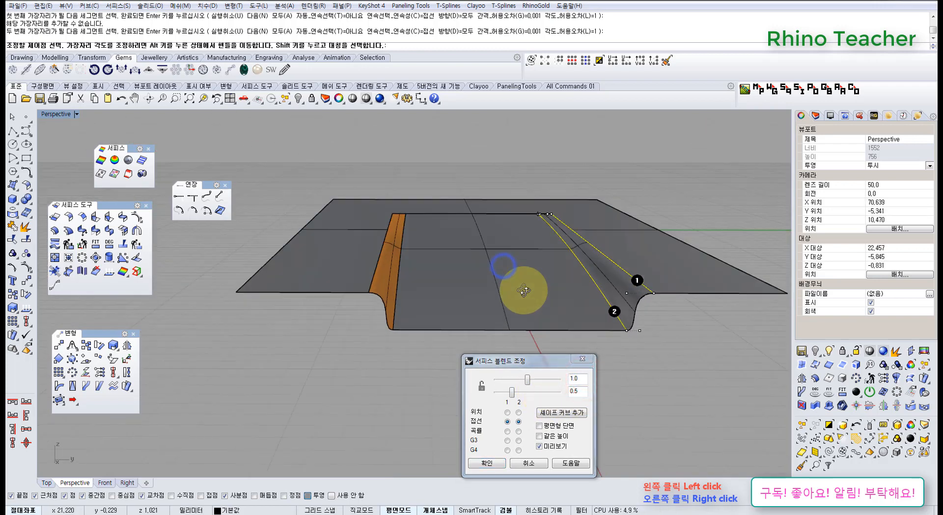
left_click(485, 464)
Step: Join the flat surface, the tongue and both side blends into one polysurface
right_click_drag(559, 315, 485, 318)
left_click_drag(649, 406, 386, 296)
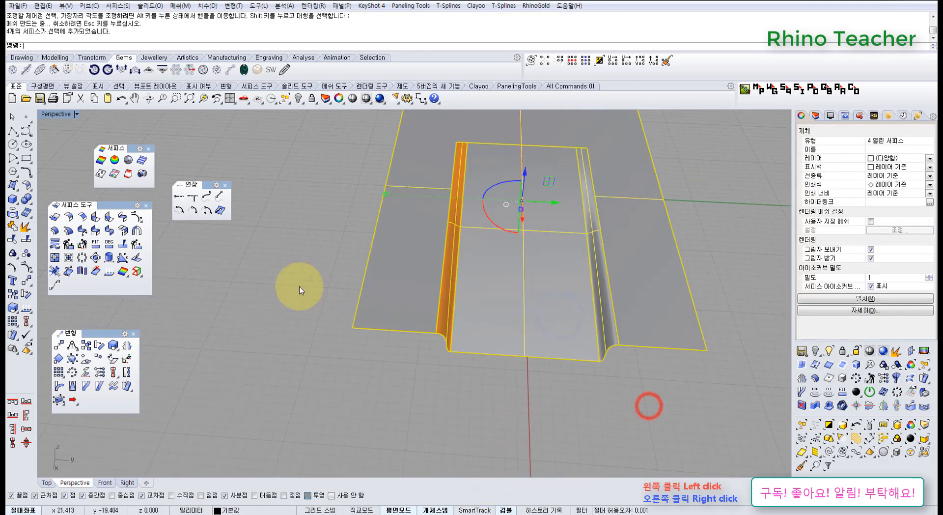
left_click(14, 227)
Step: Inspect the joined polysurface in shaded display from several angles, checking how smoothly both side blends flow
right_click_drag(491, 273, 388, 162)
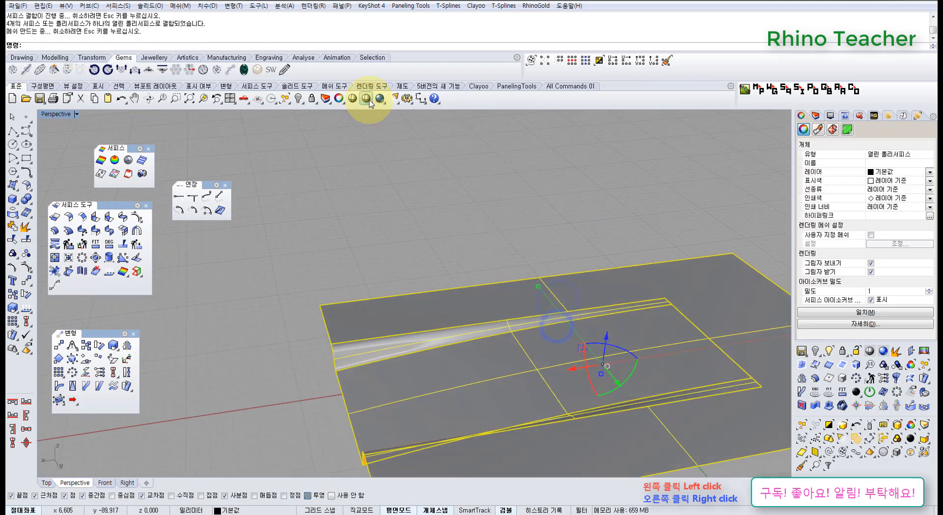
left_click(367, 99)
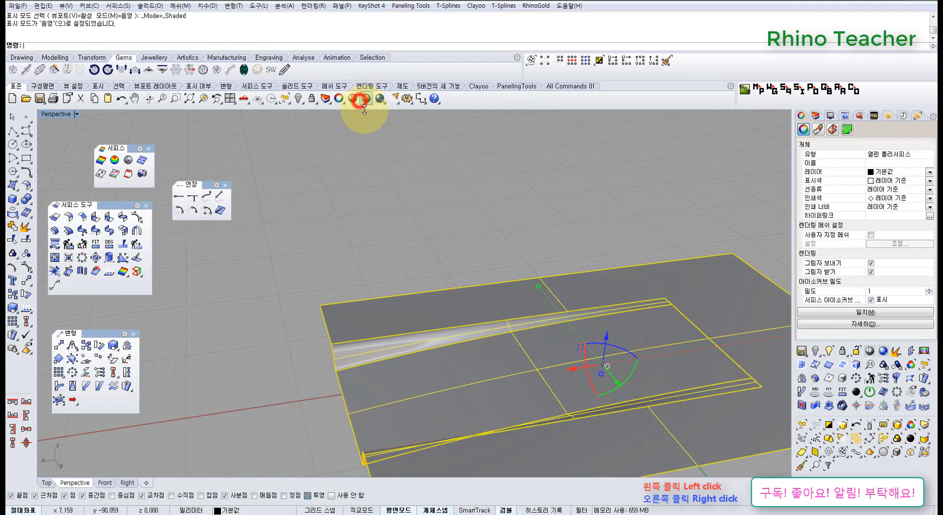
right_click_drag(424, 210, 429, 233)
key("Escape")
left_click(510, 253)
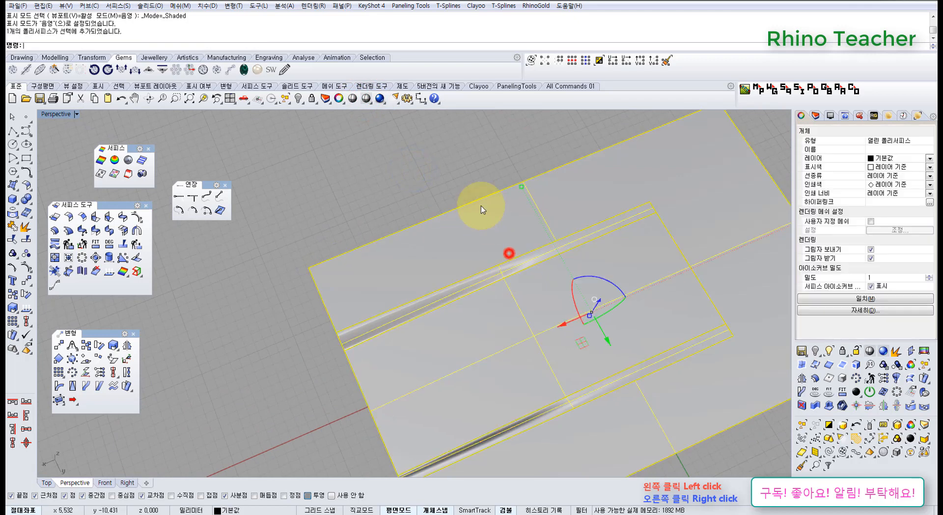
left_click(352, 98)
mouse_move(475, 231)
right_mouse_down()
mouse_move(499, 289)
mouse_move(472, 256)
mouse_move(363, 225)
mouse_move(433, 269)
mouse_move(532, 357)
mouse_move(614, 296)
mouse_move(594, 301)
right_mouse_up()
scroll(594, 301, "down", 6)
key("Escape")
right_click_drag(524, 354, 539, 323)
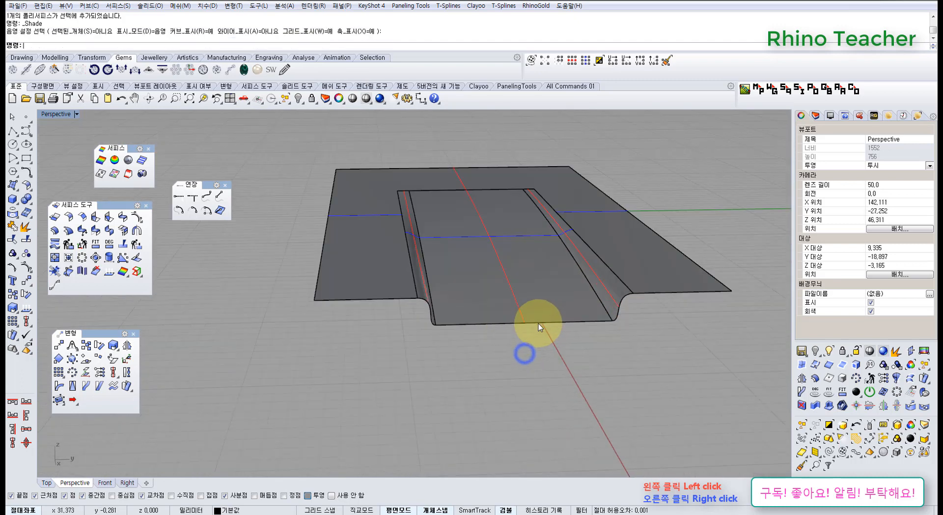
Step: Undo the join and the blend across the right gap, leaving nothing selected
key("ctrl+z")
key("ctrl+z")
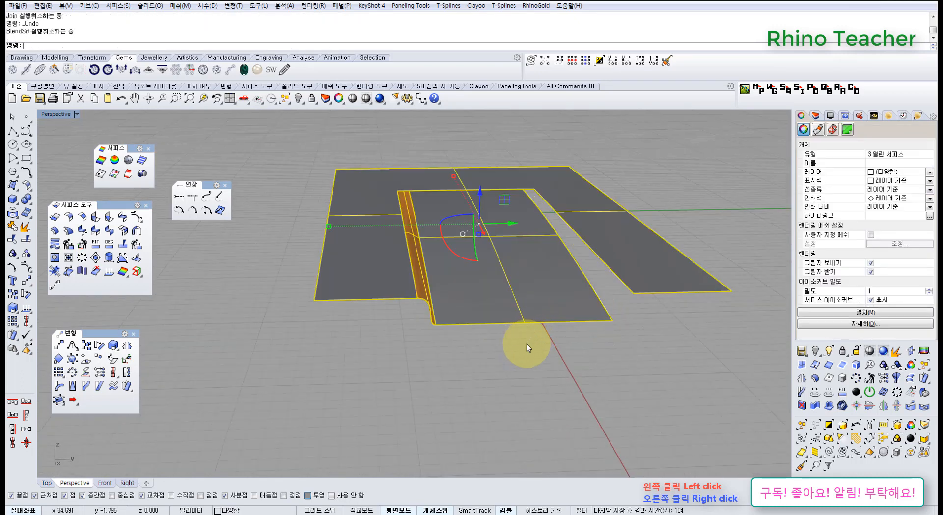
left_click(524, 351)
Step: Delete the blend surface across the left gap
left_click(426, 297)
right_click_drag(483, 319, 511, 338)
key("Delete")
Step: Show the tongue's control points and narrow its free end symmetrically by scaling the end row of four points across the width
left_click(488, 315)
key("F10")
right_click_drag(436, 344, 445, 360)
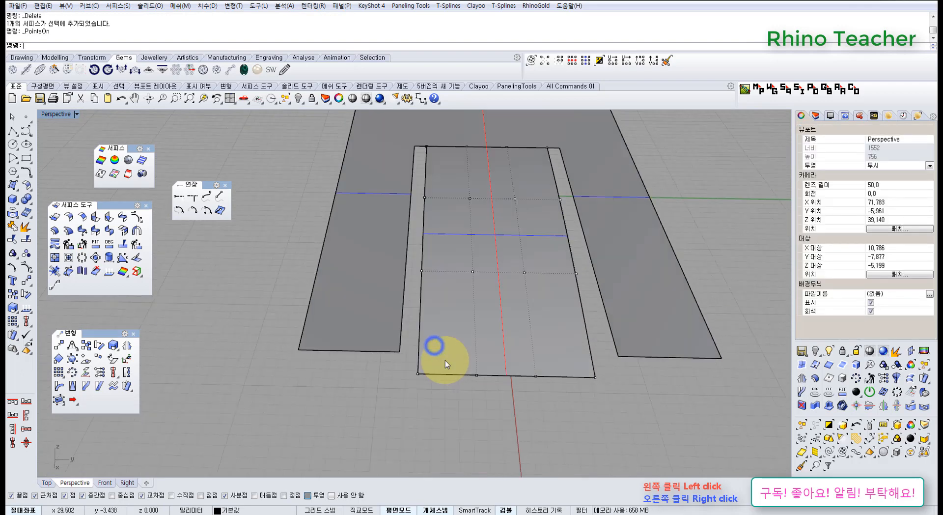
scroll(445, 360, "down", 4)
left_click_drag(316, 334, 597, 429)
scroll(399, 372, "up", 4)
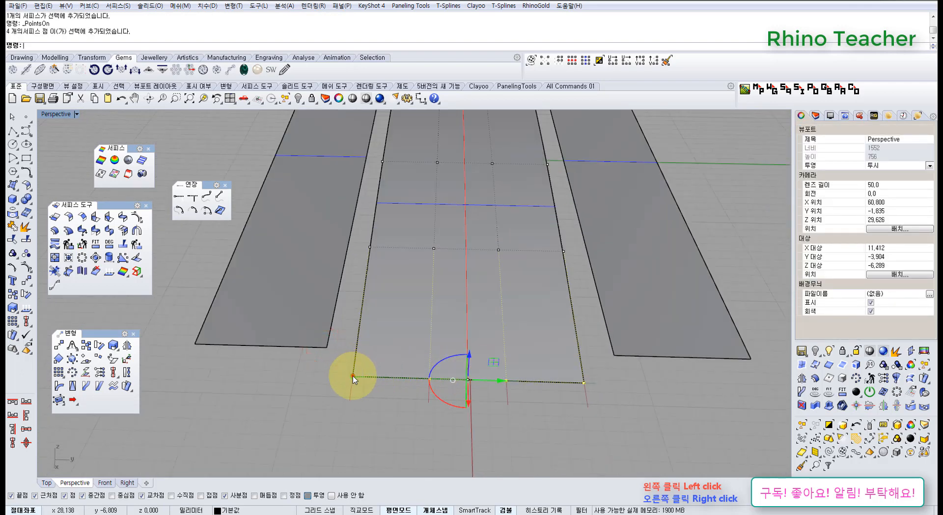
left_click_drag(353, 377, 415, 396)
scroll(427, 386, "down", 6)
right_click_drag(450, 293, 507, 307)
scroll(529, 297, "up", 5)
scroll(462, 323, "down", 7)
scroll(524, 338, "up", 5)
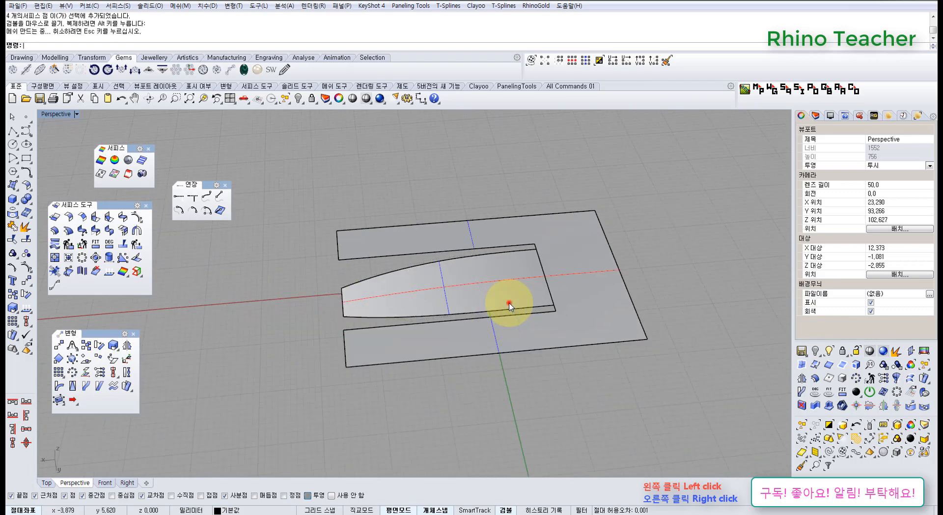
Step: Show the tongue's control points again and narrow the row next to the free end across the width
left_click(509, 304)
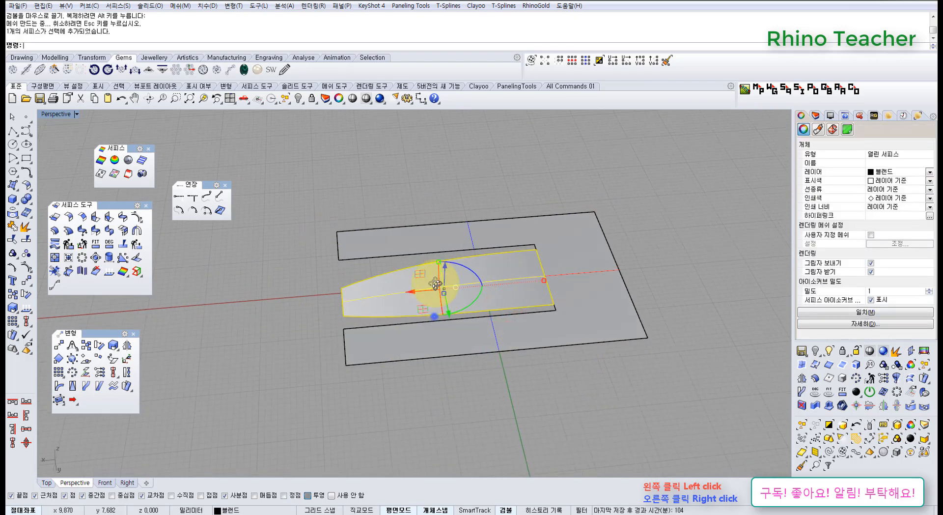
scroll(438, 283, "up", 5)
mouse_move(434, 317)
right_mouse_down()
mouse_move(499, 284)
mouse_move(467, 338)
mouse_move(500, 326)
mouse_move(505, 298)
mouse_move(479, 301)
mouse_move(438, 263)
mouse_move(506, 290)
mouse_move(452, 331)
right_mouse_up()
key("F10")
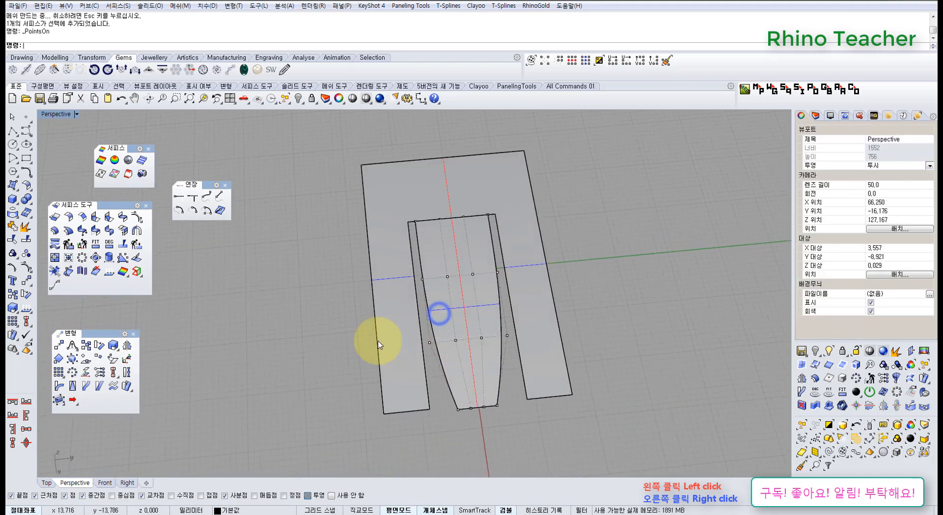
left_click_drag(358, 326, 538, 361)
scroll(444, 337, "up", 4)
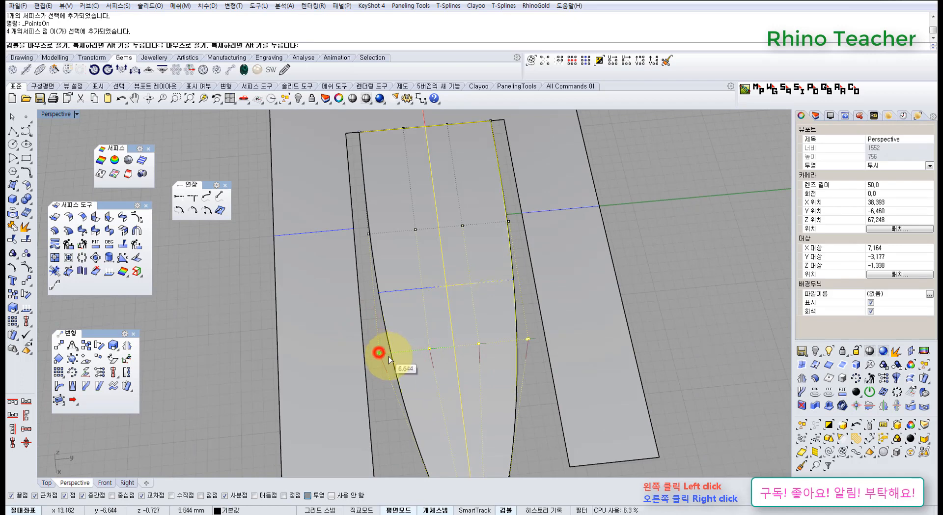
left_click_drag(388, 356, 396, 358)
Step: Check the tapered tongue in the Top view and undo the narrowing of both control point rows
key("ctrl+F1")
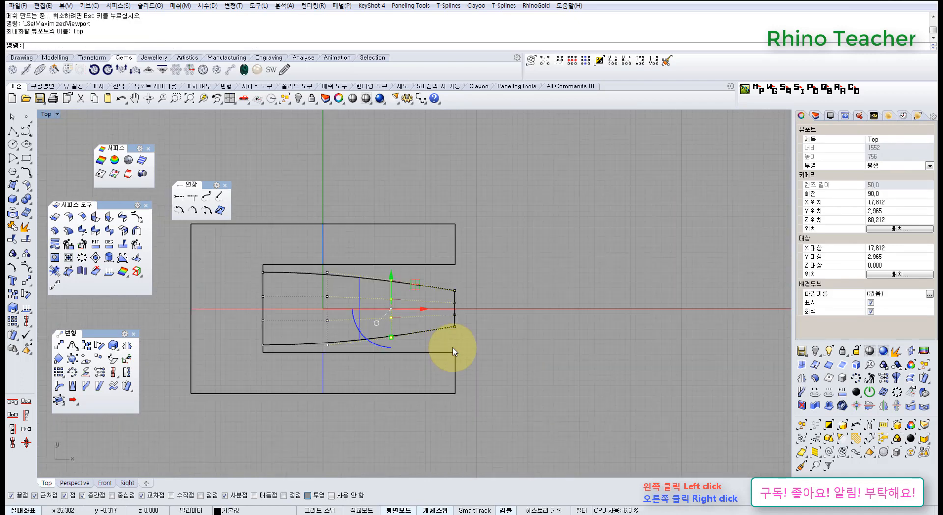
scroll(410, 334, "up", 6)
right_click_drag(395, 332, 412, 339)
right_click_drag(509, 294, 488, 309)
scroll(488, 308, "down", 4)
left_click_drag(480, 279, 515, 361)
key("ctrl+z")
key("ctrl+z")
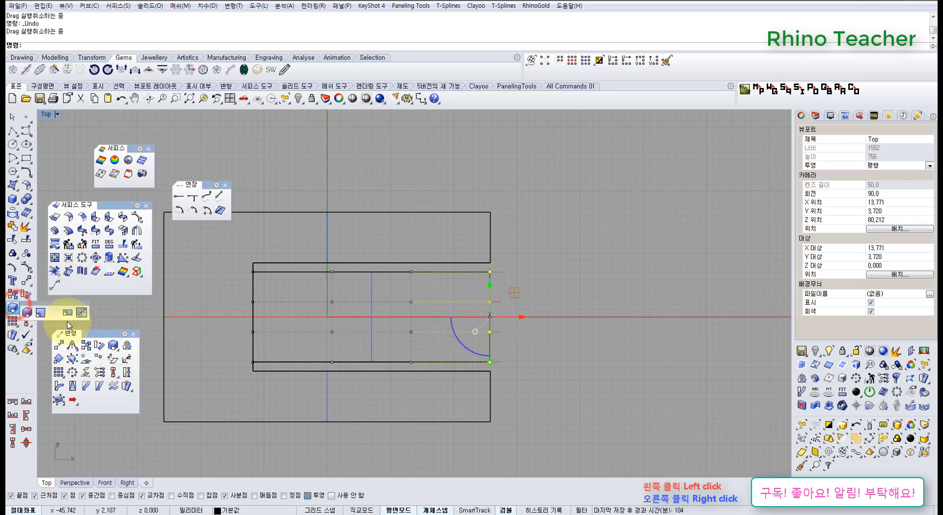
Step: Scale the tongue's end row in one direction from its lower corner in Top view to about 0.77, with object snaps disabled
left_click(68, 312)
left_click(489, 362)
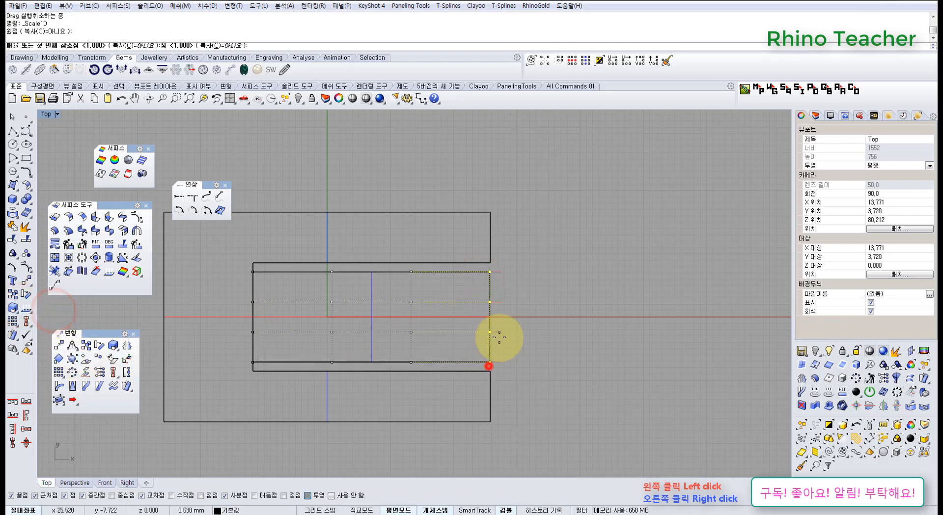
left_click(490, 272)
scroll(492, 315, "up", 2)
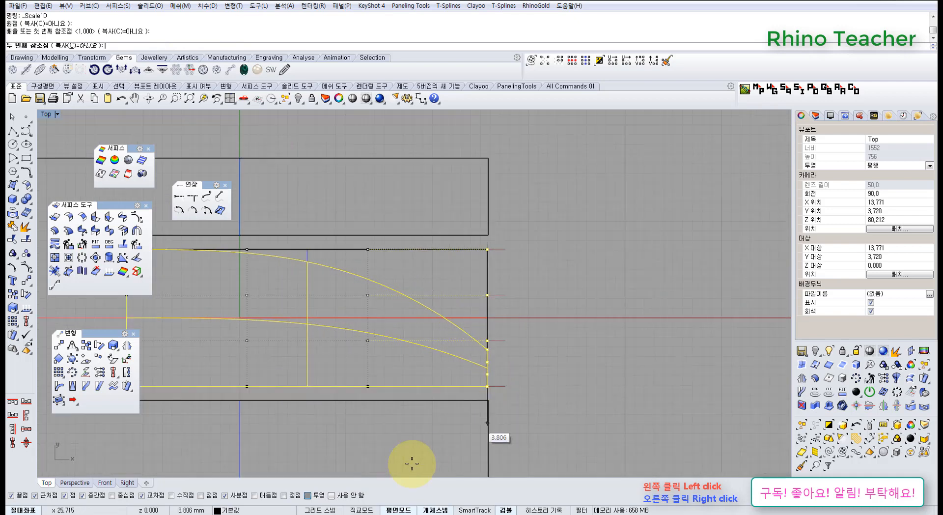
left_click(332, 495)
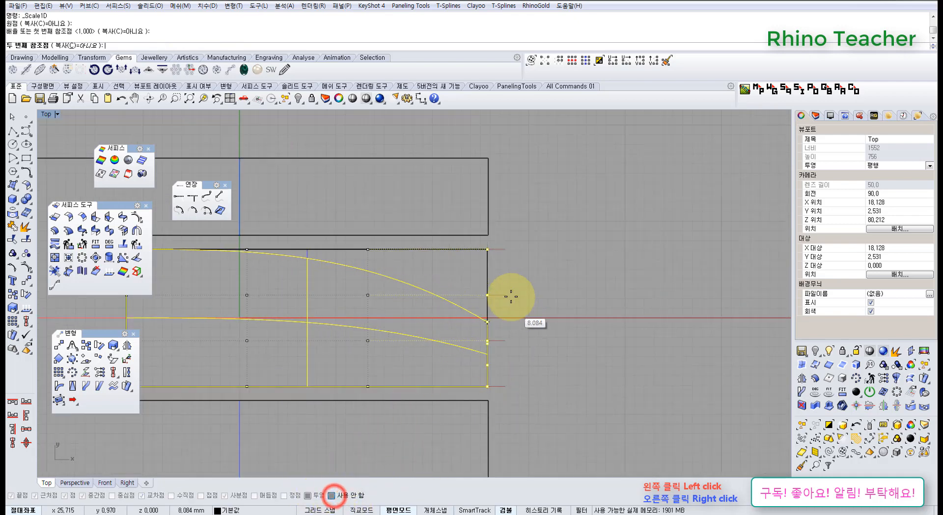
left_click(492, 279)
scroll(398, 309, "down", 2)
right_click_drag(398, 311, 414, 314)
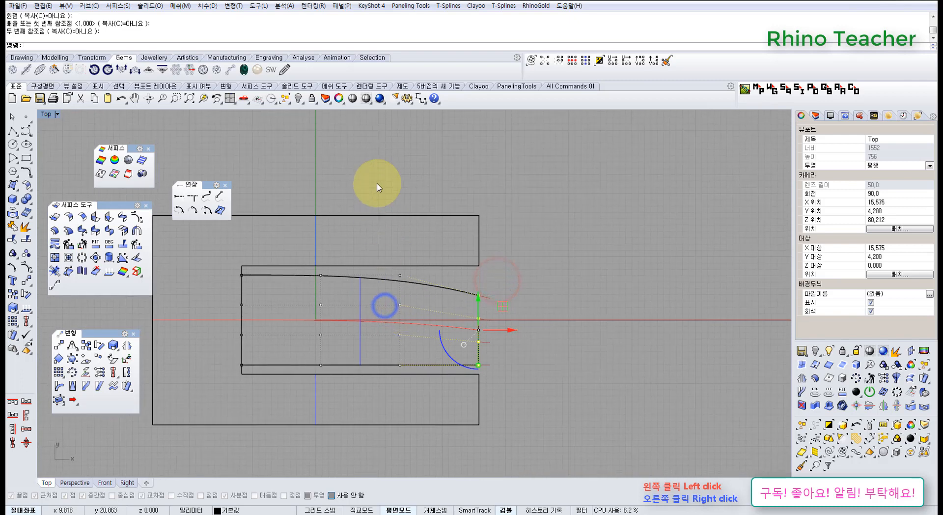
Step: Scale the last two rows of control points in one direction from the tongue's lower end corner to about 0.84
left_click_drag(532, 396, 531, 395)
right_click(498, 333)
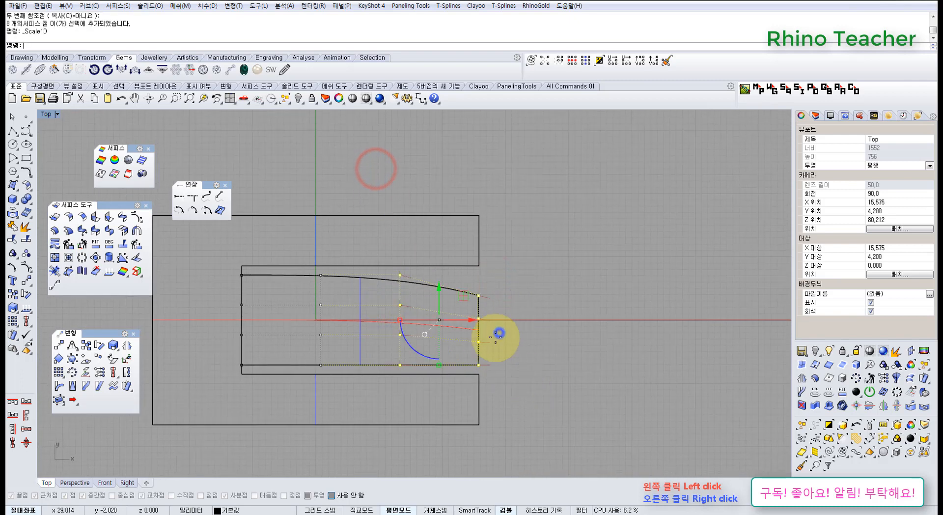
left_click(479, 364)
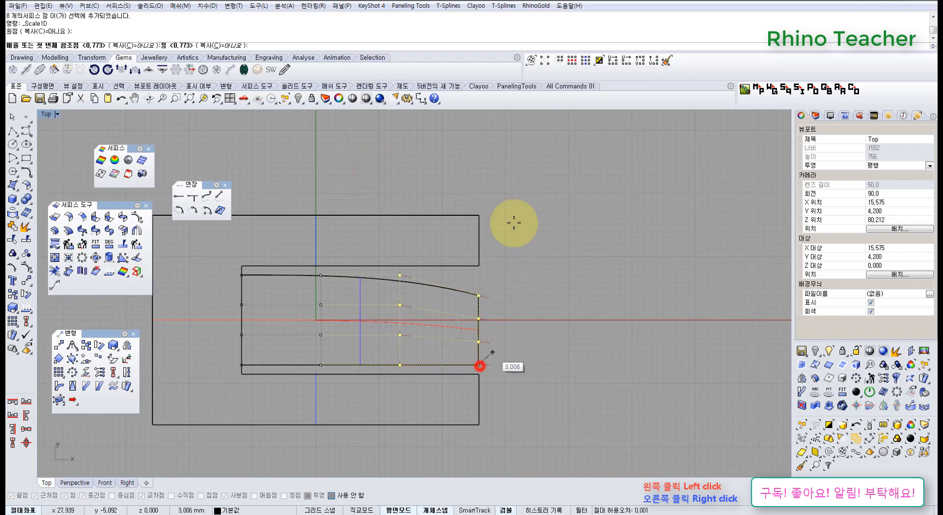
left_click(479, 169)
left_click(479, 200)
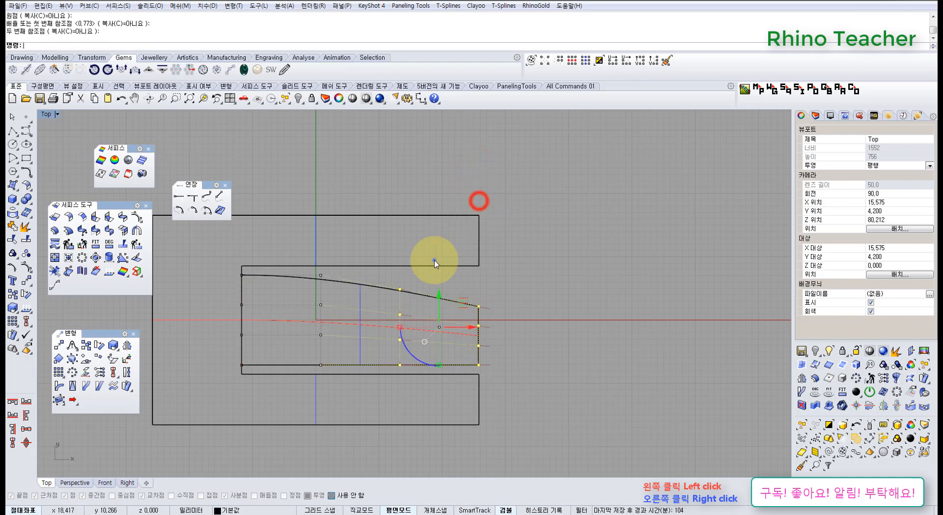
right_click_drag(434, 261, 469, 263)
scroll(401, 295, "down", 2)
right_click_drag(401, 300, 396, 279)
scroll(395, 274, "up", 2)
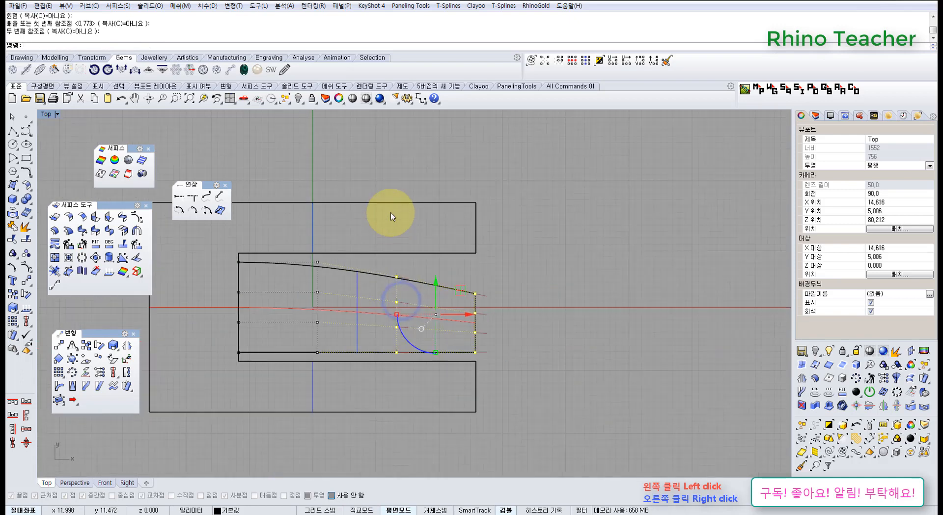
Step: Widen the row next to the free end slightly with a one-directional scale from its point on the straight lower edge
left_click_drag(369, 168, 425, 374)
right_click(422, 365)
scroll(408, 358, "up", 6)
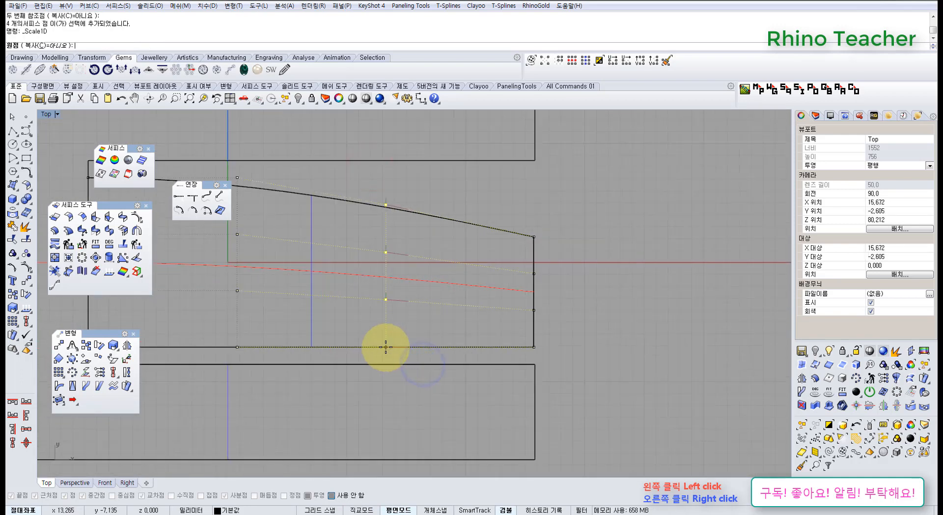
left_click(385, 346)
right_click_drag(432, 233, 385, 311)
scroll(385, 315, "down", 1)
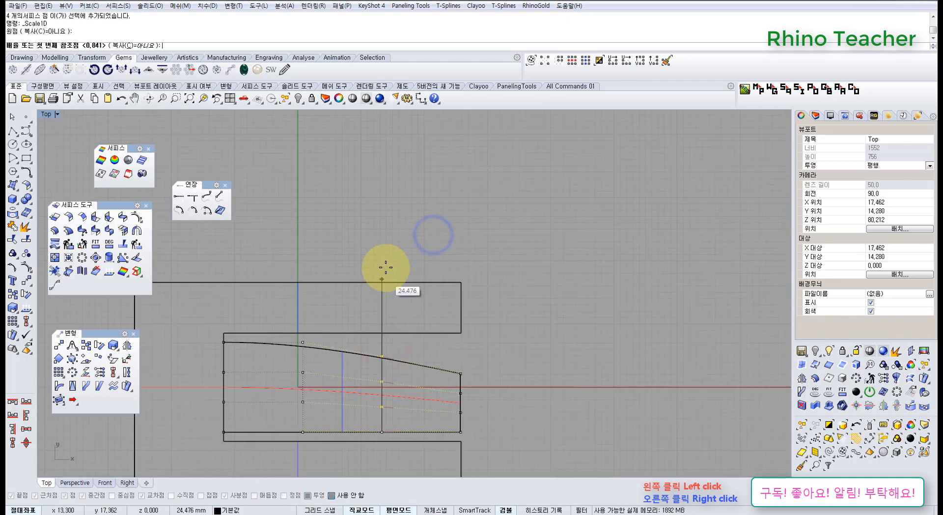
left_click(385, 268)
left_click(385, 254)
Step: Return to the Perspective view and show the tongue's control points
key("ctrl+F4")
mouse_move(456, 337)
right_mouse_down()
mouse_move(437, 290)
mouse_move(435, 309)
mouse_move(452, 252)
mouse_move(511, 290)
mouse_move(524, 310)
mouse_move(470, 295)
mouse_move(411, 323)
mouse_move(374, 295)
right_mouse_up()
left_click(523, 309)
key("F10")
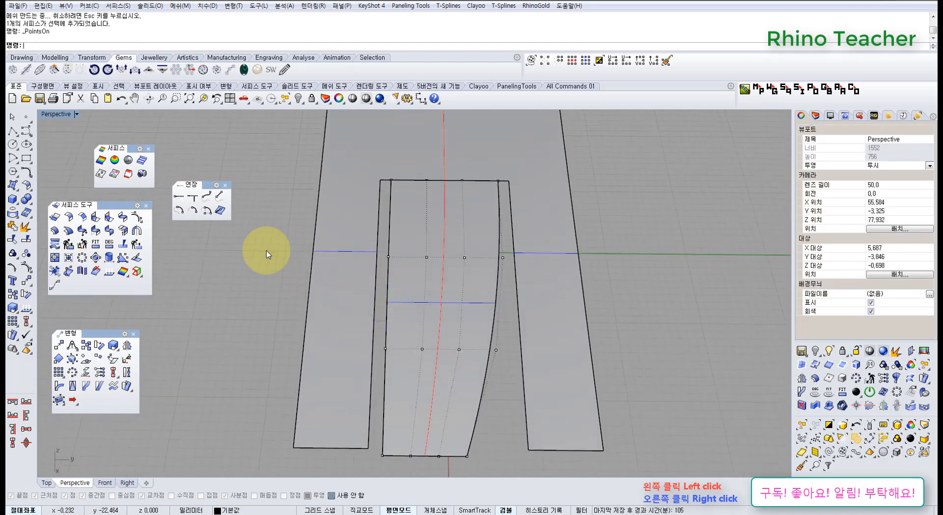
Step: Try lowering the second row of control points from the tongue's root, and undo the move
left_click_drag(283, 235, 553, 279)
right_click_drag(554, 279, 439, 221)
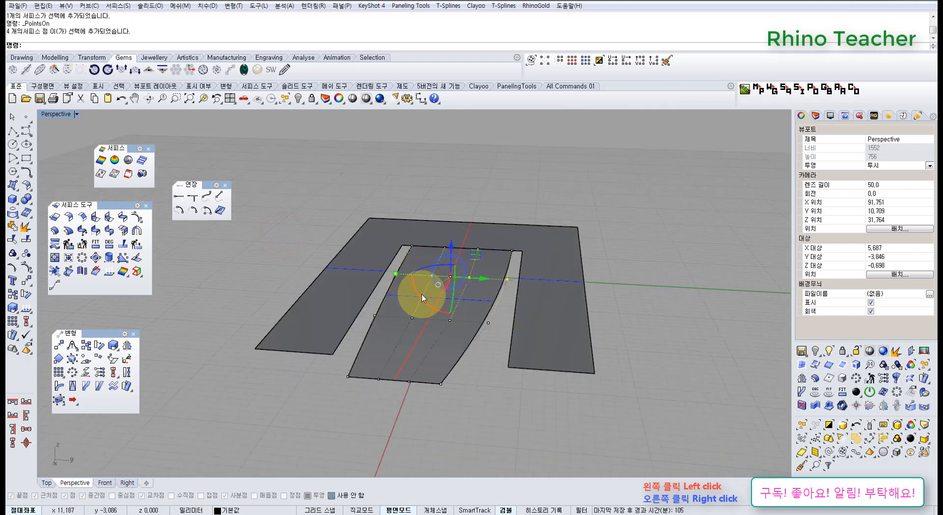
right_click_drag(446, 279, 409, 292)
scroll(570, 286, "up", 5)
right_click_drag(561, 307, 480, 279)
right_click_drag(412, 264, 499, 253)
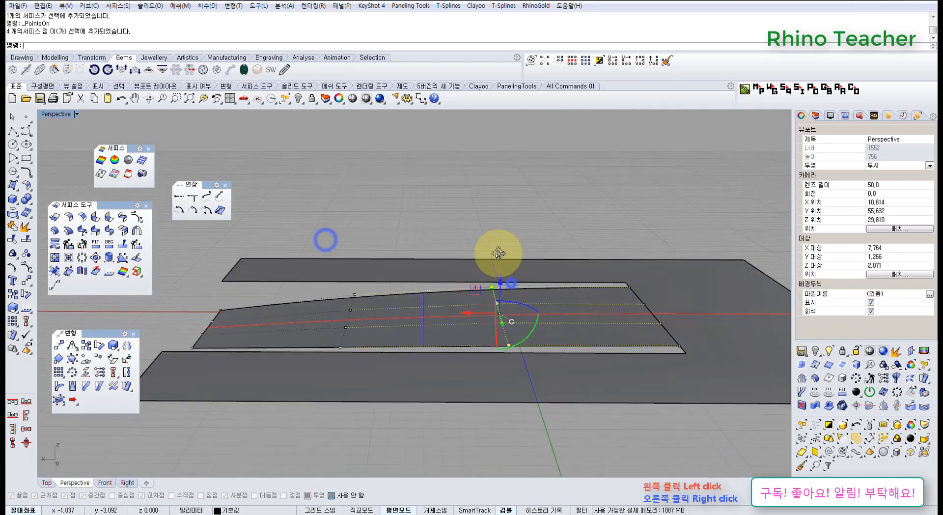
right_click_drag(511, 283, 503, 254)
left_click_drag(506, 284, 501, 337)
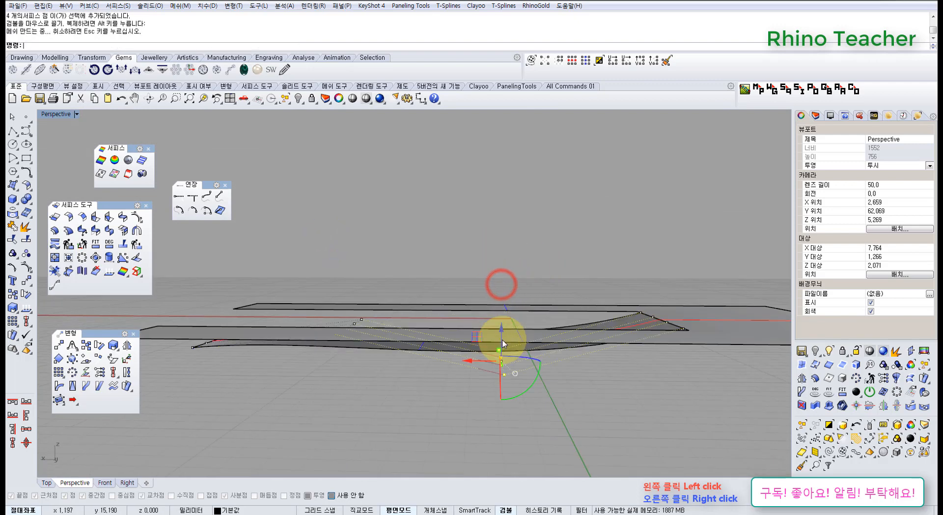
key("ctrl+z")
Step: Lower the row of control points next to the tongue's free end and check its side profile in the Front view
right_click_drag(365, 268, 351, 248)
left_click_drag(314, 219, 381, 395)
right_click_drag(366, 327, 345, 291)
left_click_drag(346, 289, 343, 315)
key("ctrl+F2")
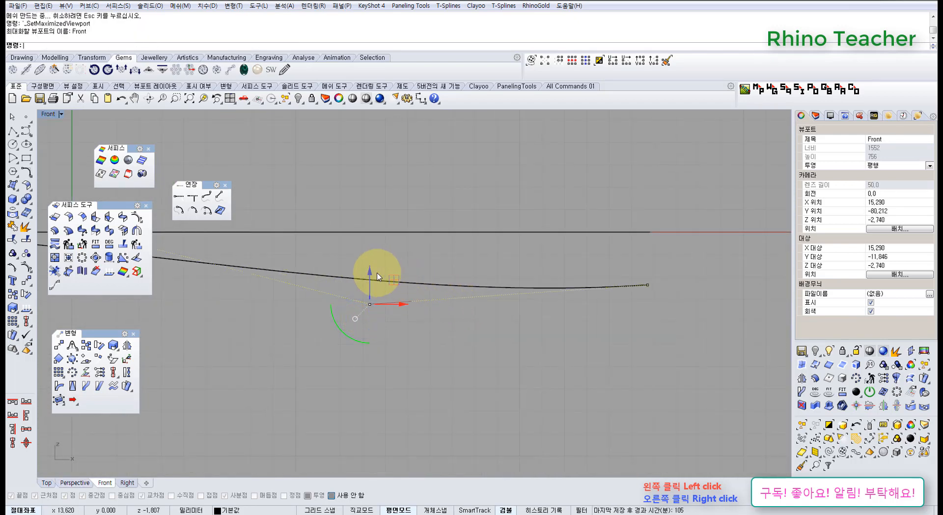
left_click_drag(374, 269, 377, 270)
key("ctrl+F4")
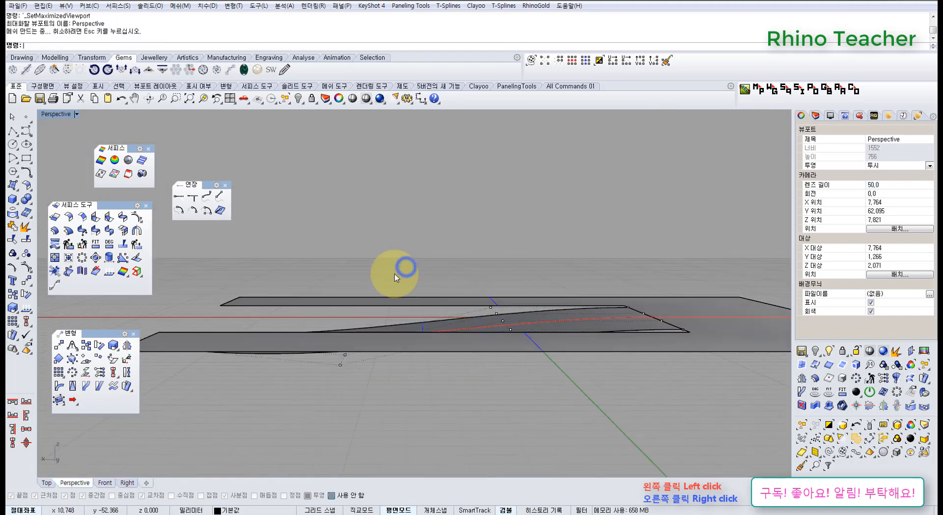
Step: Show the tongue's control points and raise the two middle points of its free end edge to arch it upward
right_click_drag(395, 273, 378, 366)
left_click(413, 313)
key("F10")
left_click_drag(348, 377, 411, 406)
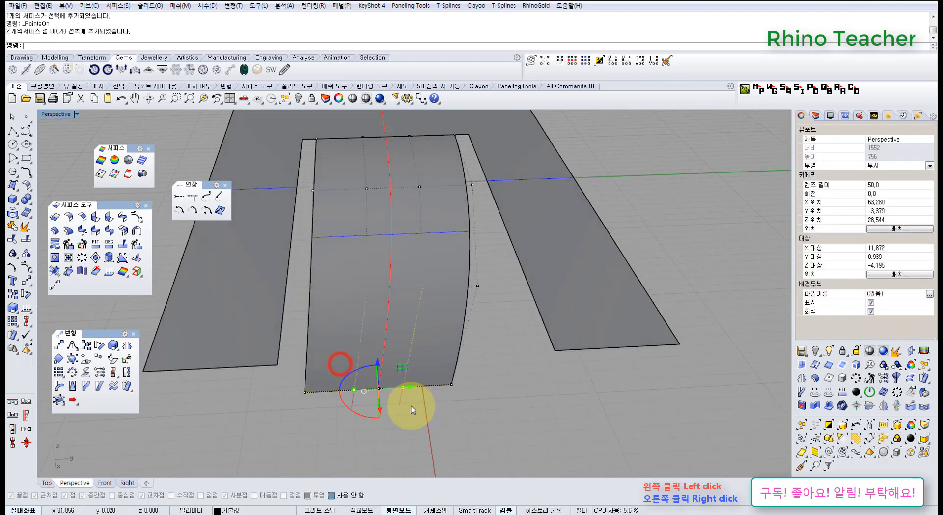
right_click_drag(411, 406, 413, 301)
left_click_drag(412, 301, 407, 276)
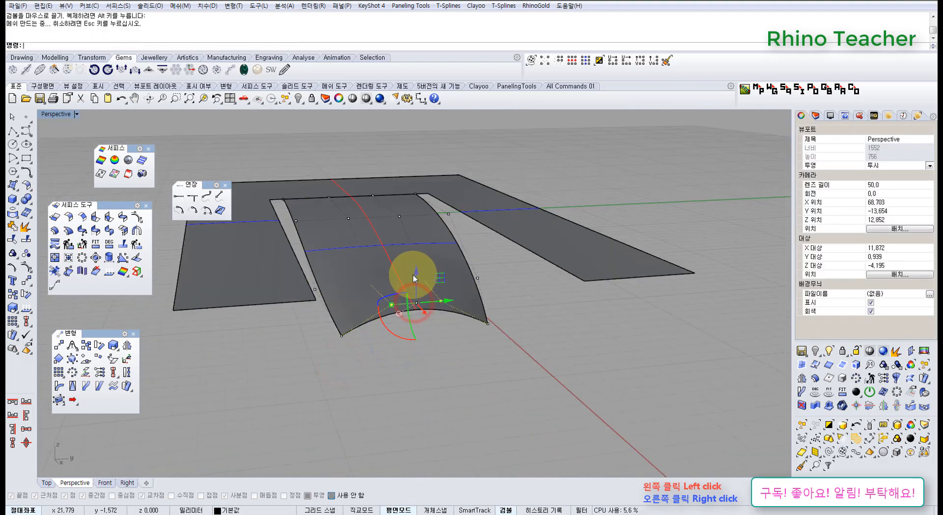
right_click_drag(400, 273, 384, 254)
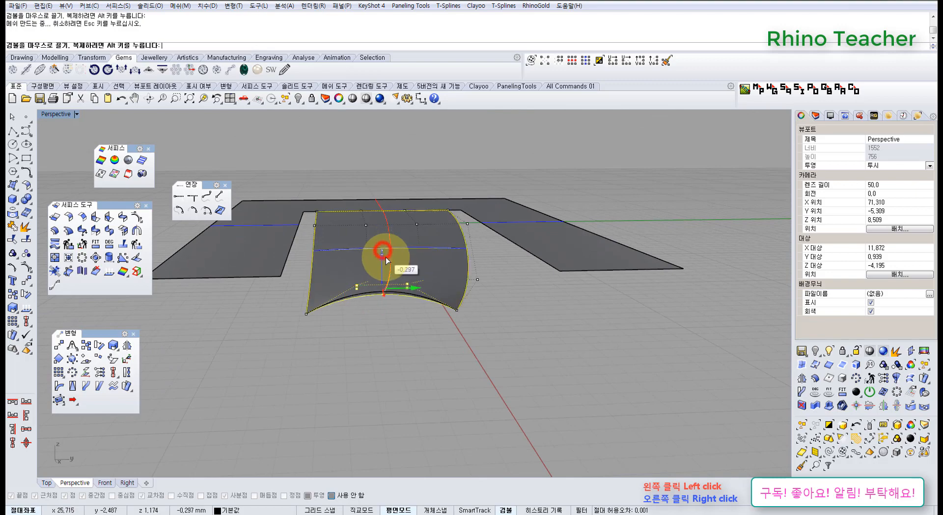
left_click_drag(385, 257, 385, 258)
Step: Raise the two middle control points in the row next to the tongue's free end slightly
right_click_drag(427, 249, 338, 272)
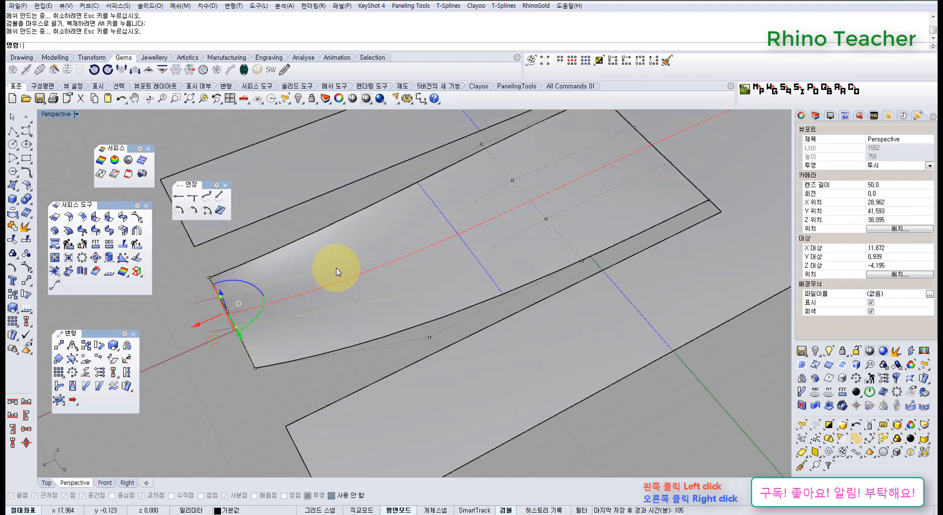
left_click_drag(340, 245, 429, 309)
right_click_drag(391, 296, 376, 226)
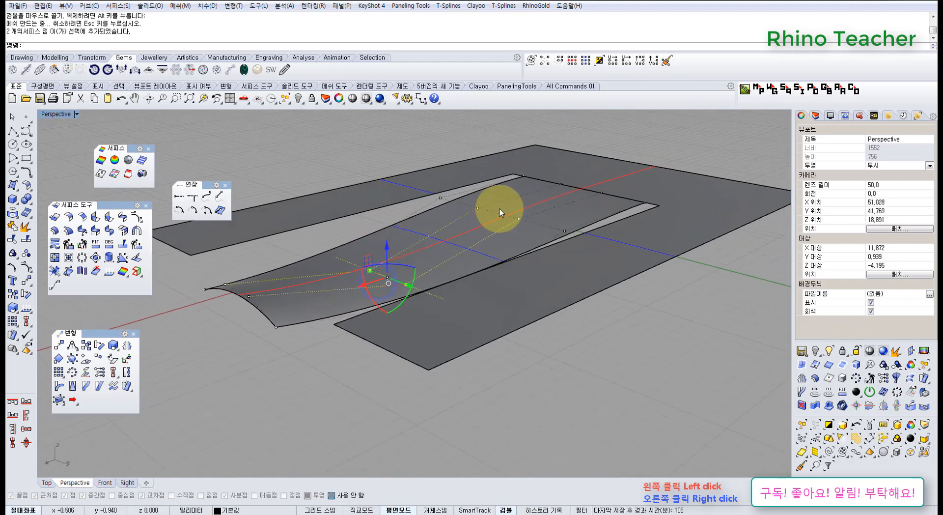
right_click_drag(380, 258, 387, 246)
left_click_drag(387, 246, 387, 233)
right_click_drag(375, 238, 244, 267)
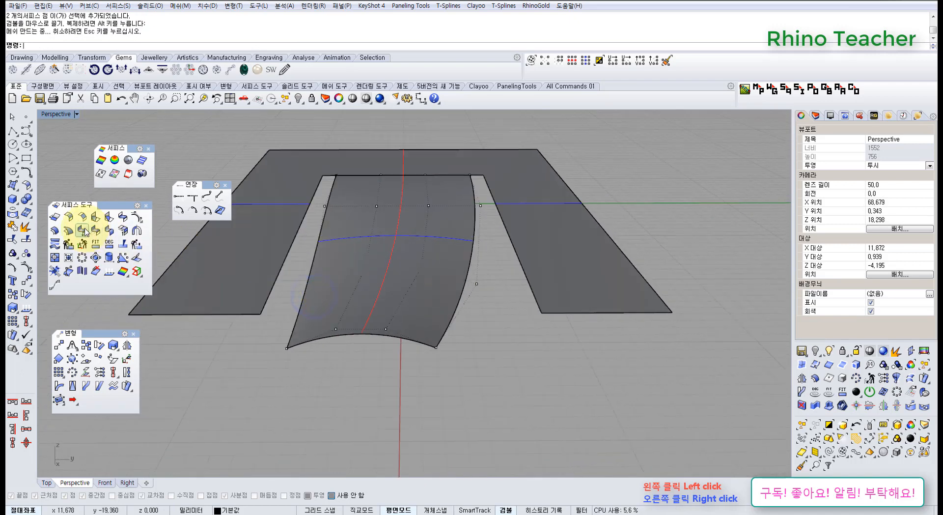
Step: Blend the gap along the tongue's straight side to the flat surface with tangent continuity and both linked bulge values at 0.5
left_click(120, 217)
left_click(271, 293)
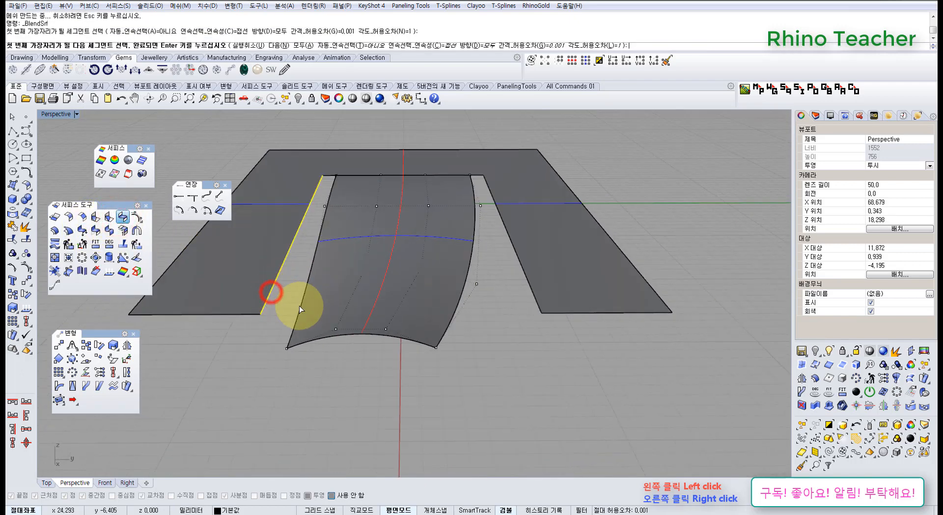
left_click(300, 303)
right_click(301, 301)
right_click_drag(314, 298, 291, 290)
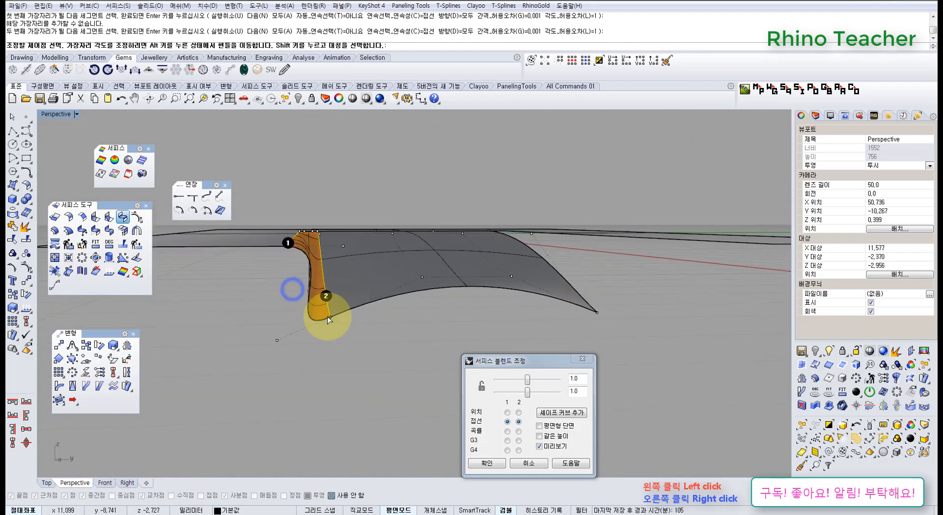
left_click(481, 387)
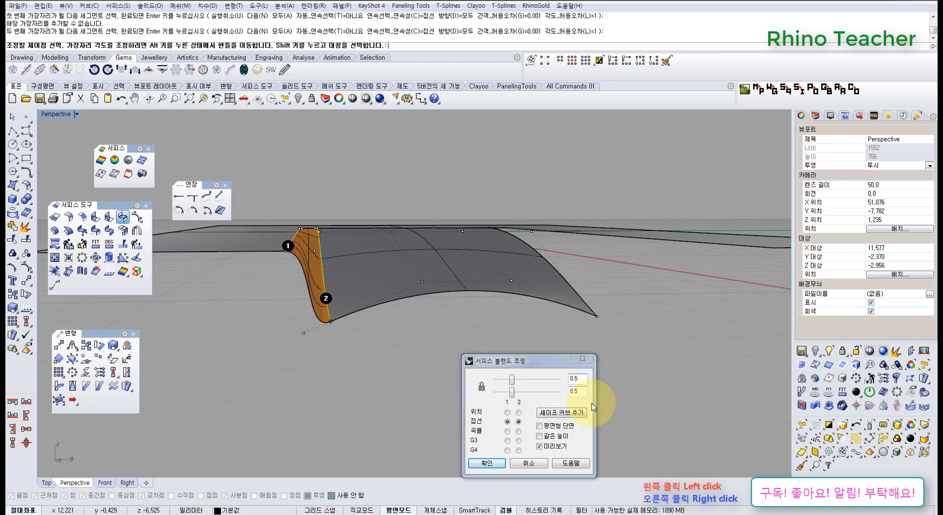
left_click(482, 388)
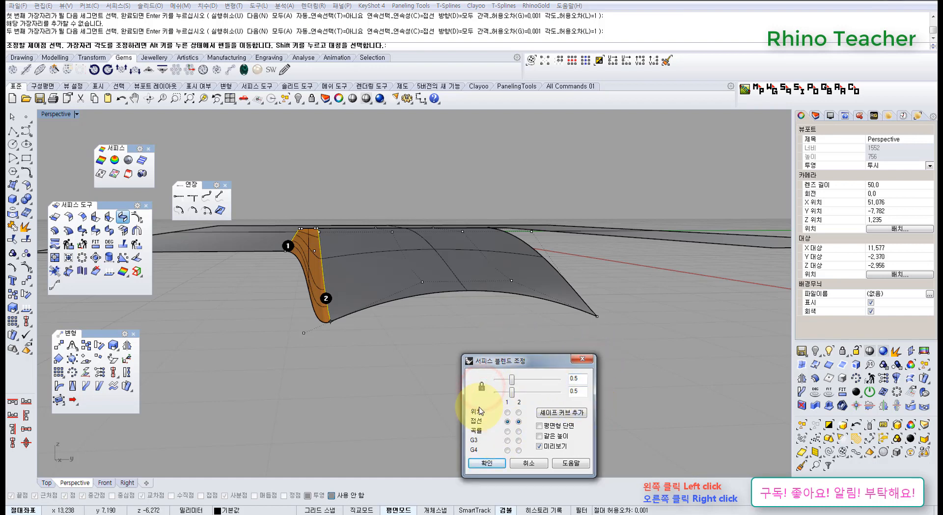
left_click(486, 463)
Step: Blend the gap along the tongue's curved side to the flat surface with tangent continuity and both linked bulge values at 0.5
right_click_drag(445, 299, 421, 326)
scroll(421, 326, "down", 6)
right_click_drag(421, 326, 446, 301)
right_click(446, 301)
left_click(489, 267)
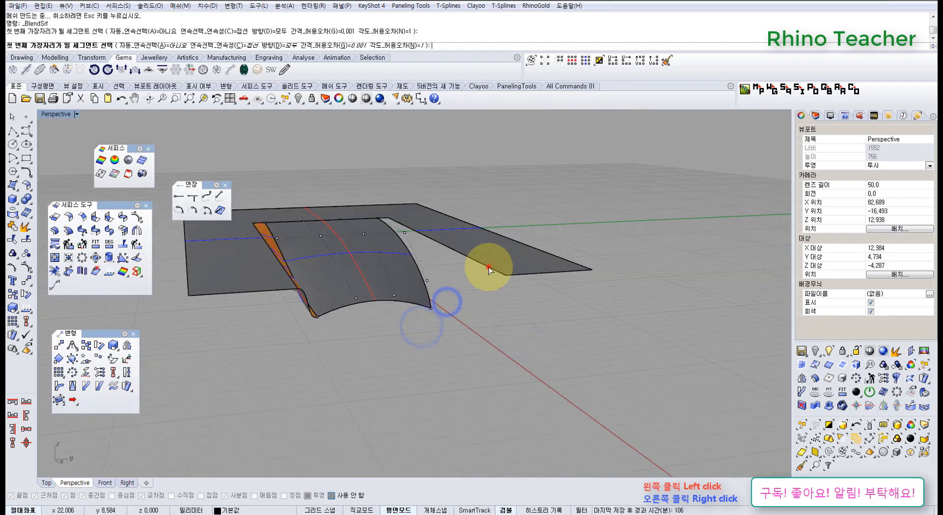
left_click(431, 297)
right_click(431, 296)
right_click_drag(539, 304, 502, 342)
left_click(481, 386)
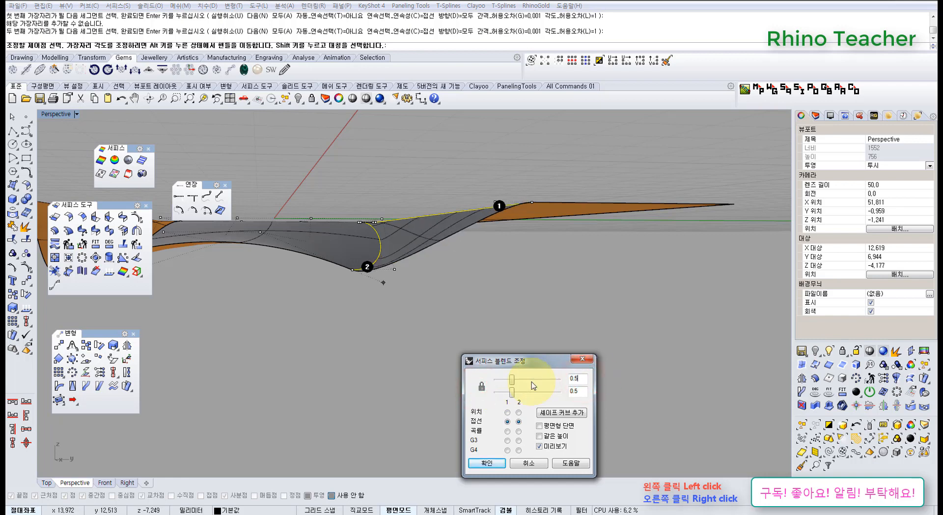
right_click_drag(496, 324, 459, 275)
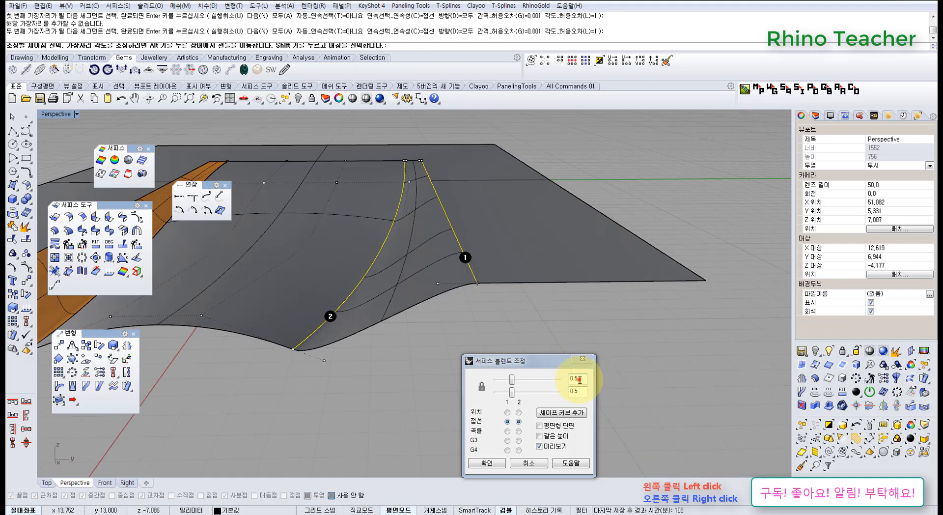
left_click(579, 379)
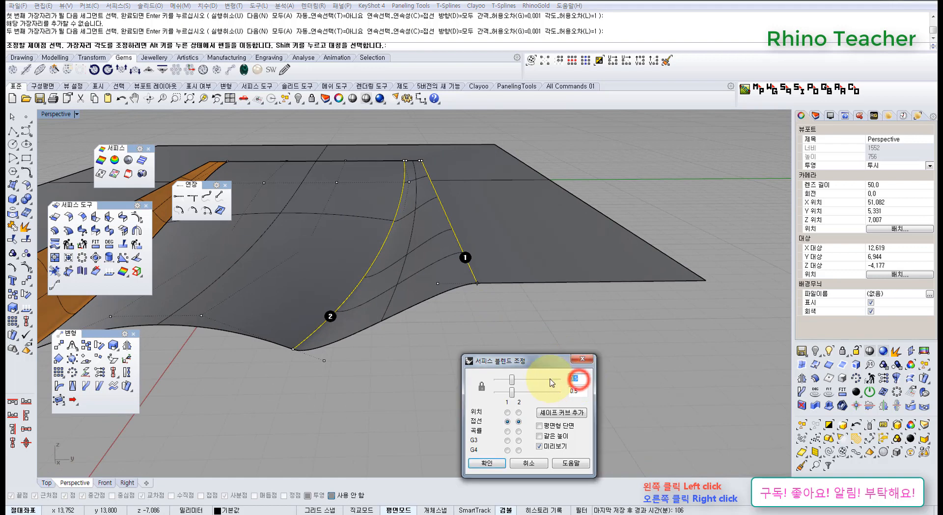
left_click(488, 463)
Step: Turn off the control points and join the flat surface, the tongue and both blends into one polysurface
right_click_drag(432, 385, 471, 361)
key("Escape")
scroll(570, 370, "down", 5)
right_click_drag(581, 373, 582, 321)
left_click_drag(577, 326, 277, 346)
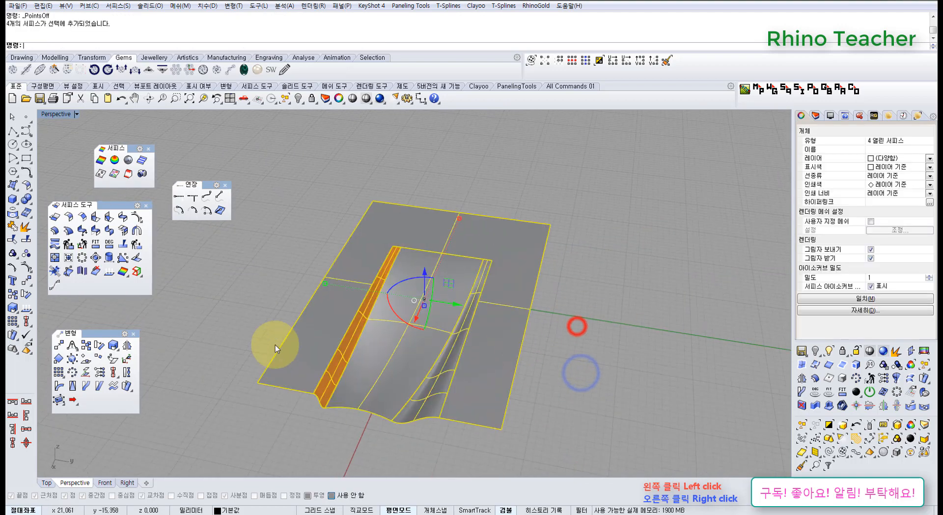
left_click(13, 229)
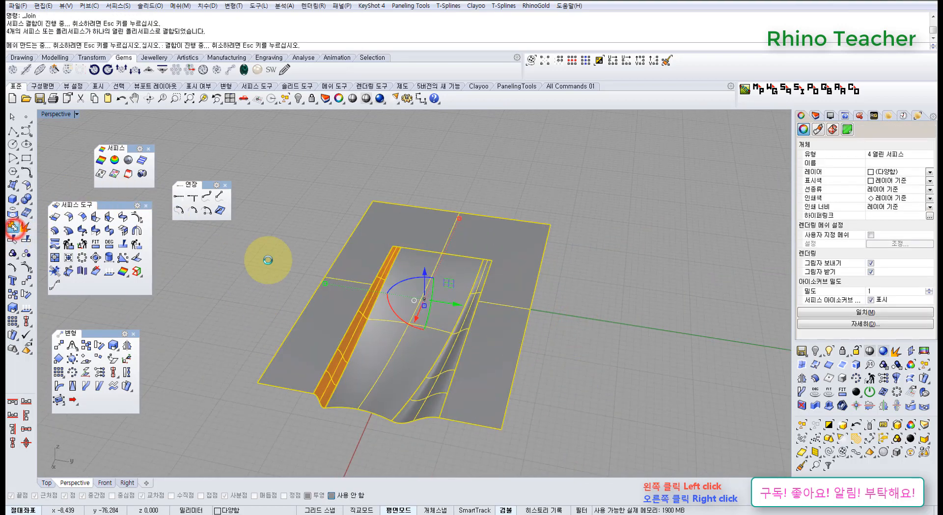
Step: Inspect the joined polysurface in a temporary shaded view without wires, and leave the shaded view
right_click_drag(397, 272, 319, 268)
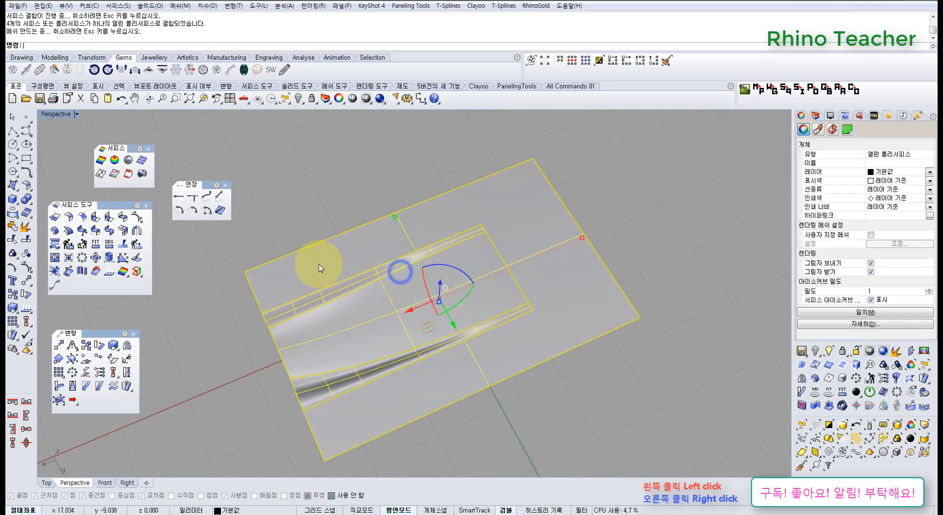
left_click(354, 100)
mouse_move(399, 199)
right_mouse_down()
mouse_move(486, 143)
mouse_move(560, 165)
mouse_move(585, 274)
mouse_move(463, 337)
mouse_move(341, 294)
mouse_move(428, 305)
mouse_move(458, 297)
mouse_move(532, 343)
mouse_move(527, 252)
mouse_move(507, 283)
mouse_move(516, 320)
mouse_move(385, 305)
mouse_move(489, 323)
right_mouse_up()
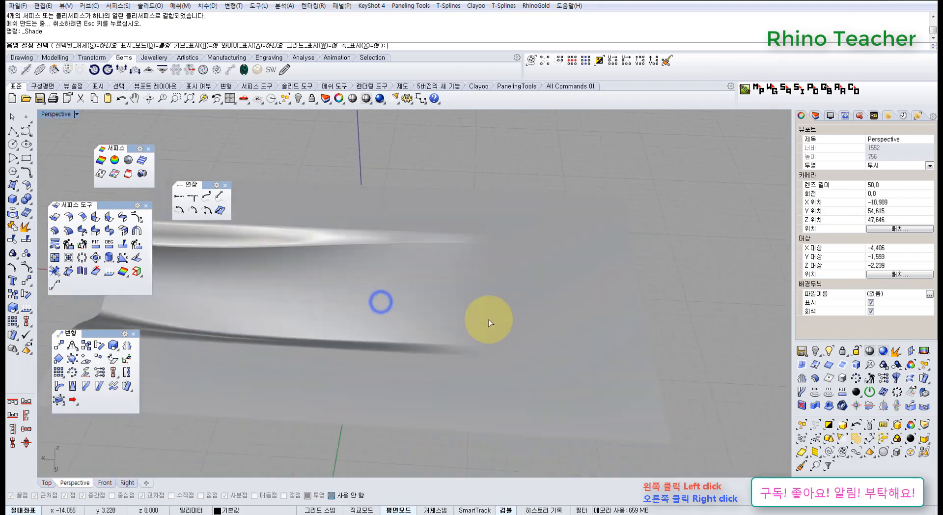
scroll(490, 323, "down", 4)
right_click_drag(412, 299, 438, 343)
key("Escape")
right_click_drag(354, 347, 437, 309)
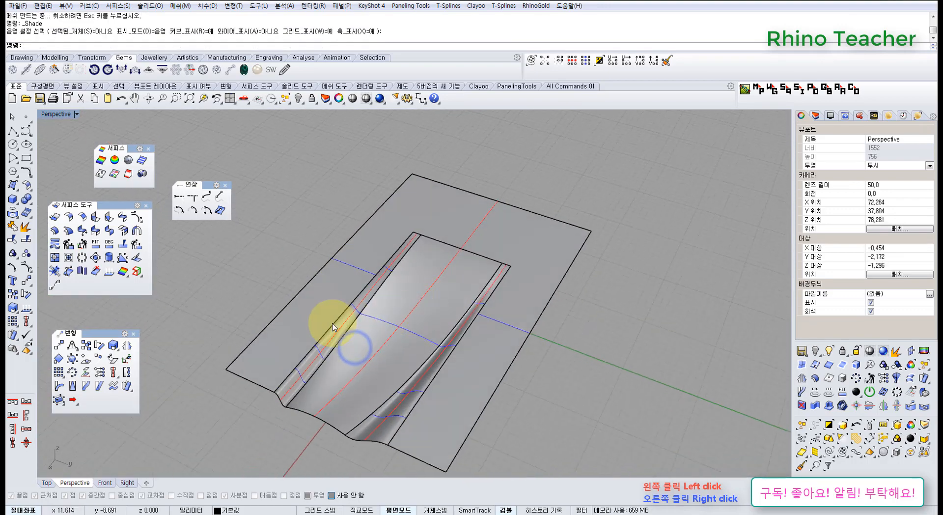
Step: Explode the joined polysurface into its separate surfaces
right_click_drag(333, 327, 347, 330)
left_click(389, 360)
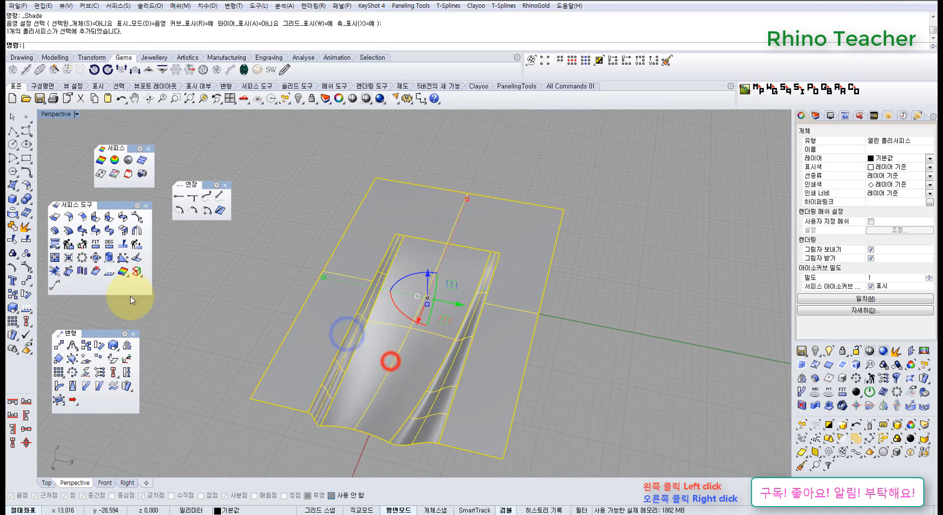
left_click(25, 228)
left_click(221, 307)
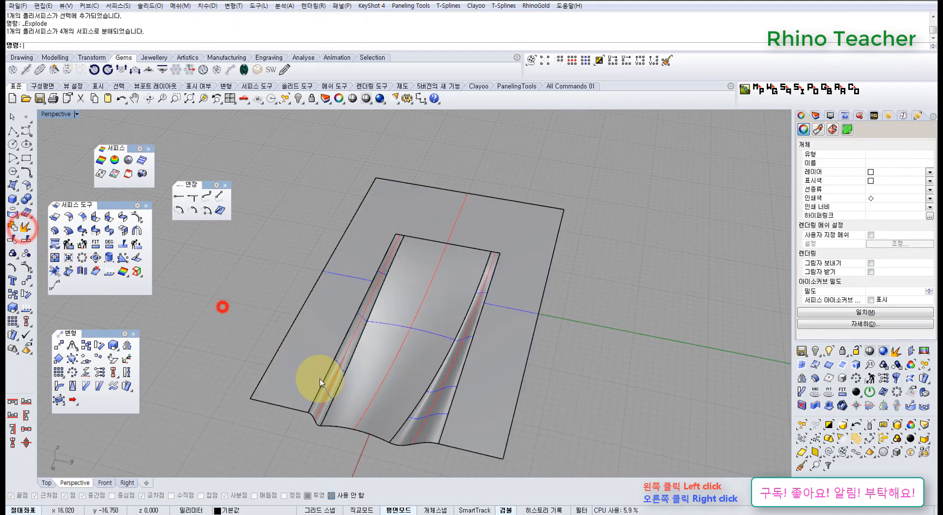
Step: Delete both side blend surfaces, and undo the deletion
right_click_drag(319, 378, 265, 369)
scroll(309, 385, "up", 6)
scroll(311, 346, "down", 6)
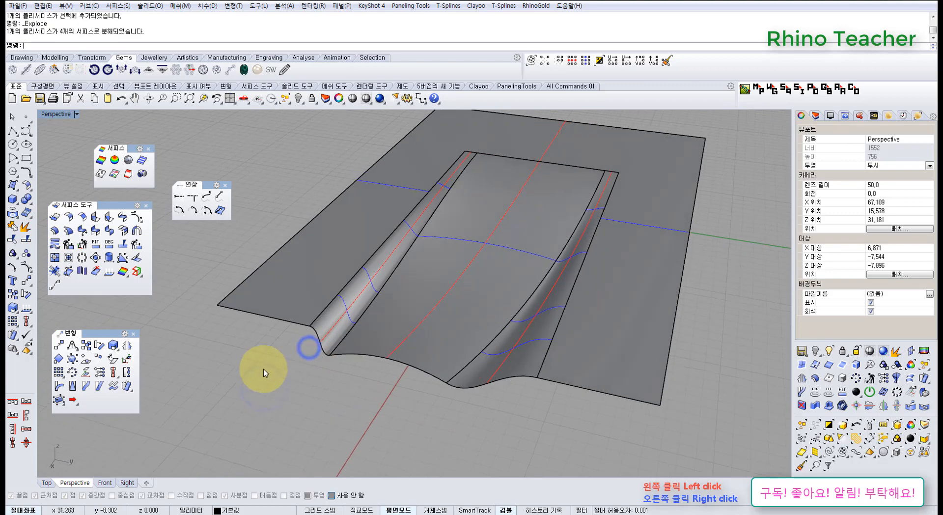
scroll(316, 336, "up", 3)
left_click(309, 319)
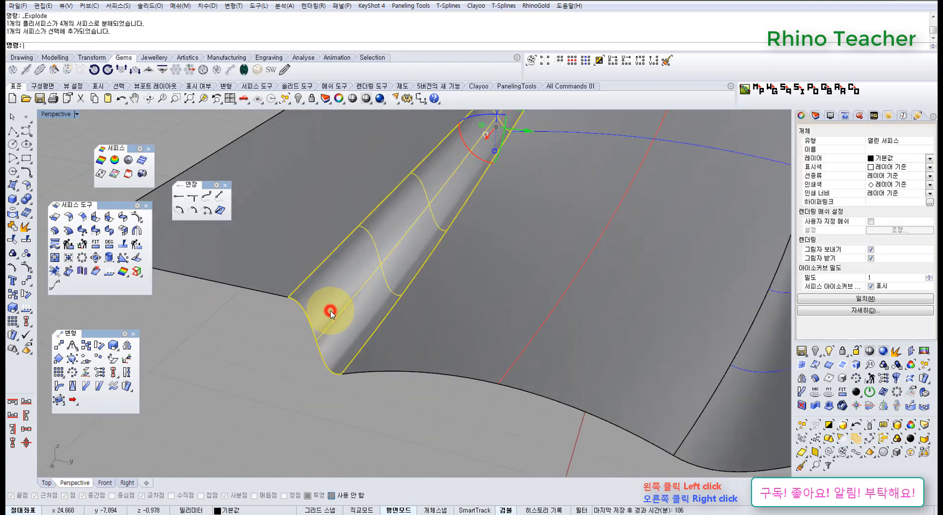
right_click_drag(326, 309, 358, 319)
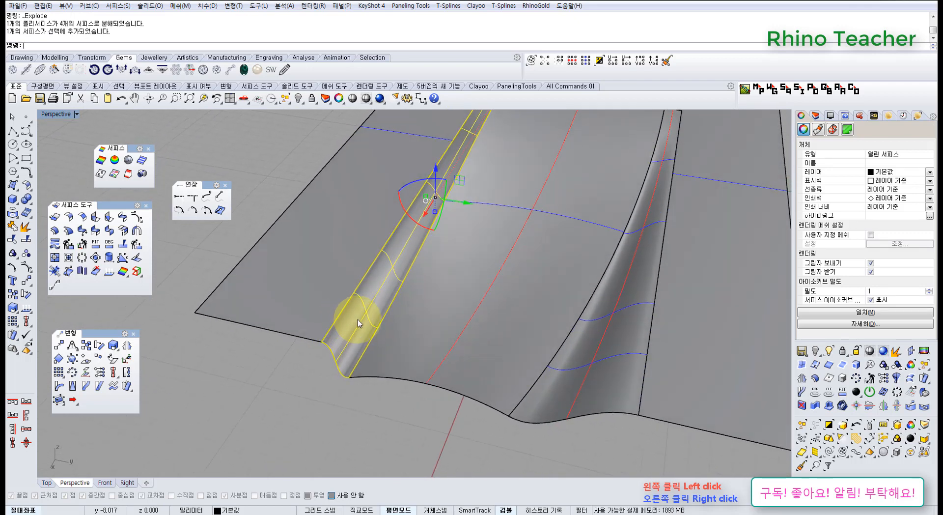
left_click(573, 397)
key("Delete")
right_click_drag(442, 362, 421, 329)
key("ctrl+z")
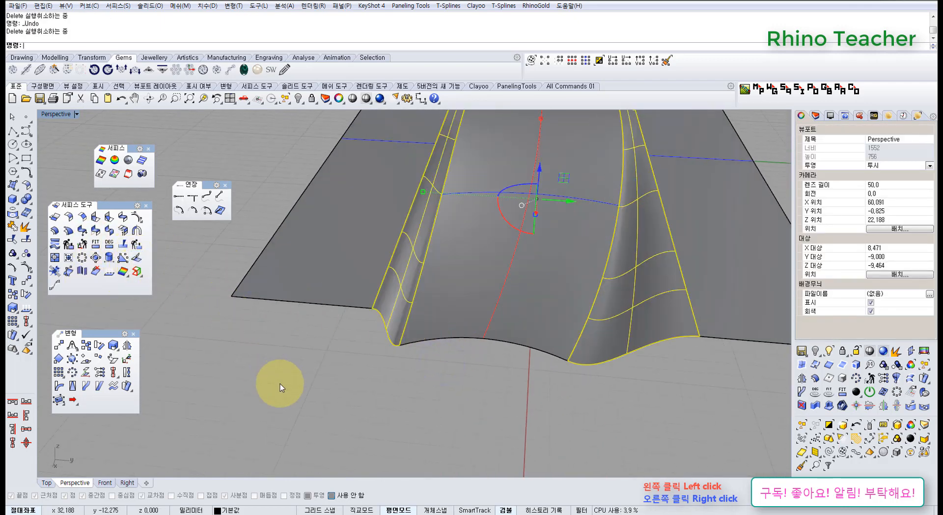
left_click(281, 383)
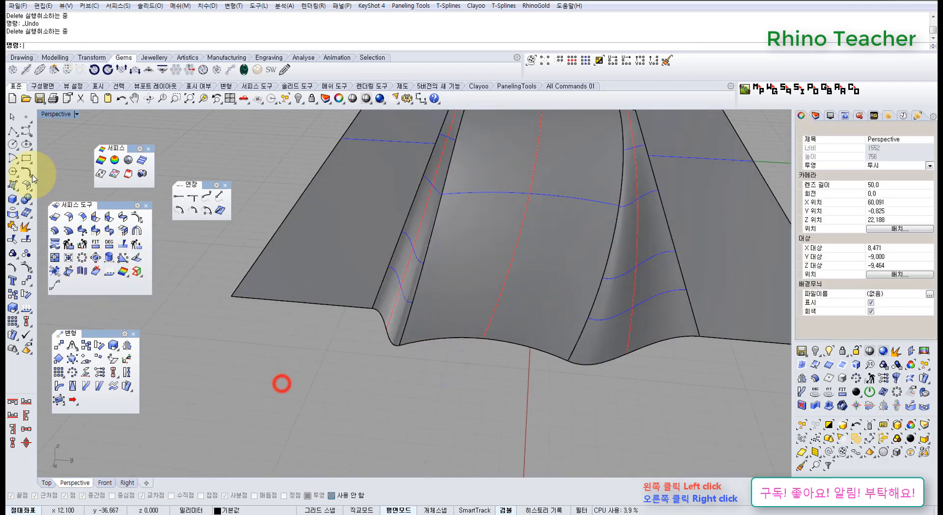
Step: Duplicate the free end edges of both side blend surfaces as curves
left_click(15, 212)
left_click(57, 219)
left_click(387, 328)
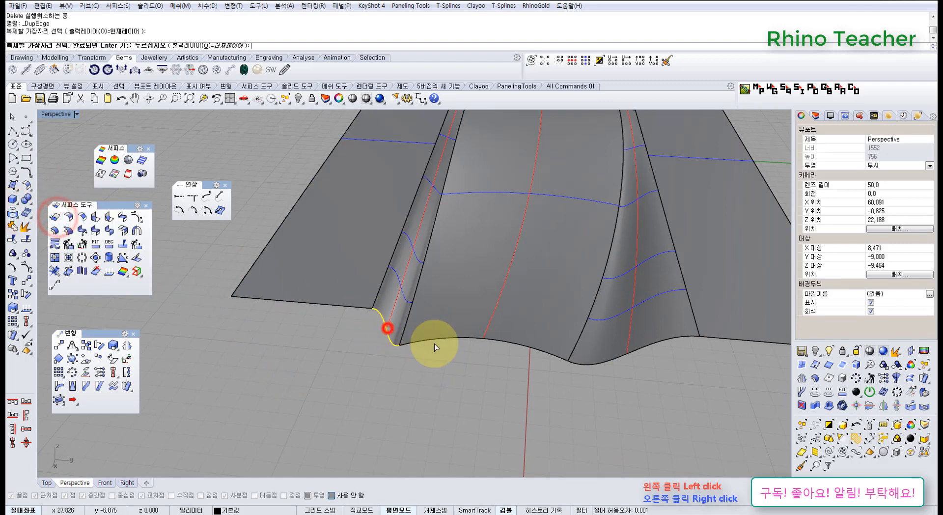
right_click(528, 402)
Step: Delete both side blend surfaces, keeping the duplicated end curves
left_click(516, 294)
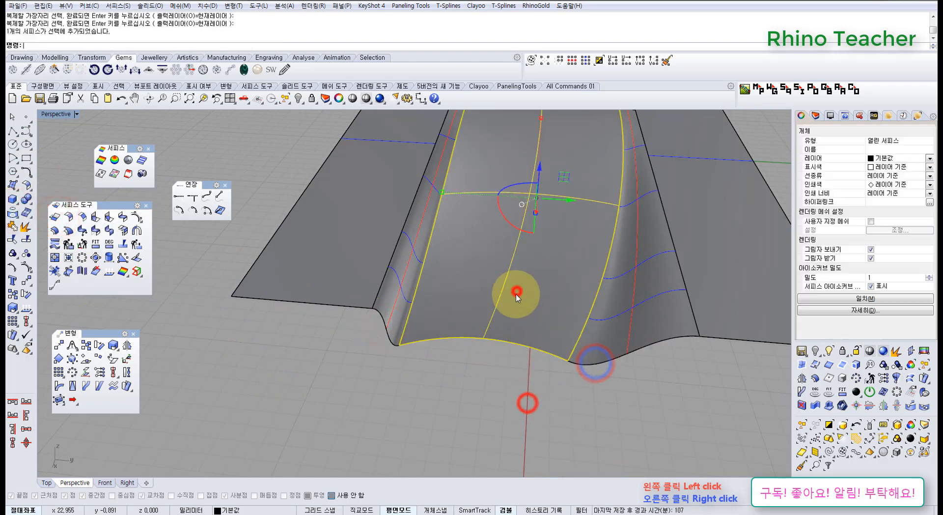
left_click(405, 287)
key("Delete")
left_click(648, 334)
key("Delete")
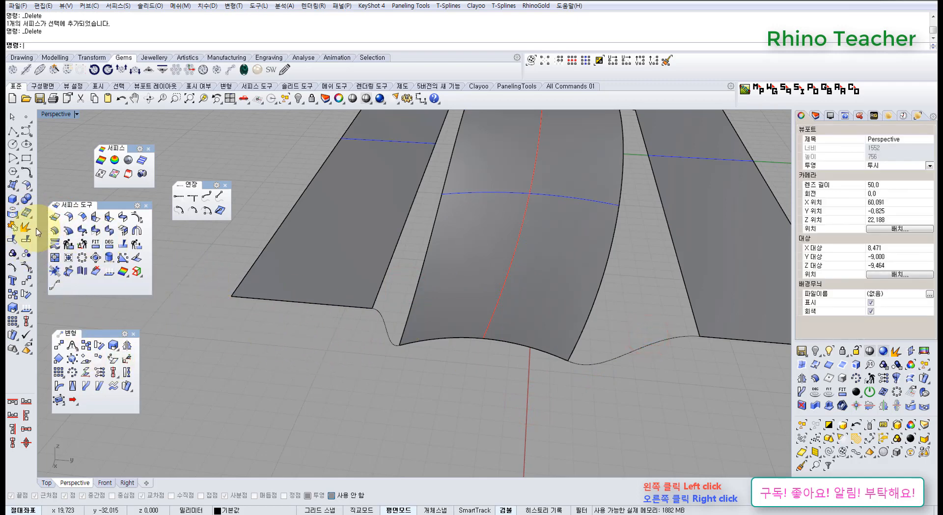
Step: Float the surface creation tools beside the model and bring up the command help for Sweep2
left_click(11, 189)
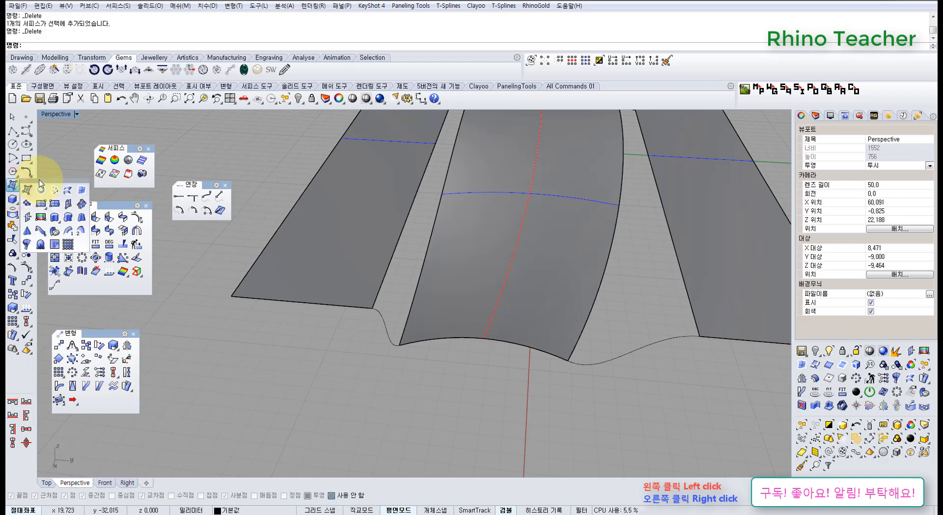
left_click_drag(41, 184, 192, 307)
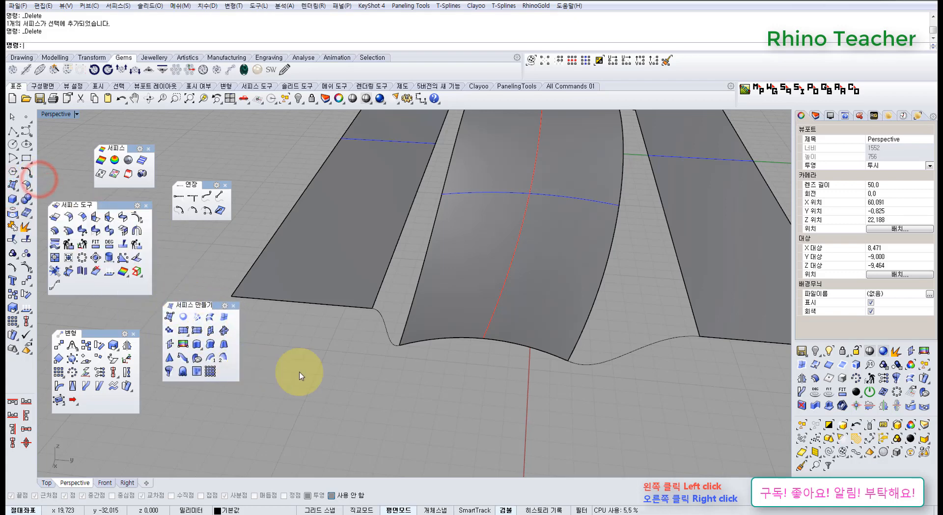
left_click(845, 115)
left_click(225, 358)
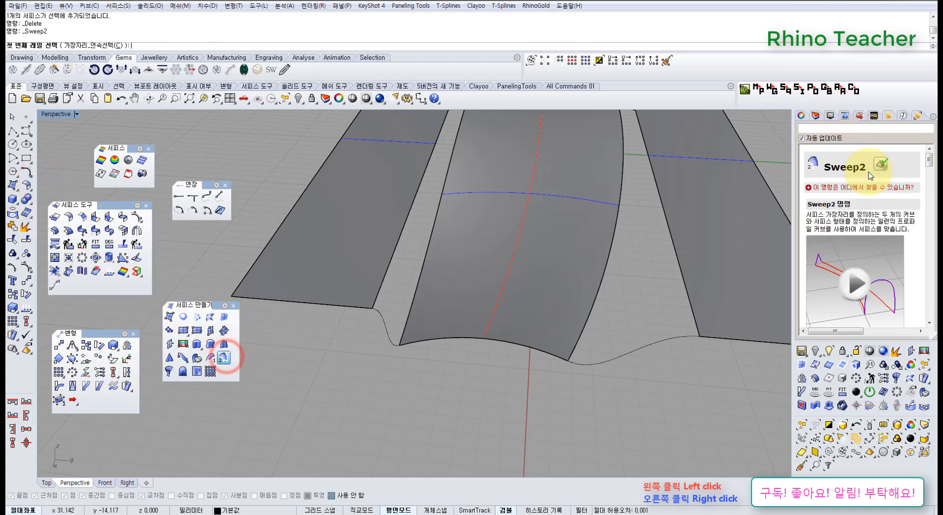
left_click(801, 117)
Step: Start a two-rail sweep along the gap's facing edges, with the duplicated end curve and the short closed-end edge as cross sections
right_click_drag(458, 286, 430, 311)
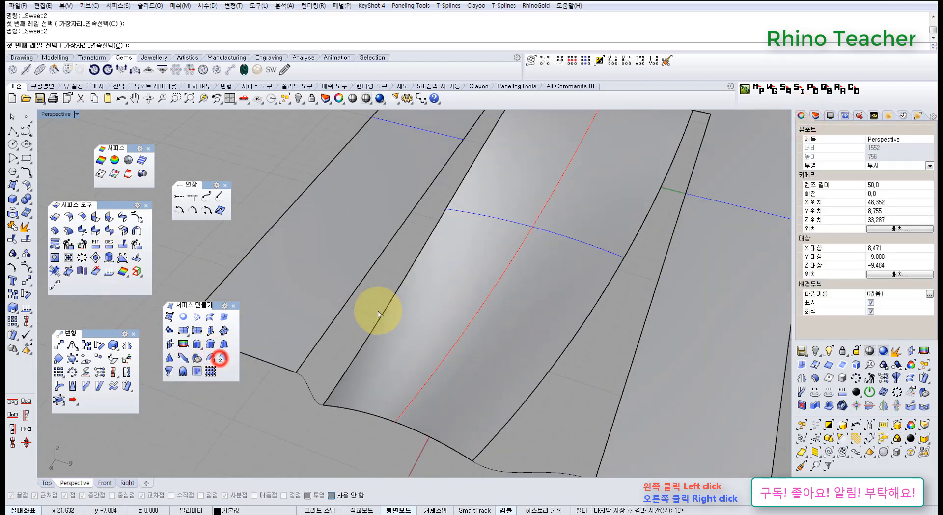
right_click_drag(378, 290, 407, 321, "shift")
left_click(370, 361)
left_click(396, 386)
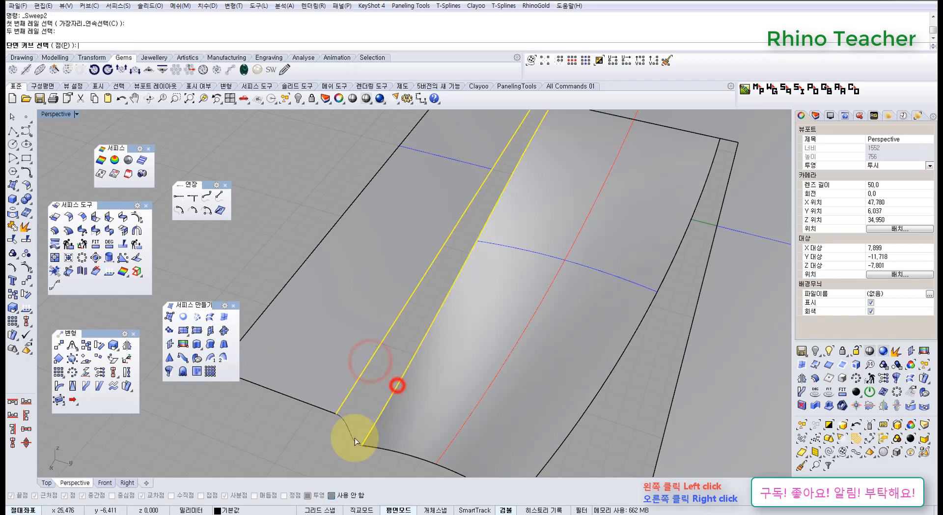
left_click(355, 439)
scroll(547, 233, "down", 8)
right_click_drag(547, 232, 448, 417, "shift")
scroll(450, 345, "up", 4)
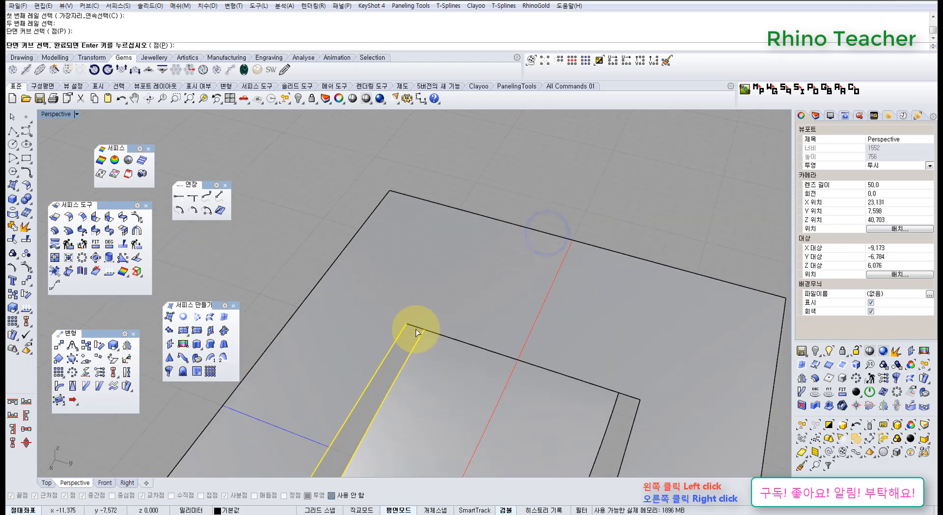
left_click(415, 328)
Step: Turn on history recording and create the sweep with tangency on both rails and no cross-section simplification
right_click_drag(432, 447, 391, 390, "shift")
left_click(528, 509)
right_click(392, 390)
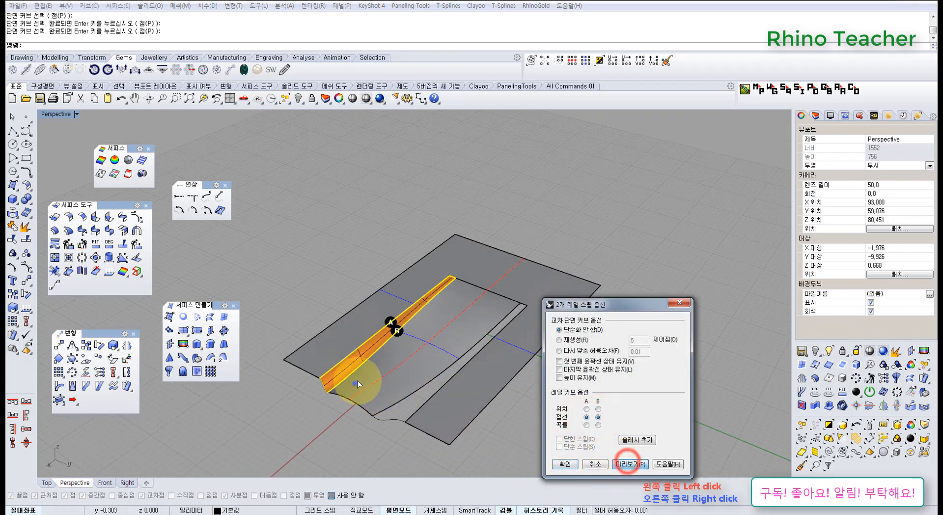
right_click_drag(356, 384, 550, 426)
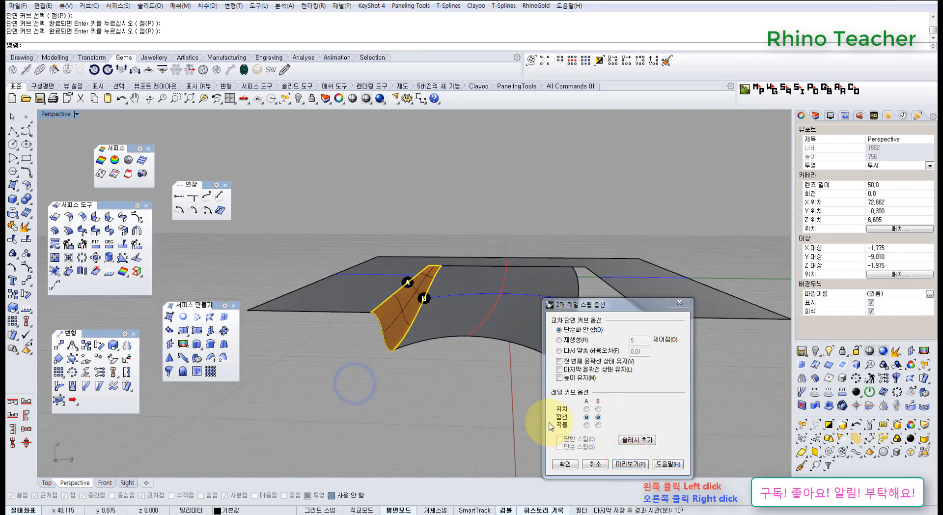
left_click(568, 463)
Step: Turn on the arched tongue surface's control points and select the row along its free end
left_click(435, 396)
right_click_drag(401, 337, 397, 375)
scroll(411, 387, "down", 3)
left_click(412, 387)
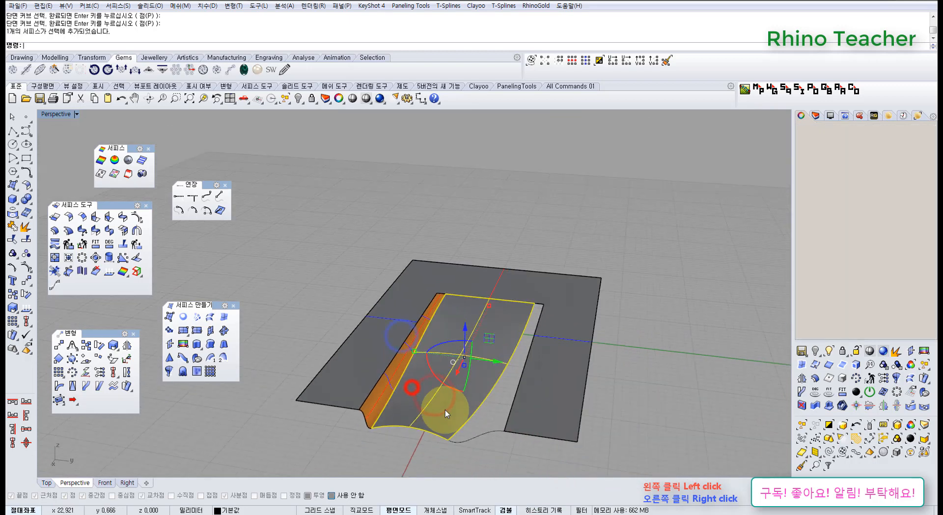
right_click_drag(445, 410, 348, 407)
key("F10")
scroll(421, 414, "up", 2)
left_click_drag(505, 463, 505, 462)
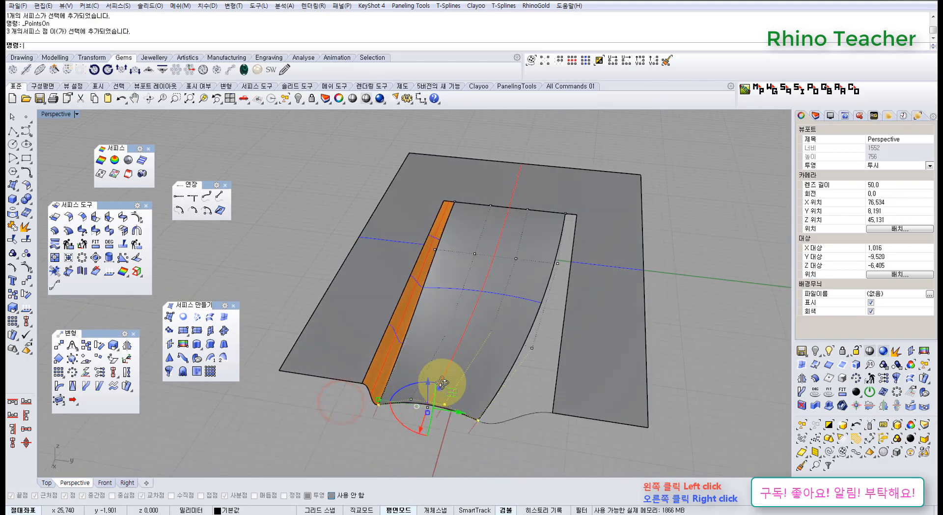
Step: Try raising the tongue's free-end control points to test the history-linked sweep, and undo the move
right_click_drag(440, 387, 449, 320)
scroll(509, 330, "up", 3)
left_click_drag(556, 324, 552, 269)
scroll(490, 325, "down", 3)
key("ctrl+z")
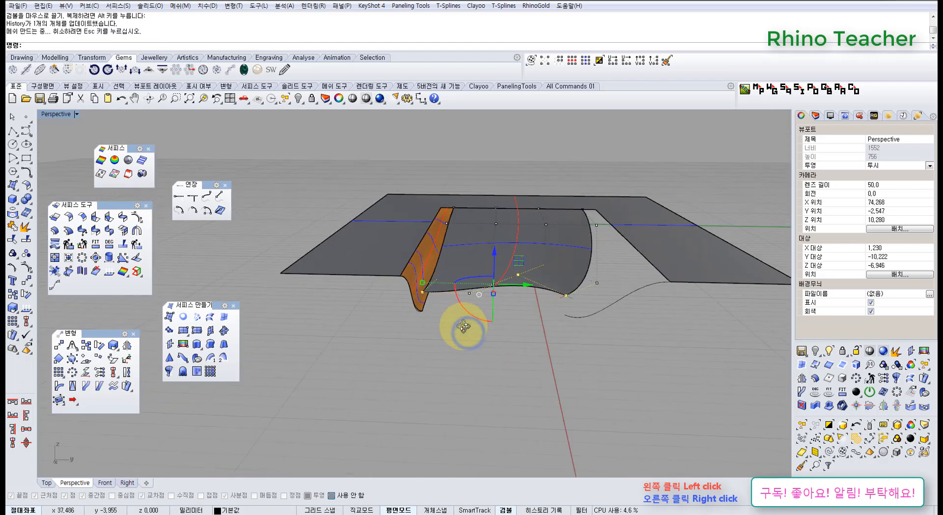
right_click_drag(464, 329, 457, 343)
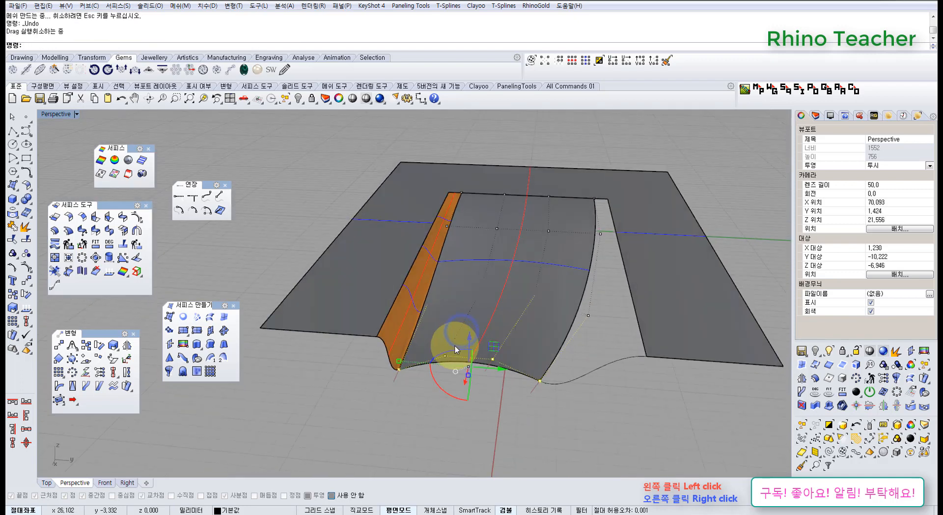
Step: Try lowering the tongue's free-end control points without the end curve, and undo the move
scroll(432, 354, "up", 2)
left_click_drag(526, 356, 523, 386)
scroll(503, 359, "down", 6)
right_click_drag(501, 371, 436, 344)
scroll(454, 301, "up", 6)
key("ctrl+z")
scroll(454, 317, "down", 6)
scroll(427, 344, "up", 6)
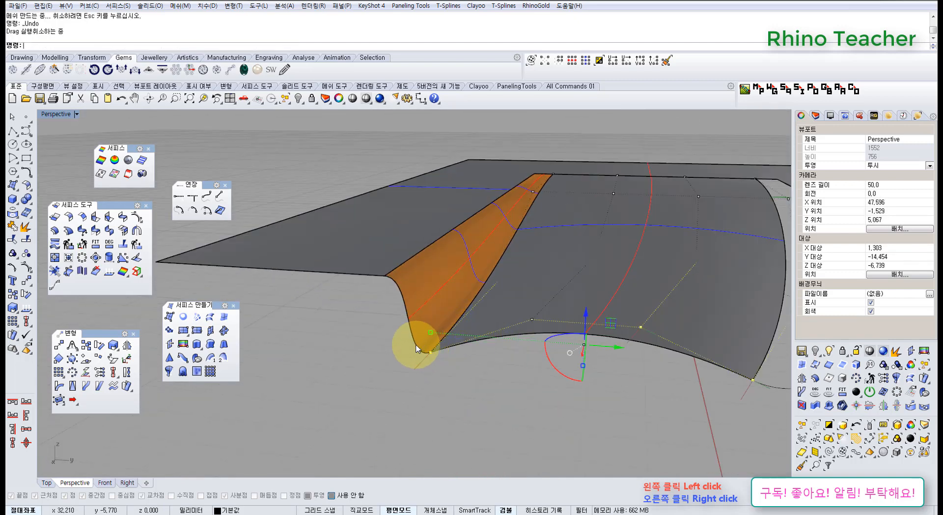
Step: Turn on the control points of the end curve that forms the sweep's cross section
left_click(444, 376)
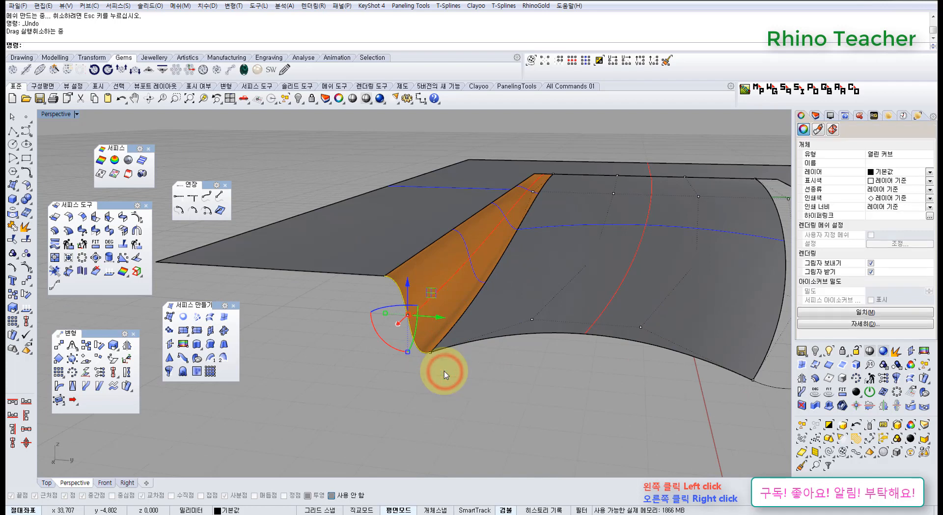
right_click(457, 358)
scroll(457, 355, "down", 6)
right_click_drag(455, 347, 379, 365)
scroll(367, 364, "up", 6)
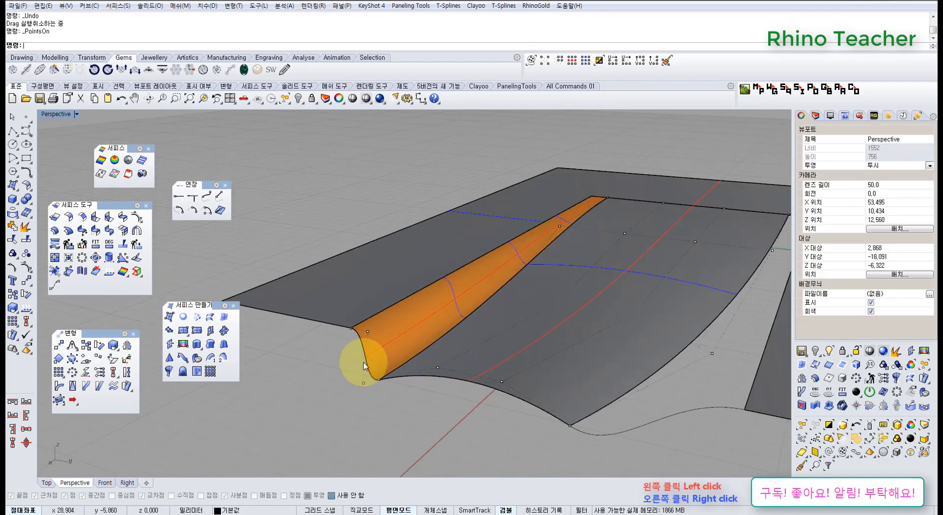
Step: Lower the tongue's free-end points together with the end curve's lower points, and turn off all control points
left_click_drag(328, 367, 614, 473)
right_click_drag(491, 387, 625, 338)
left_click_drag(607, 318, 602, 348)
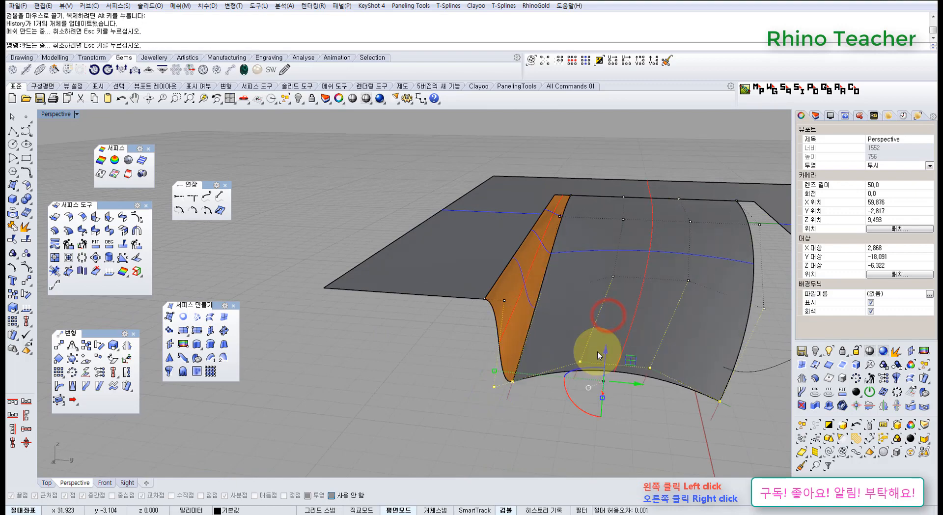
right_click_drag(601, 348, 573, 240)
scroll(556, 282, "up", 9)
scroll(550, 270, "down", 6)
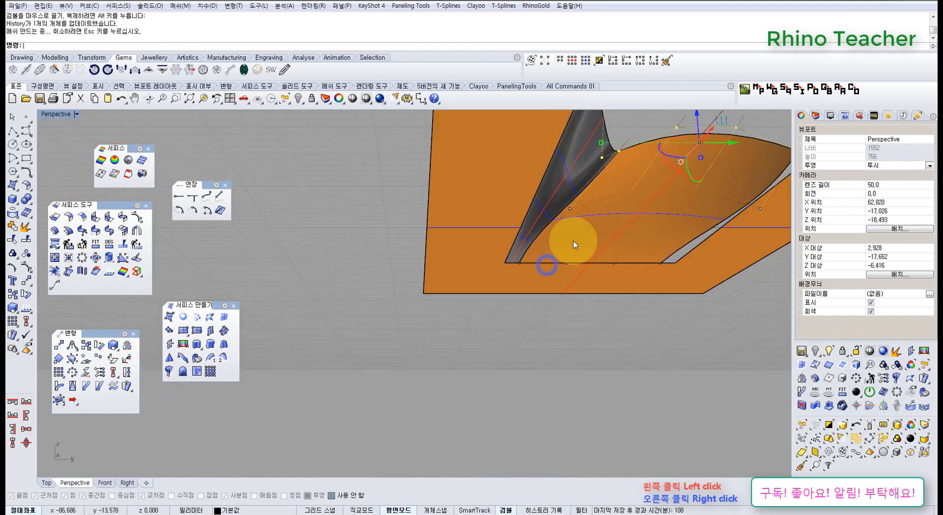
scroll(573, 240, "up", 3)
right_click_drag(603, 212, 308, 249, "shift")
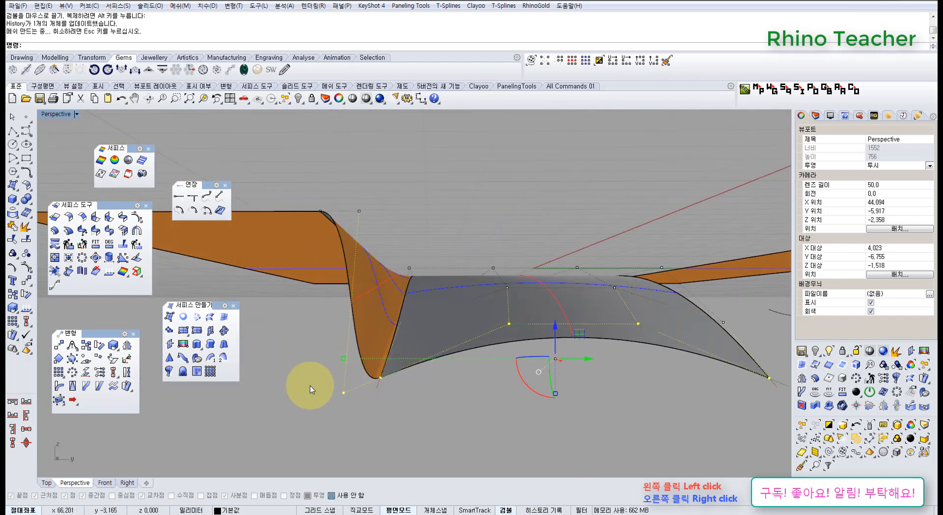
scroll(508, 327, "down", 6)
right_click_drag(499, 311, 414, 158)
key("Escape")
key("Escape")
scroll(483, 320, "up", 6)
Step: Join the swept surface, flat surface and tongue into one polysurface, and flip its direction
left_click(417, 333)
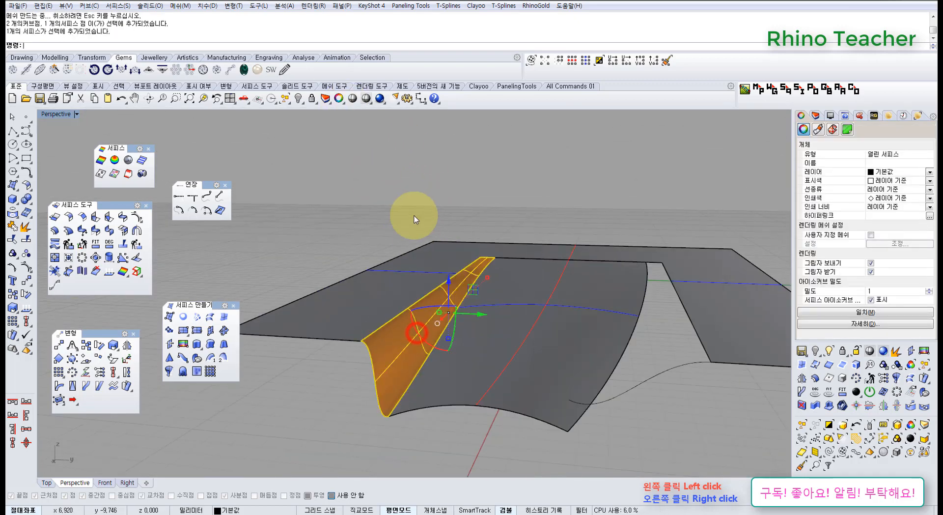
left_click(405, 210)
left_click(427, 307)
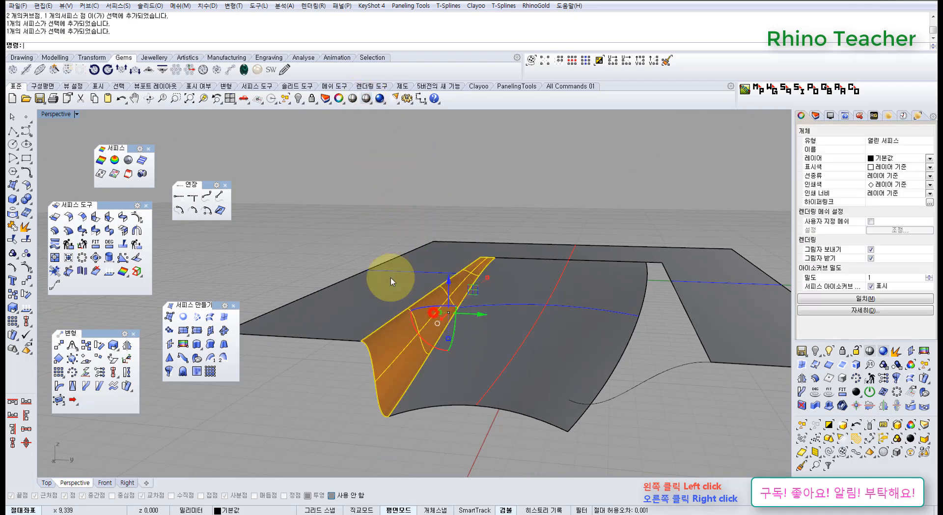
left_click(389, 278, "shift")
left_click(521, 327, "shift")
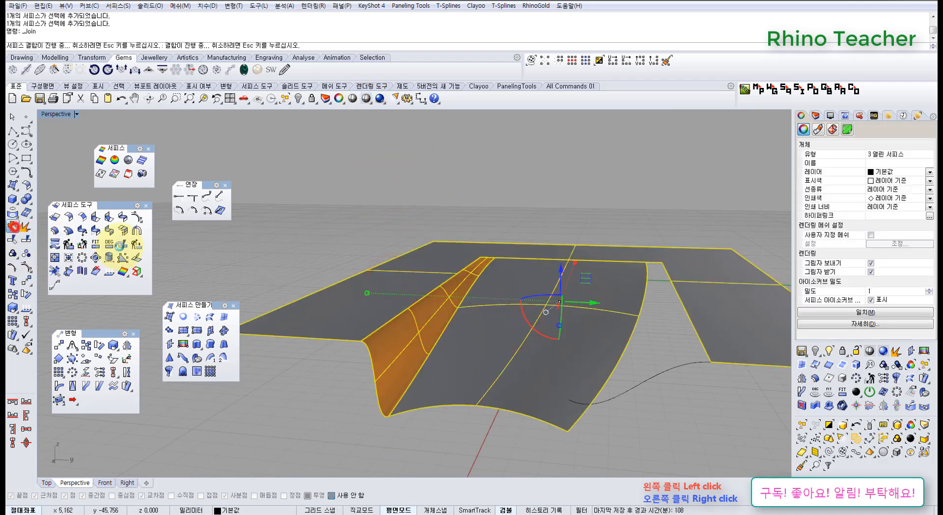
left_click(473, 277)
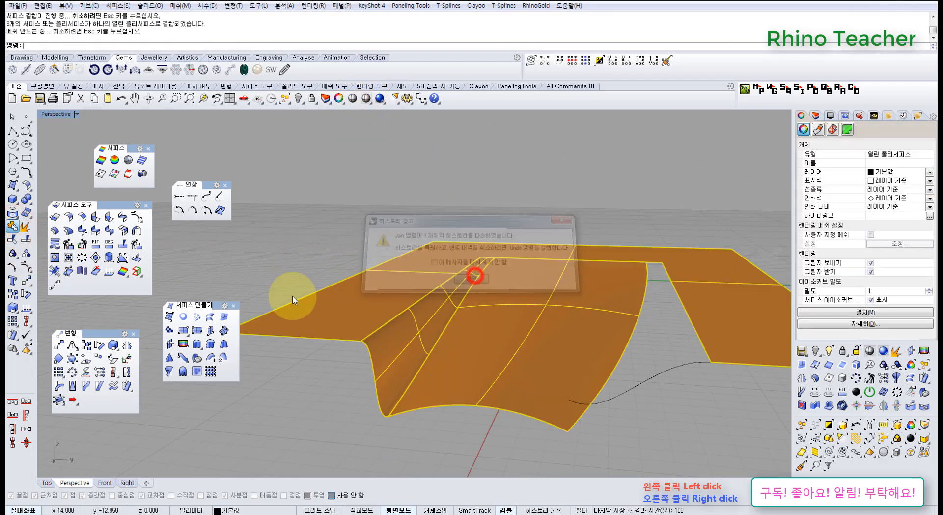
right_click(26, 308)
Step: Shade the viewport and examine the swept transition between the flat surface and the tongue
left_click(352, 99)
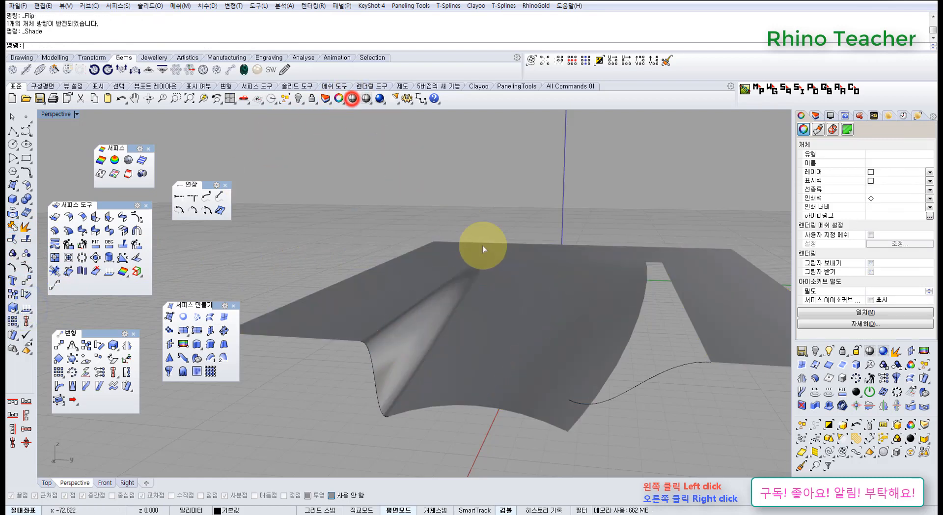
right_click_drag(484, 249, 453, 335)
scroll(494, 299, "up", 6)
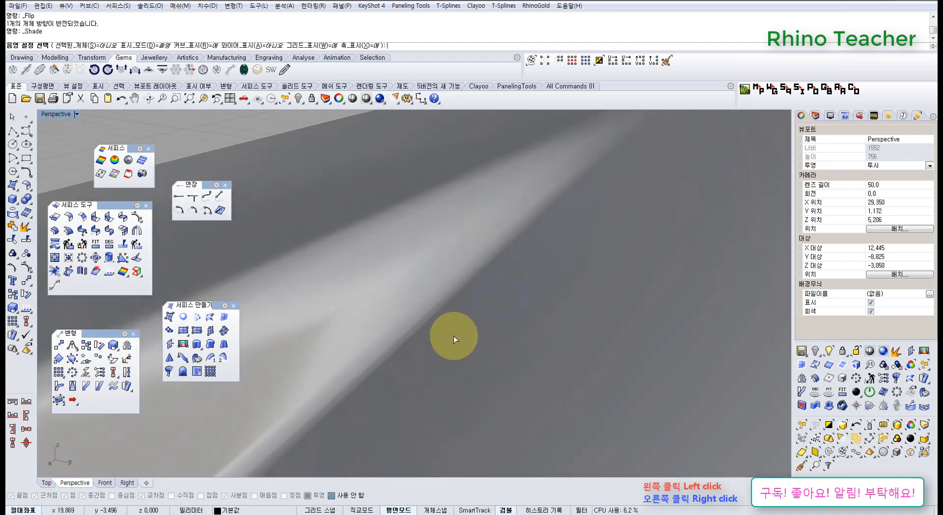
scroll(454, 336, "down", 6)
scroll(495, 298, "up", 4)
right_click_drag(497, 297, 354, 301)
scroll(516, 318, "up", 3)
Step: Run a zebra analysis on the joined polysurface and examine vertical stripes across the sweep's seams
left_click(141, 160)
left_click(337, 330)
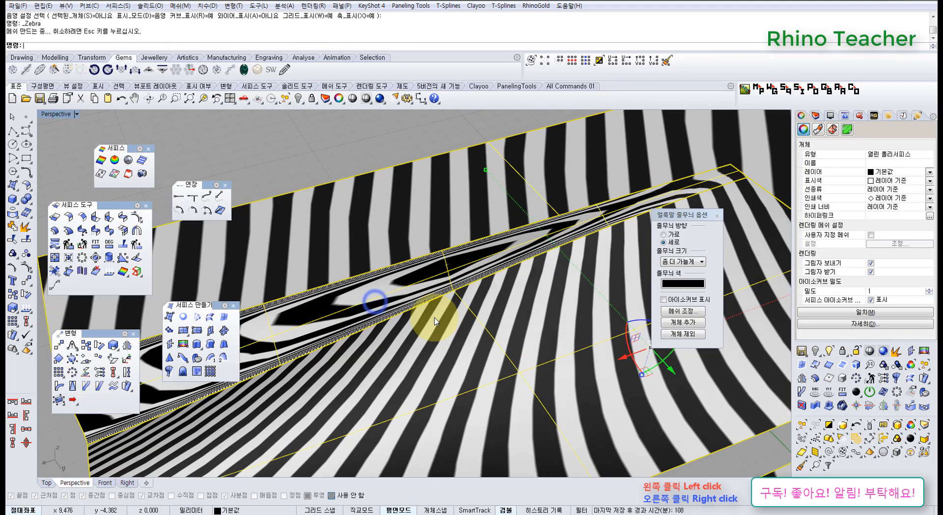
right_click_drag(434, 322, 501, 309)
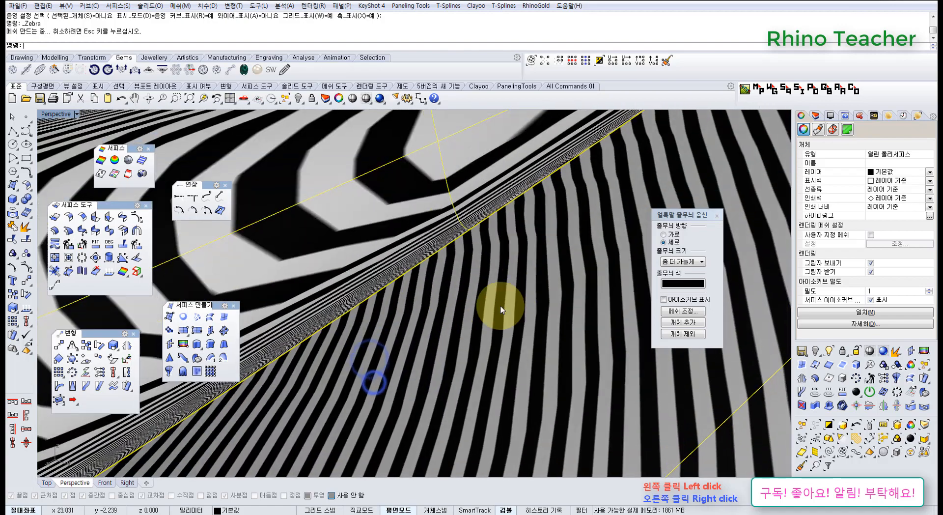
Step: Switch the zebra stripes to horizontal, examine the seam between sweep and tongue, and close the analysis
left_click(664, 236)
right_click_drag(392, 322, 408, 349)
scroll(408, 350, "up", 5)
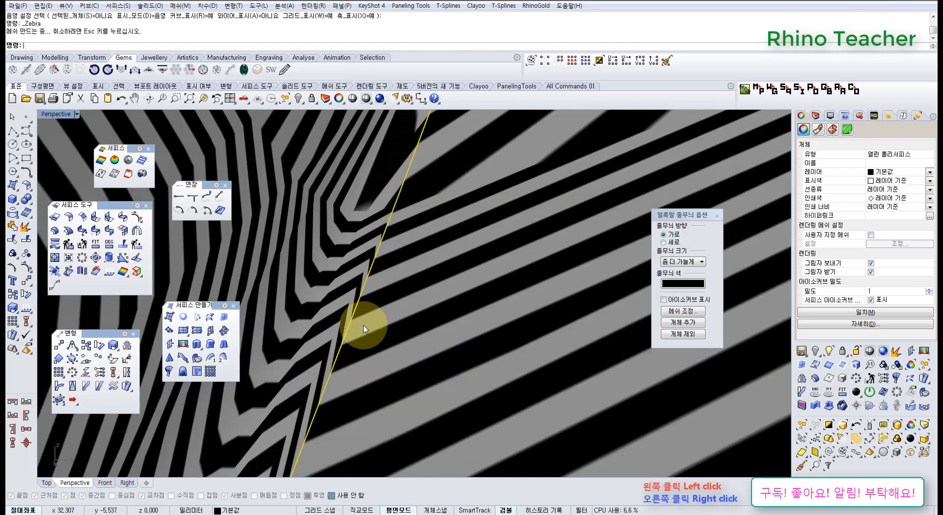
right_click_drag(410, 228, 404, 336)
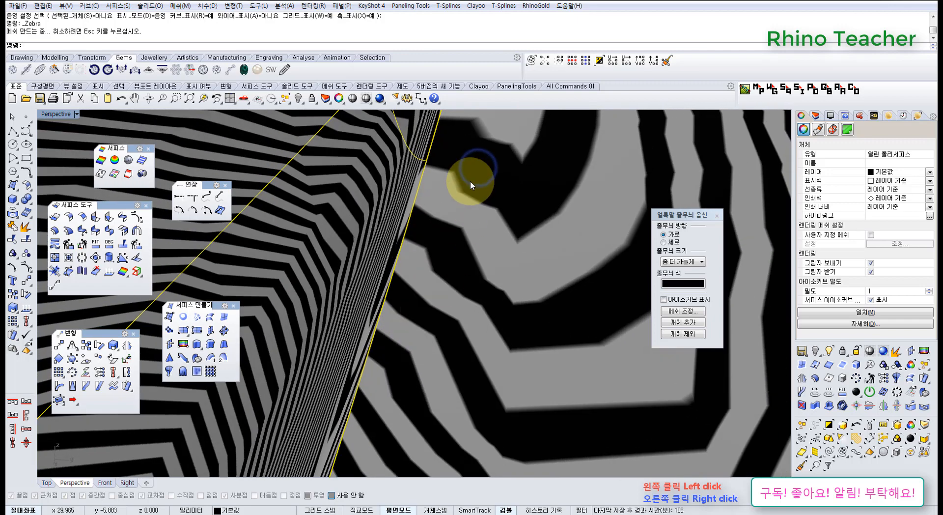
right_click_drag(467, 179, 415, 223, "shift")
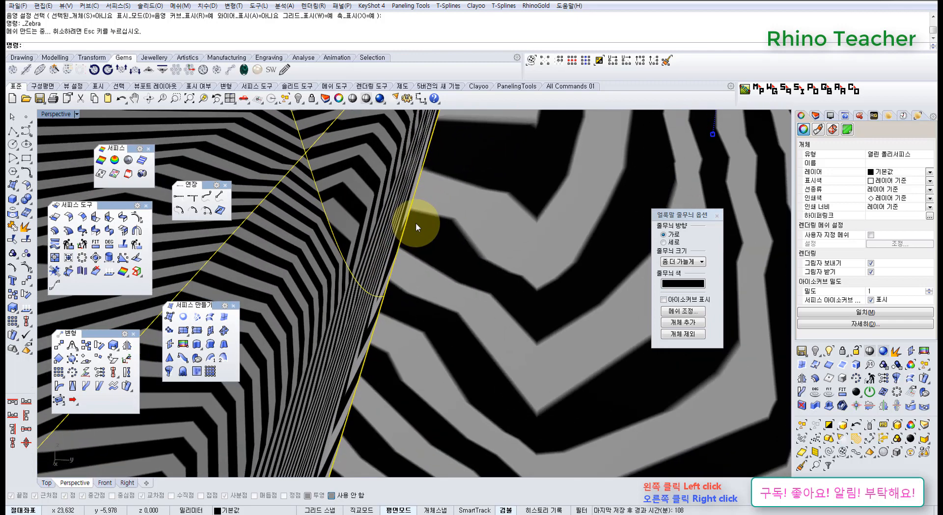
scroll(414, 270, "down", 8)
right_click_drag(463, 291, 708, 213)
left_click(718, 219)
Step: Examine the shape and shading of the swept side surface near its free end
mouse_move(459, 248)
right_mouse_down()
mouse_move(467, 288)
mouse_move(484, 288)
mouse_move(486, 309)
mouse_move(499, 307)
mouse_move(434, 296)
right_mouse_up()
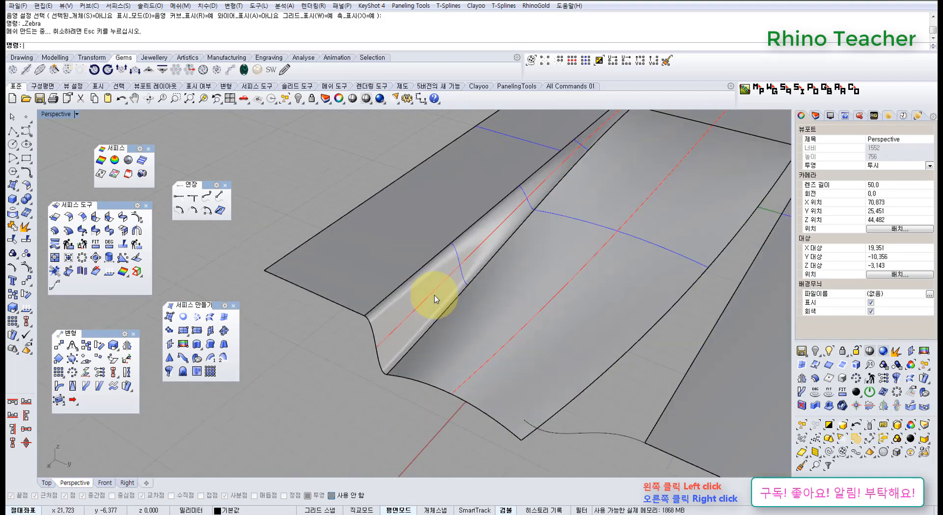
scroll(434, 296, "up", 2)
left_click(434, 295)
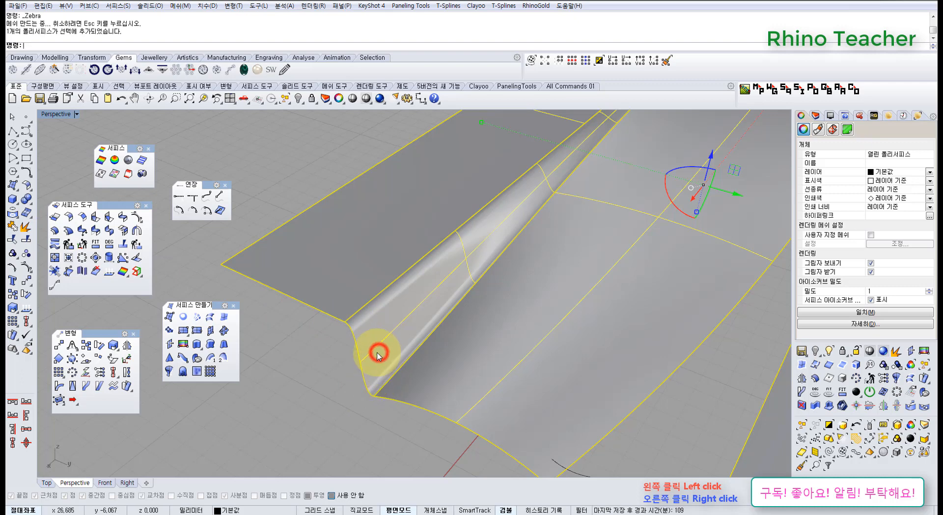
right_click_drag(376, 353, 385, 342)
key("Escape")
scroll(397, 330, "down", 4)
Step: Explode the joined polysurface and delete the swept side surface, keeping the end curve
left_click(397, 329)
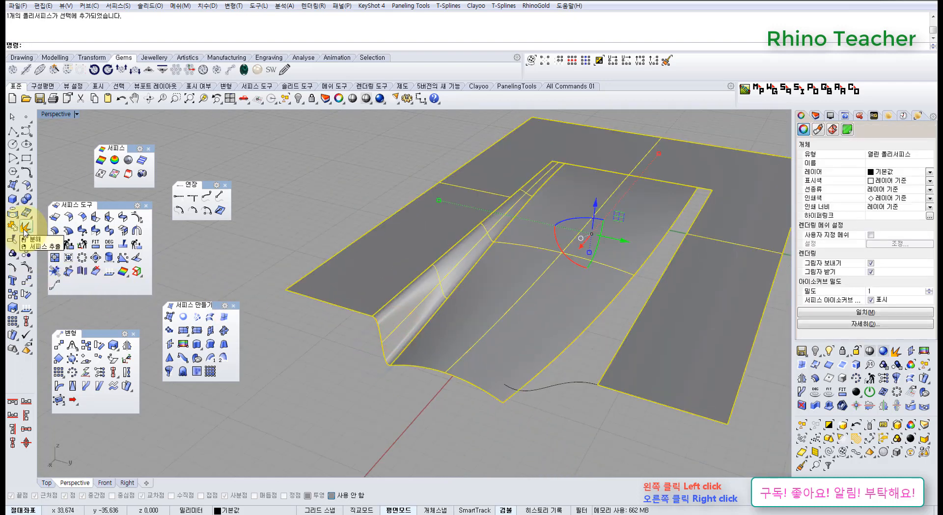
left_click(25, 227)
left_click(305, 196)
left_click(410, 314)
right_click(415, 335)
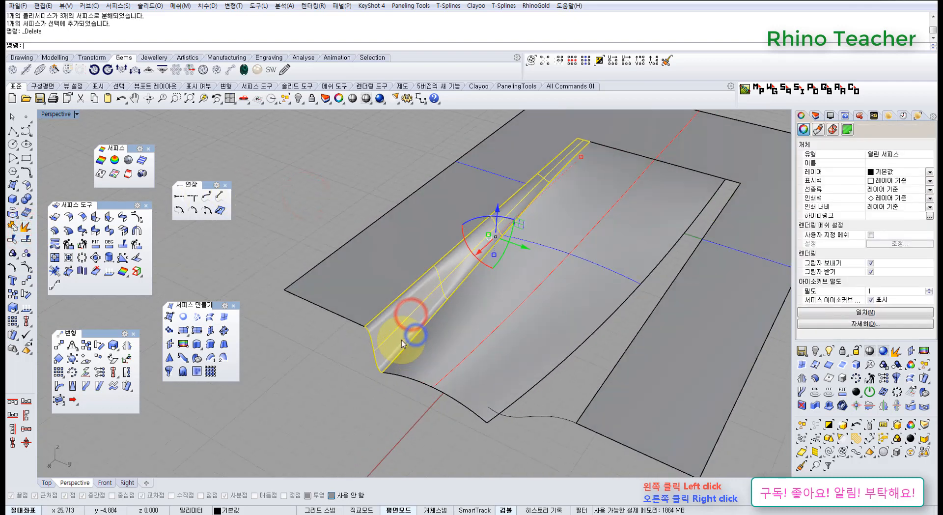
right_click_drag(313, 318, 259, 272)
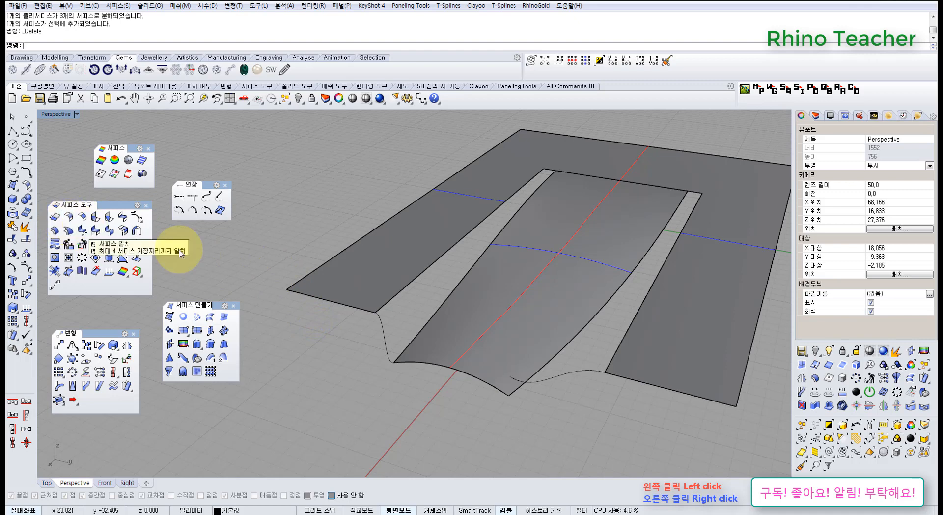
Step: Show all hidden objects, and hide the two solid polysurfaces beside the tongue model again
scroll(359, 331, "down", 14)
right_click_drag(420, 355, 508, 396)
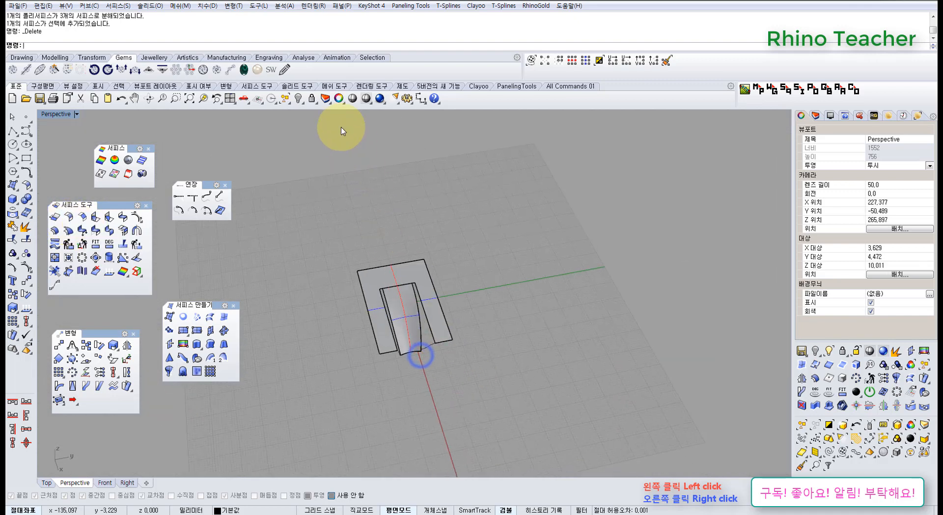
left_click(298, 98)
right_click_drag(516, 325, 543, 343)
left_click(543, 343)
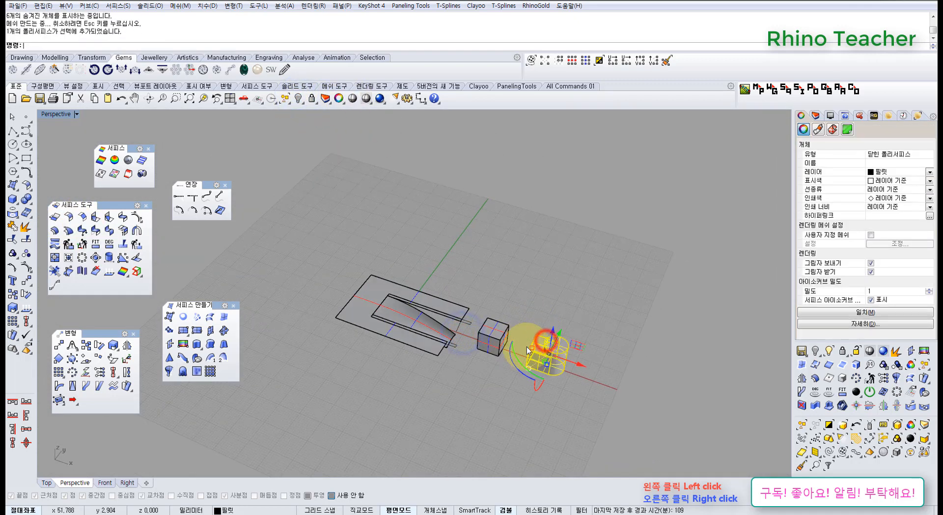
scroll(520, 406, "up", 5)
left_click(291, 268, "shift")
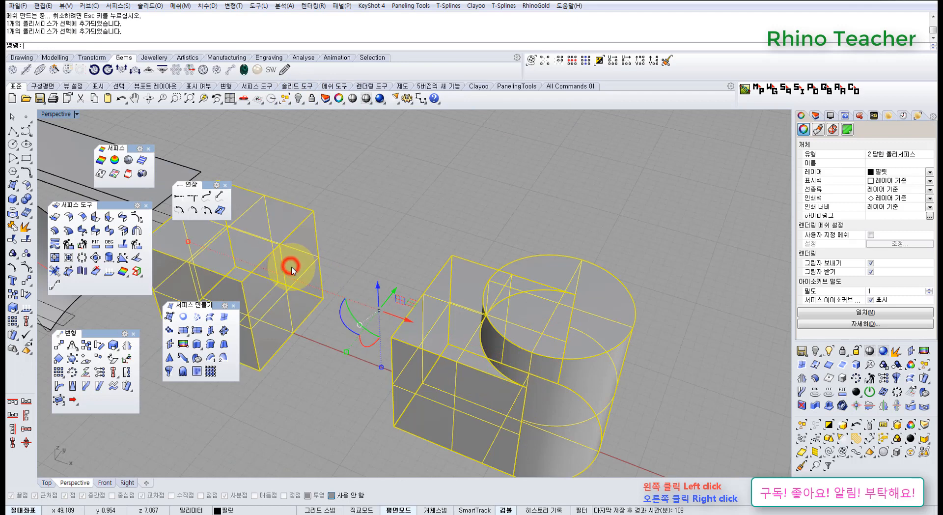
key("ctrl+h")
right_click_drag(279, 288, 404, 277, "shift")
right_click_drag(404, 277, 308, 346)
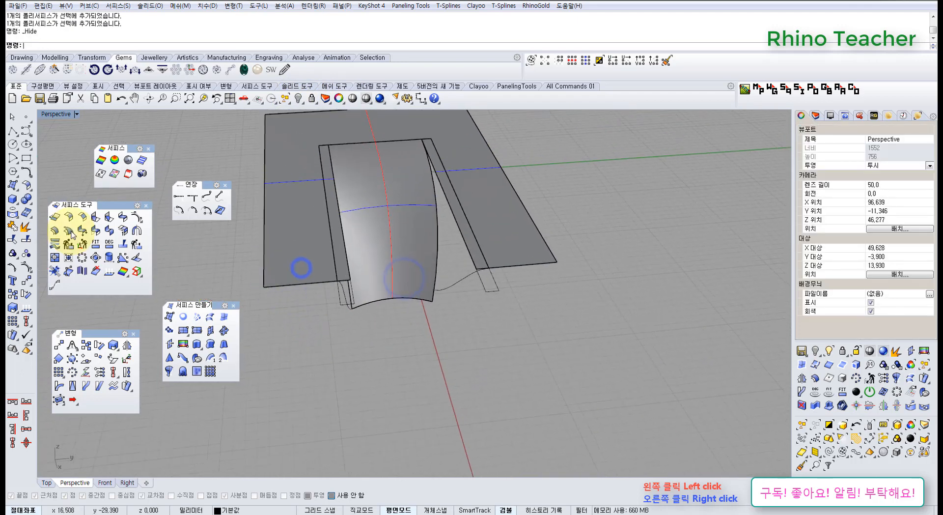
left_click(10, 213)
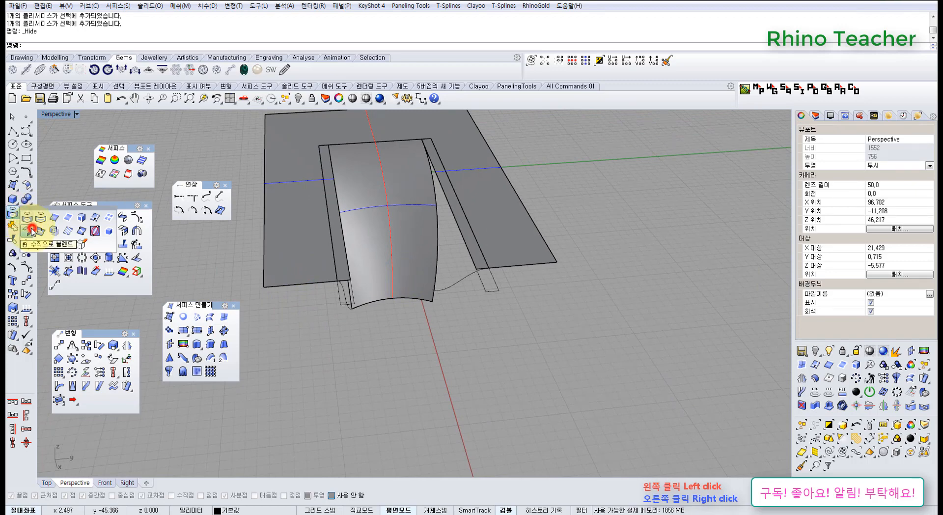
left_click(32, 229)
right_click_drag(274, 295, 326, 253)
left_click(374, 245)
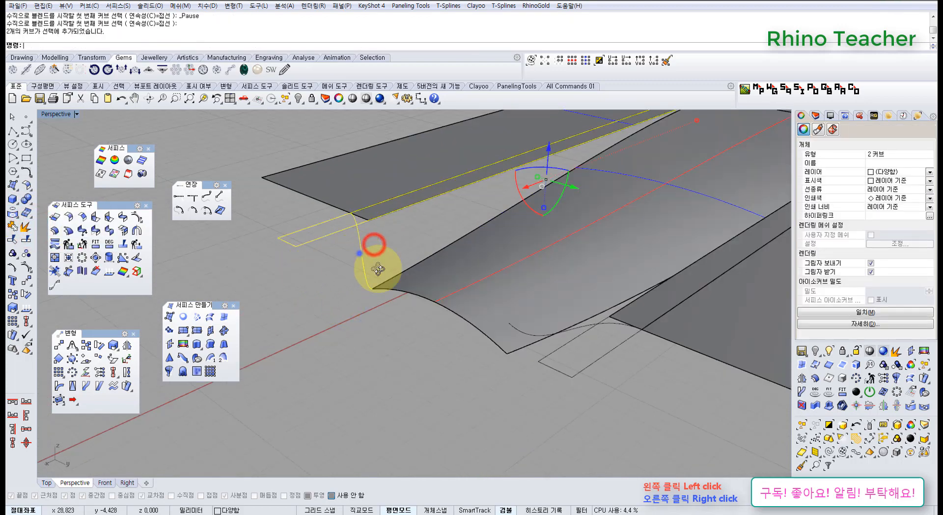
Step: Undo the latest hide, show and delete operations, and delete the swept side surface and the end blend curves on both sides
right_click_drag(377, 268, 408, 277)
key("ctrl+z")
key("ctrl+z")
key("ctrl+z")
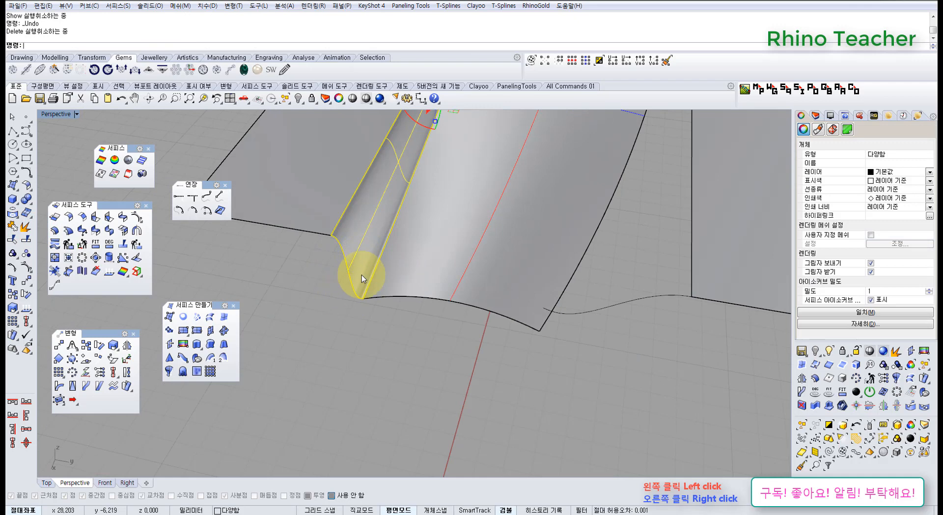
key("Delete")
right_click_drag(316, 263, 435, 326)
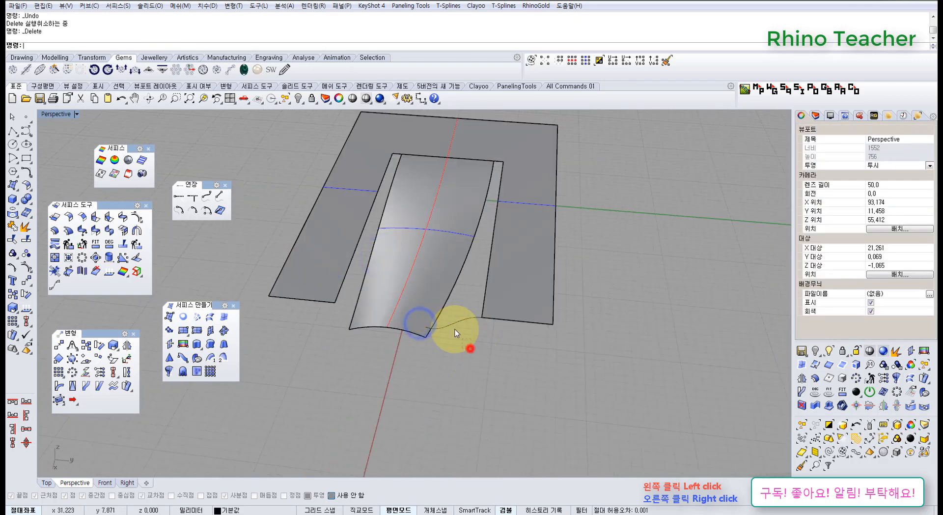
left_click(455, 328)
key("Delete")
Step: Detach the Curve From Objects tools as a floating palette beside the other palettes, and close the Extend palette
right_click_drag(332, 340, 322, 278)
scroll(324, 306, "up", 8)
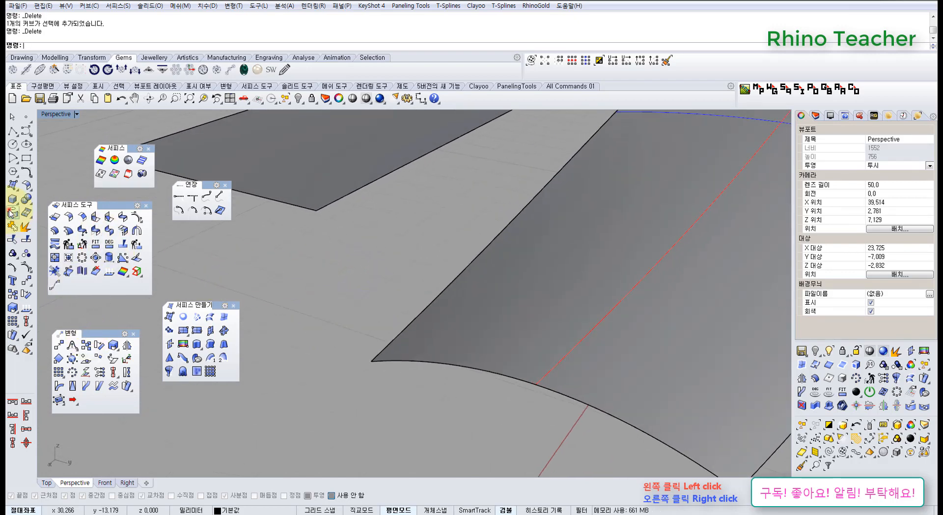
left_click(10, 212)
left_click_drag(43, 212, 196, 251)
left_click(225, 185)
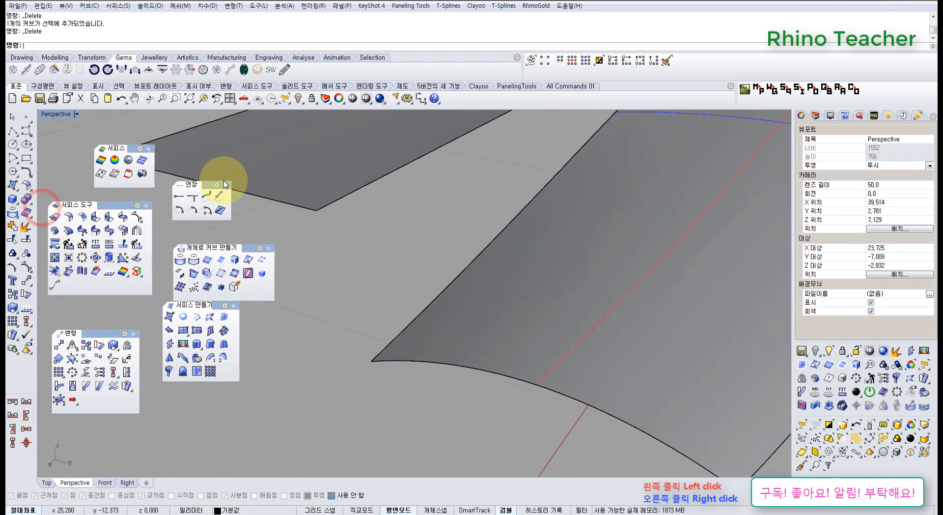
left_click_drag(254, 247, 236, 221)
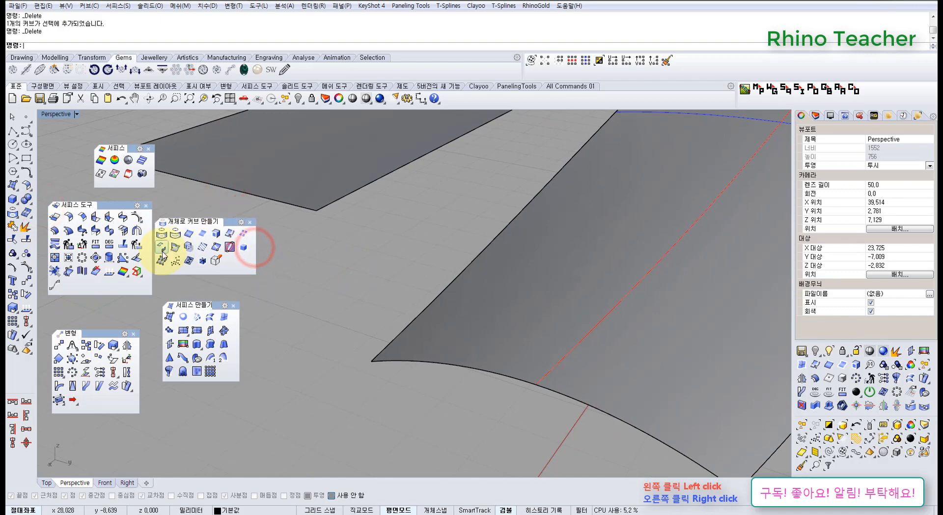
Step: Enable object snaps and create a perpendicular tangent blend from the flat surface's inner edge to the tongue's side edge at their front corners
left_click(161, 249)
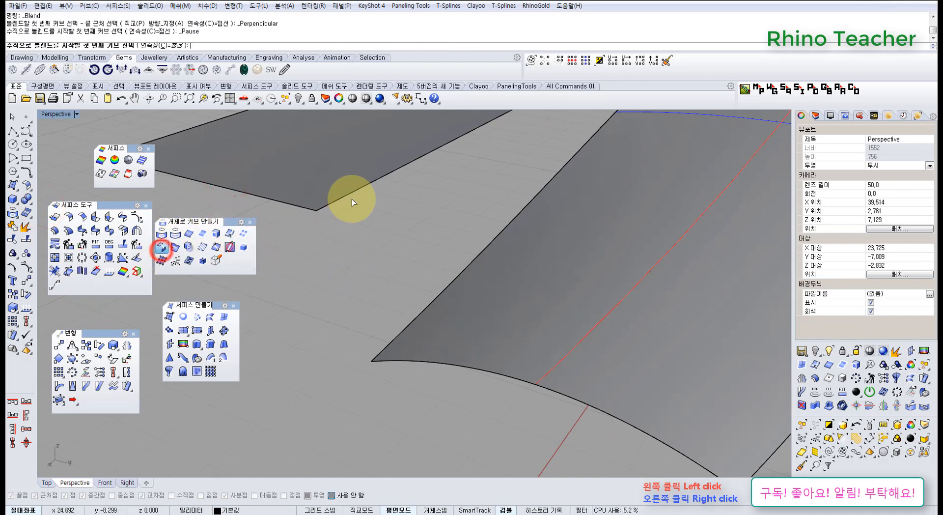
left_click(356, 190)
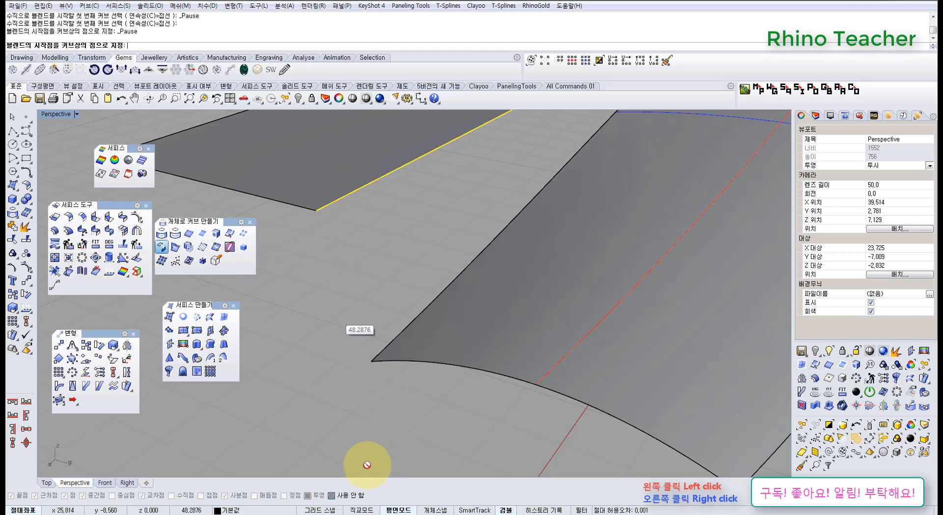
left_click(330, 496)
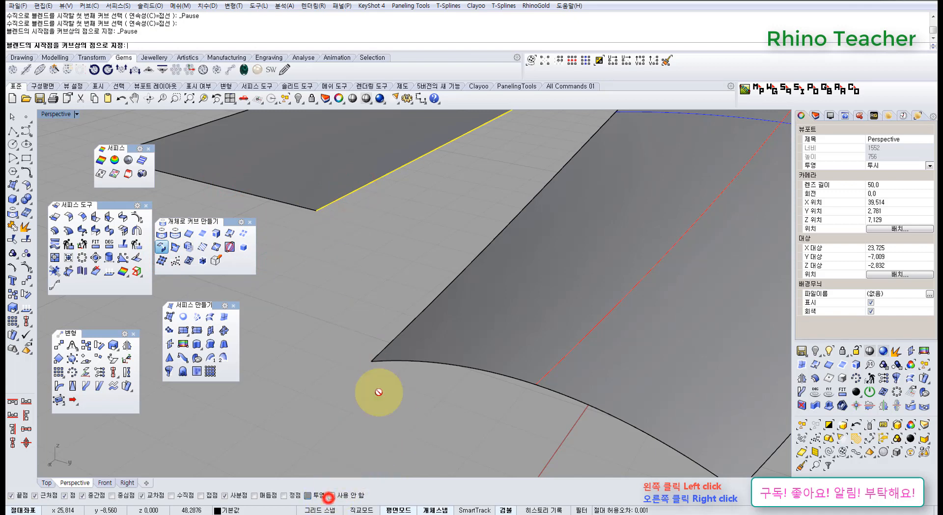
left_click(313, 216)
left_click(449, 290)
left_click(370, 368)
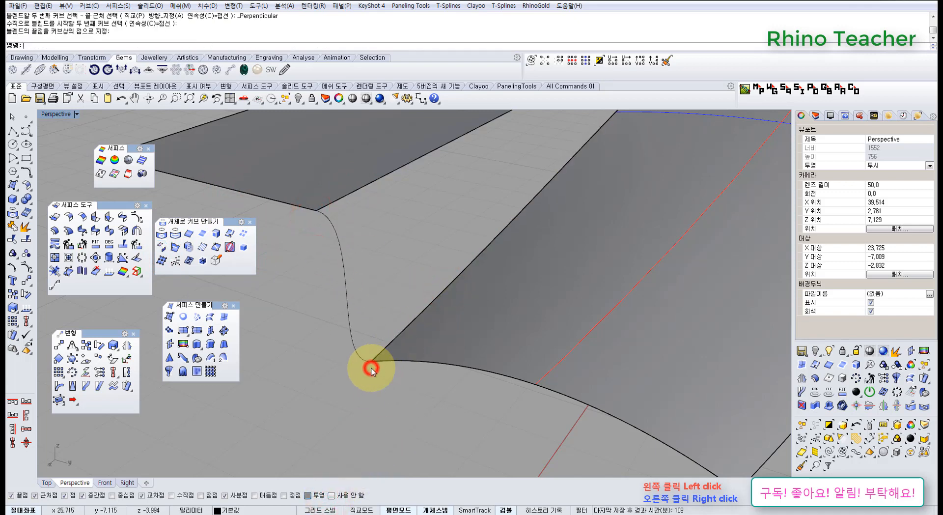
Step: Turn on control points for the perpendicular blend curve, and delete the curve
mouse_move(375, 297)
right_mouse_down()
mouse_move(421, 269)
mouse_move(377, 300)
right_mouse_up()
left_click(371, 280)
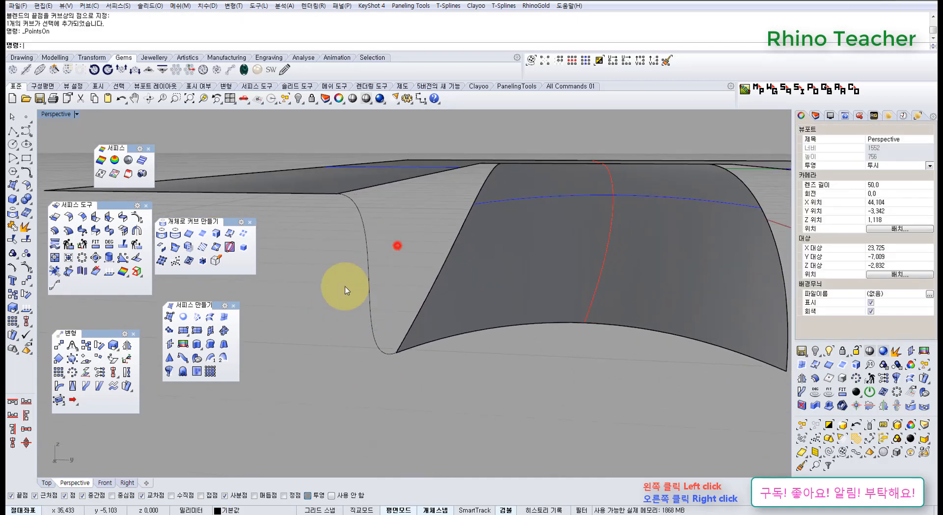
left_click(395, 244)
key("Delete")
Step: Create a perpendicular tangent blend between the front edges of the flat surface and tongue, using their facing corners as endpoints
right_click_drag(410, 263, 290, 273)
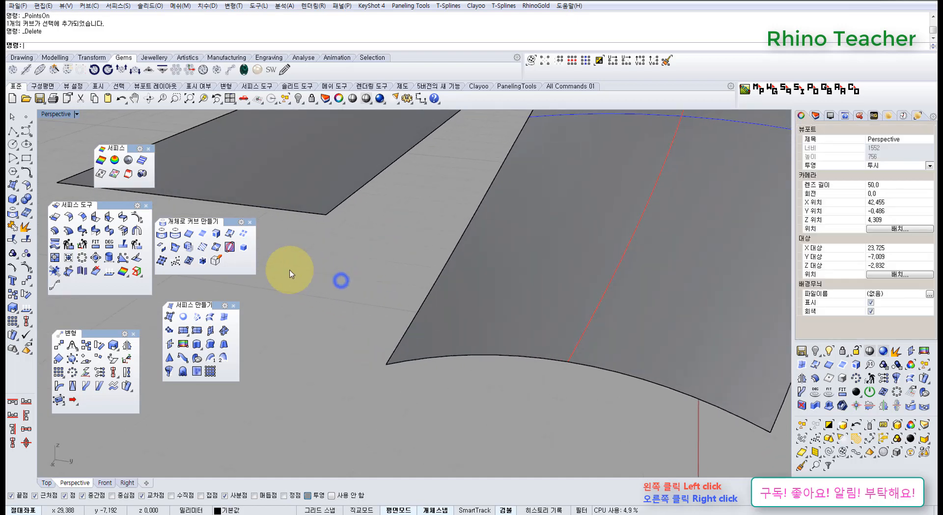
left_click(160, 247)
left_click(309, 213)
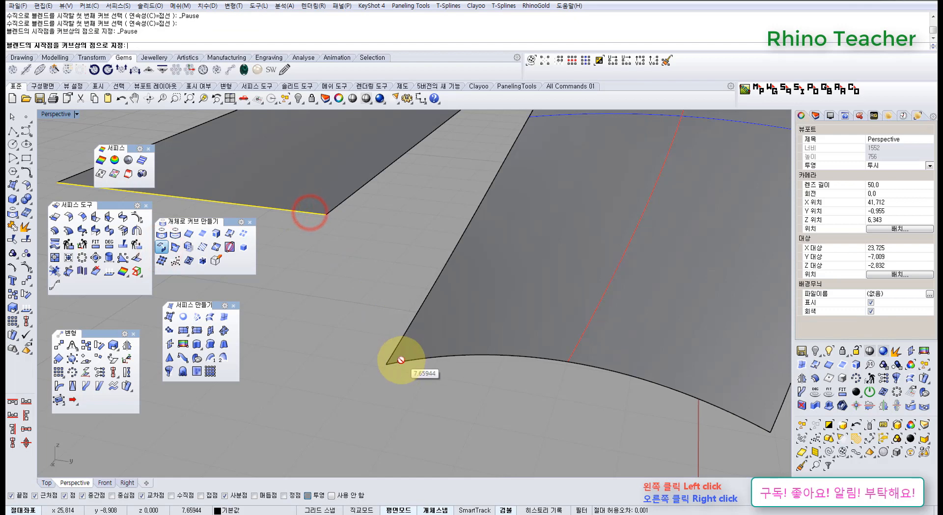
left_click(326, 214)
left_click(461, 358)
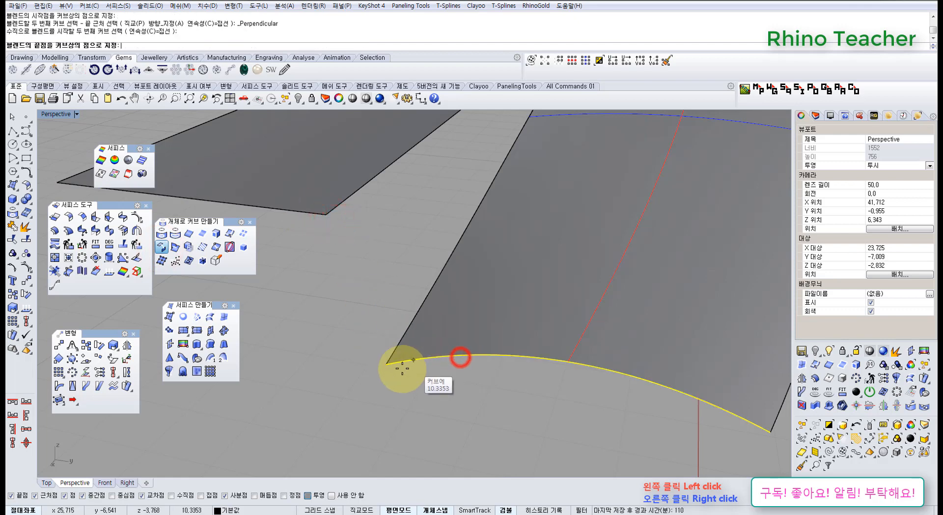
left_click(381, 368)
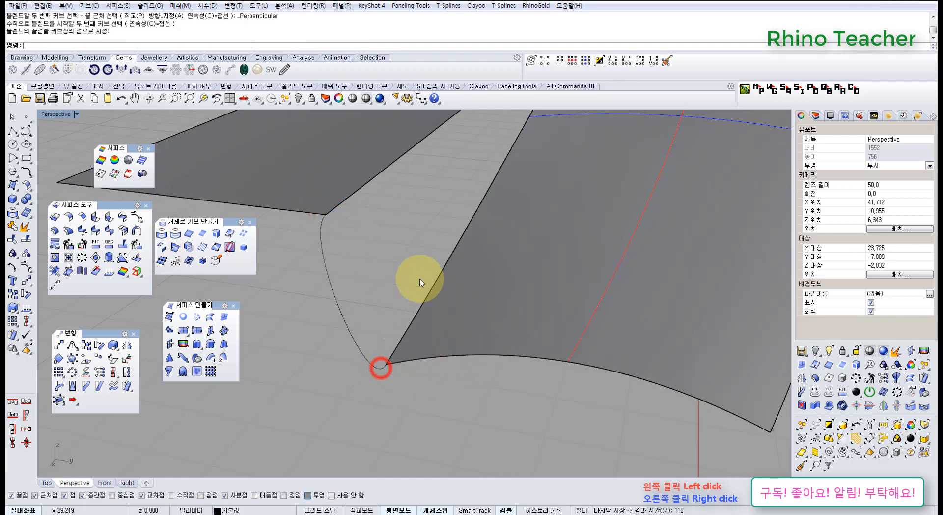
Step: Examine the direction of the front-edge perpendicular blend curve, and delete it
right_click_drag(420, 278, 304, 260)
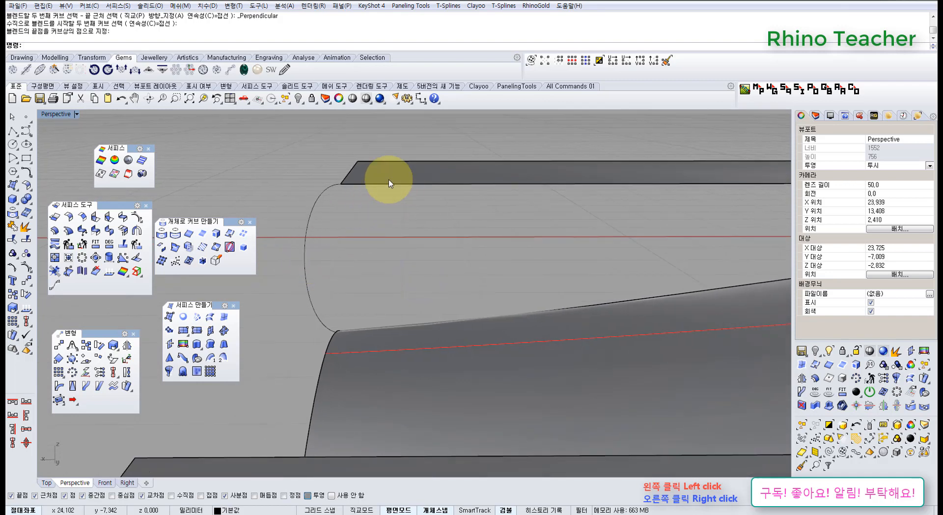
right_click_drag(330, 320, 355, 279)
left_click_drag(339, 284, 283, 338)
right_click_drag(340, 332, 375, 315)
key("Delete")
Step: Start an adjustable curve blend between the front edges of the flat surface and tongue, with tangency at both ends
right_click_drag(342, 284, 362, 301)
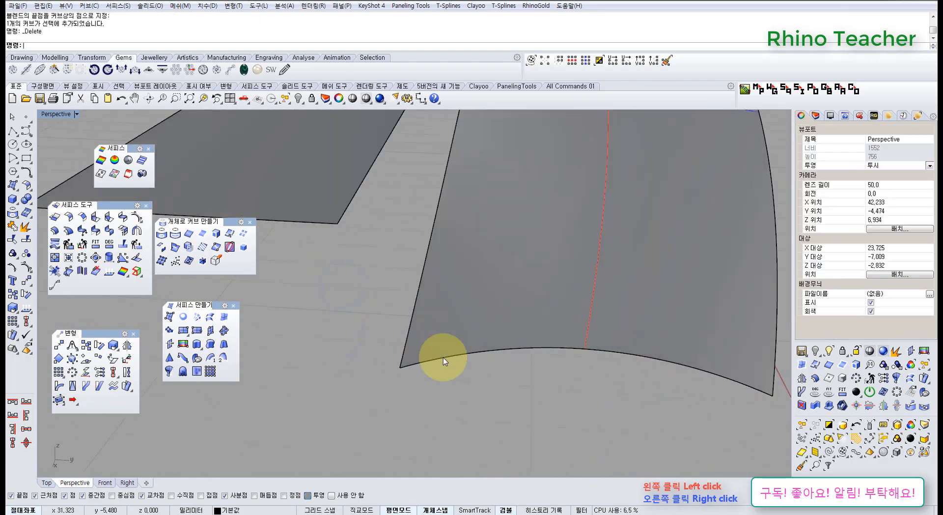
right_click_drag(292, 326, 339, 314, "shift")
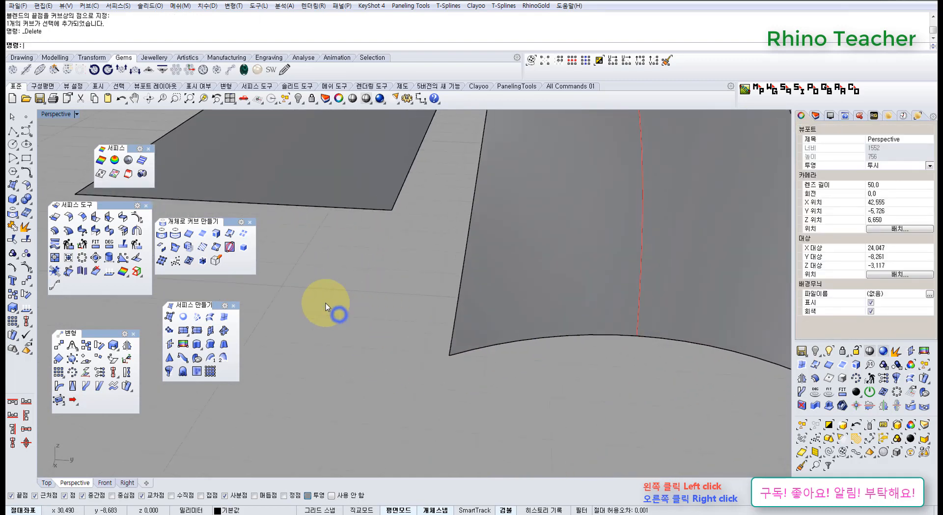
left_click(29, 173)
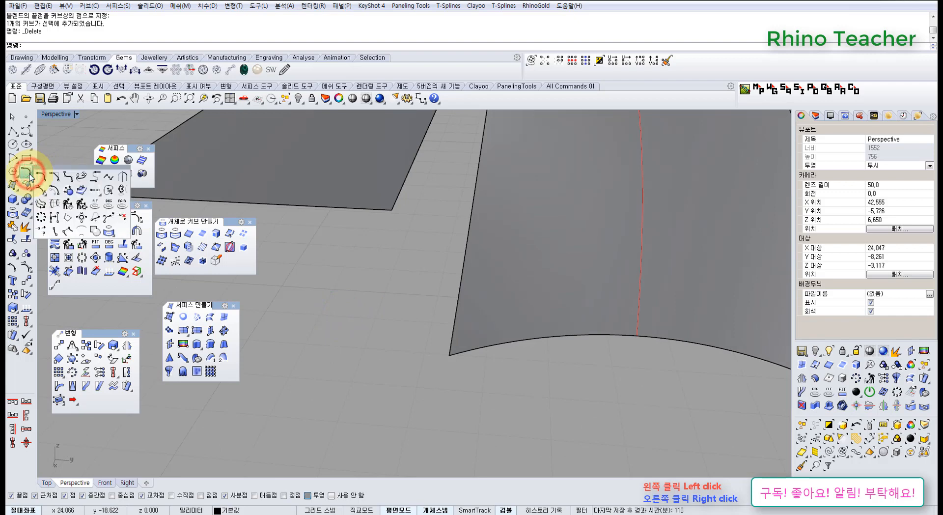
left_click(76, 178)
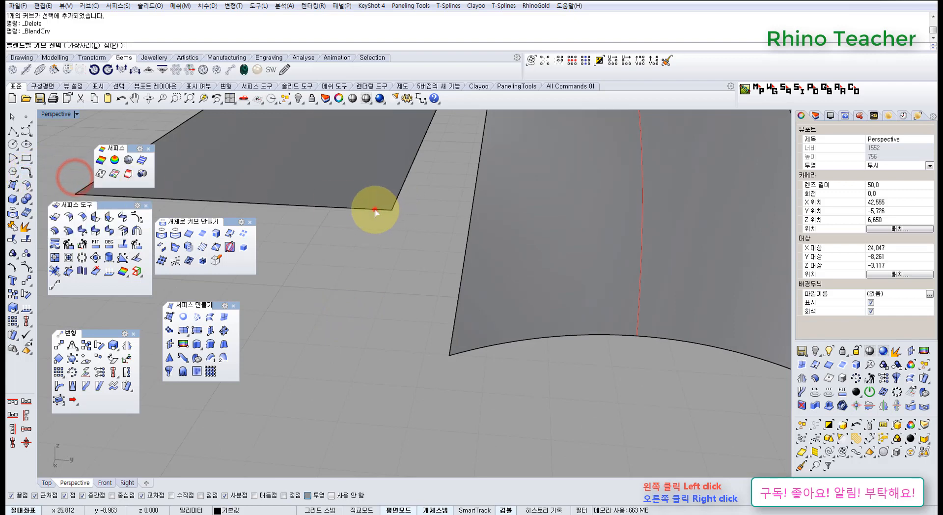
left_click(375, 210)
left_click(500, 347)
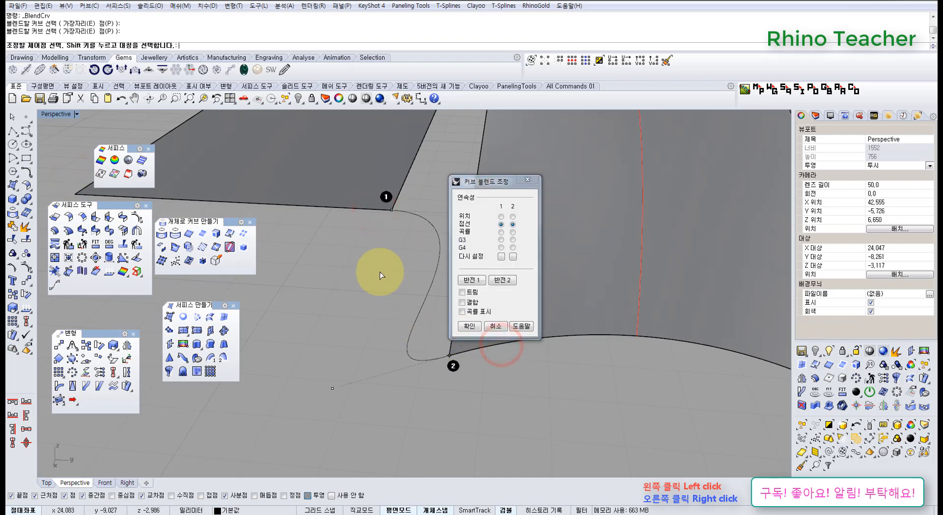
Step: Shorten the blend's tangent handles at both ends to make a slimmer S-curve, and accept the blend
right_click_drag(372, 256, 372, 224)
right_click_drag(368, 282, 373, 262)
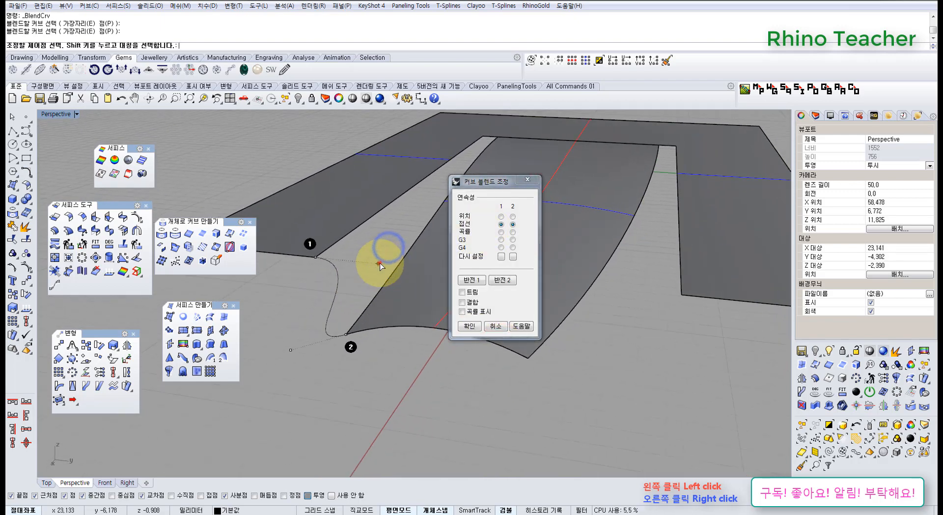
left_click(340, 260)
left_click(290, 349)
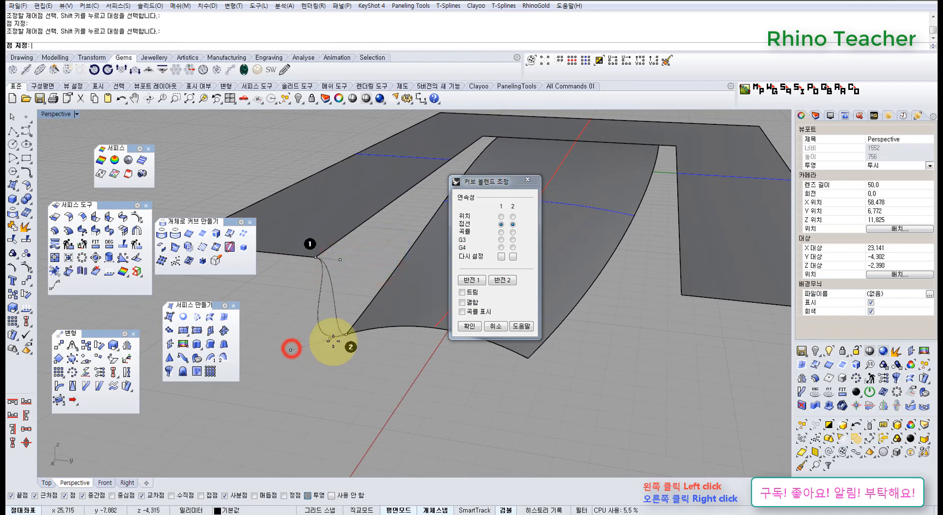
left_click(470, 326)
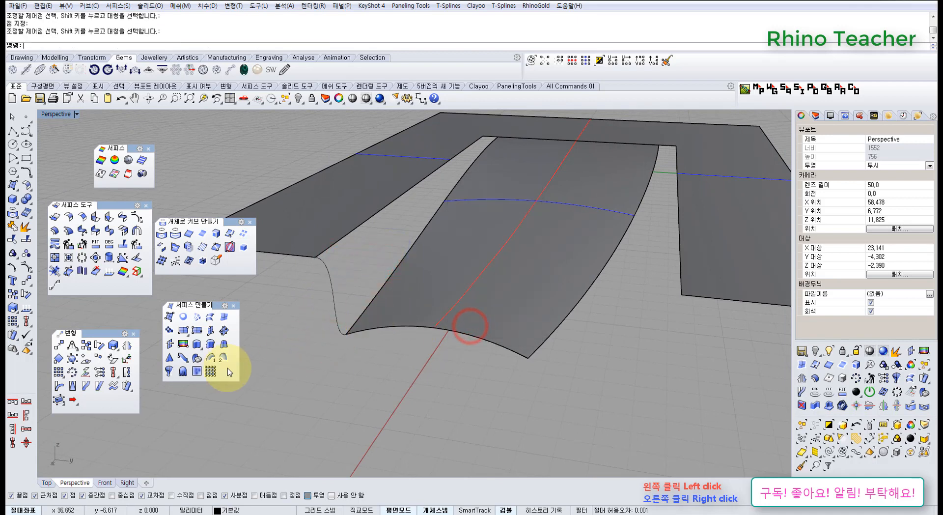
right_click_drag(371, 288, 414, 278)
scroll(391, 279, "down", 6)
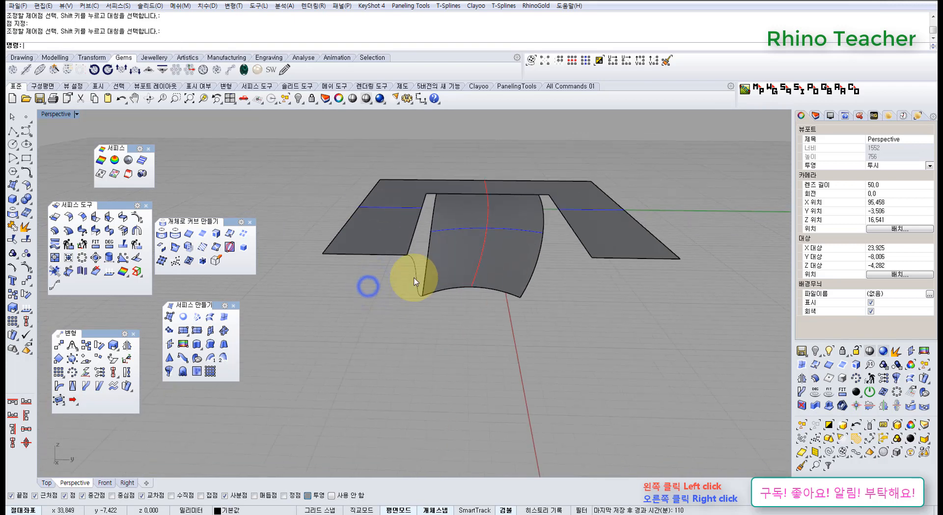